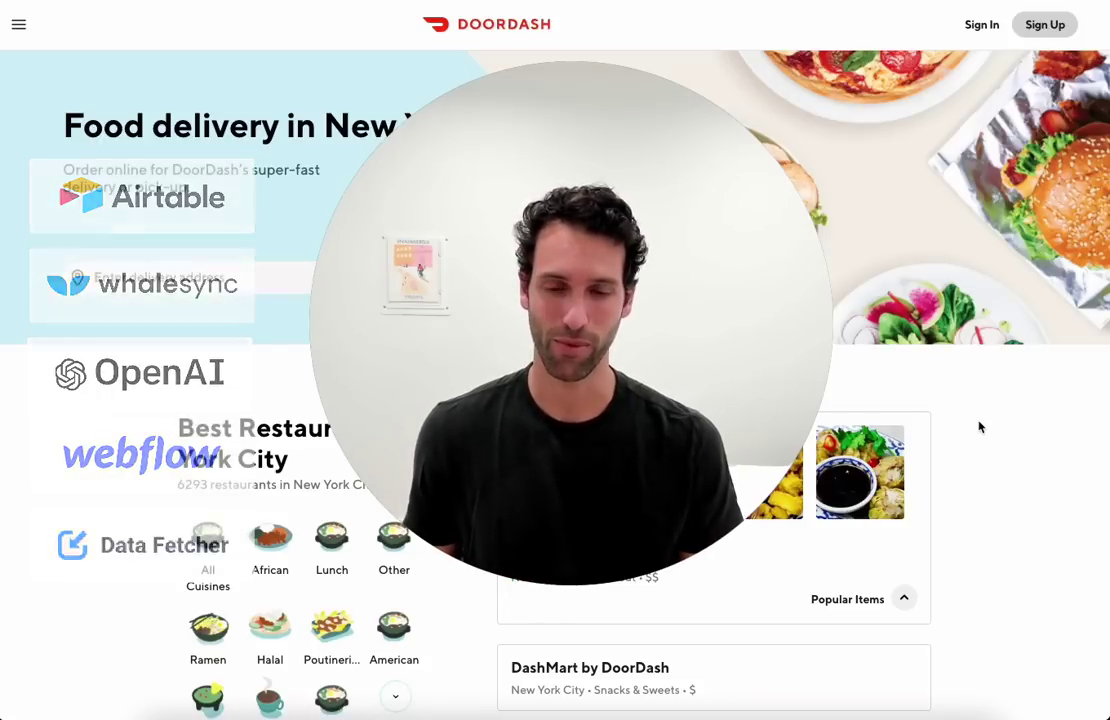
- Switch to the New York food delivery page and highlight 'New York City' in its headline
{"action": "left_click_drag", "start_coordinate": [307, 62], "coordinate": [985, 588]}
{"action": "left_click_drag", "start_coordinate": [854, 473], "coordinate": [921, 540]}
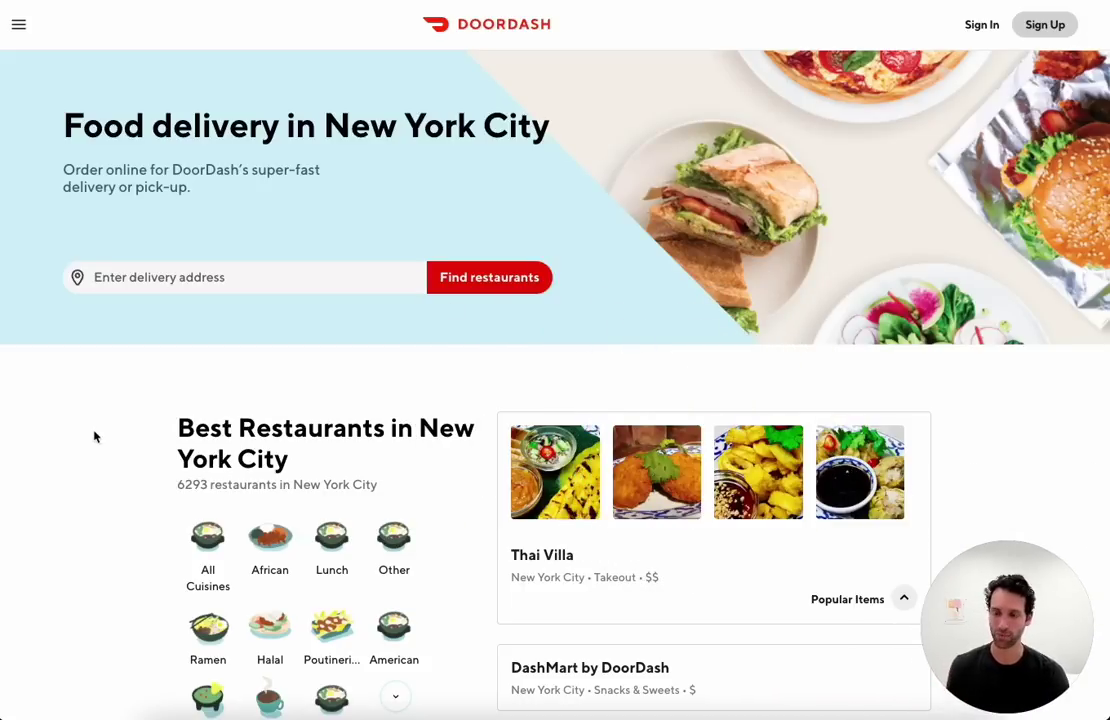
{"action": "key", "text": "ctrl+Tab"}
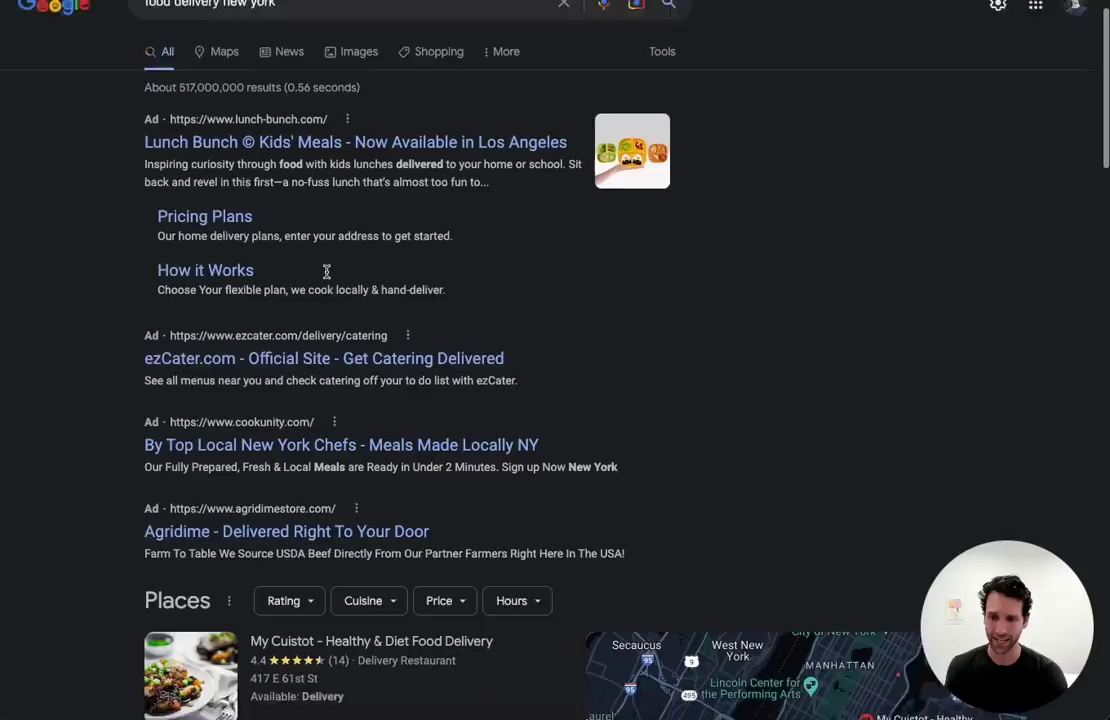
{"action": "scroll", "coordinate": [327, 277], "scroll_direction": "down", "scroll_amount": 6}
{"action": "scroll", "coordinate": [327, 277], "scroll_direction": "down", "scroll_amount": 1}
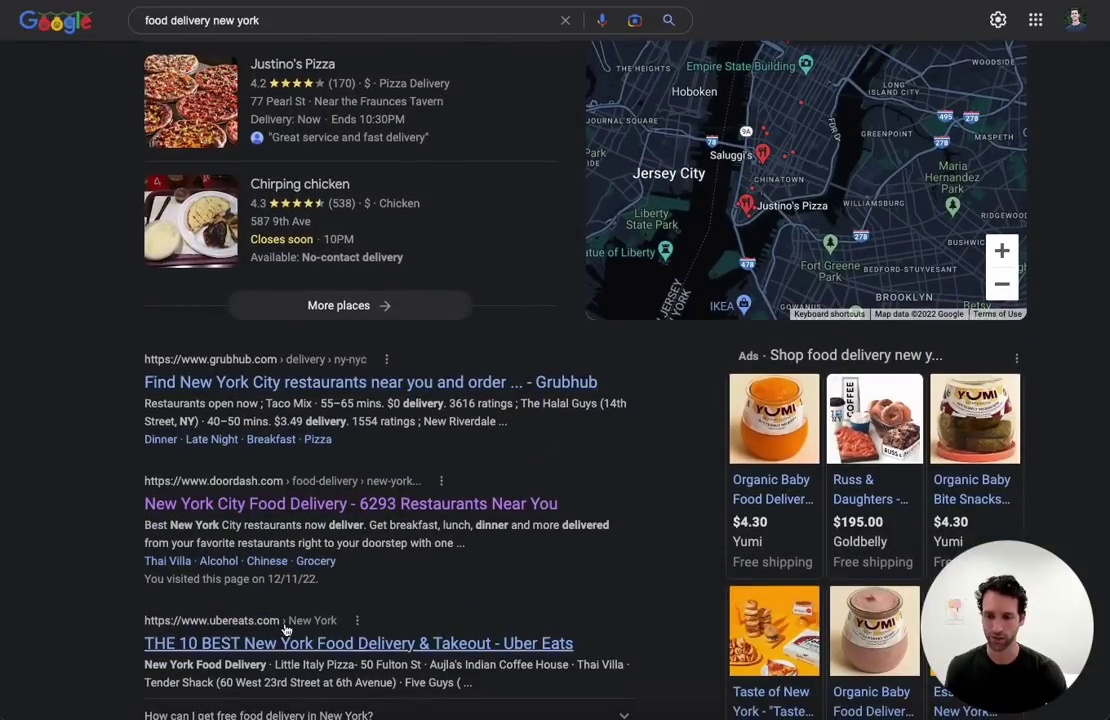
{"action": "mouse_move", "coordinate": [745, 205]}
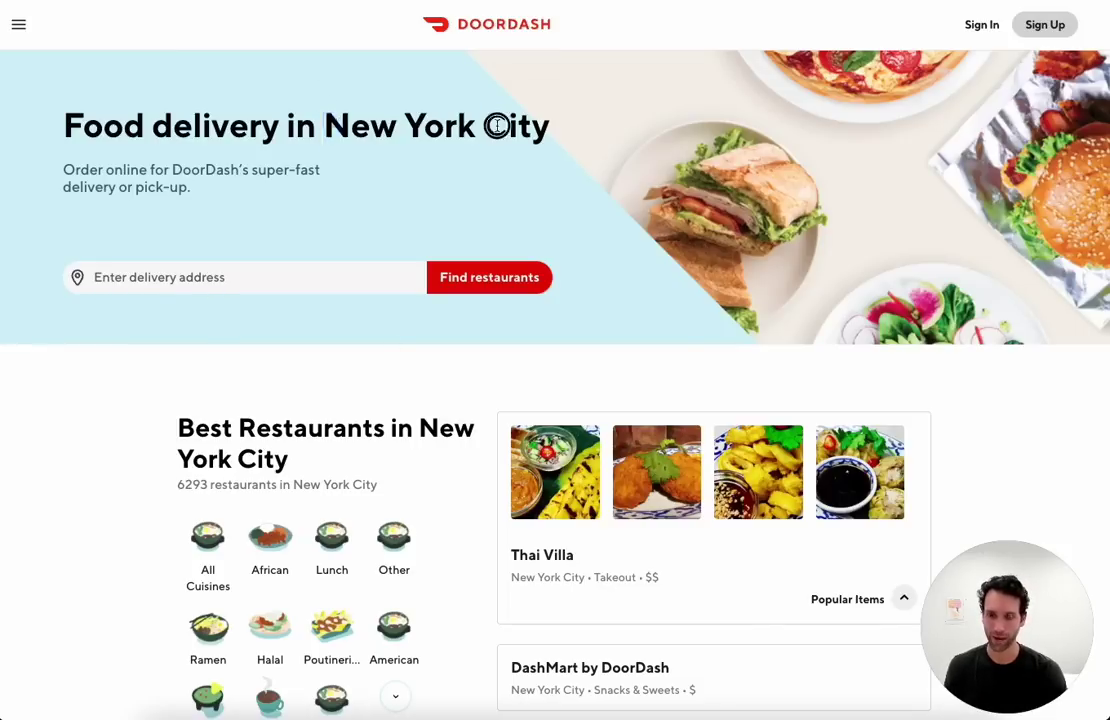
{"action": "left_click_drag", "start_coordinate": [322, 125], "coordinate": [555, 128]}
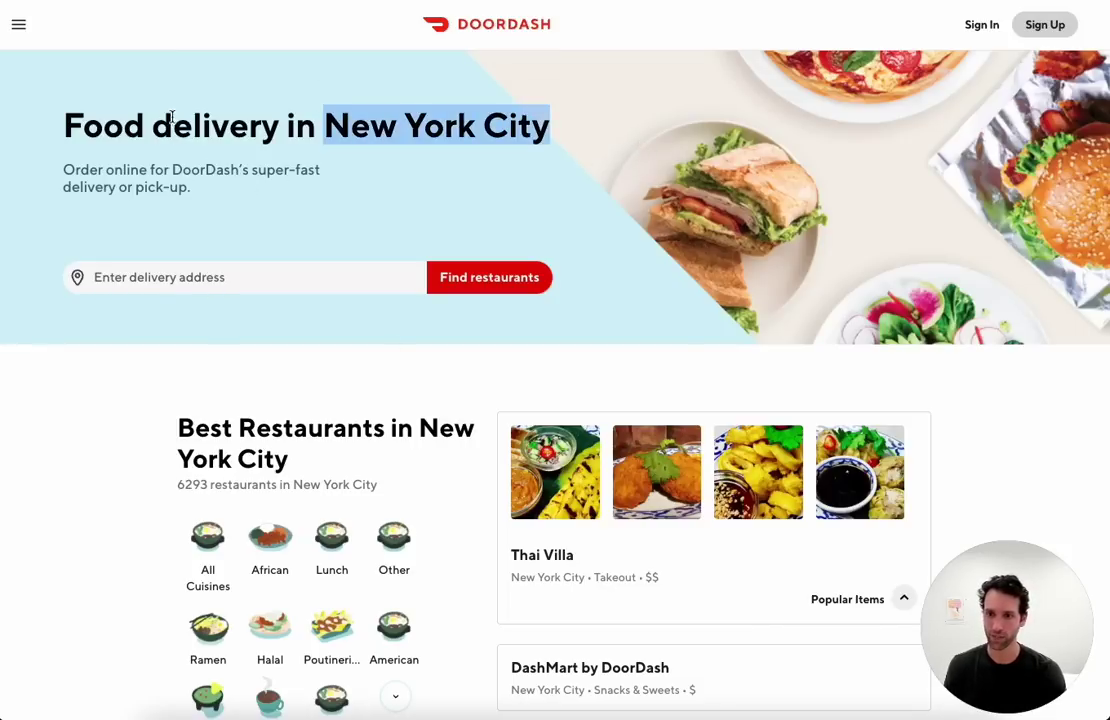
{"action": "scroll", "coordinate": [194, 148], "scroll_direction": "down", "scroll_amount": 3}
{"action": "left_click_drag", "start_coordinate": [418, 155], "coordinate": [468, 215]}
{"action": "scroll", "coordinate": [633, 262], "scroll_direction": "down", "scroll_amount": 1}
{"action": "scroll", "coordinate": [633, 262], "scroll_direction": "down", "scroll_amount": 9}
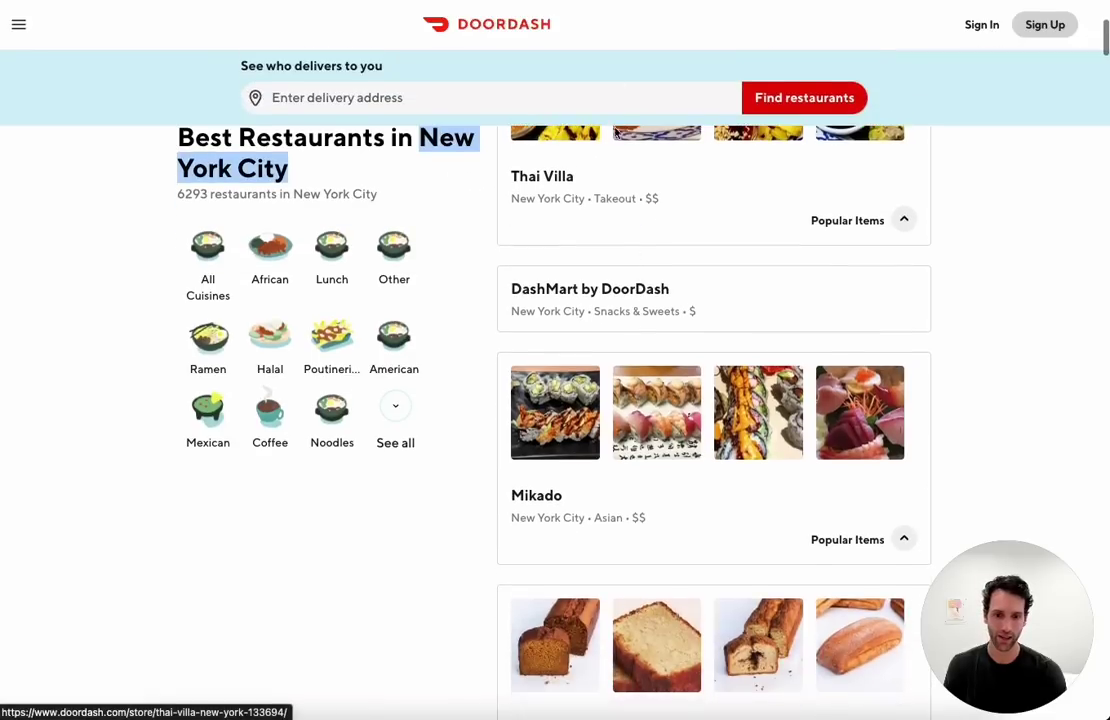
{"action": "scroll", "coordinate": [635, 367], "scroll_direction": "down", "scroll_amount": 5}
{"action": "left_click", "coordinate": [380, 541]}
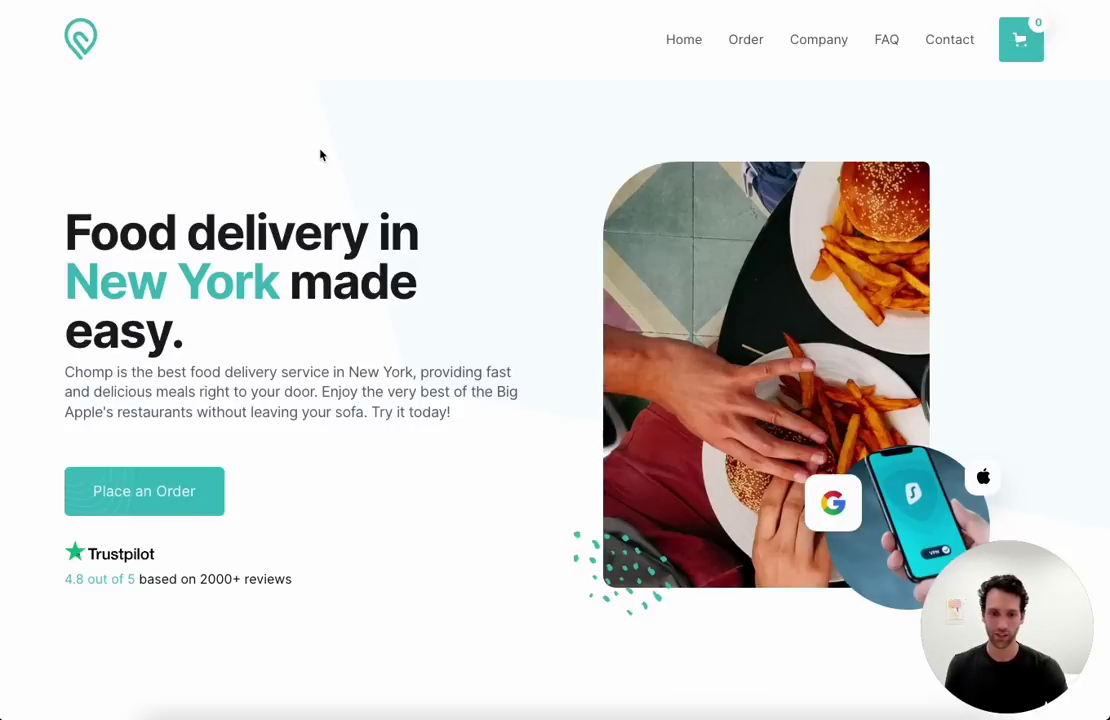
- Highlight the 'Food delivery in' heading and the New York intro paragraph, then scroll the page
{"action": "left_click_drag", "start_coordinate": [64, 232], "coordinate": [418, 236]}
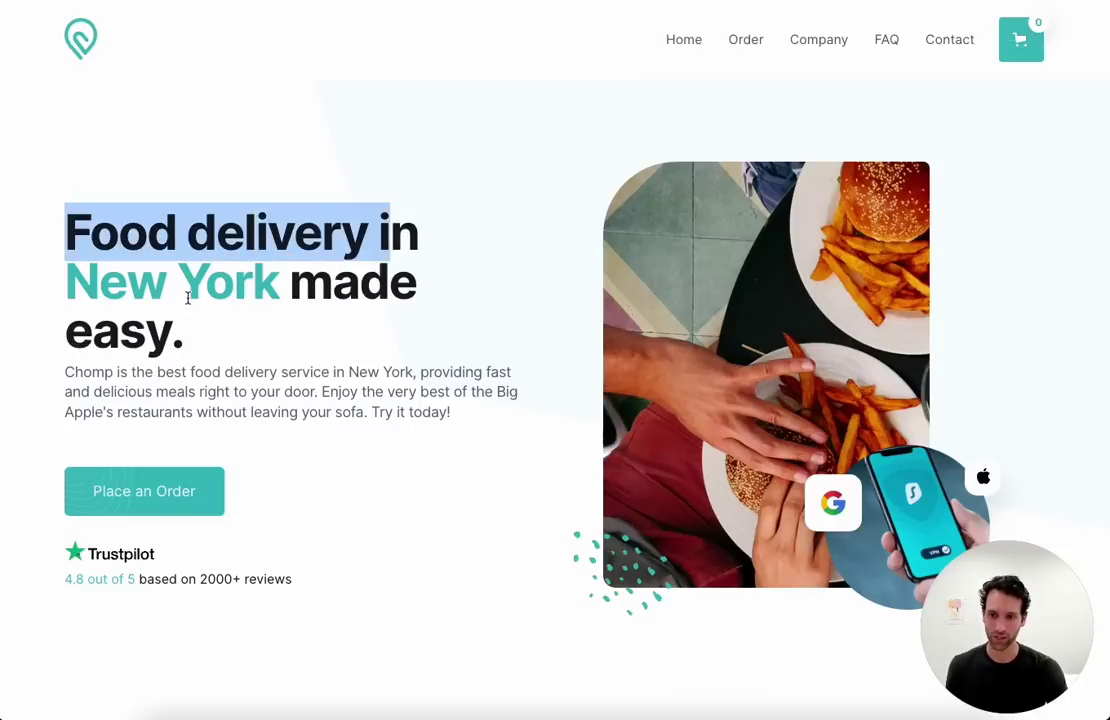
{"action": "left_click", "coordinate": [188, 294]}
{"action": "scroll", "coordinate": [184, 308], "scroll_direction": "down", "scroll_amount": 1}
{"action": "triple_click", "coordinate": [177, 294]}
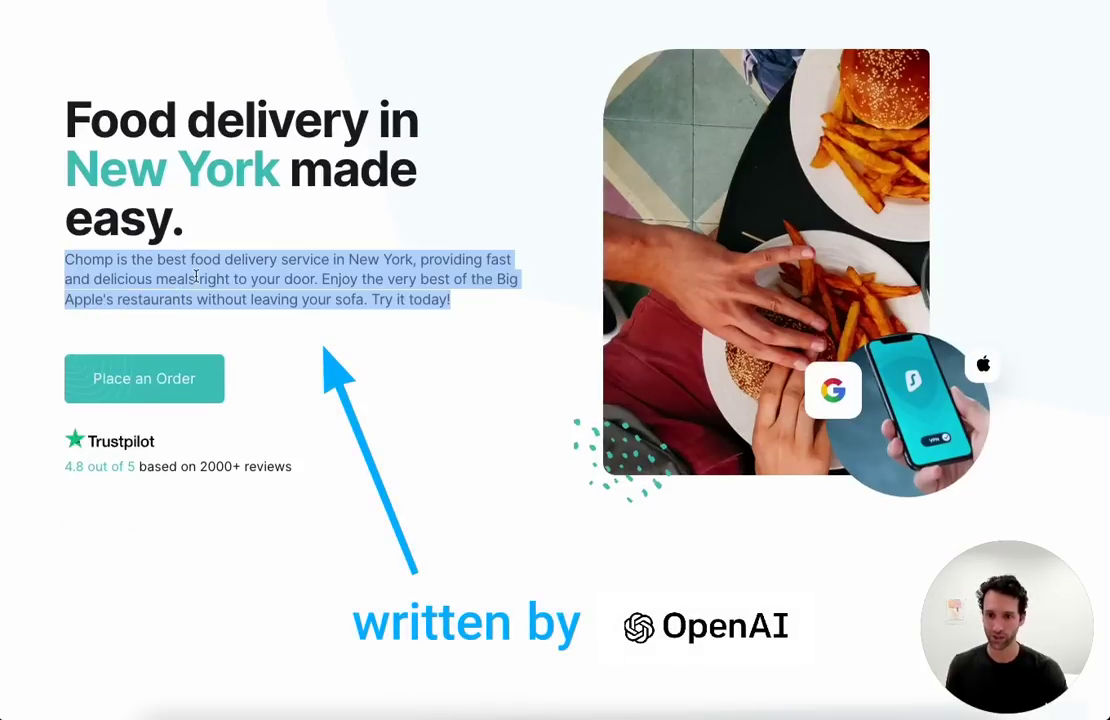
{"action": "left_click", "coordinate": [196, 277]}
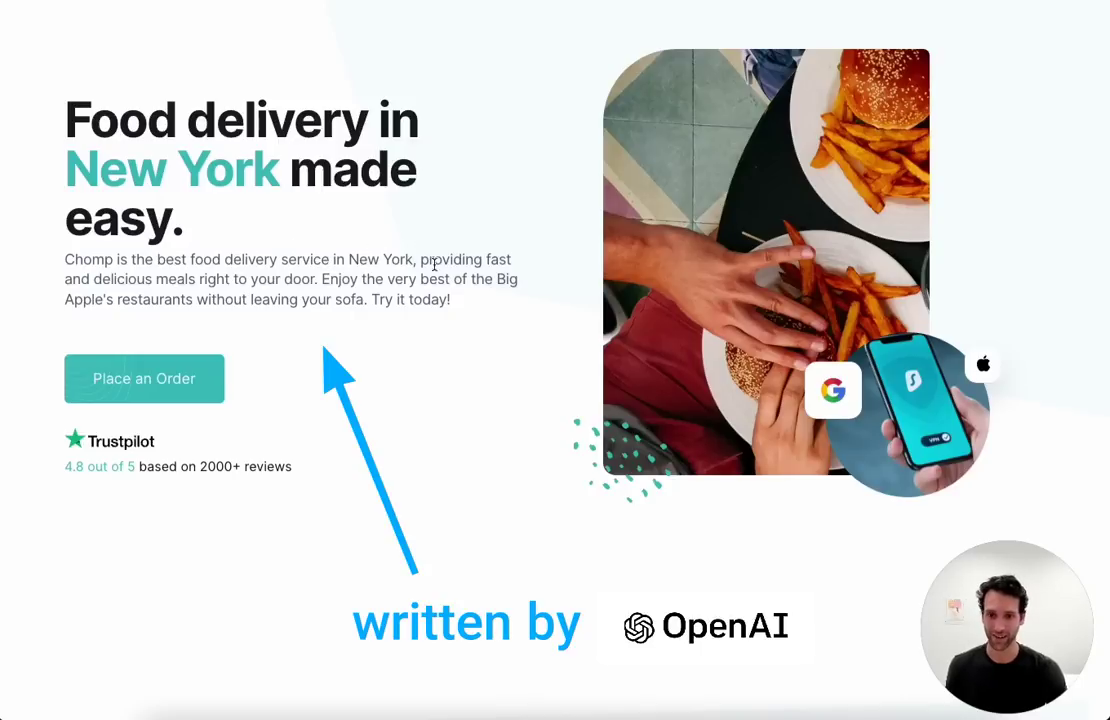
{"action": "scroll", "coordinate": [458, 335], "scroll_direction": "up", "scroll_amount": 2}
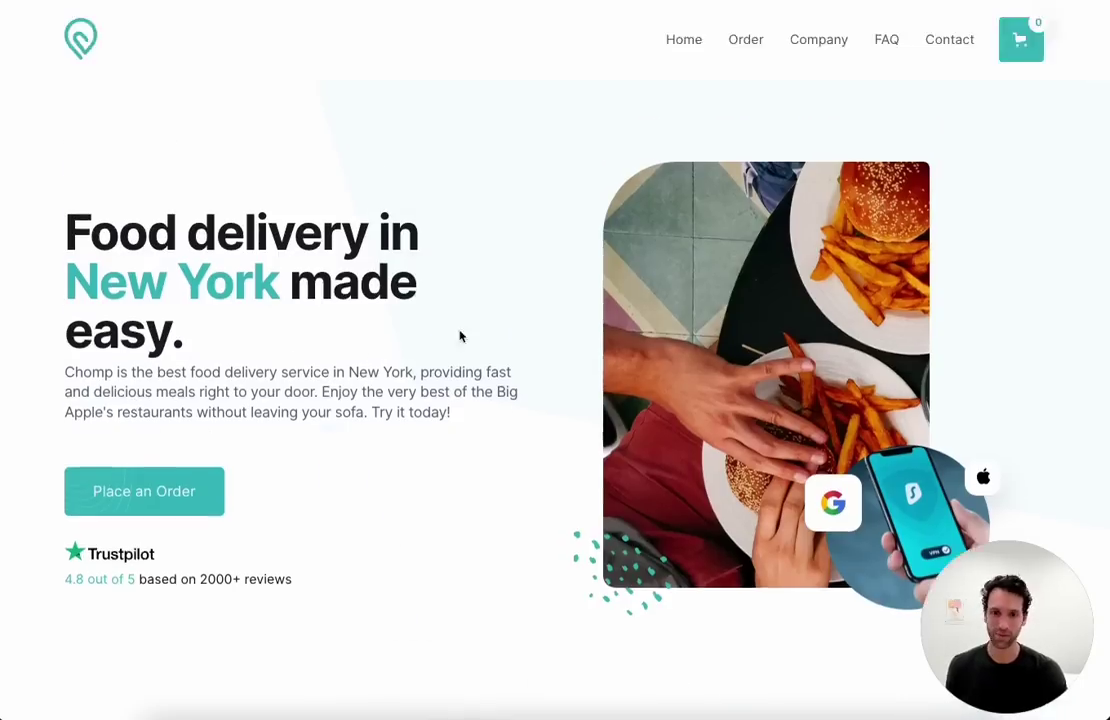
{"action": "scroll", "coordinate": [460, 336], "scroll_direction": "down", "scroll_amount": 6}
{"action": "scroll", "coordinate": [460, 336], "scroll_direction": "down", "scroll_amount": 10}
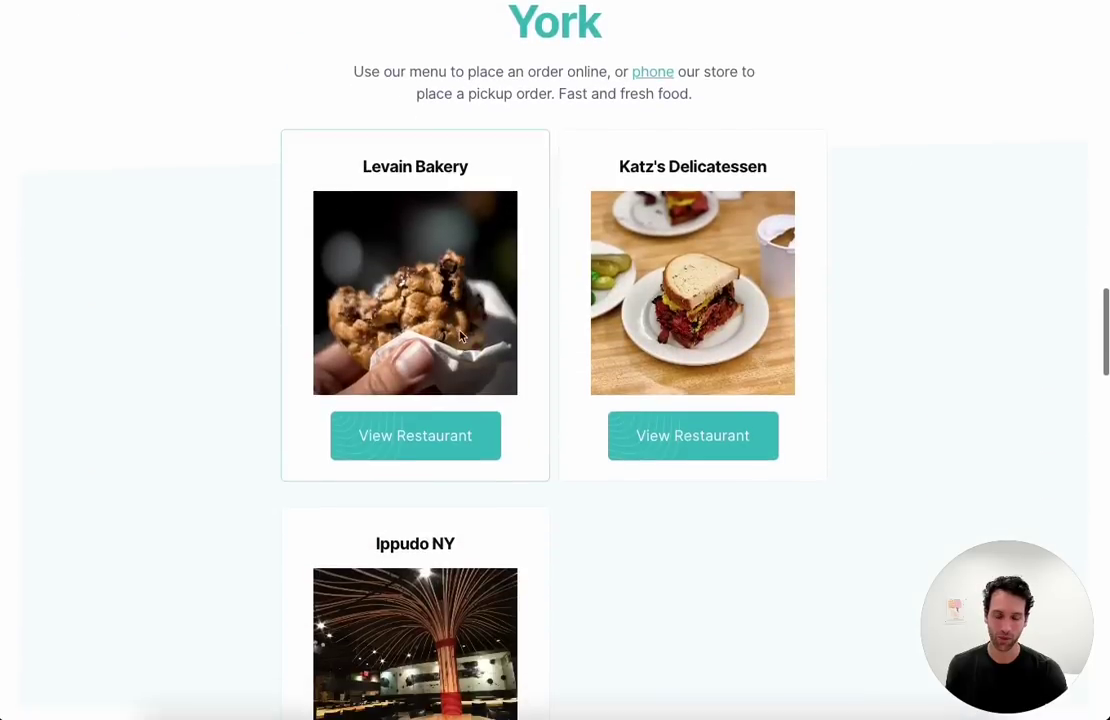
{"action": "scroll", "coordinate": [736, 429], "scroll_direction": "down", "scroll_amount": 3}
{"action": "scroll", "coordinate": [533, 426], "scroll_direction": "up", "scroll_amount": 1}
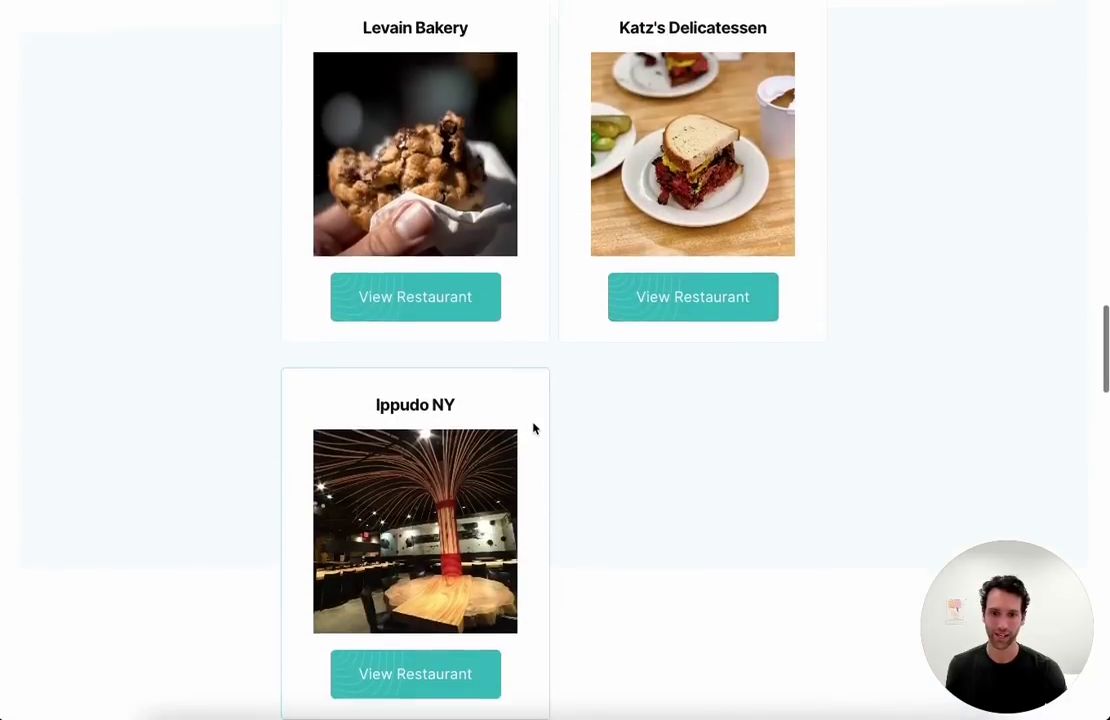
{"action": "scroll", "coordinate": [387, 248], "scroll_direction": "up", "scroll_amount": 15}
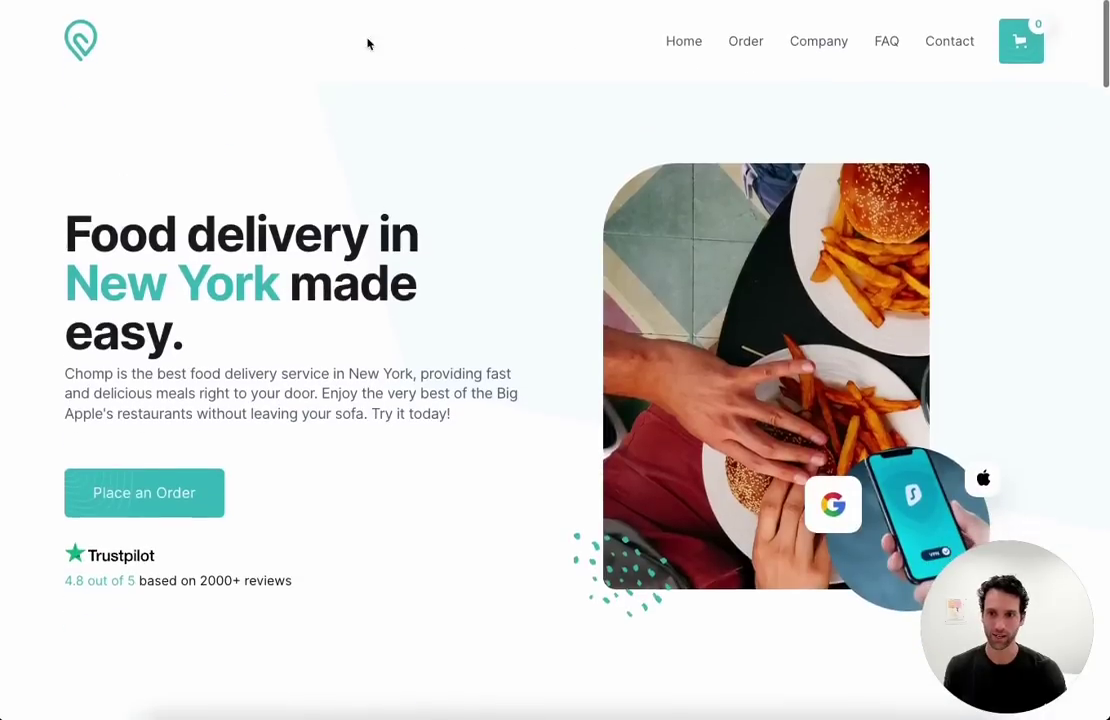
- Change the address to /locations/dallas to load the Dallas location page
{"action": "key", "text": "ctrl+l"}
{"action": "key", "text": "BackSpace"}
{"action": "key", "text": "BackSpace"}
{"action": "key", "text": "BackSpace"}
{"action": "key", "text": "BackSpace"}
{"action": "type", "text": "dallas"}
{"action": "key", "text": "Return"}
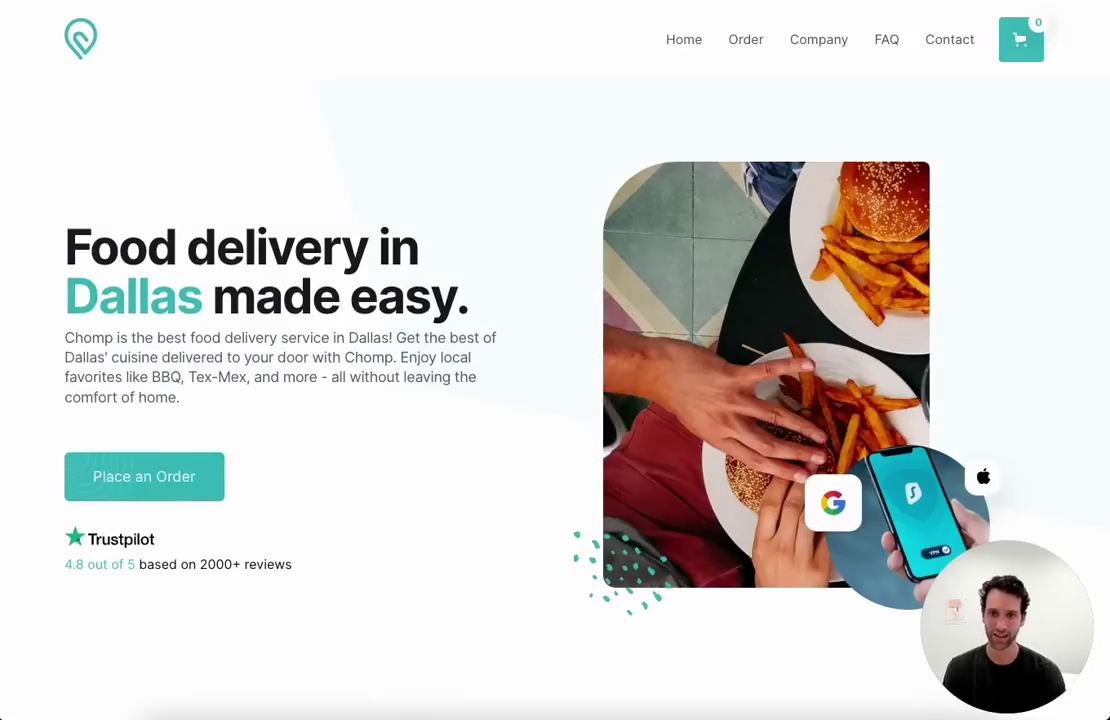
- Load /locations/los-angeles and highlight the Los Angeles intro paragraph
{"action": "key", "text": "ctrl+l"}
{"action": "key", "text": "BackSpace"}
{"action": "key", "text": "BackSpace"}
{"action": "key", "text": "BackSpace"}
{"action": "key", "text": "BackSpace"}
{"action": "key", "text": "BackSpace"}
{"action": "key", "text": "BackSpace"}
{"action": "type", "text": "los-angeles"}
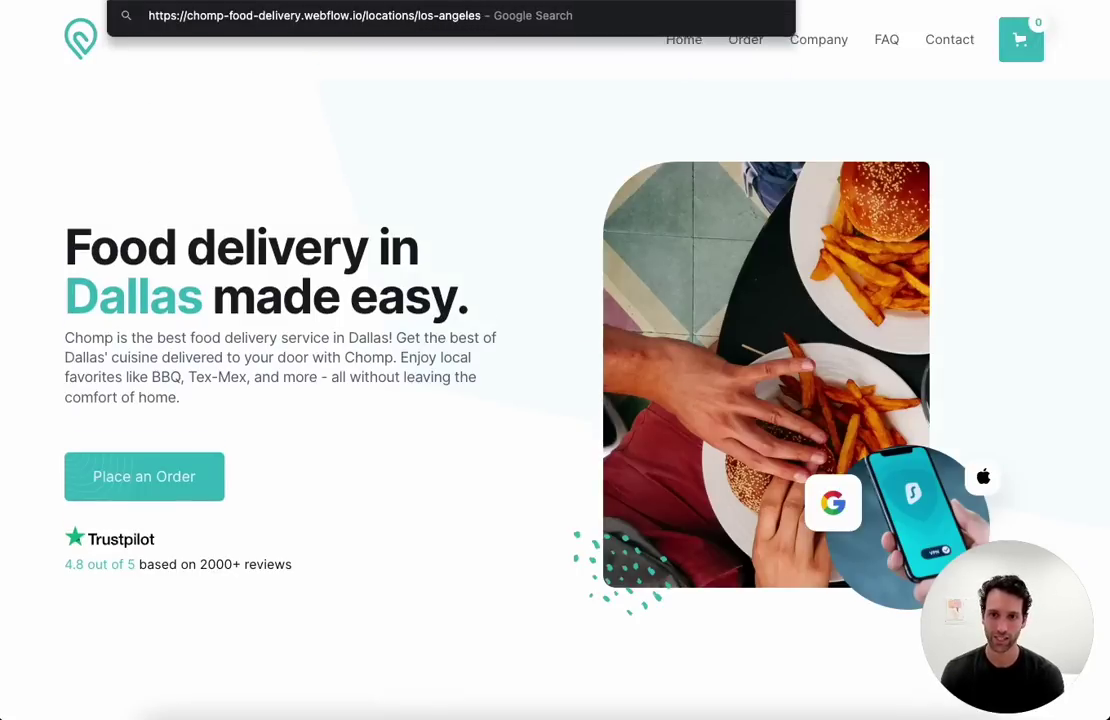
{"action": "key", "text": "Return"}
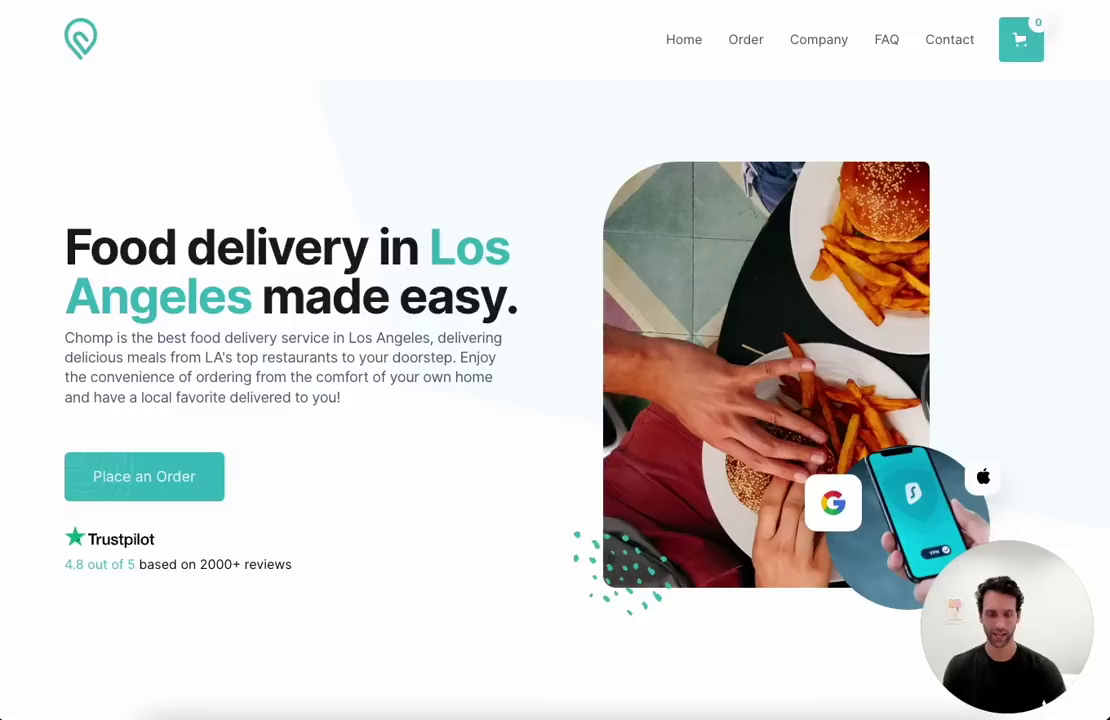
{"action": "triple_click", "coordinate": [217, 364]}
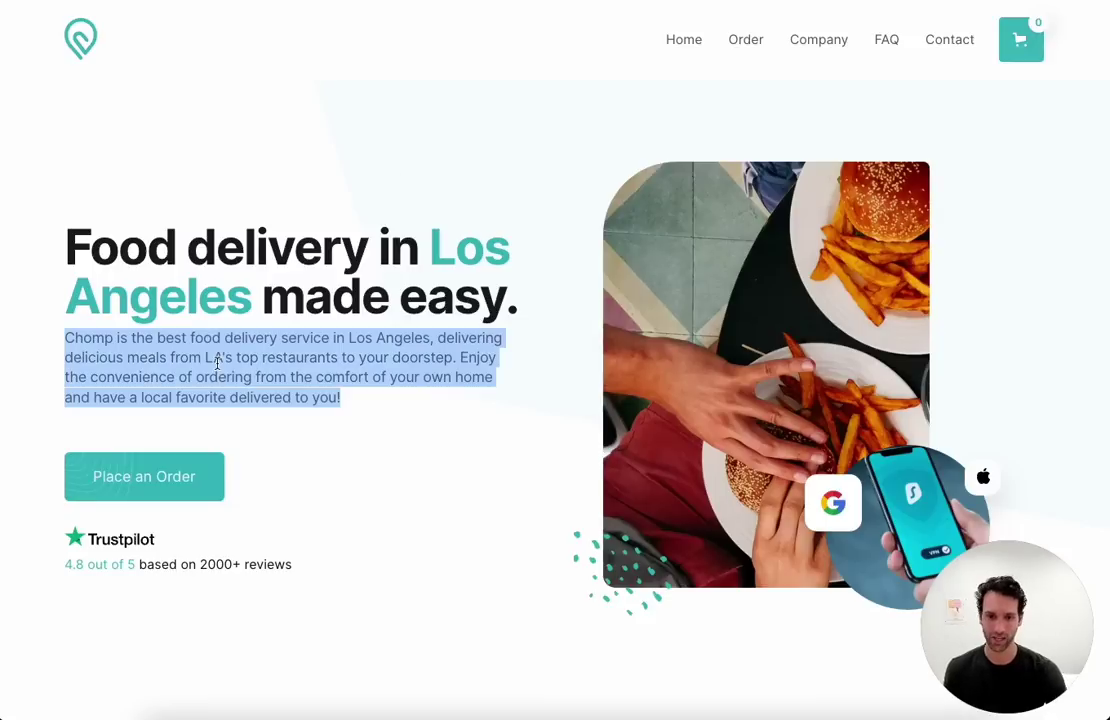
{"action": "left_click", "coordinate": [427, 488]}
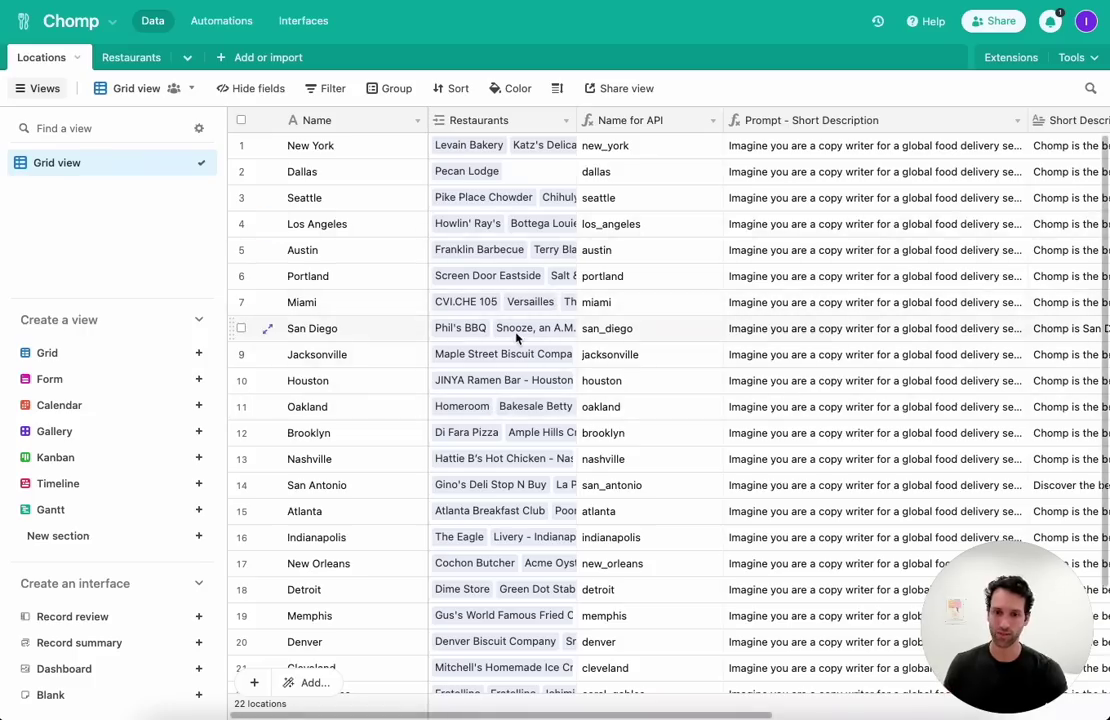
{"action": "scroll", "coordinate": [516, 338], "scroll_direction": "down", "scroll_amount": 2}
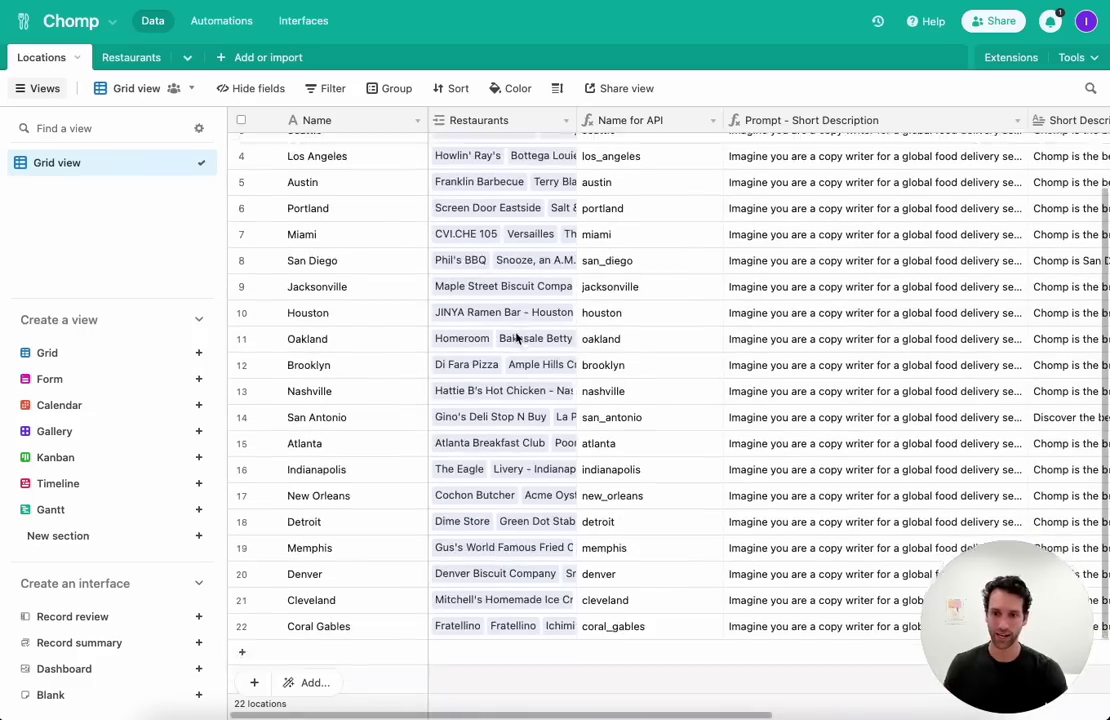
- Scroll the Locations table and widen the Restaurants column to show more restaurants
{"action": "scroll", "coordinate": [516, 338], "scroll_direction": "down", "scroll_amount": 1}
{"action": "scroll", "coordinate": [367, 235], "scroll_direction": "up", "scroll_amount": 3}
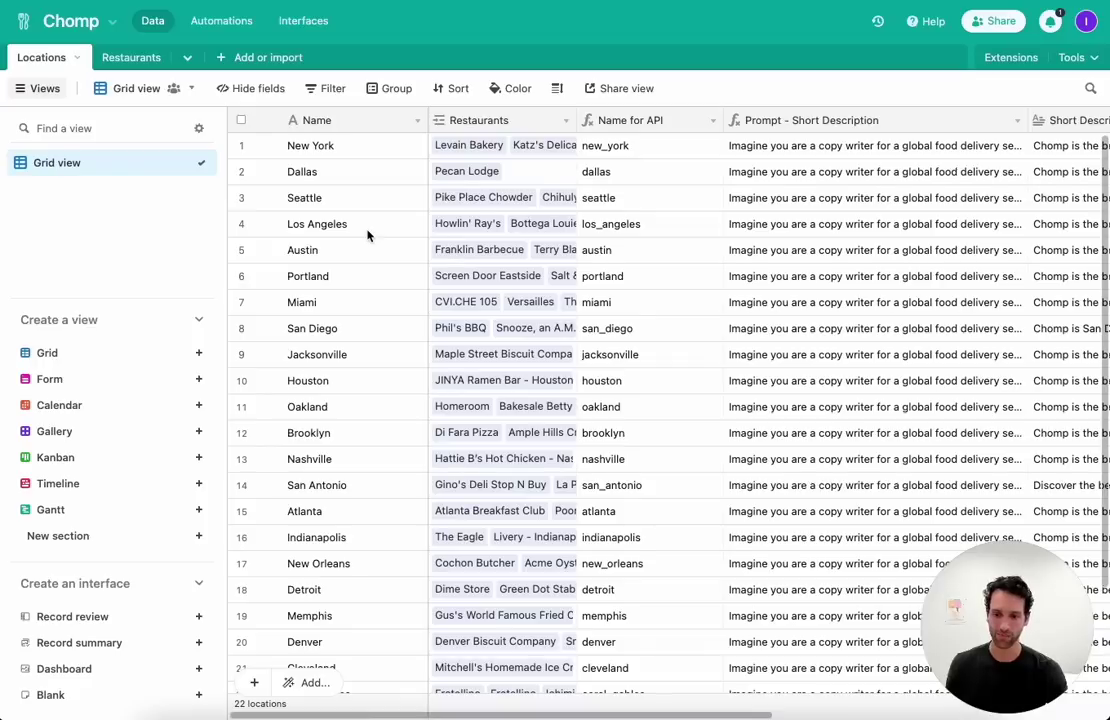
{"action": "scroll", "coordinate": [367, 235], "scroll_direction": "down", "scroll_amount": 3}
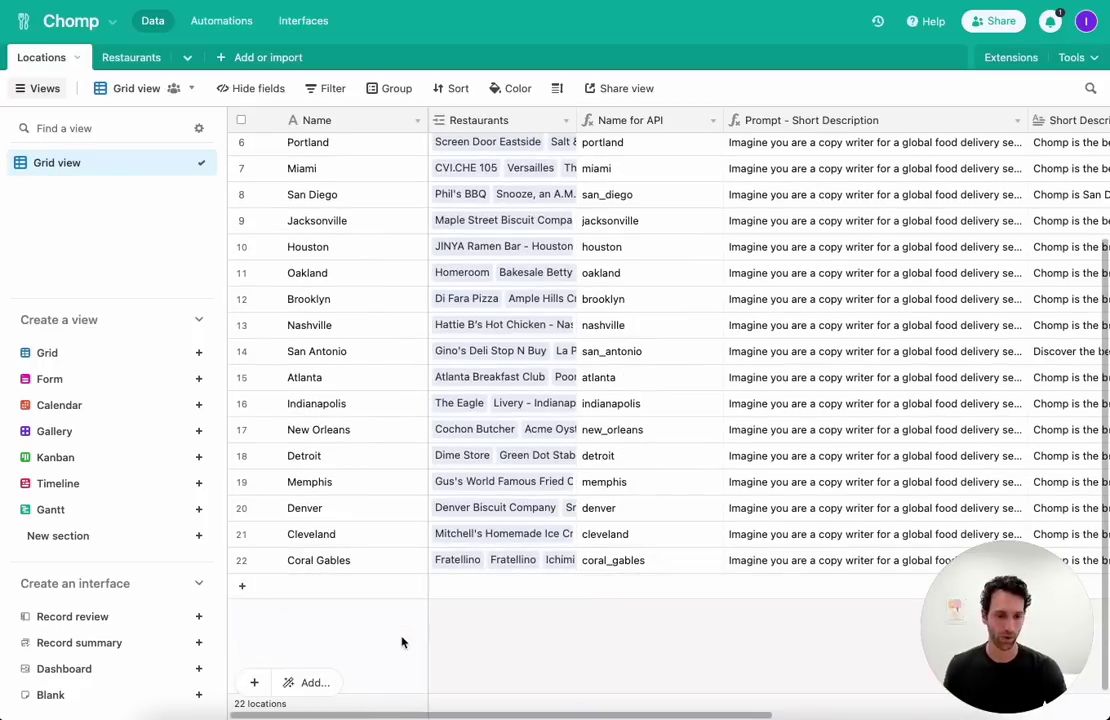
{"action": "scroll", "coordinate": [401, 642], "scroll_direction": "up", "scroll_amount": 3}
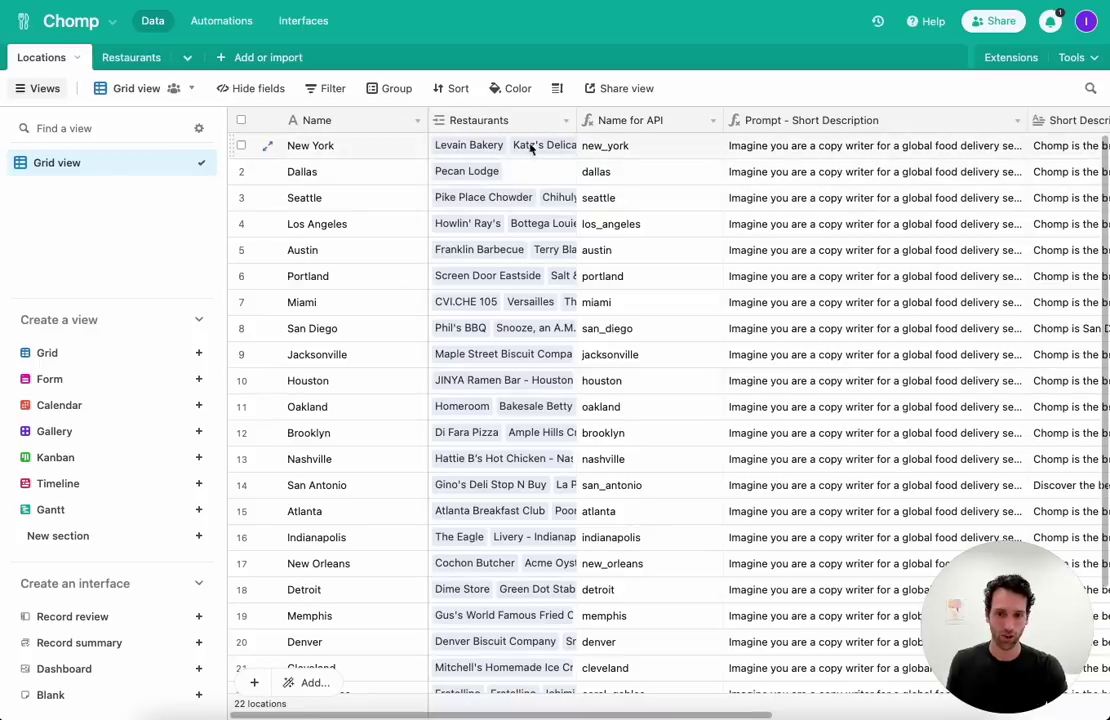
{"action": "left_click_drag", "start_coordinate": [576, 122], "coordinate": [796, 122]}
- Browse the records in the Restaurants table
{"action": "left_click", "coordinate": [131, 57]}
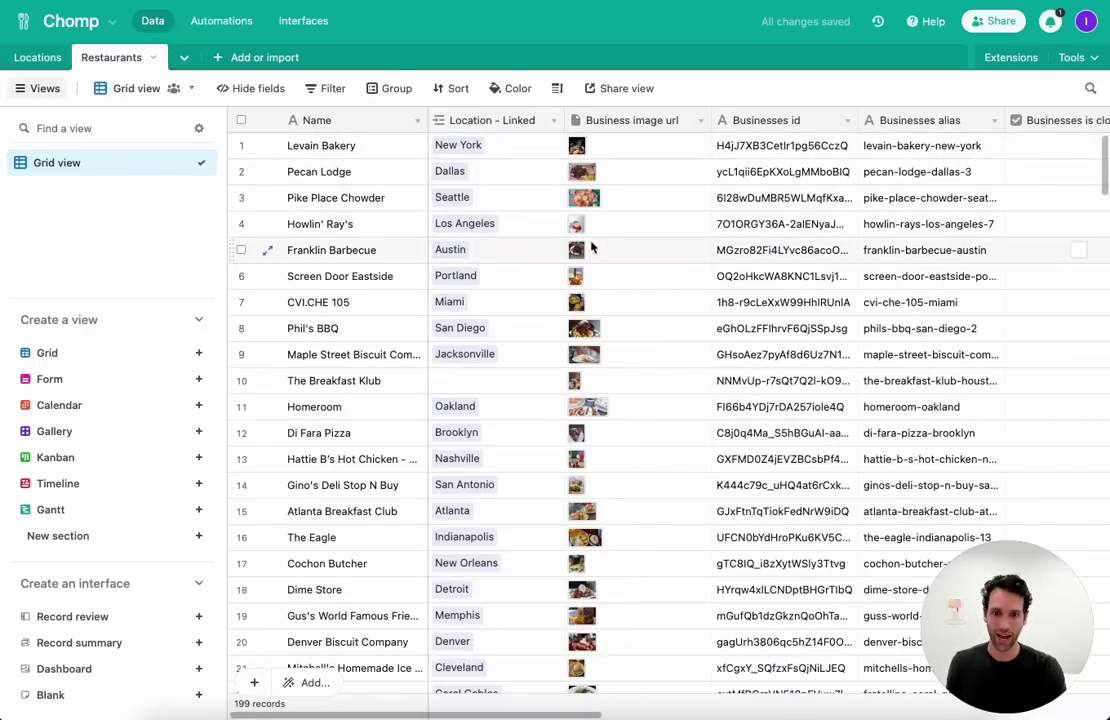
{"action": "scroll", "coordinate": [372, 218], "scroll_direction": "down", "scroll_amount": 10}
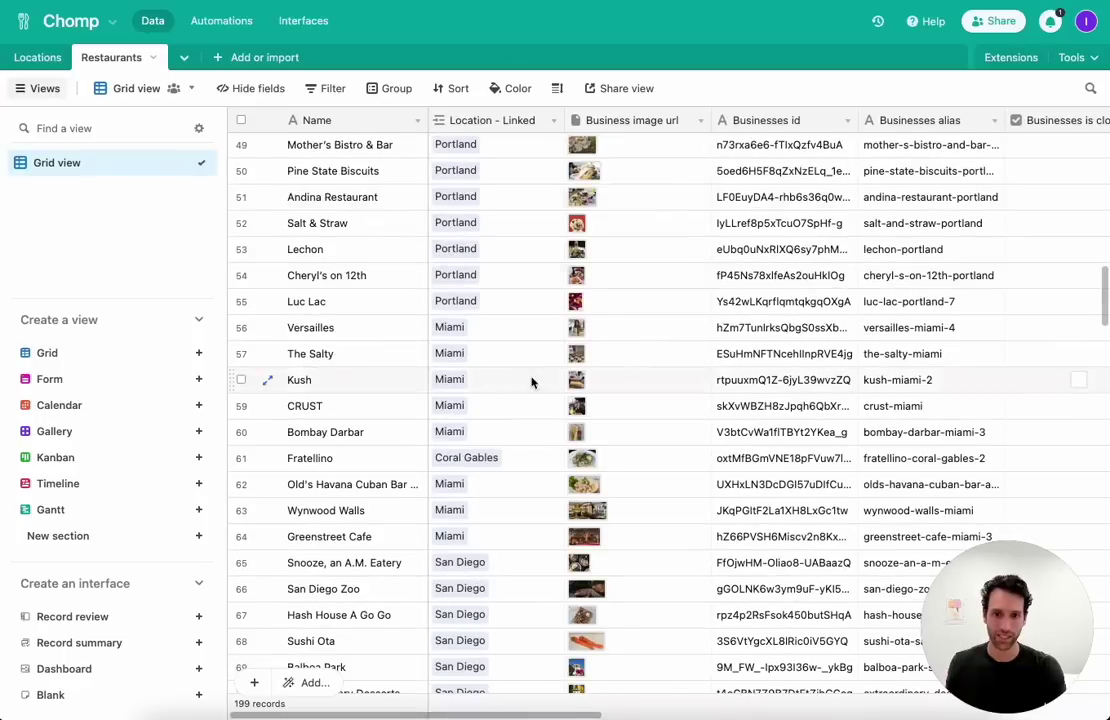
{"action": "scroll", "coordinate": [634, 302], "scroll_direction": "down", "scroll_amount": 3}
{"action": "scroll", "coordinate": [634, 287], "scroll_direction": "down", "scroll_amount": 4}
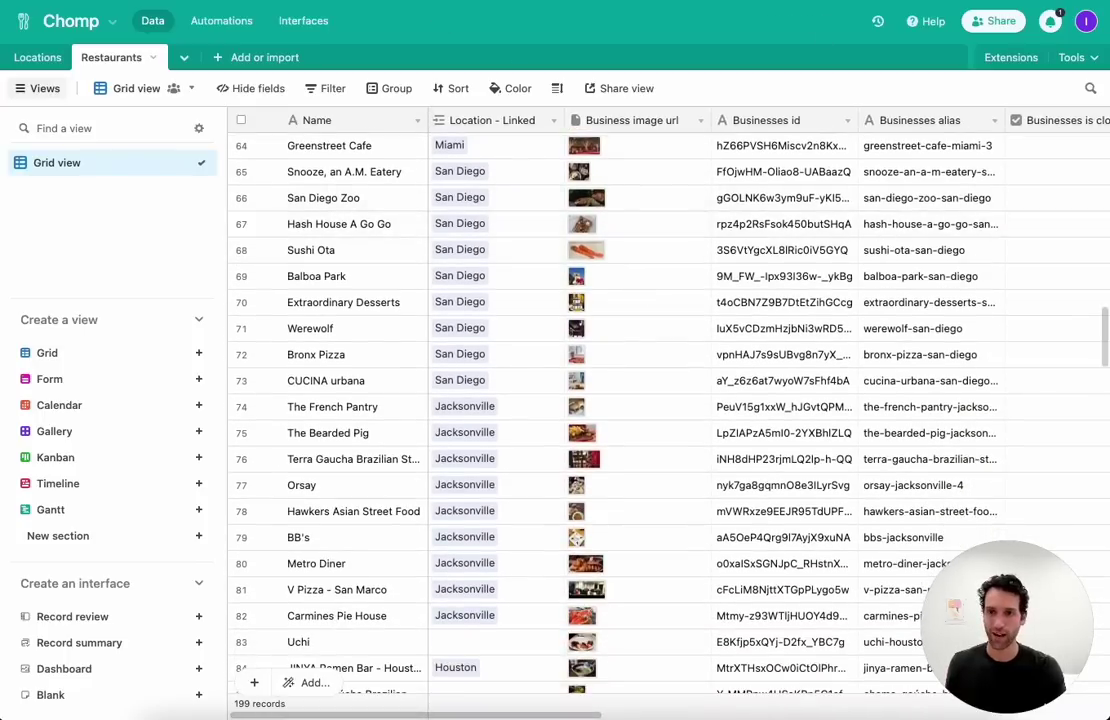
- Back in Locations, read the Los Angeles and Detroit short descriptions, then leave Airtable
{"action": "left_click", "coordinate": [37, 57]}
{"action": "scroll", "coordinate": [569, 296], "scroll_direction": "right", "scroll_amount": 5}
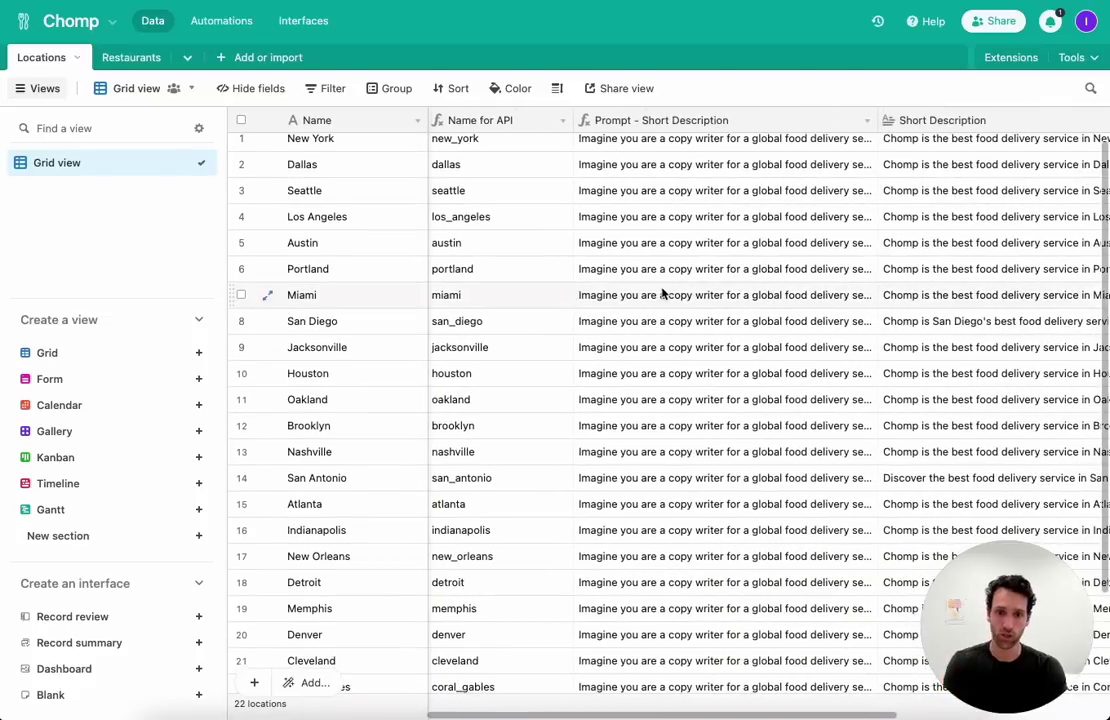
{"action": "scroll", "coordinate": [573, 250], "scroll_direction": "right", "scroll_amount": 3}
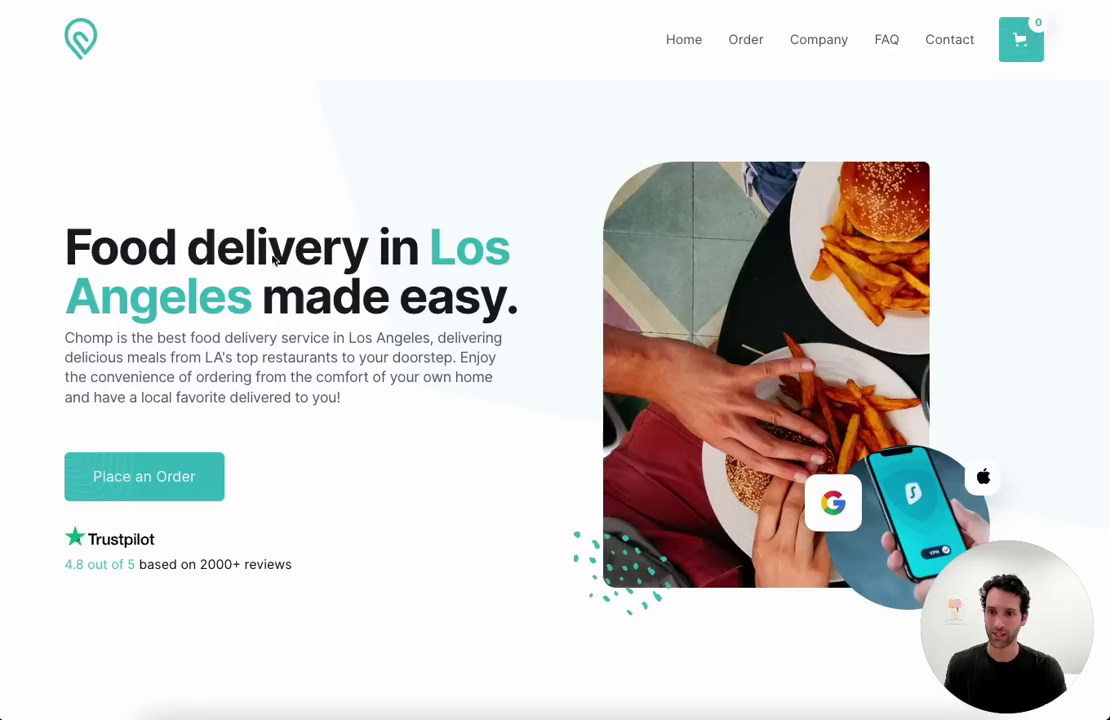
{"action": "triple_click", "coordinate": [270, 395]}
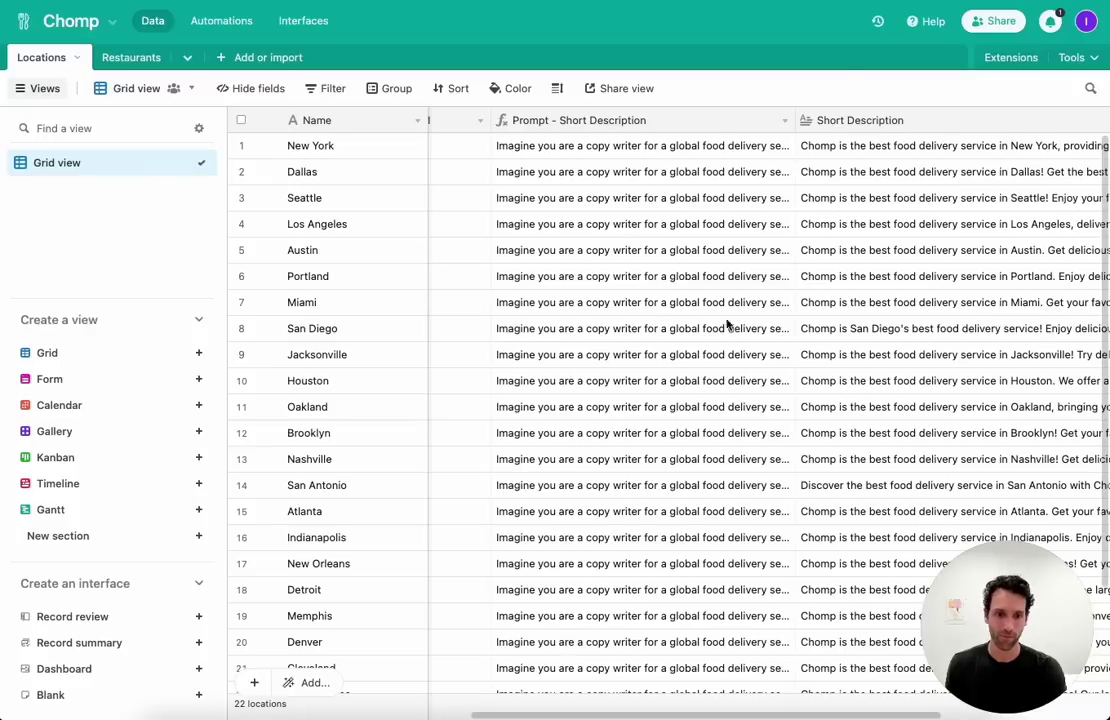
{"action": "scroll", "coordinate": [733, 377], "scroll_direction": "right", "scroll_amount": 4}
{"action": "scroll", "coordinate": [808, 287], "scroll_direction": "right", "scroll_amount": 3}
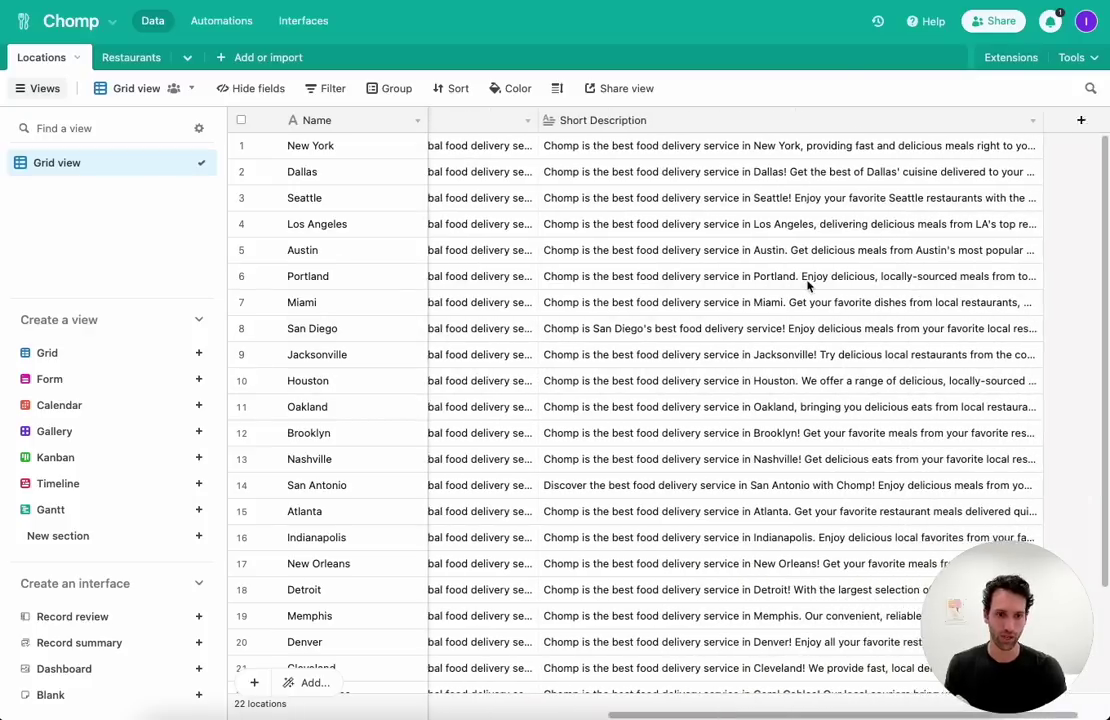
{"action": "key", "text": "Return"}
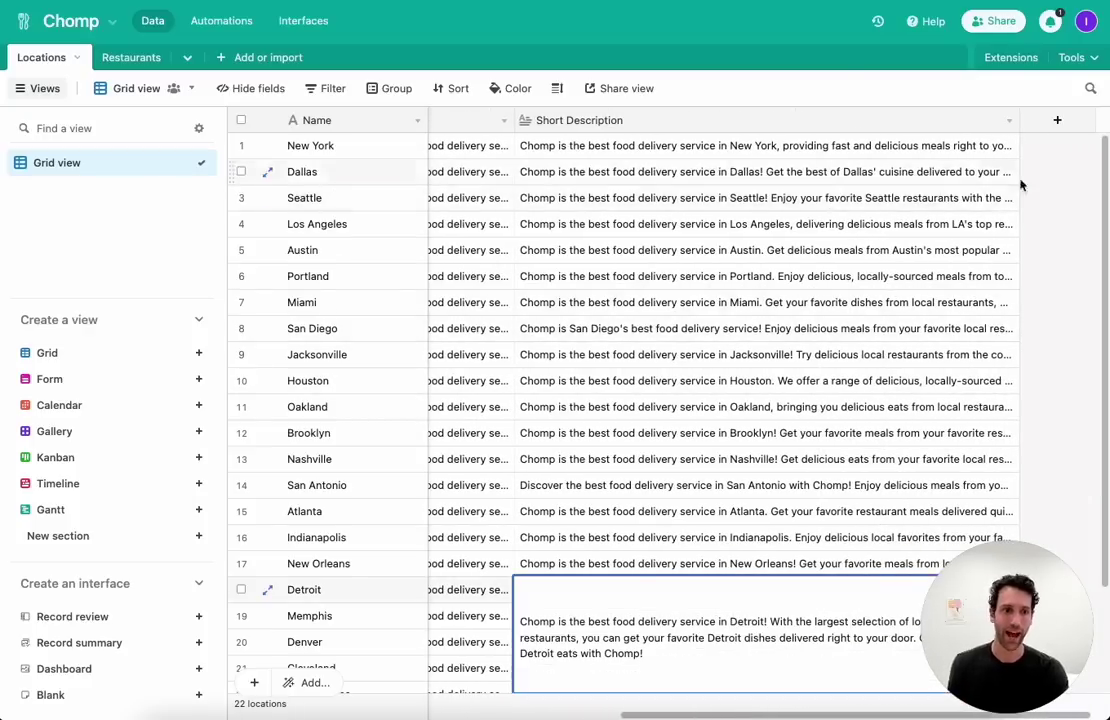
{"action": "scroll", "coordinate": [786, 281], "scroll_direction": "left", "scroll_amount": 6}
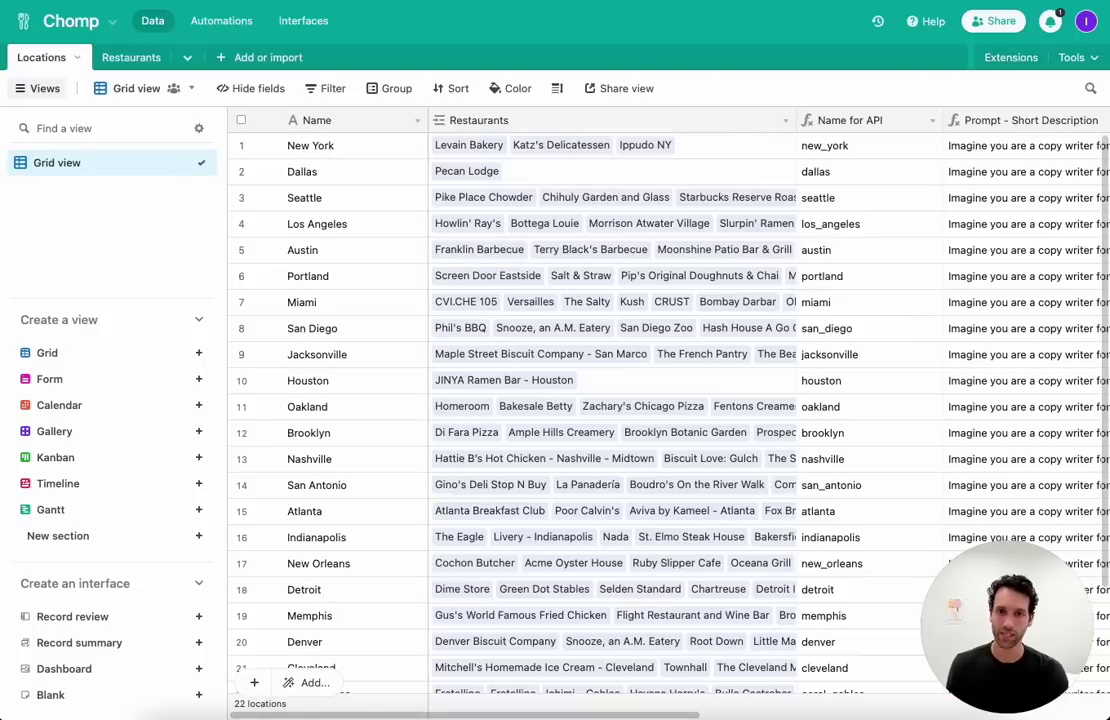
{"action": "key", "text": "ctrl+Tab"}
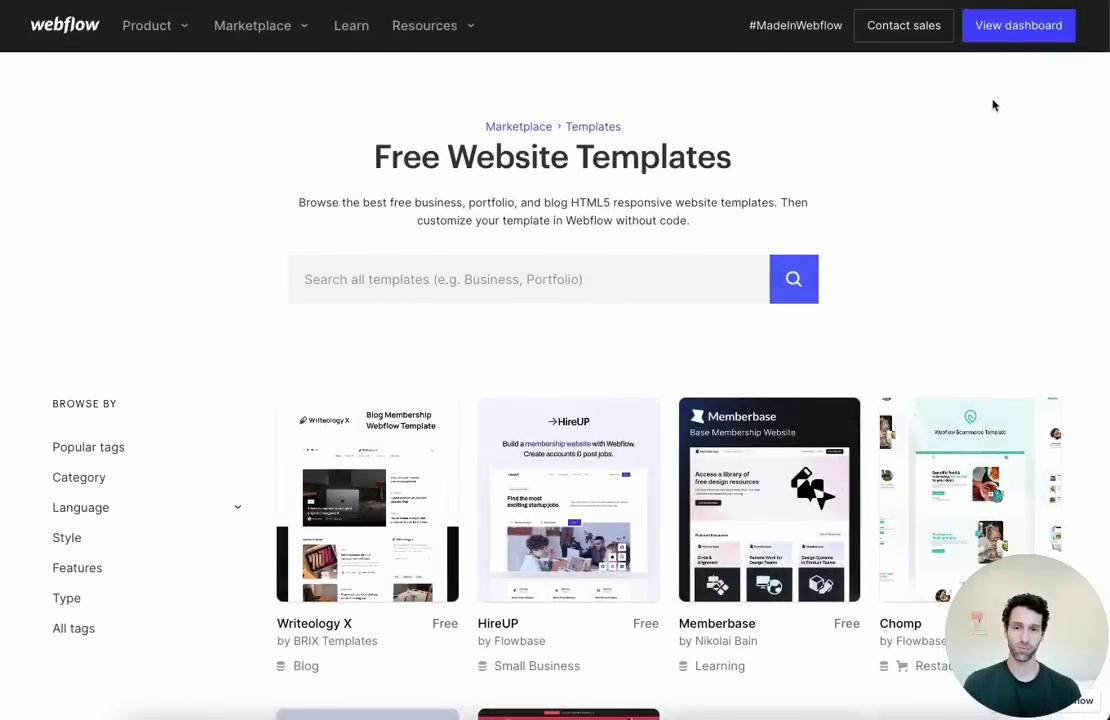
- Scroll the free templates and open the Chomp template's details
{"action": "scroll", "coordinate": [224, 236], "scroll_direction": "down", "scroll_amount": 1}
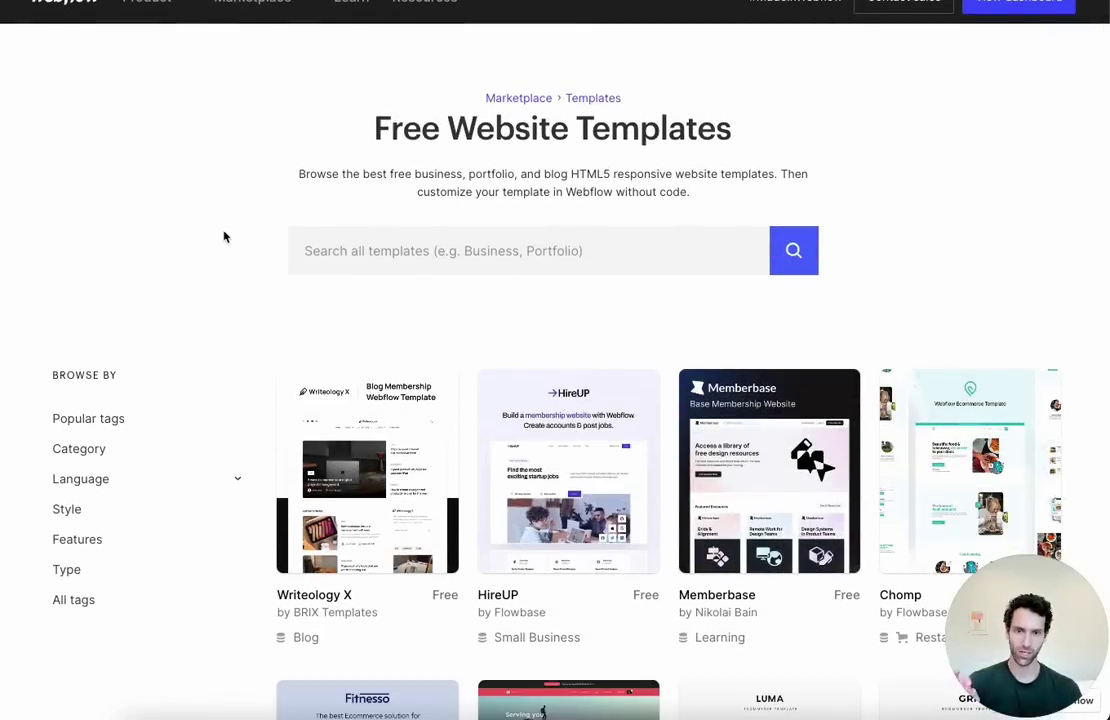
{"action": "scroll", "coordinate": [224, 236], "scroll_direction": "down", "scroll_amount": 1}
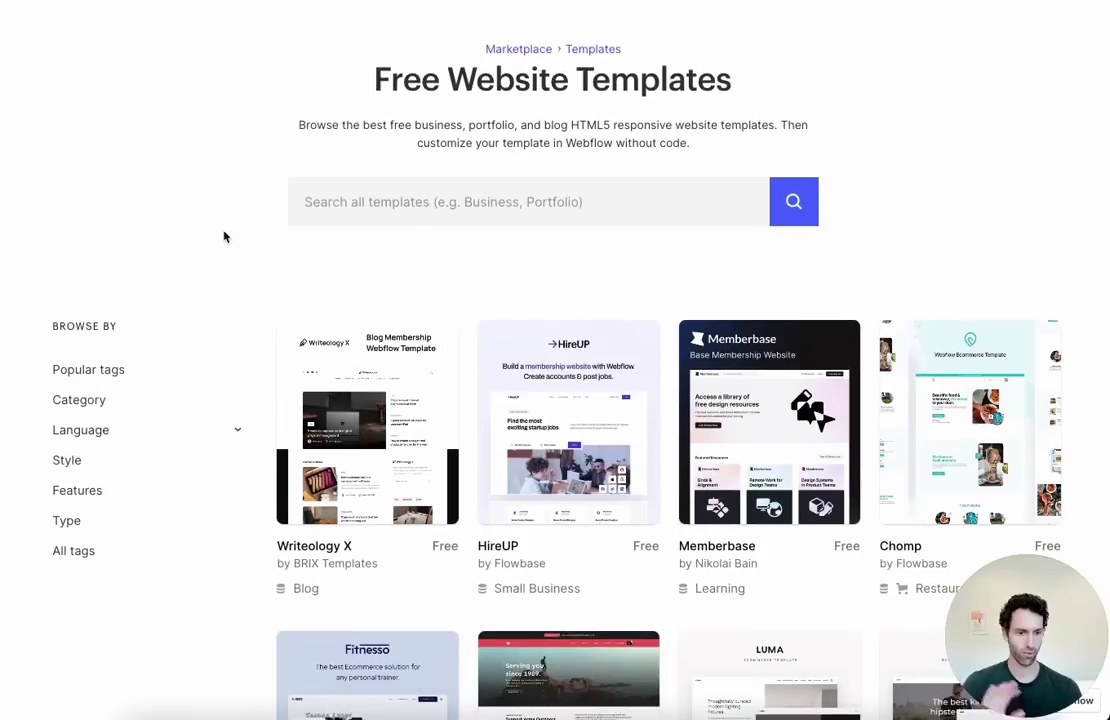
{"action": "scroll", "coordinate": [224, 236], "scroll_direction": "down", "scroll_amount": 2}
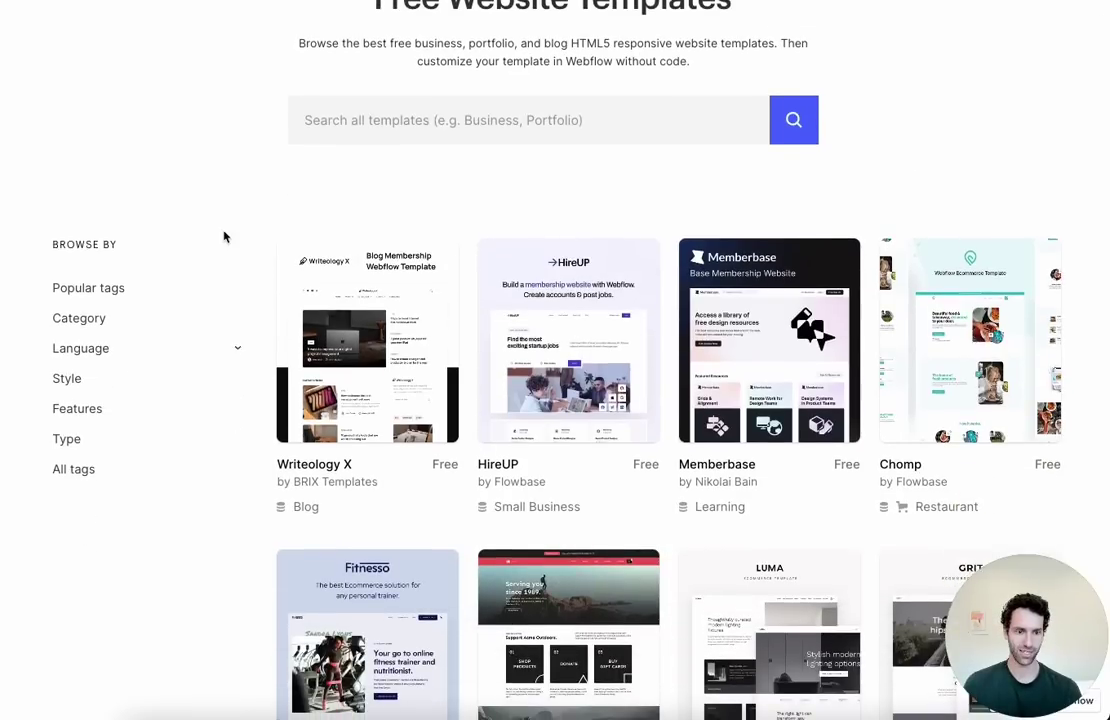
{"action": "left_click", "coordinate": [940, 366]}
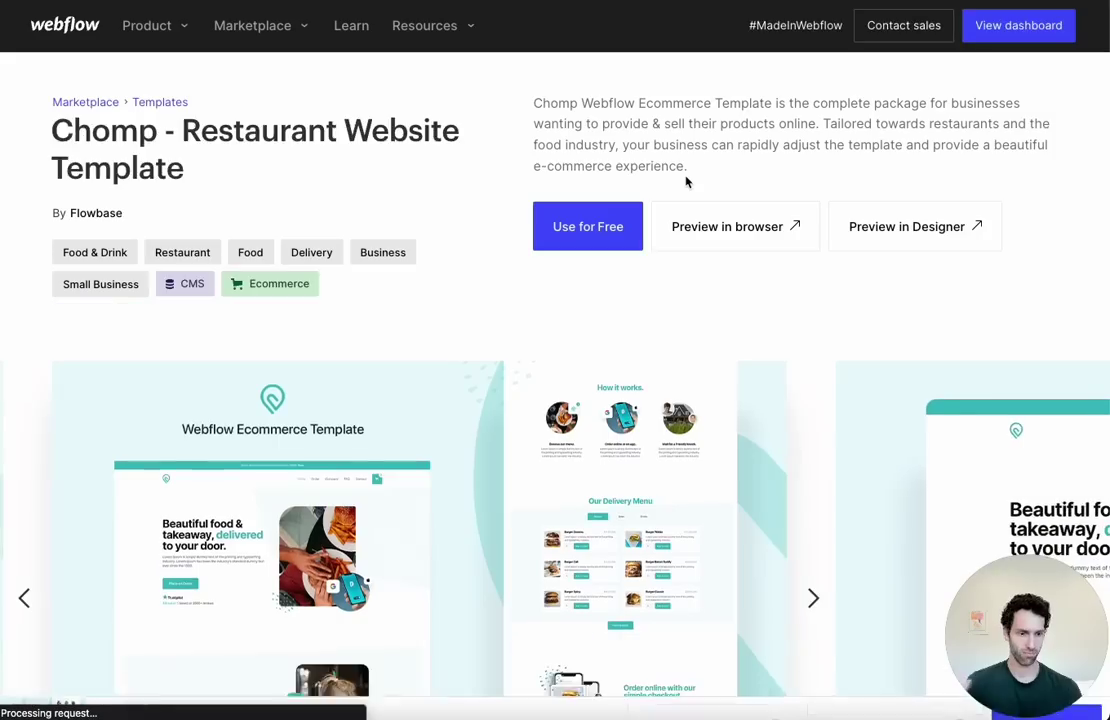
- Start a new site from the Chomp template with Use for Free
{"action": "scroll", "coordinate": [332, 215], "scroll_direction": "down", "scroll_amount": 3}
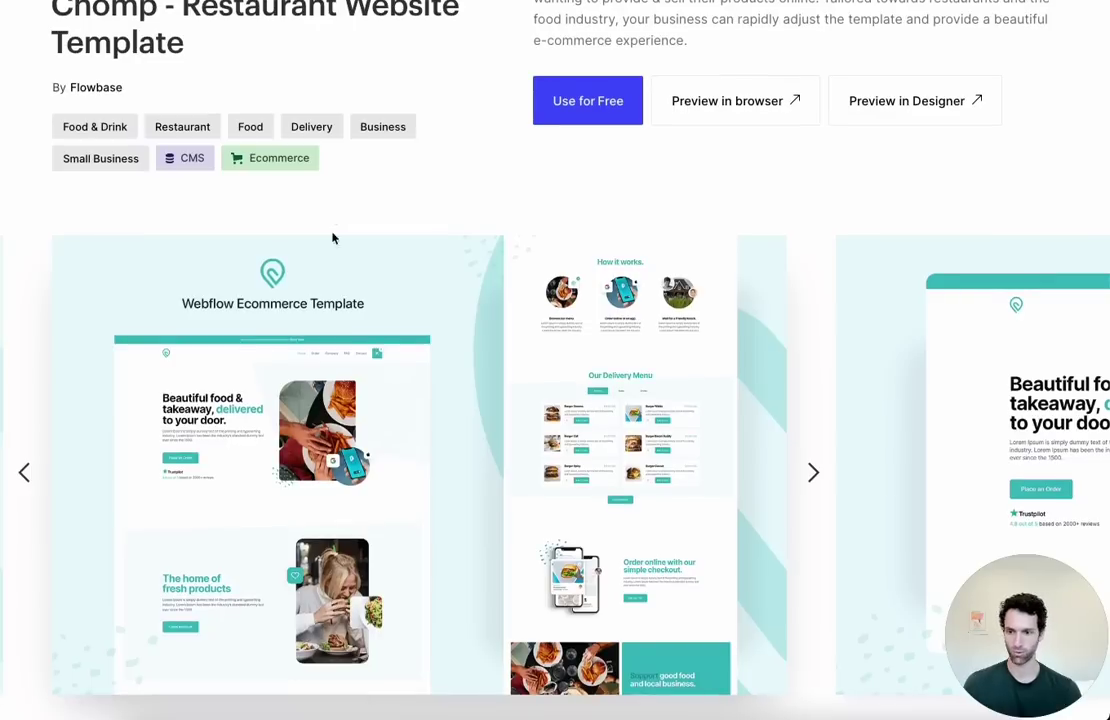
{"action": "scroll", "coordinate": [333, 377], "scroll_direction": "up", "scroll_amount": 3}
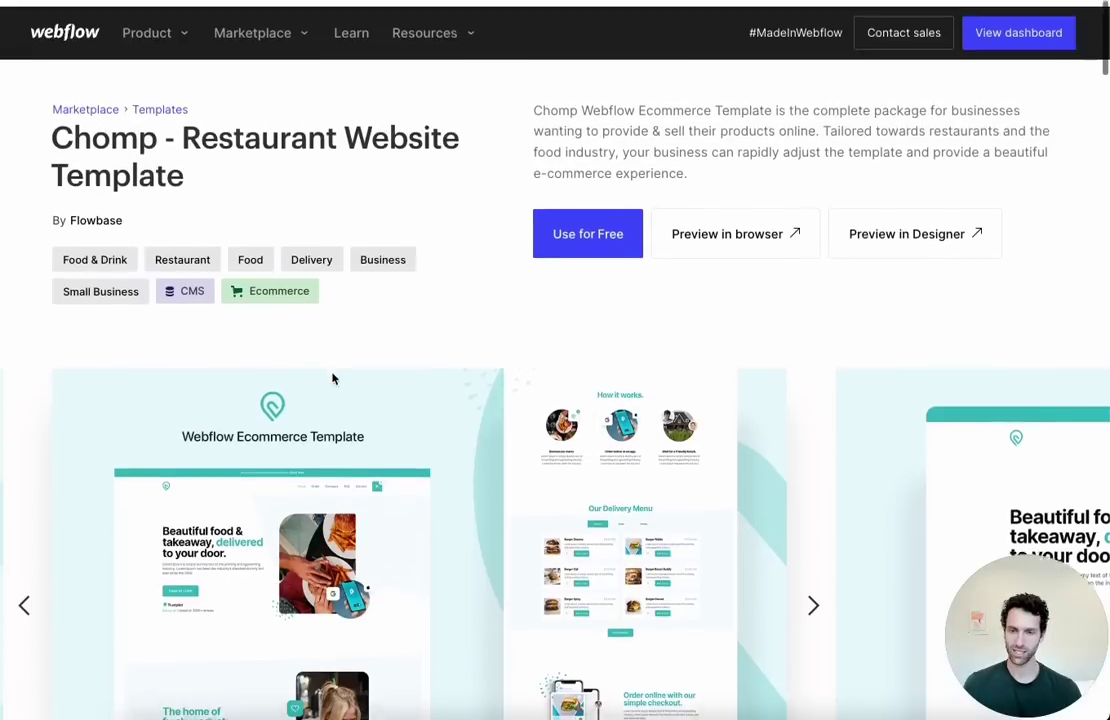
{"action": "left_click", "coordinate": [628, 246]}
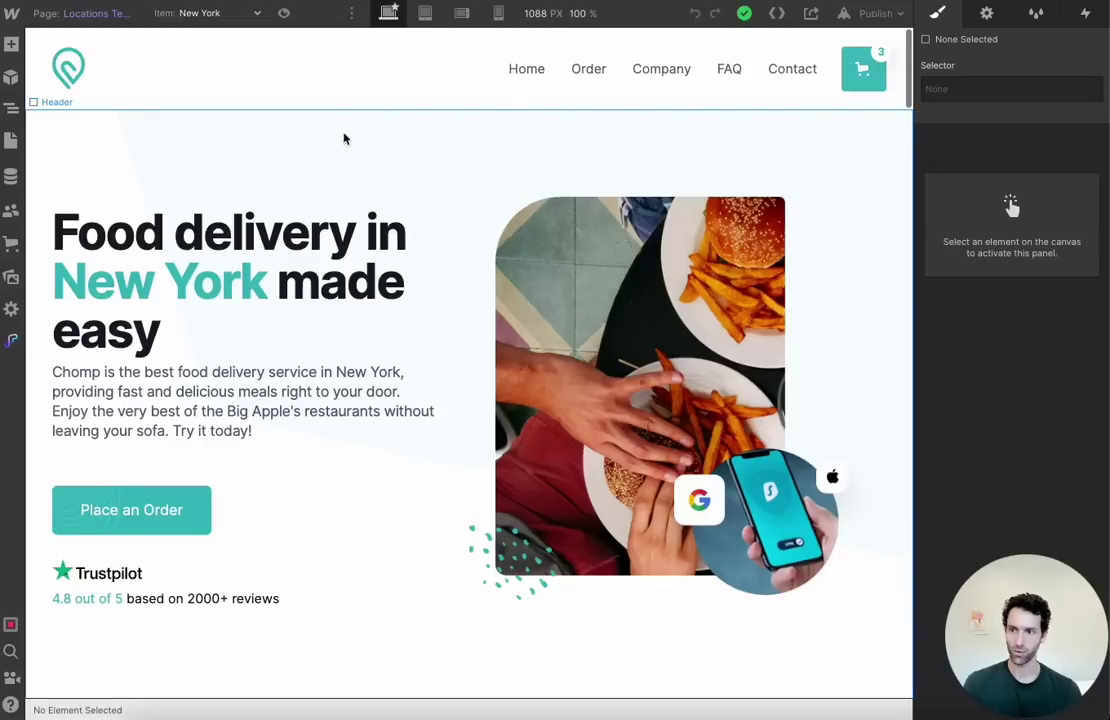
- View the items in the Locations and Restaurants CMS collections
{"action": "left_click", "coordinate": [12, 180]}
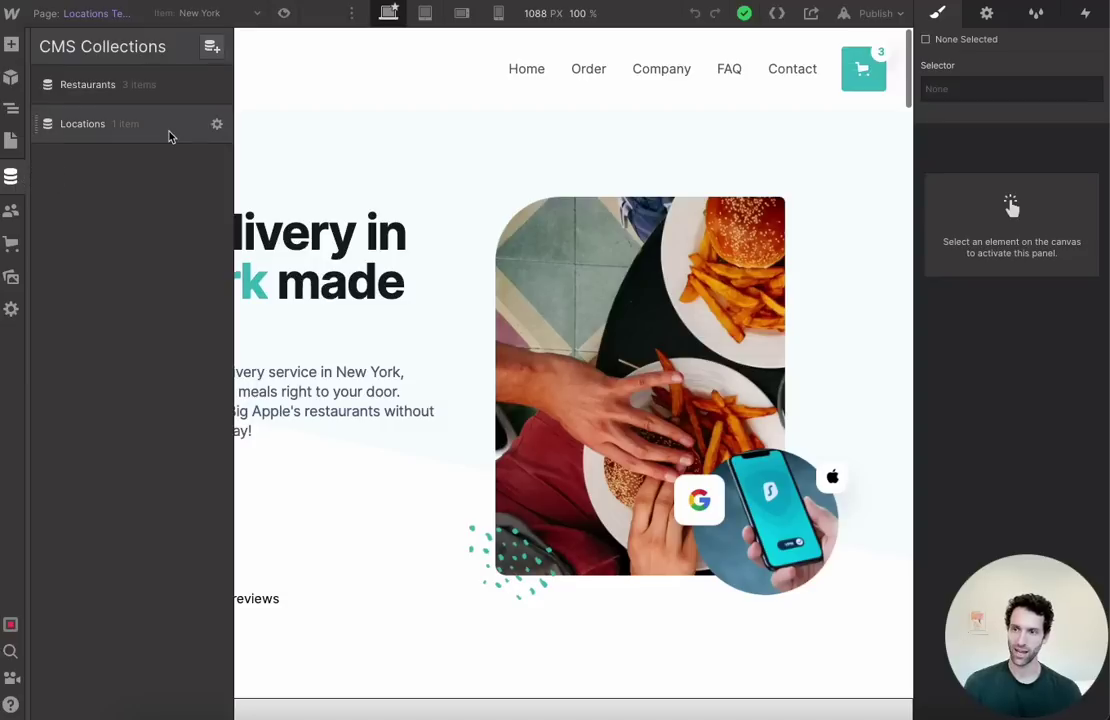
{"action": "left_click", "coordinate": [121, 143]}
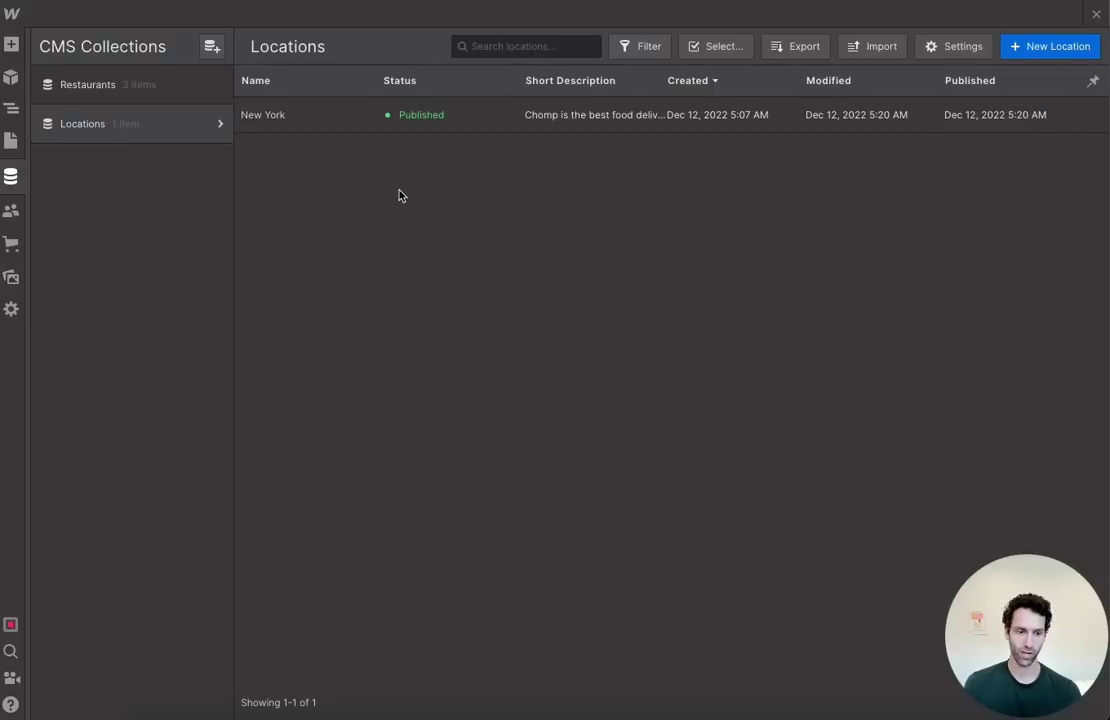
{"action": "left_click", "coordinate": [156, 84]}
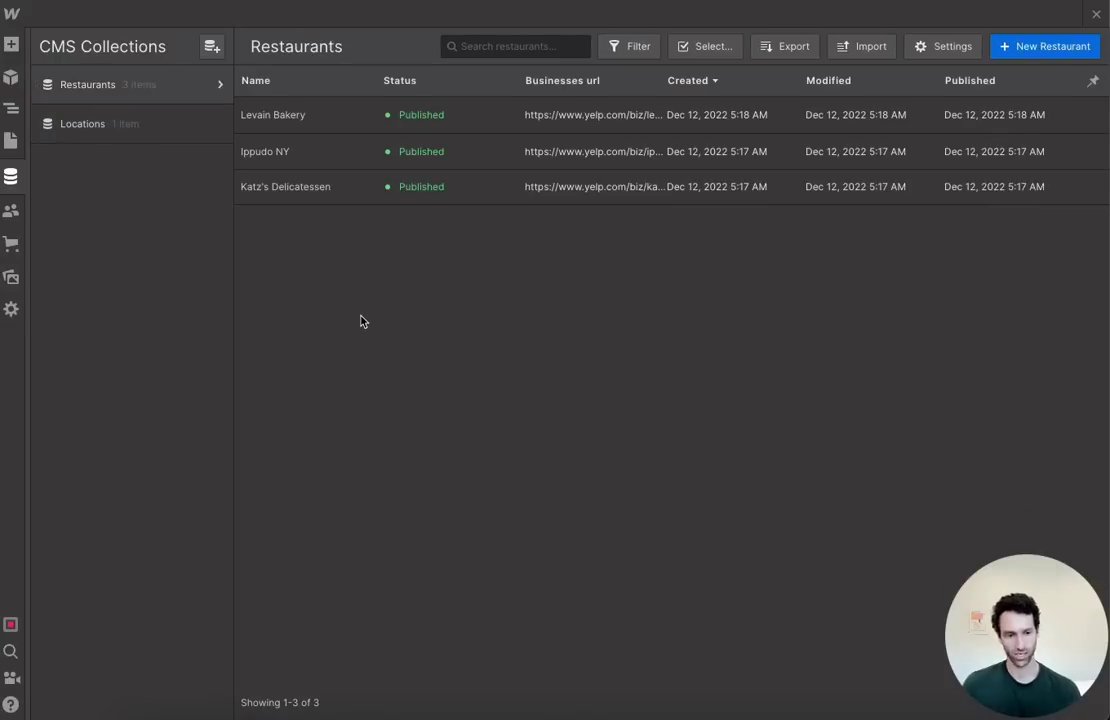
{"action": "left_click", "coordinate": [196, 126]}
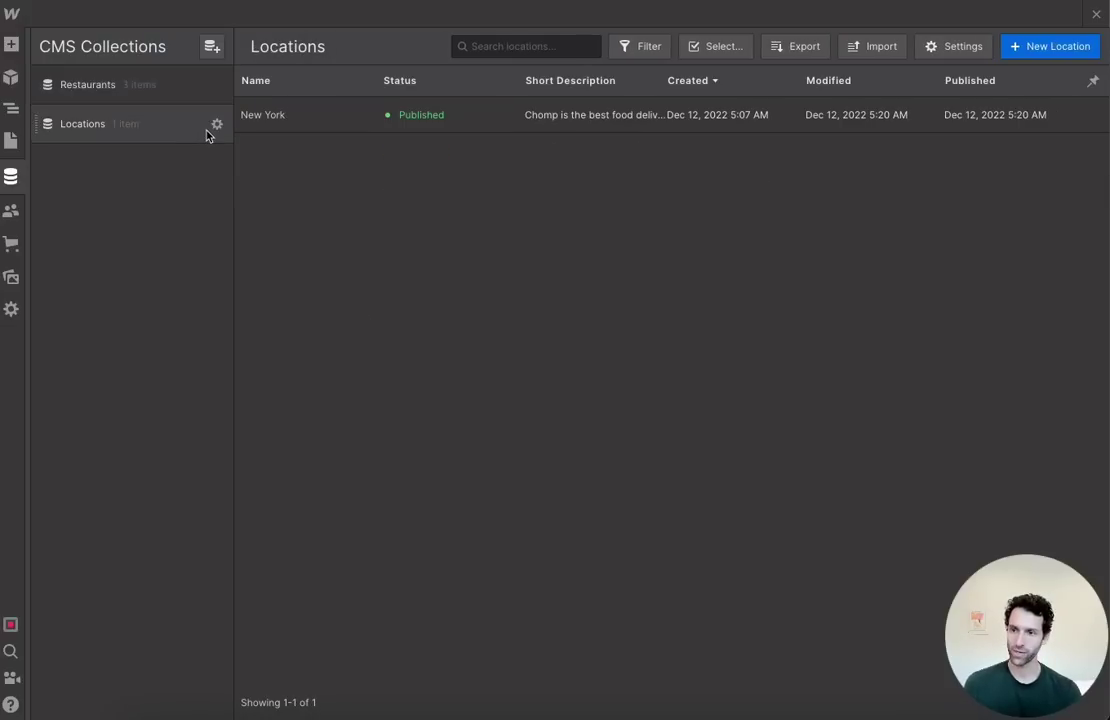
- Check the Locations and Restaurants collections' field settings, then close them
{"action": "left_click", "coordinate": [216, 126]}
{"action": "scroll", "coordinate": [370, 432], "scroll_direction": "down", "scroll_amount": 1}
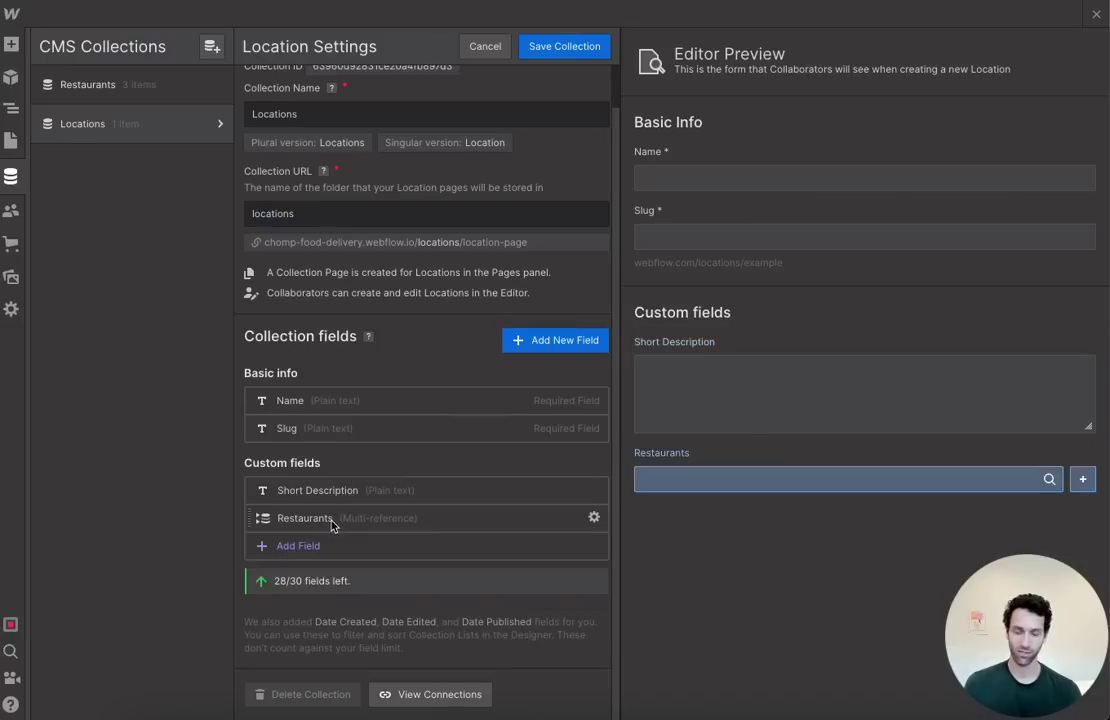
{"action": "left_click", "coordinate": [97, 80]}
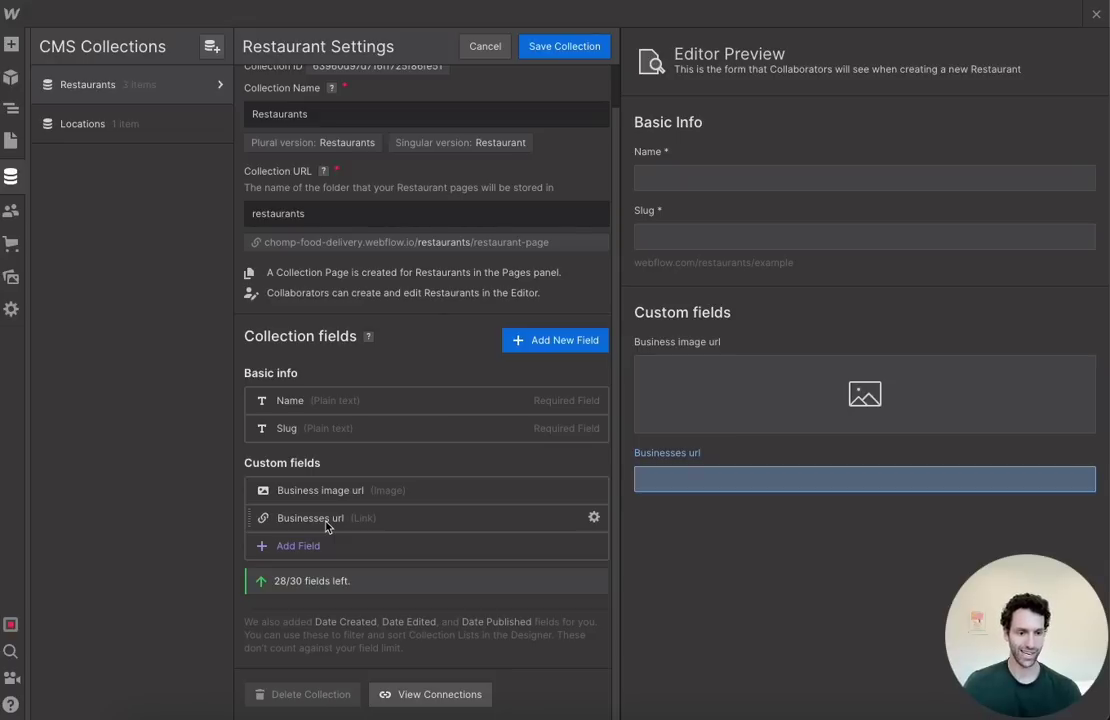
{"action": "key", "text": "Escape"}
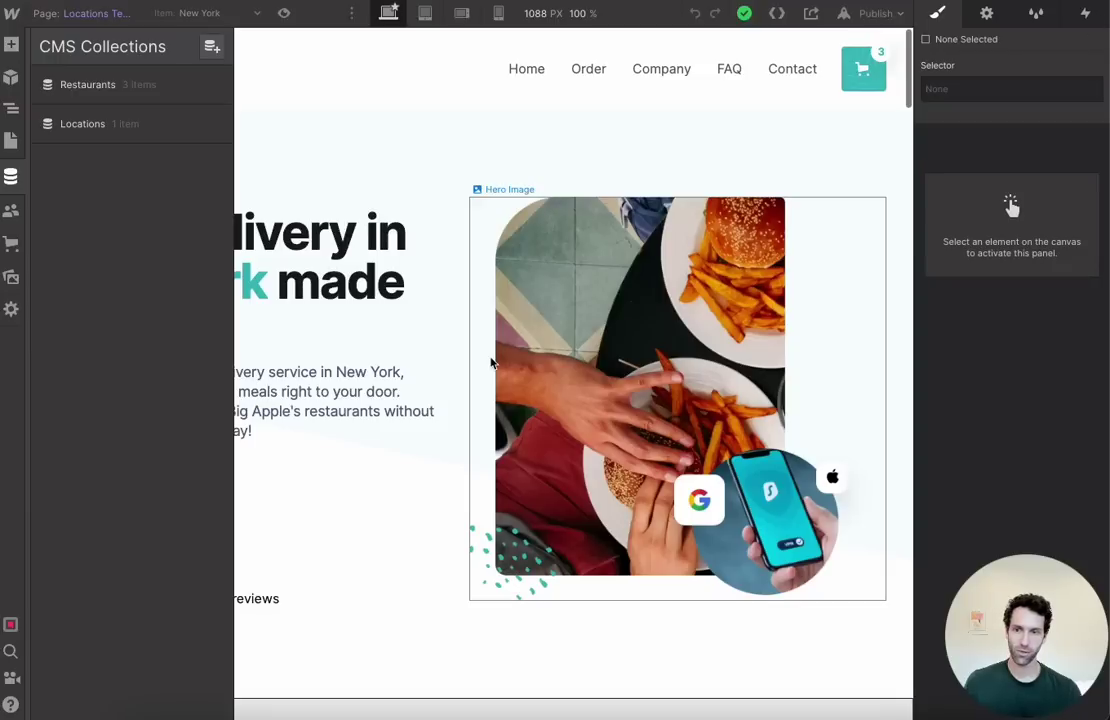
- Glance at the pages list and select the hero and 'The home of fresh products' elements
{"action": "left_click", "coordinate": [384, 206]}
{"action": "left_click", "coordinate": [11, 140]}
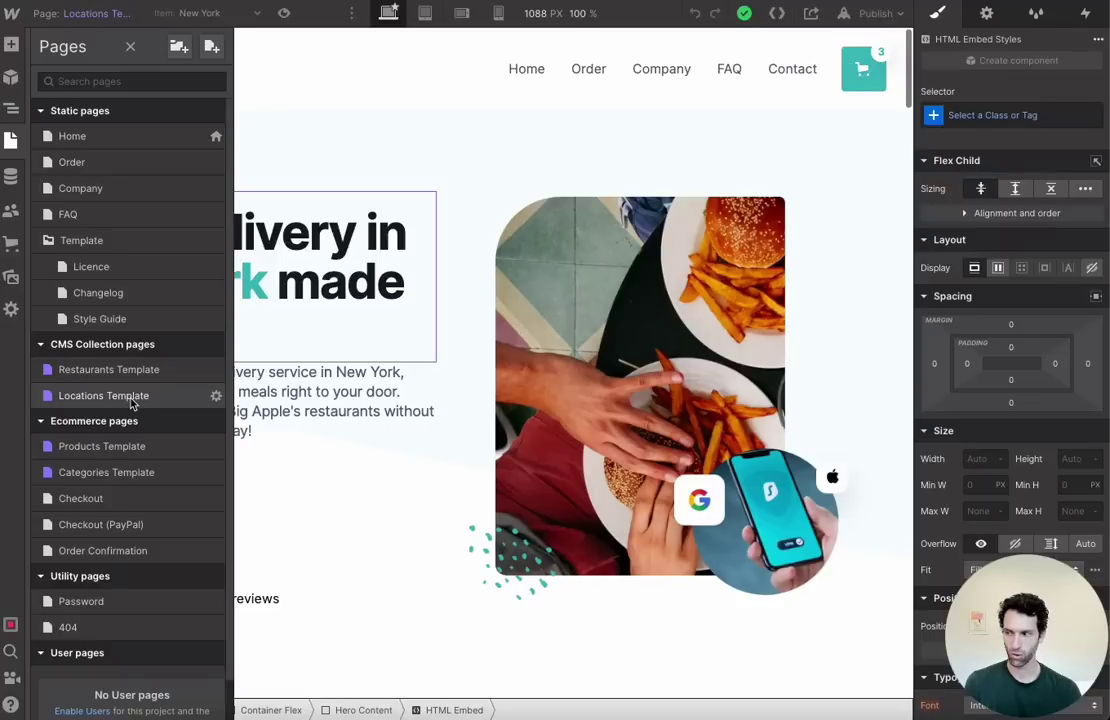
{"action": "left_click", "coordinate": [258, 427]}
{"action": "left_click", "coordinate": [253, 165]}
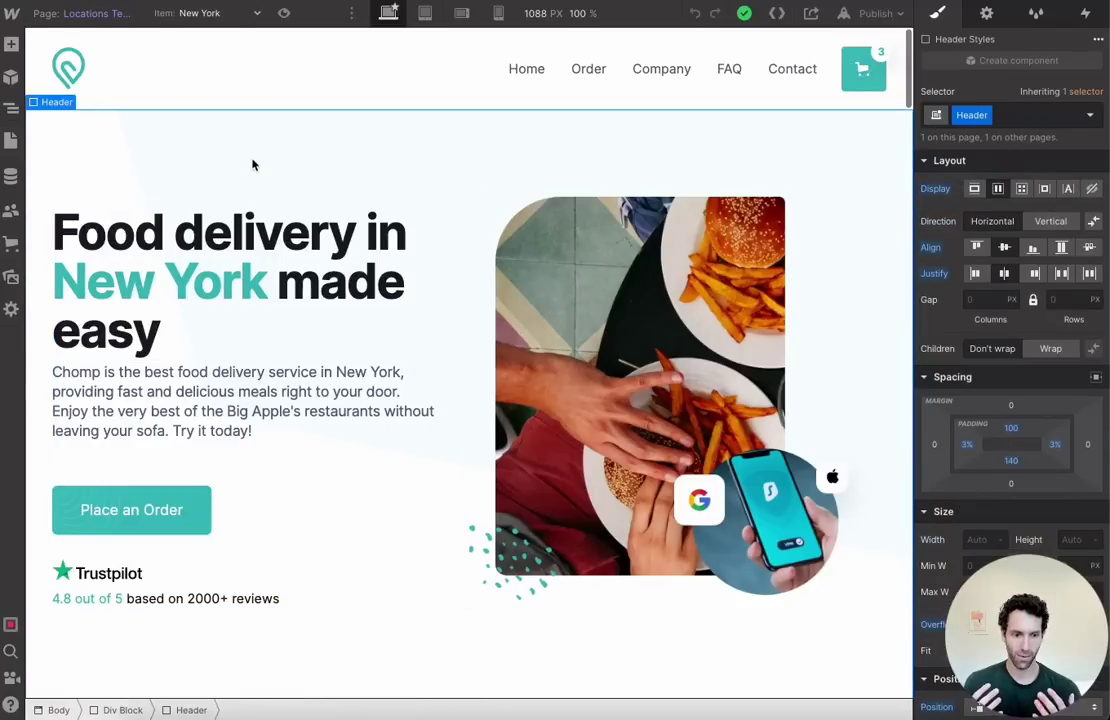
{"action": "scroll", "coordinate": [183, 390], "scroll_direction": "down", "scroll_amount": 5}
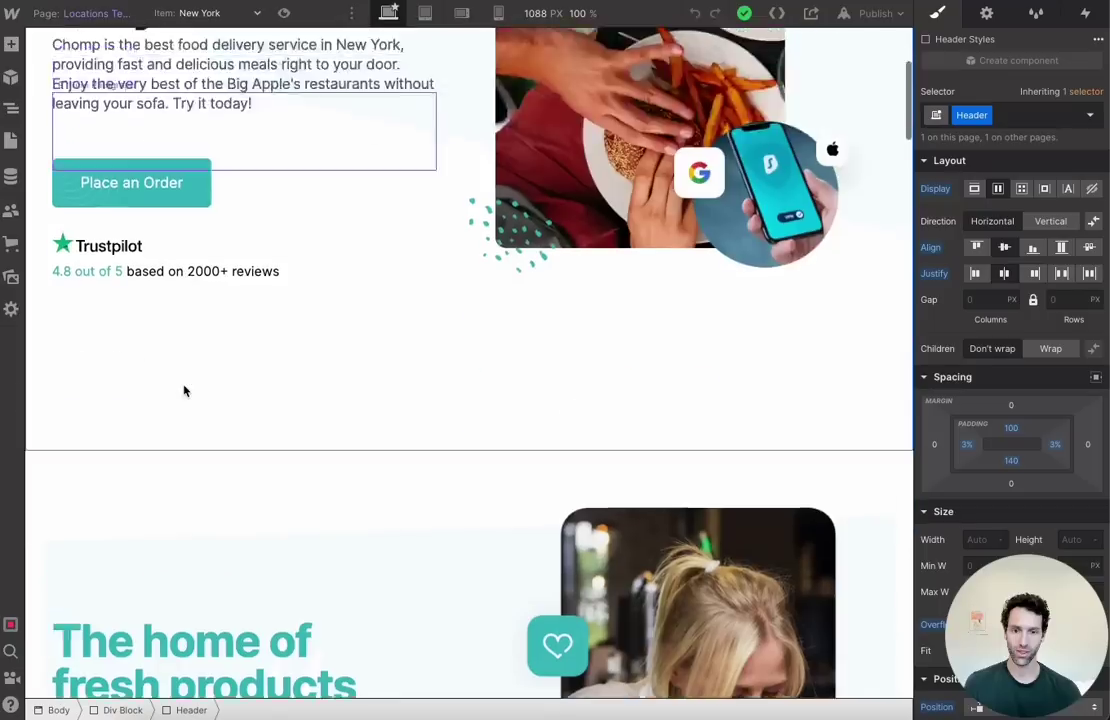
{"action": "left_click", "coordinate": [180, 466]}
{"action": "left_click", "coordinate": [180, 397]}
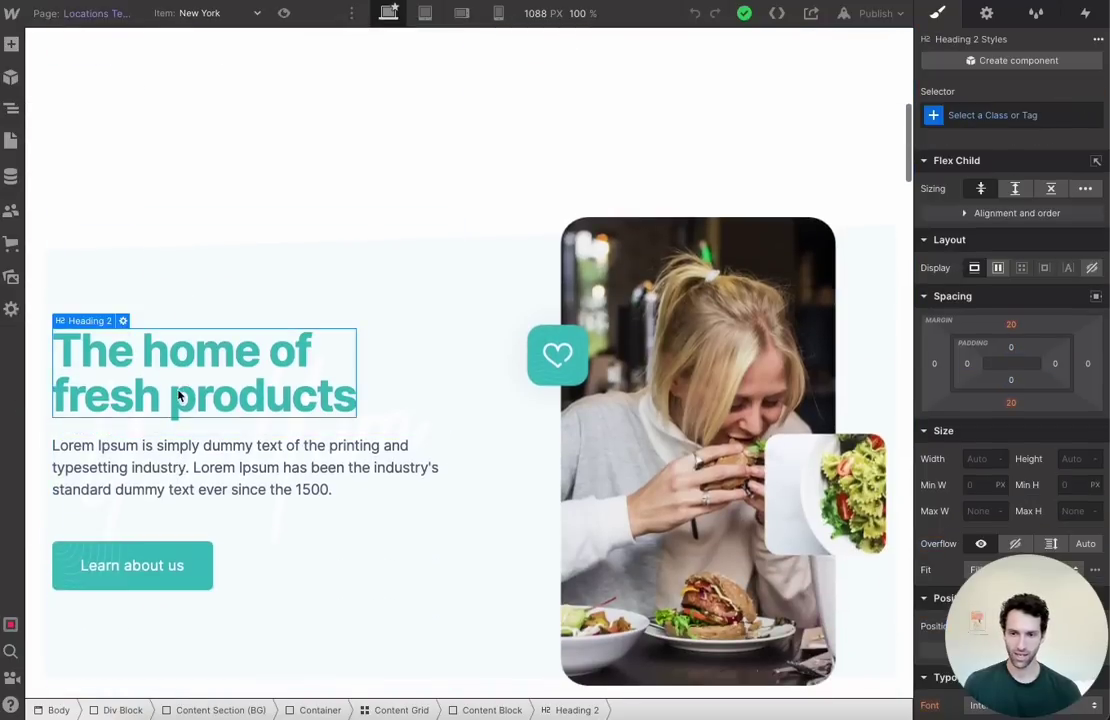
{"action": "scroll", "coordinate": [218, 423], "scroll_direction": "down", "scroll_amount": 2}
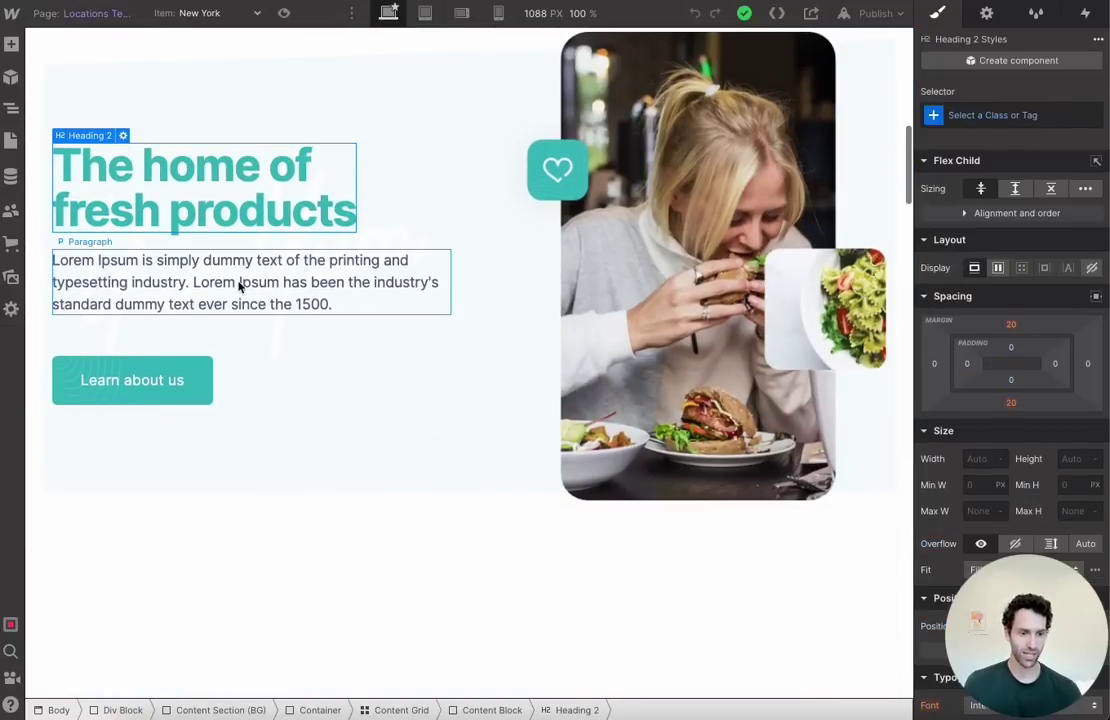
- Inspect Locations fields for the Lorem Ipsum paragraph's text source, leaving it unbound
{"action": "left_click", "coordinate": [239, 286]}
{"action": "left_click", "coordinate": [124, 241]}
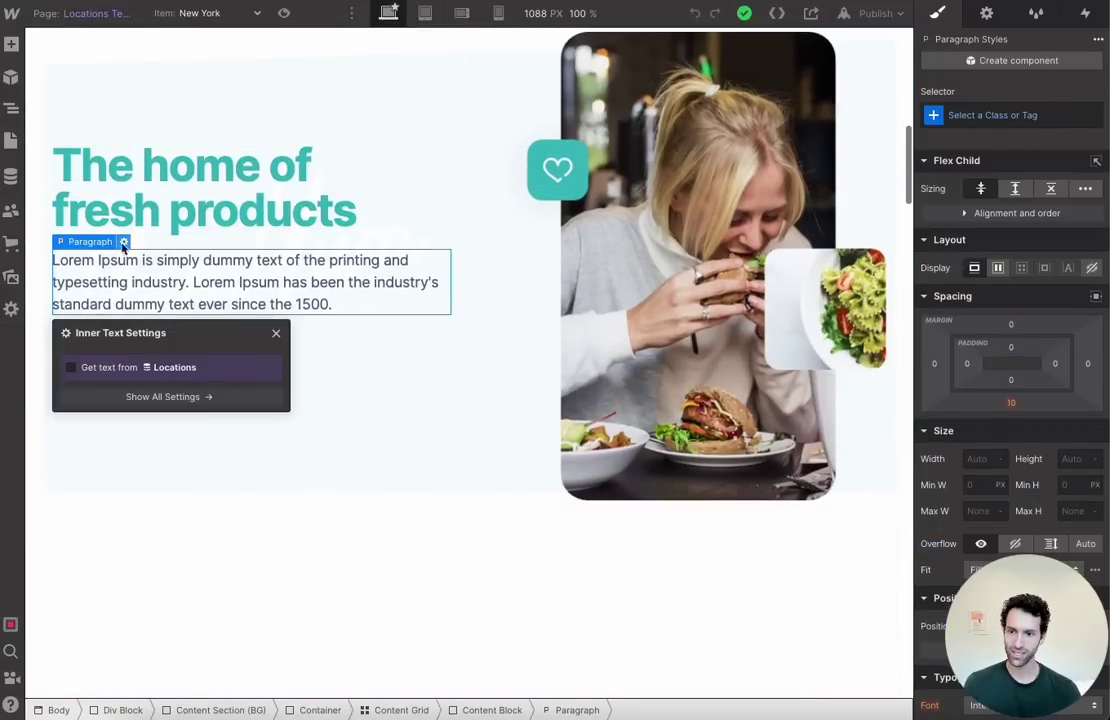
{"action": "left_click", "coordinate": [68, 369]}
{"action": "left_click", "coordinate": [135, 388]}
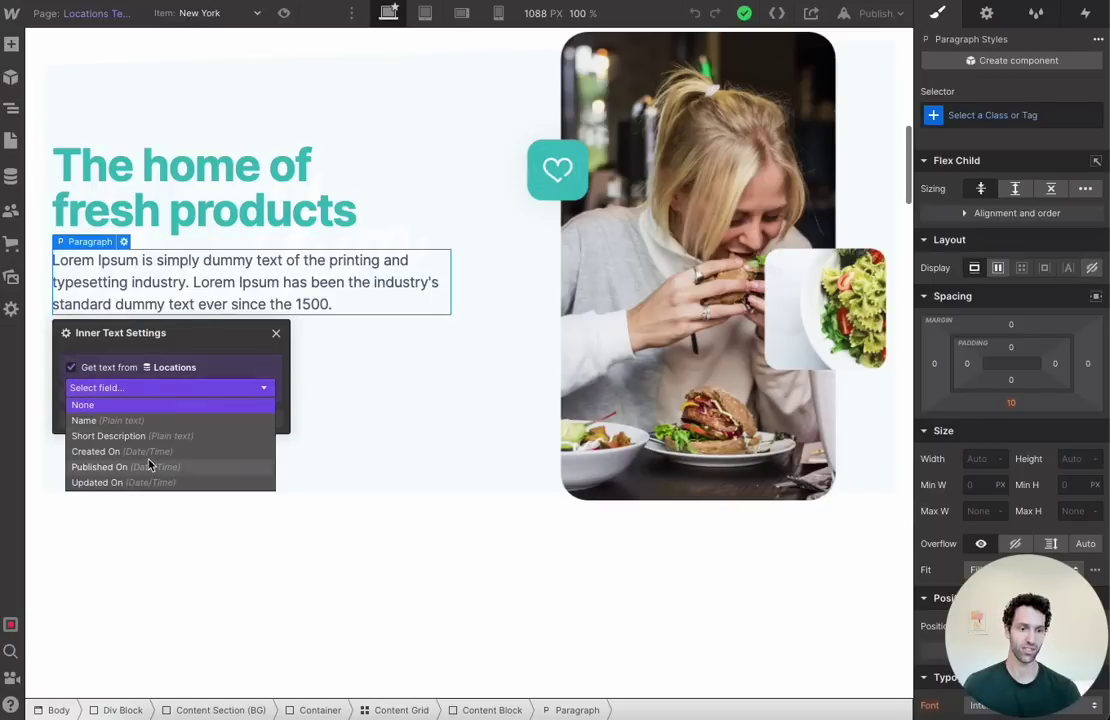
{"action": "key", "text": "Escape"}
{"action": "scroll", "coordinate": [278, 339], "scroll_direction": "up", "scroll_amount": 10}
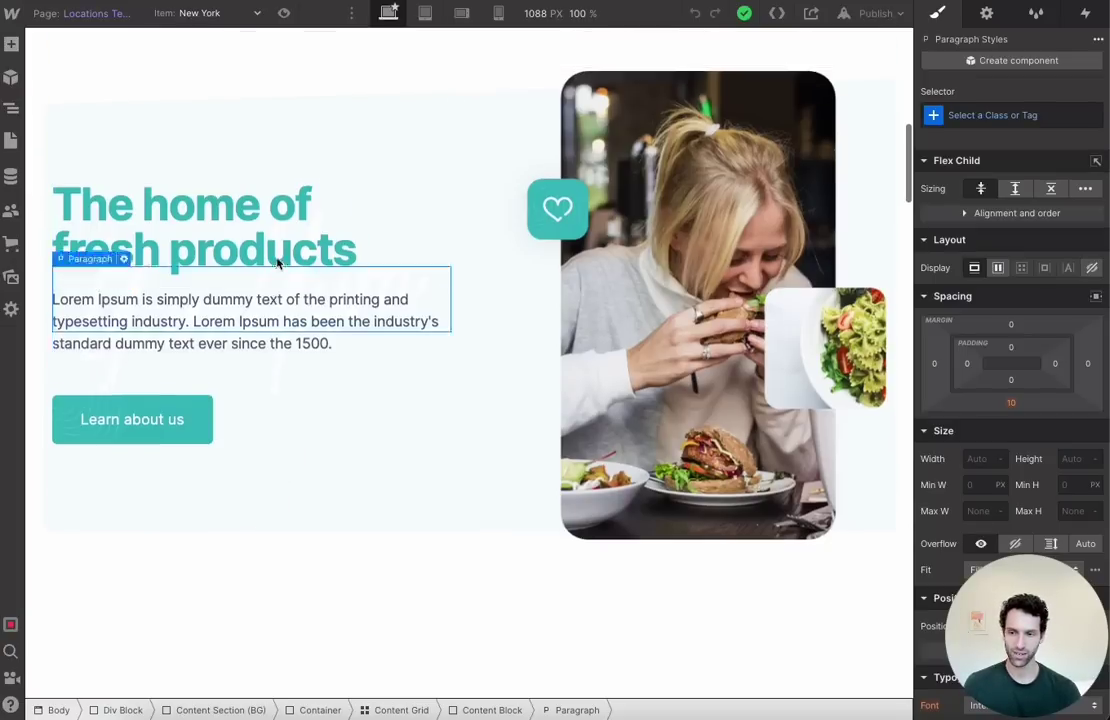
{"action": "scroll", "coordinate": [278, 262], "scroll_direction": "down", "scroll_amount": 5}
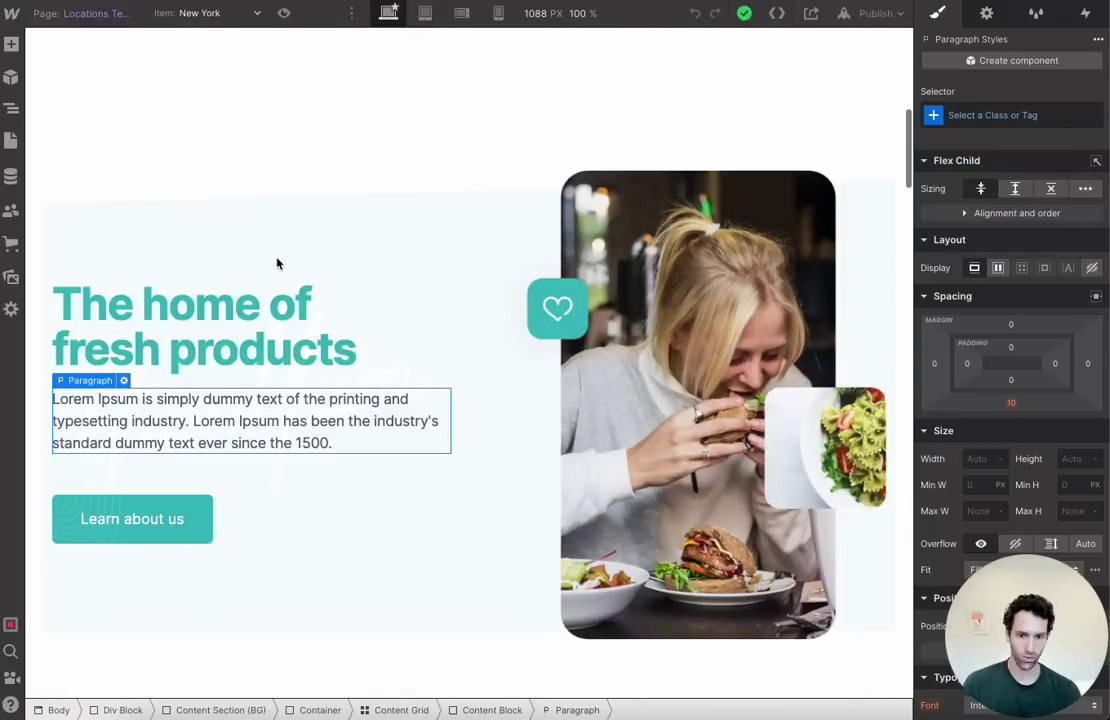
{"action": "scroll", "coordinate": [278, 263], "scroll_direction": "down", "scroll_amount": 6}
{"action": "scroll", "coordinate": [417, 445], "scroll_direction": "up", "scroll_amount": 3}
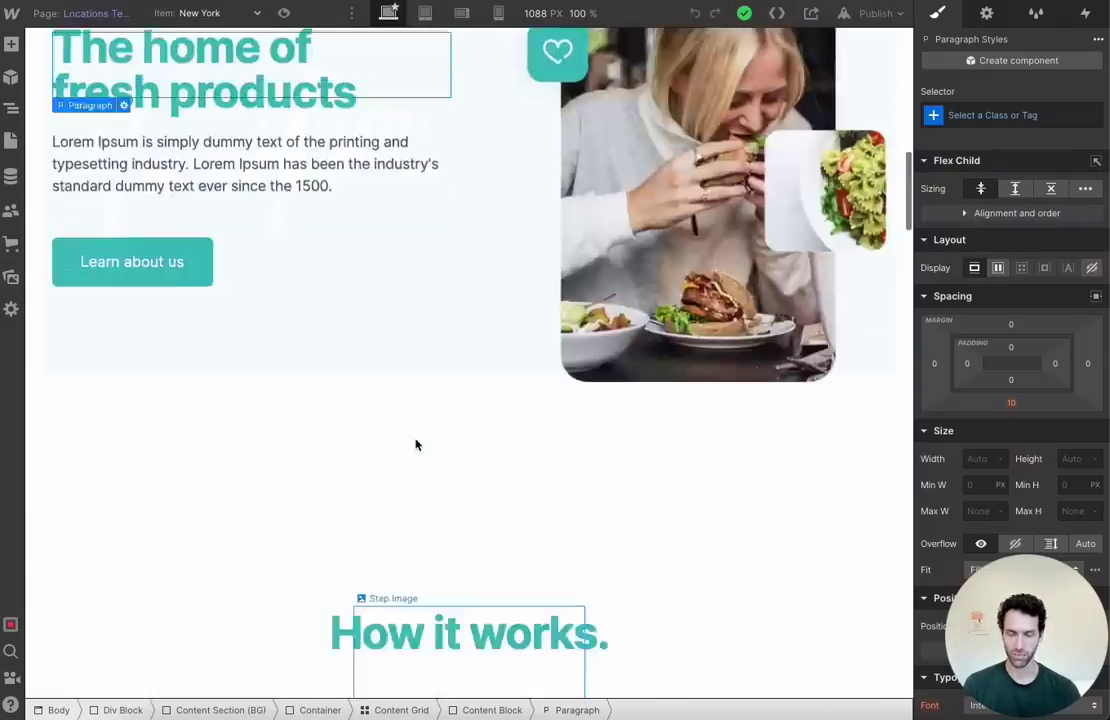
{"action": "scroll", "coordinate": [417, 445], "scroll_direction": "up", "scroll_amount": 6}
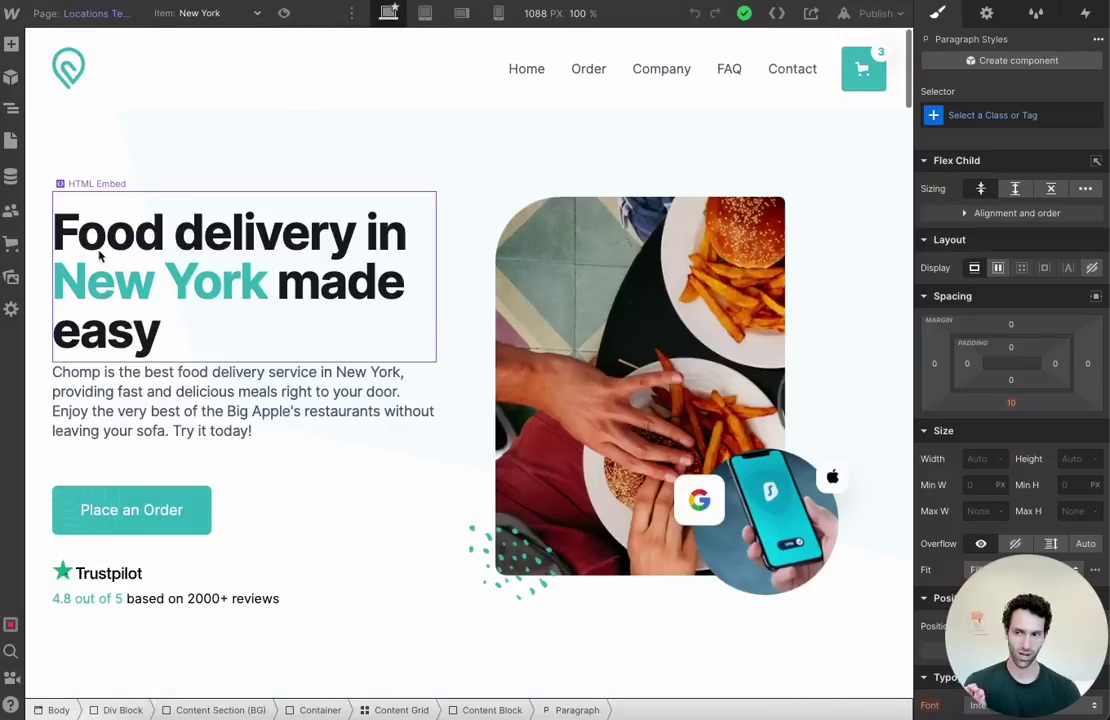
{"action": "left_click", "coordinate": [88, 222]}
{"action": "left_click", "coordinate": [132, 410]}
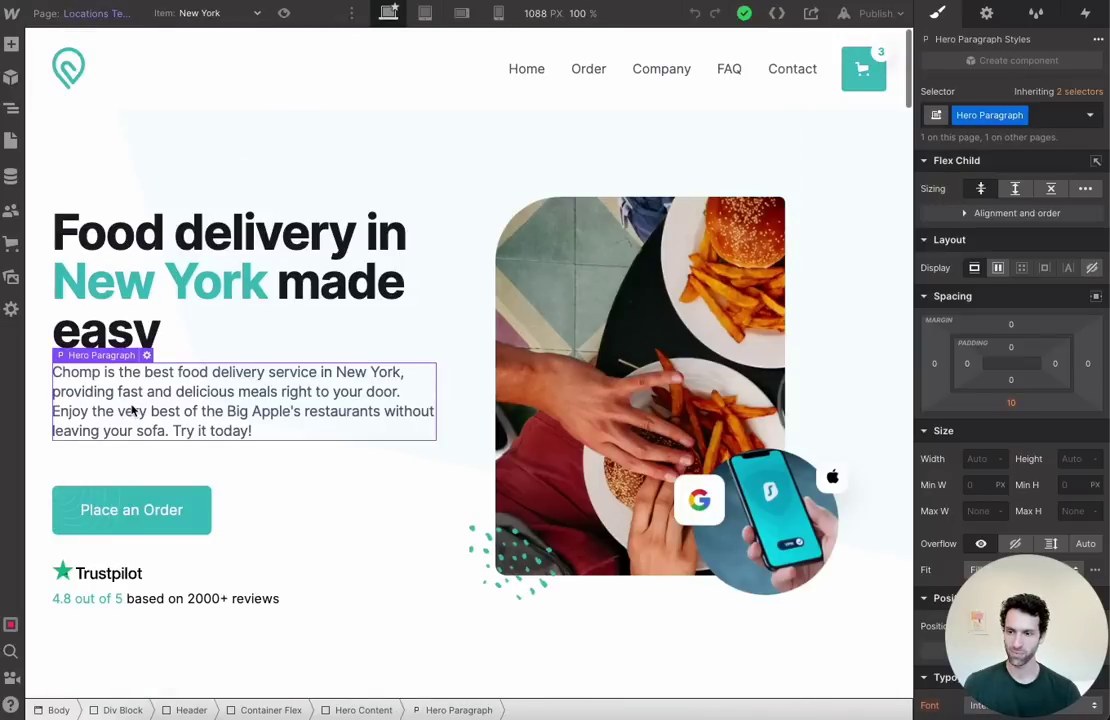
{"action": "left_click", "coordinate": [146, 355]}
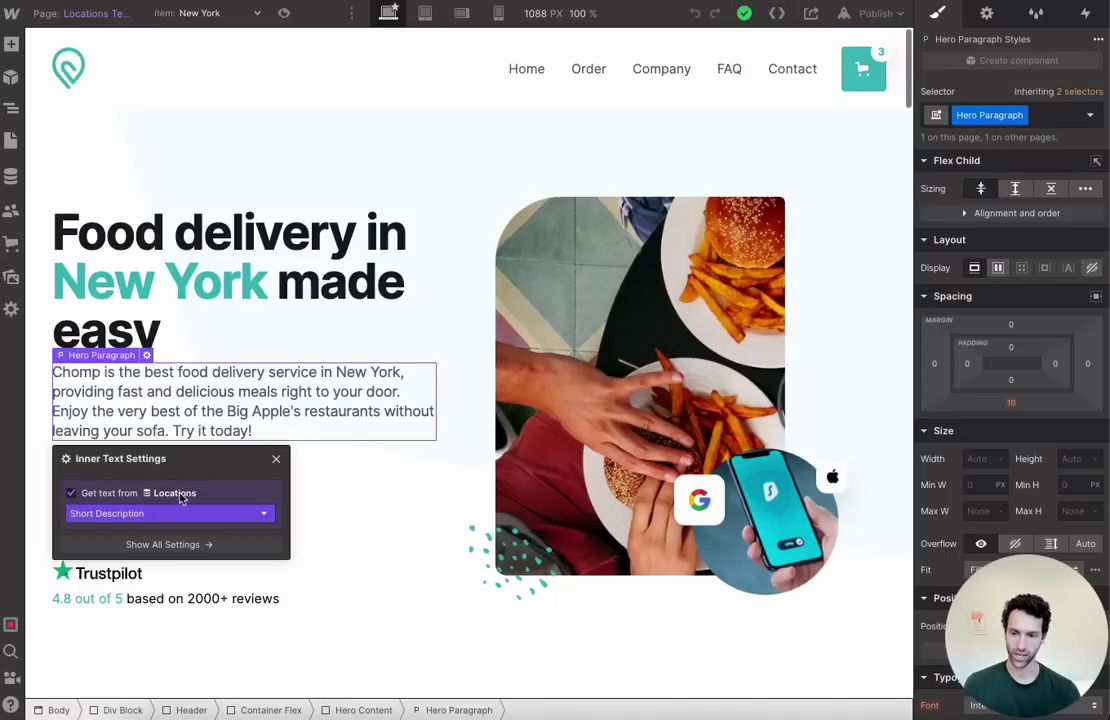
{"action": "left_click", "coordinate": [100, 514]}
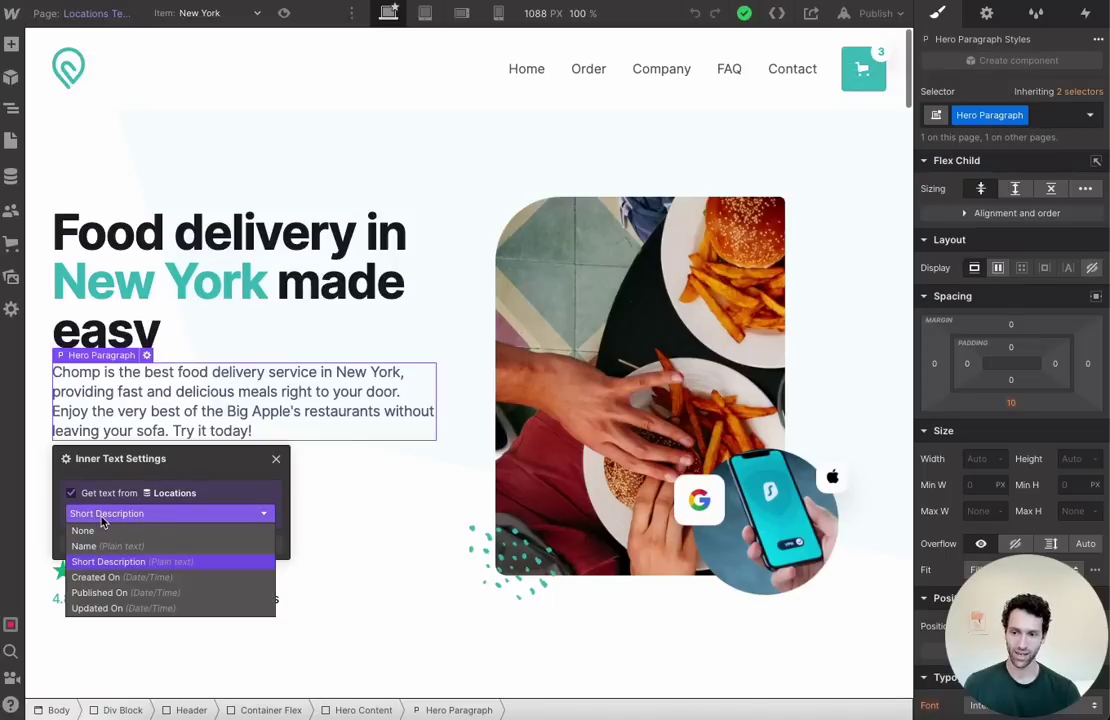
{"action": "left_click", "coordinate": [137, 566]}
{"action": "left_click", "coordinate": [252, 295]}
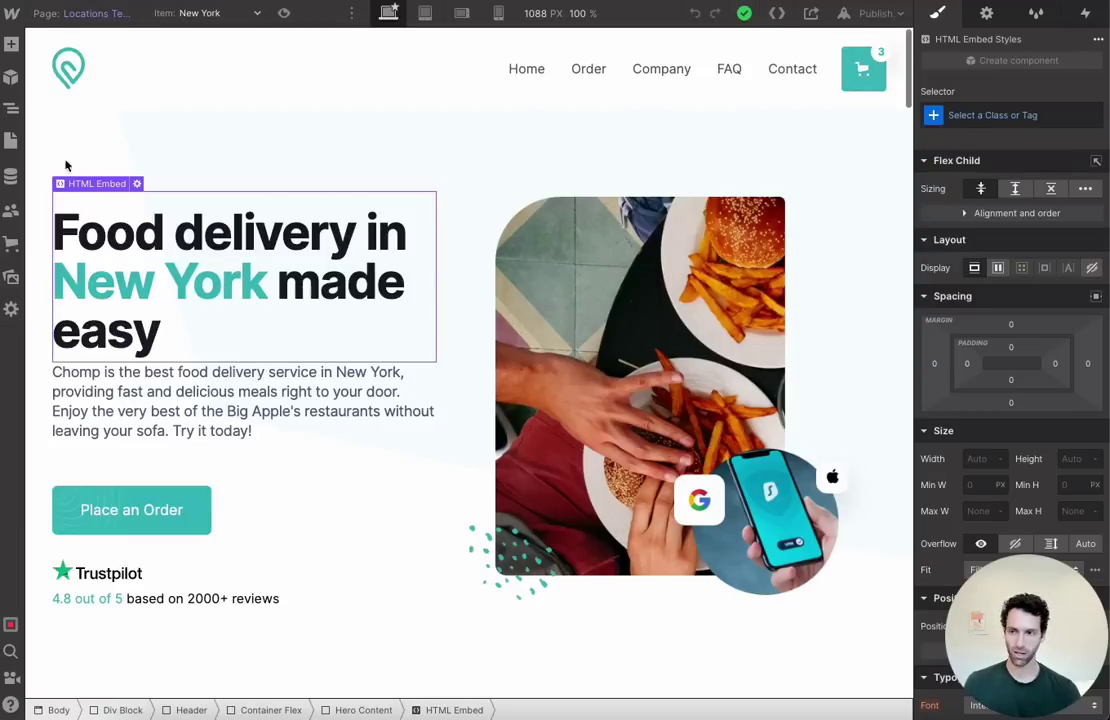
{"action": "left_click", "coordinate": [12, 46]}
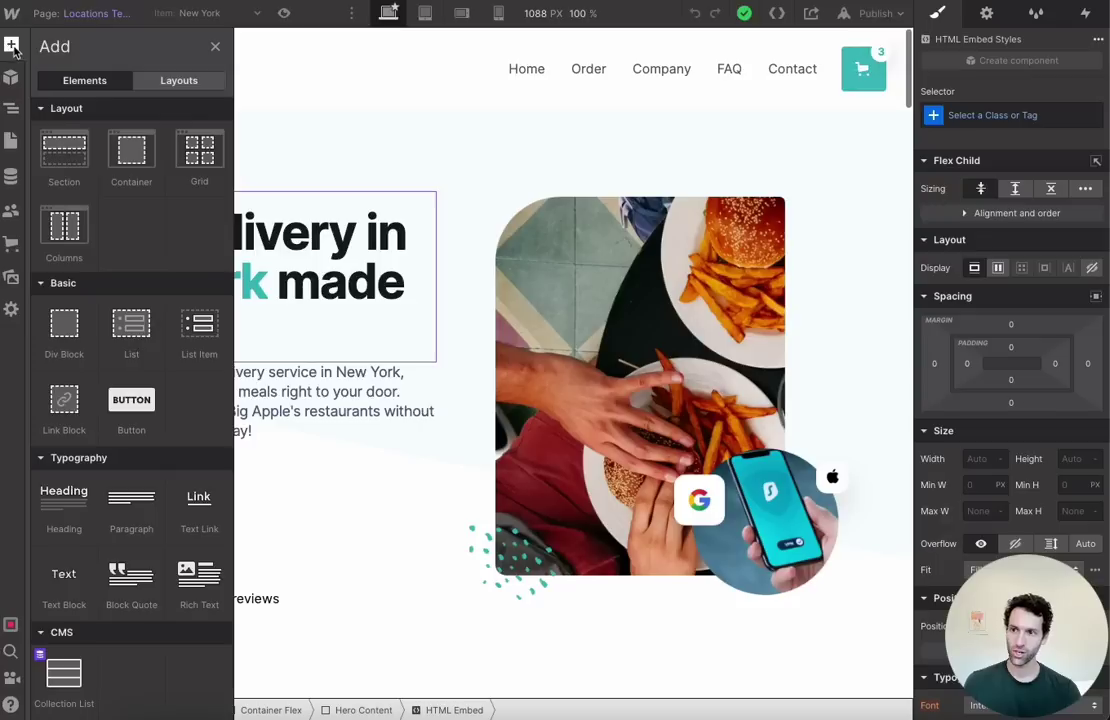
{"action": "scroll", "coordinate": [108, 543], "scroll_direction": "down", "scroll_amount": 10}
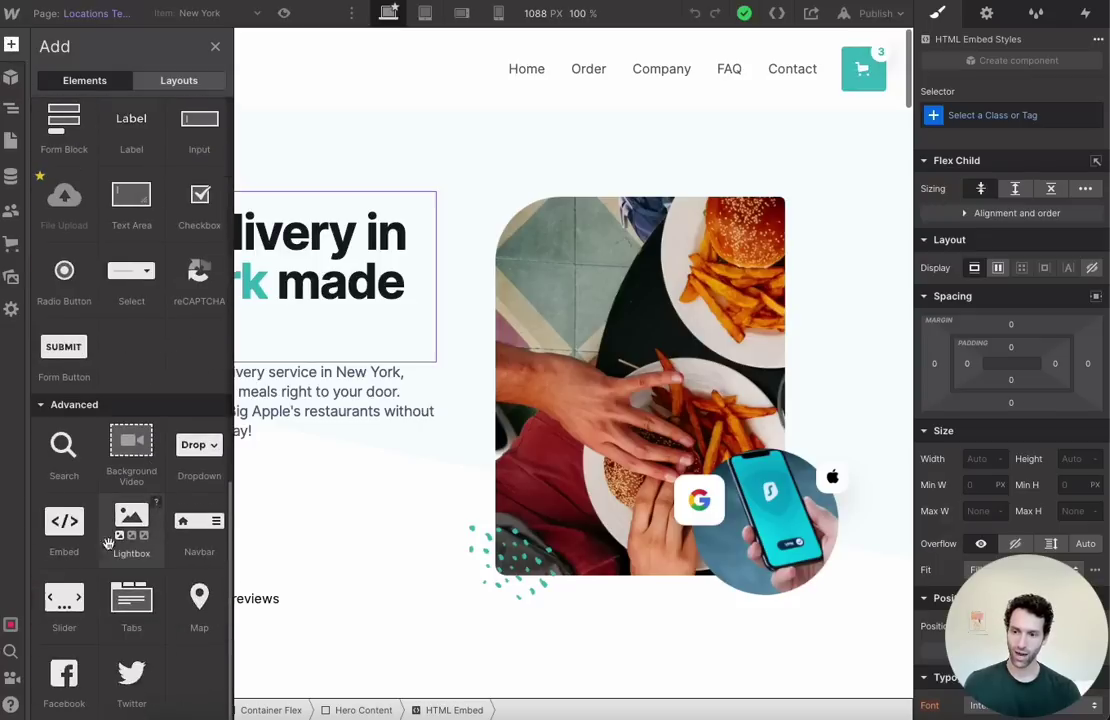
{"action": "left_click_drag", "start_coordinate": [57, 530], "coordinate": [160, 228]}
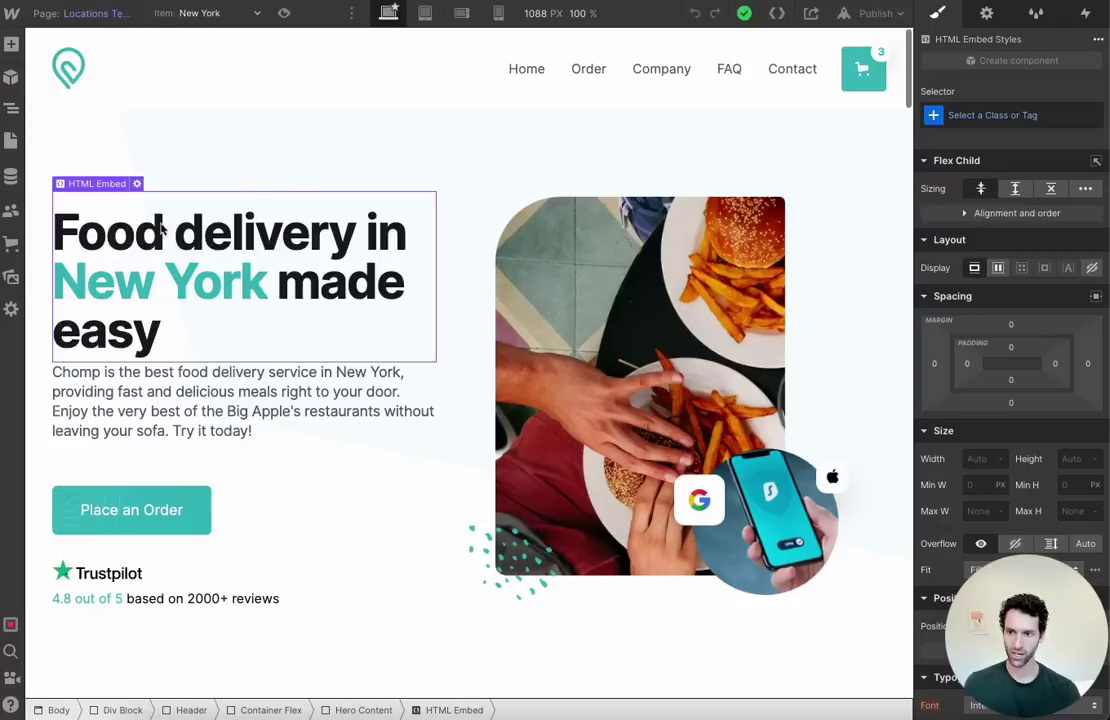
{"action": "left_click", "coordinate": [137, 185]}
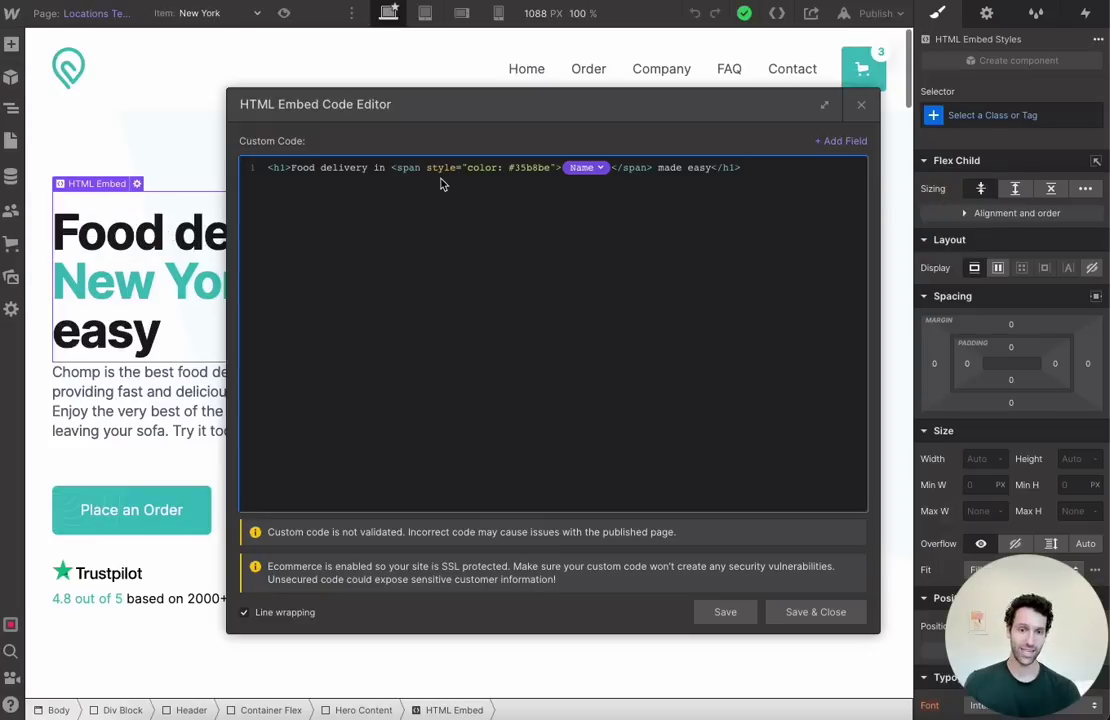
{"action": "triple_click", "coordinate": [286, 167]}
{"action": "left_click", "coordinate": [291, 167]}
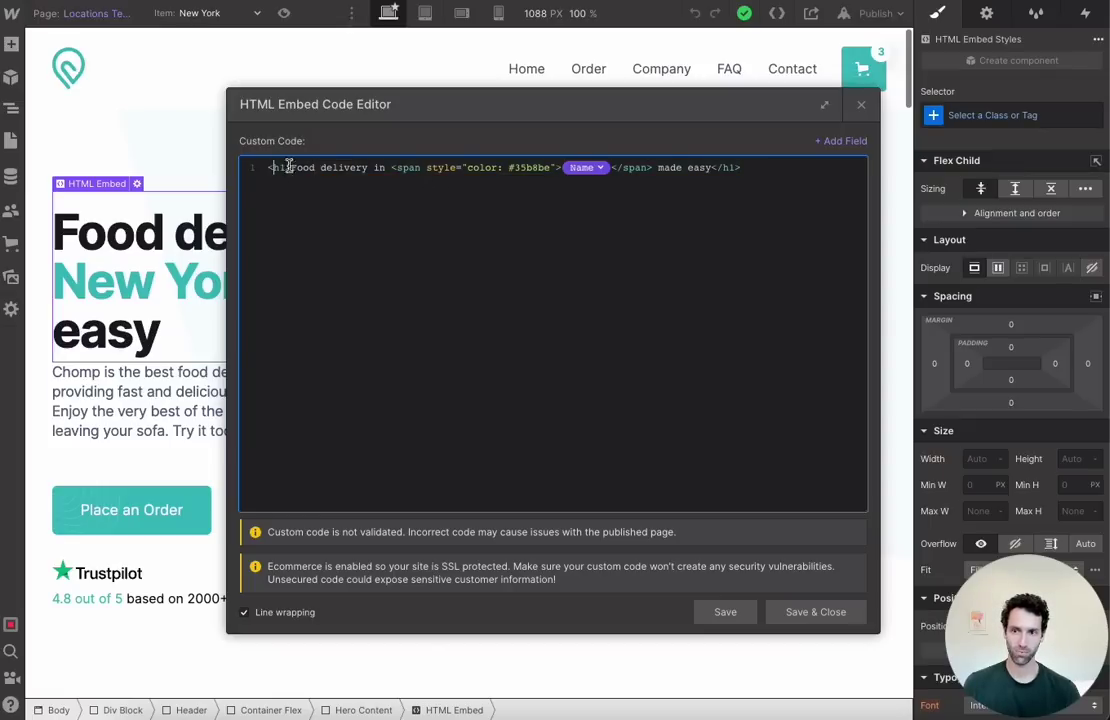
{"action": "left_click_drag", "start_coordinate": [317, 167], "coordinate": [605, 170]}
{"action": "left_click", "coordinate": [602, 168]}
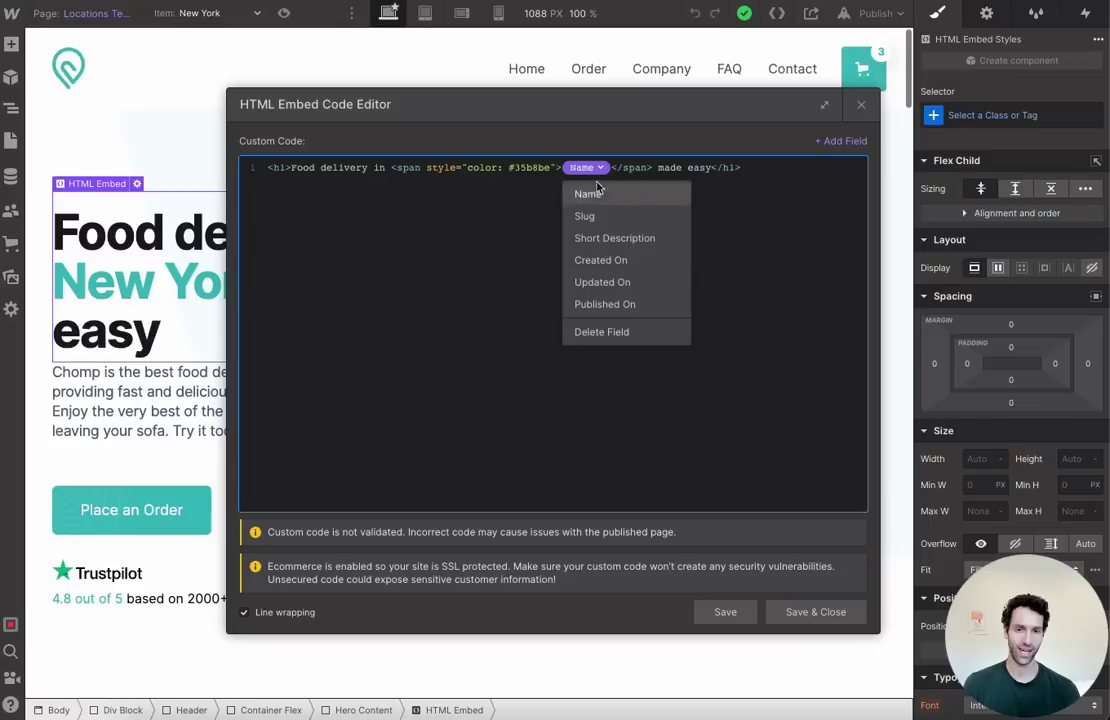
{"action": "left_click", "coordinate": [471, 242]}
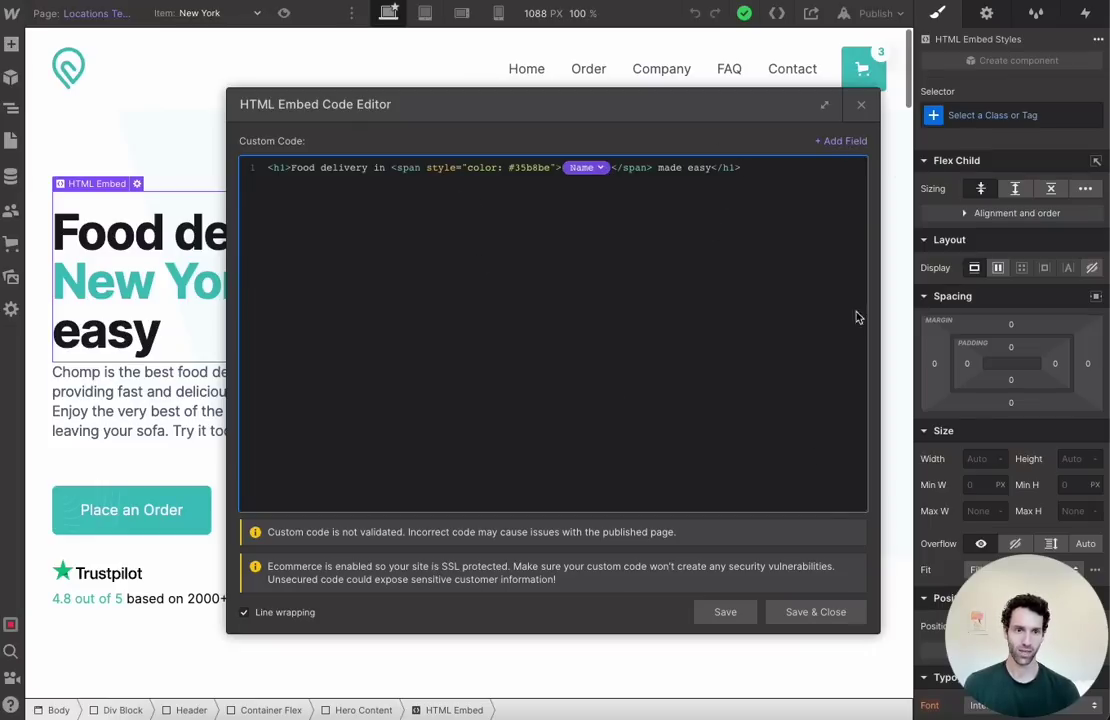
{"action": "left_click", "coordinate": [861, 104]}
{"action": "left_click", "coordinate": [160, 398]}
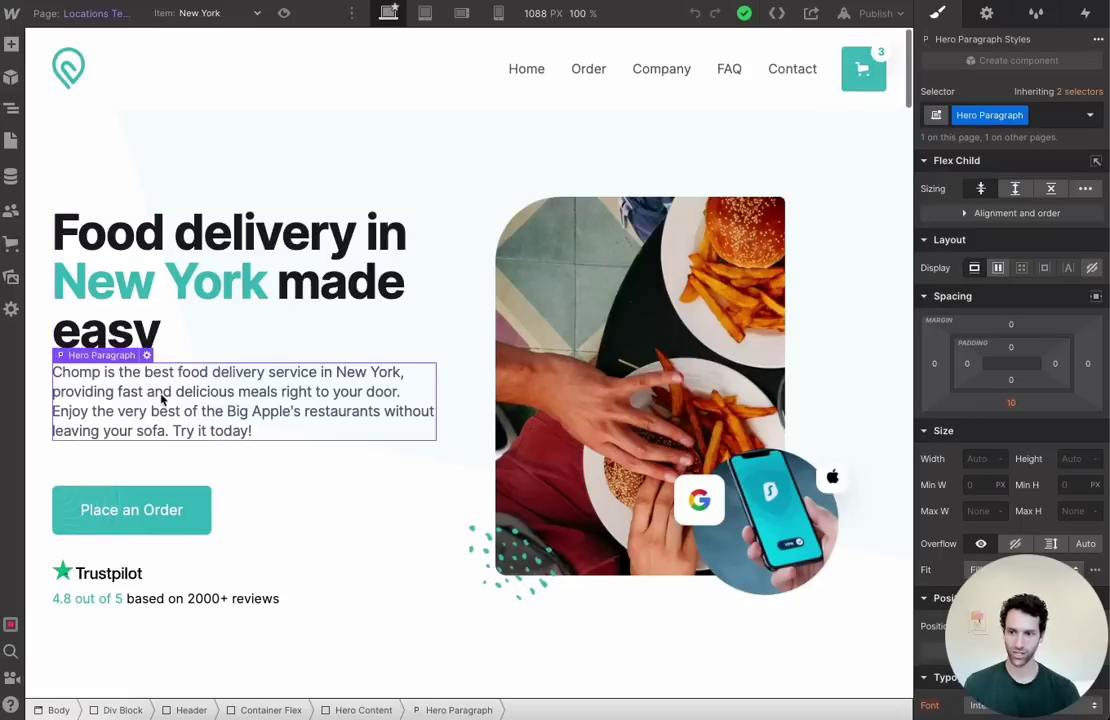
- Insert an HTML Embed element below the hero paragraph
{"action": "left_click", "coordinate": [11, 44]}
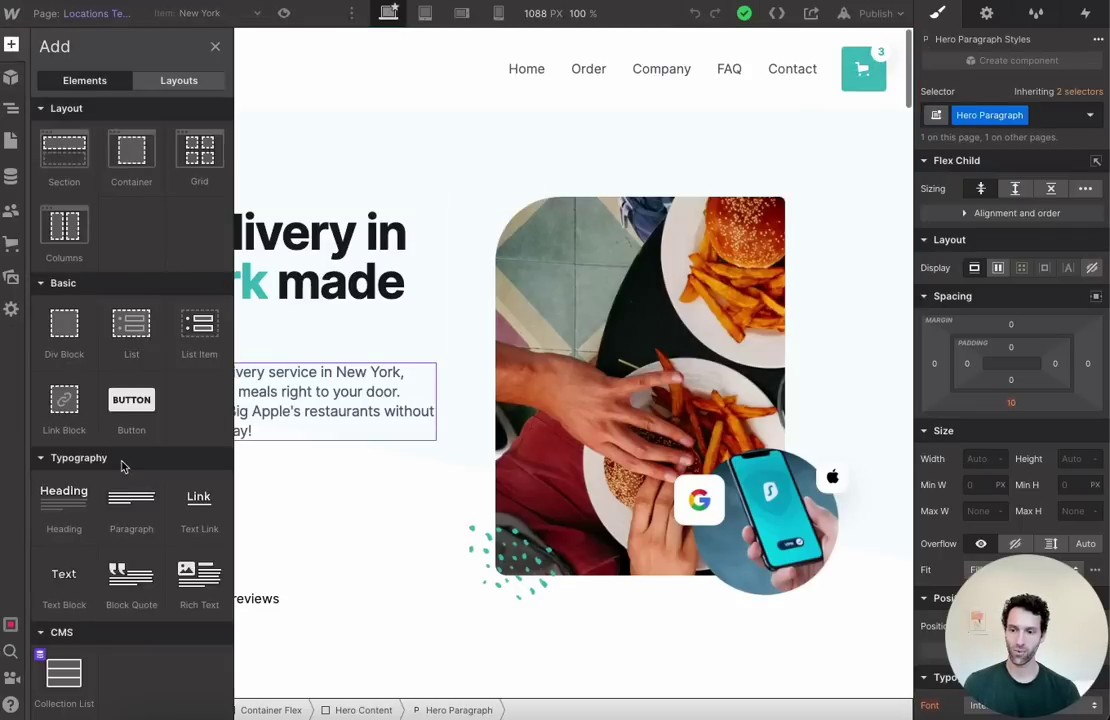
{"action": "scroll", "coordinate": [121, 466], "scroll_direction": "down", "scroll_amount": 10}
{"action": "left_click", "coordinate": [66, 526]}
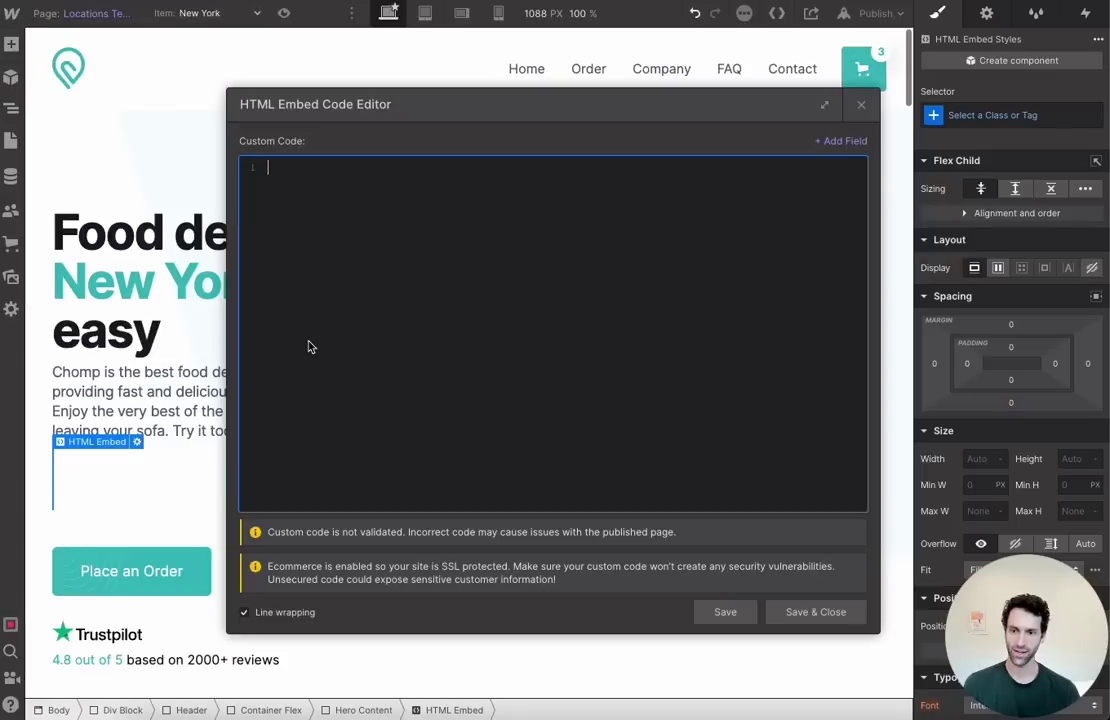
- Write '<h2>This is an example h2. The city is' plus the Name field and a period, then save
{"action": "type", "text": "<h2>"}
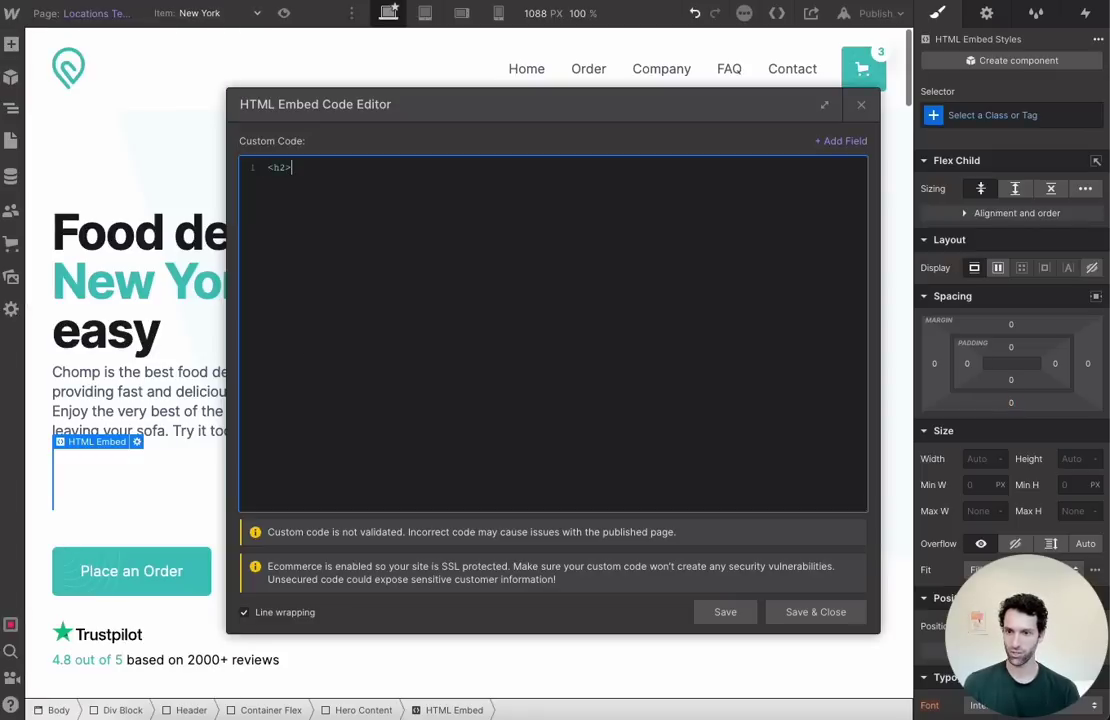
{"action": "type", "text": "This is an example h2. The ci"}
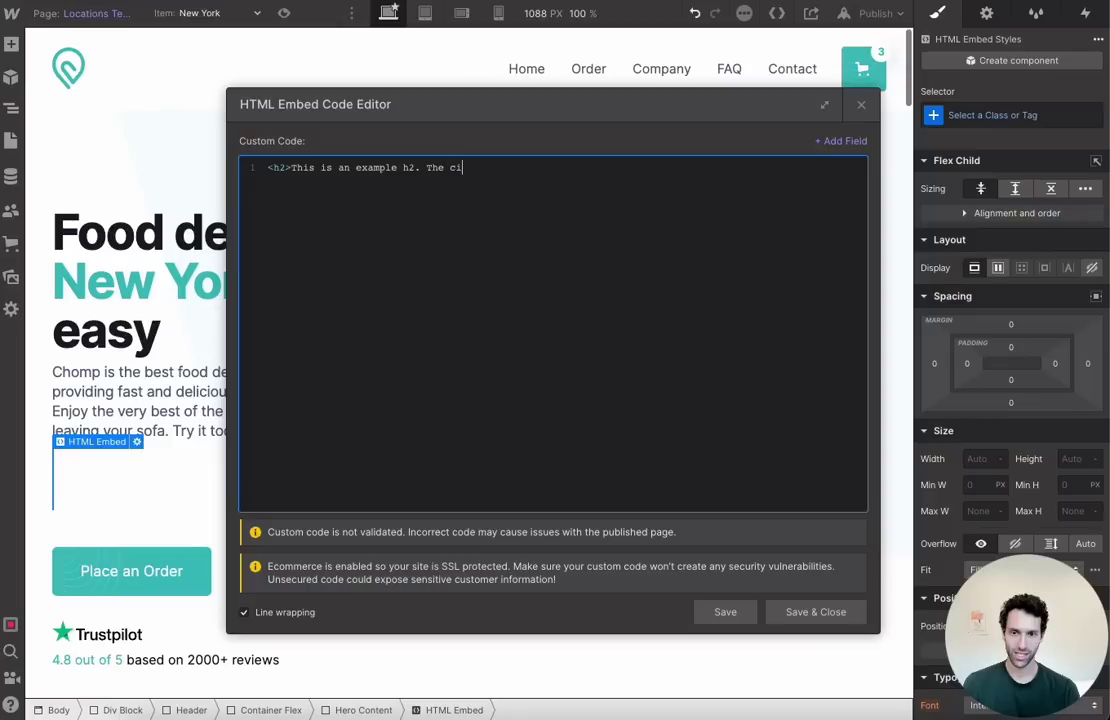
{"action": "type", "text": "ty is"}
{"action": "left_click", "coordinate": [830, 141]}
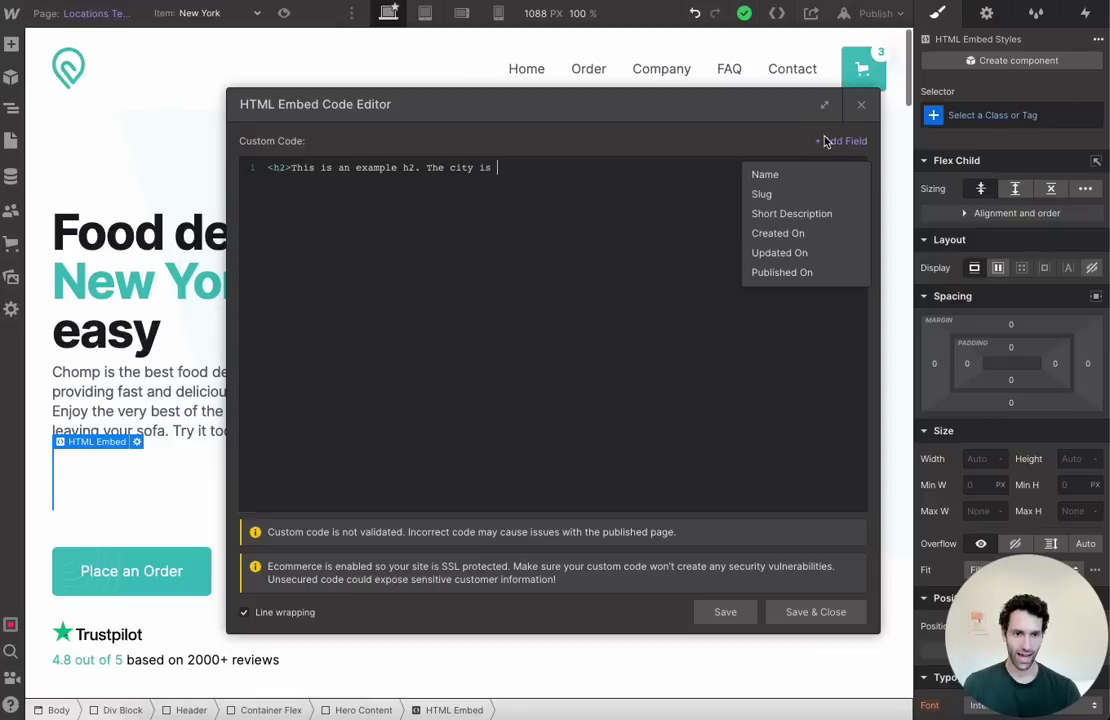
{"action": "left_click", "coordinate": [779, 170]}
{"action": "type", "text": ".</h2>"}
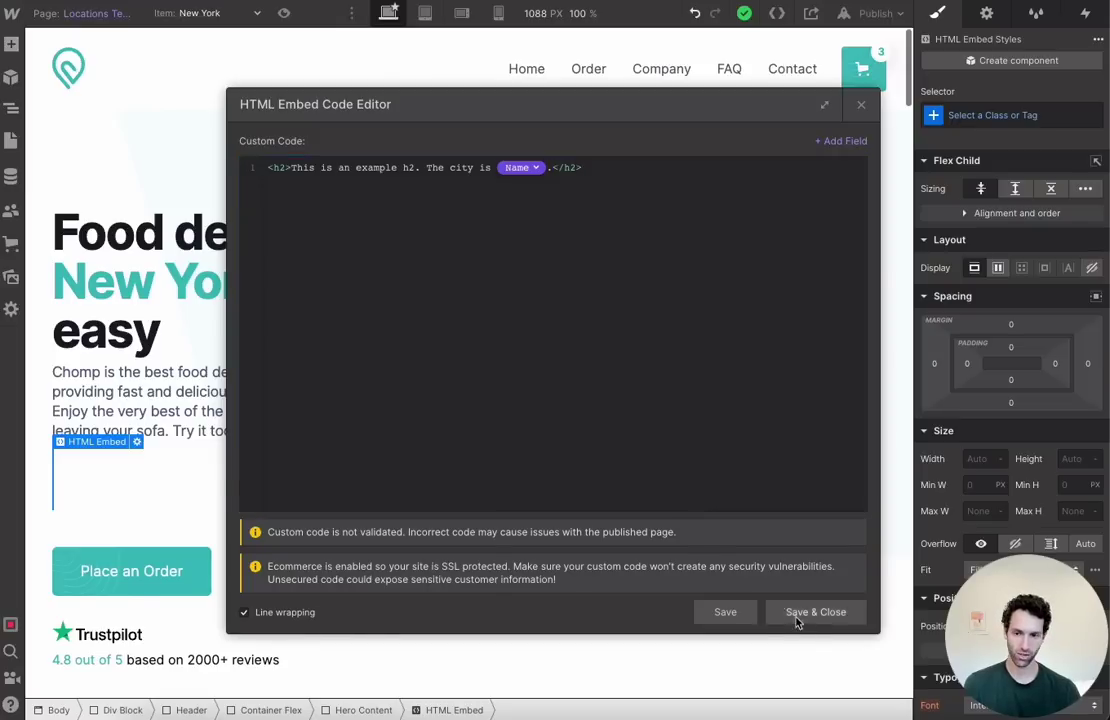
{"action": "left_click", "coordinate": [805, 614]}
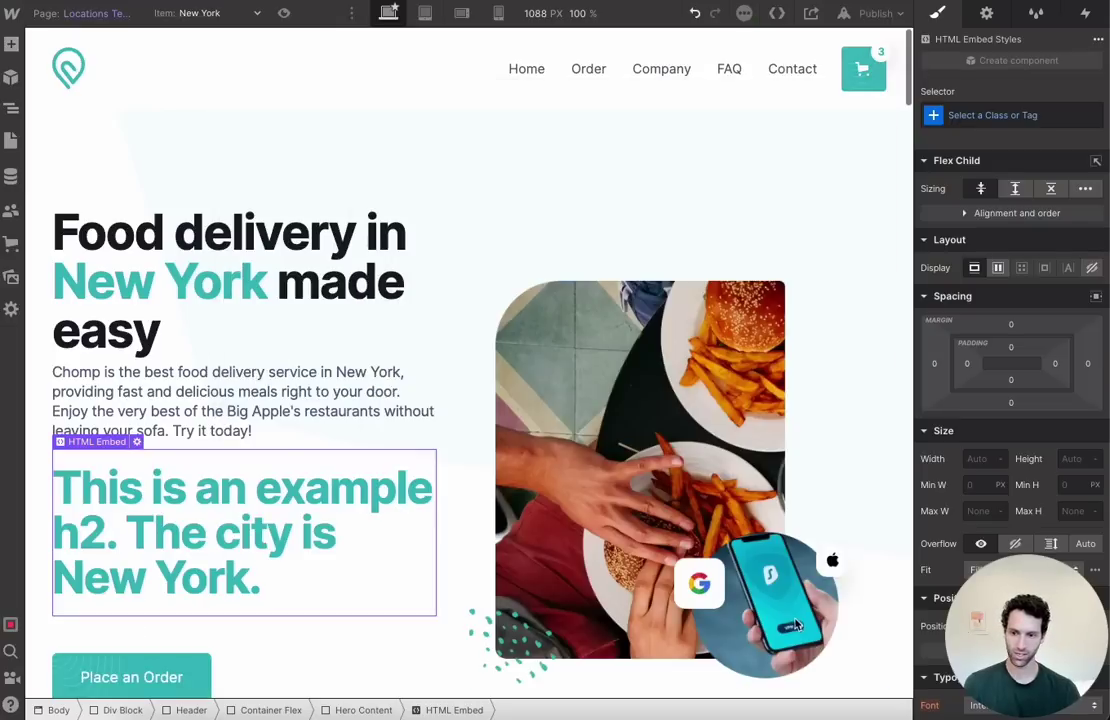
- Delete the example h2 embed from the page
{"action": "scroll", "coordinate": [305, 540], "scroll_direction": "down", "scroll_amount": 3}
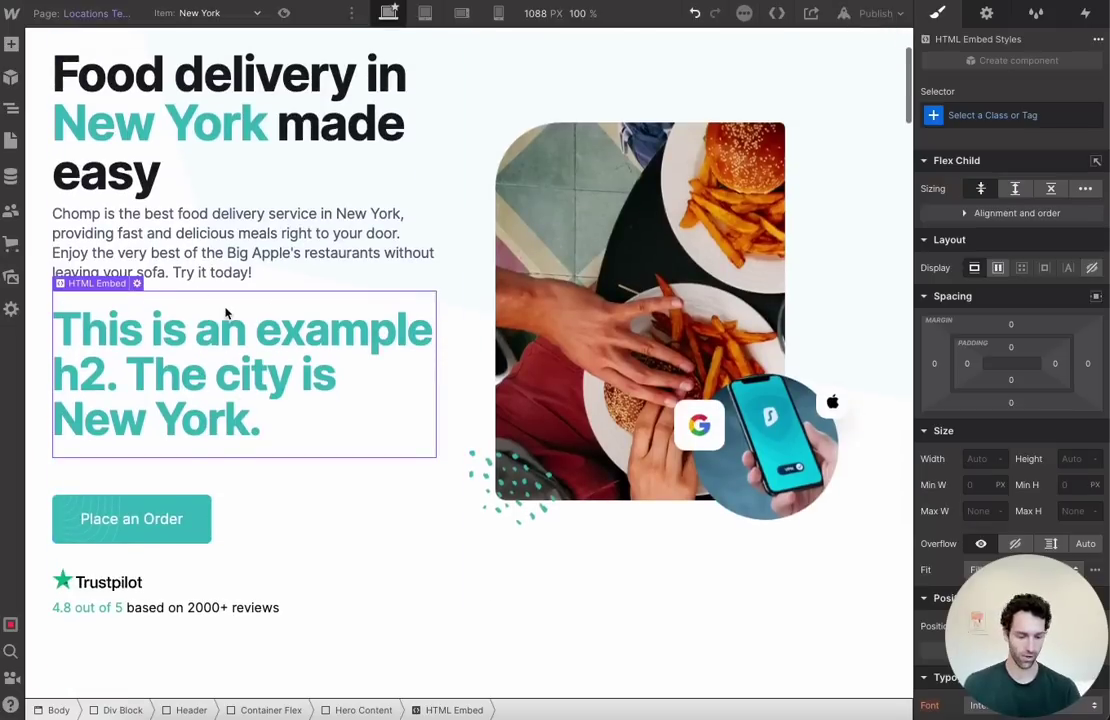
{"action": "key", "text": "Delete"}
{"action": "scroll", "coordinate": [225, 313], "scroll_direction": "up", "scroll_amount": 3}
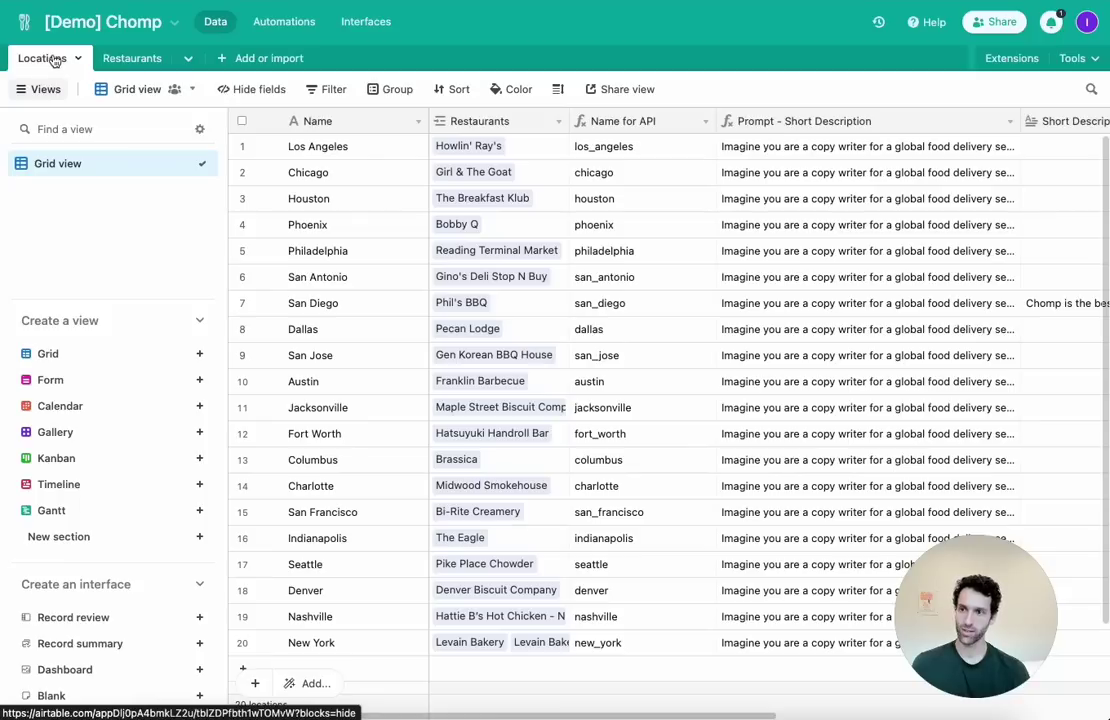
{"action": "left_click", "coordinate": [152, 62]}
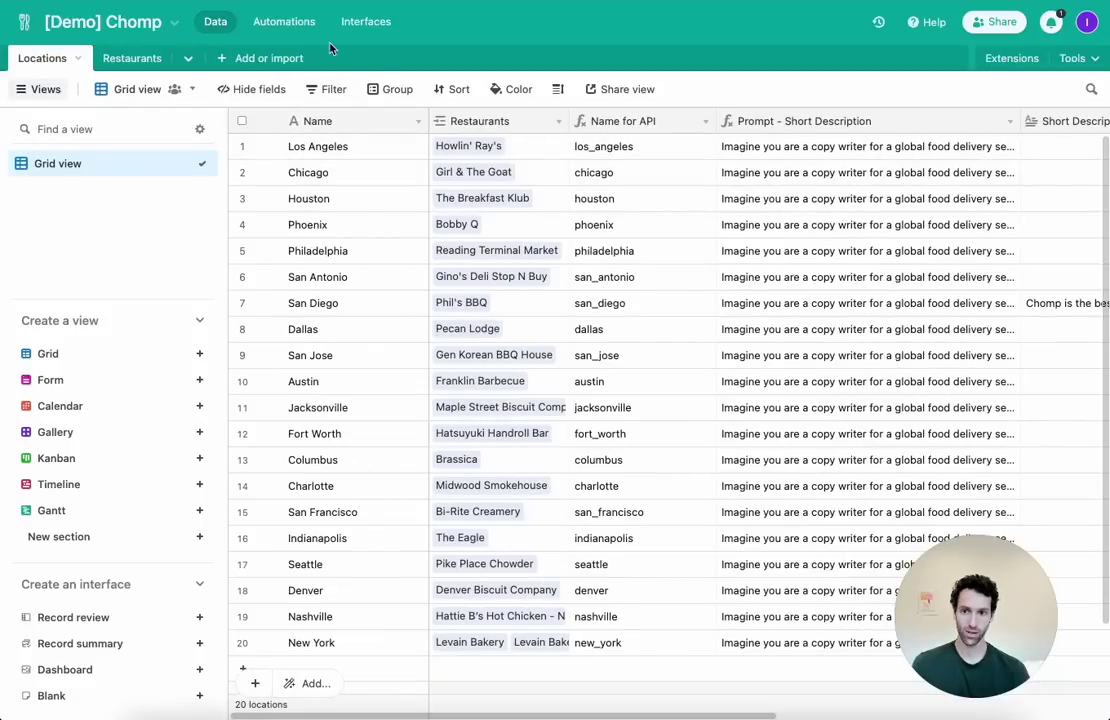
{"action": "scroll", "coordinate": [567, 331], "scroll_direction": "right", "scroll_amount": 3}
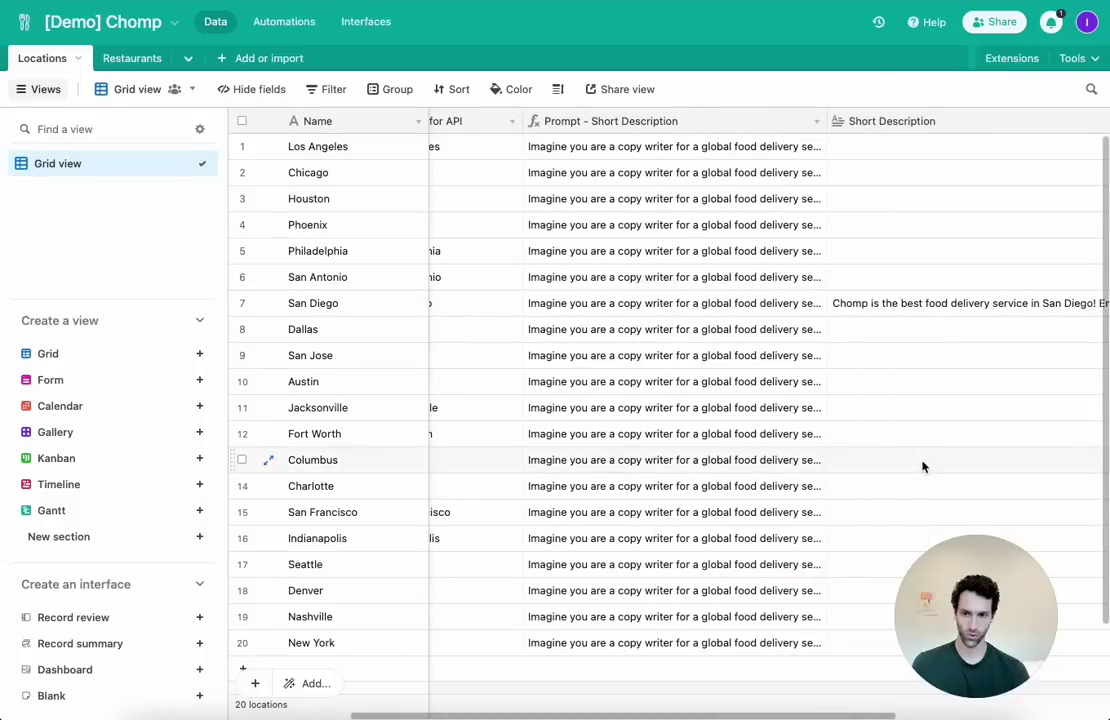
{"action": "scroll", "coordinate": [922, 465], "scroll_direction": "left", "scroll_amount": 3}
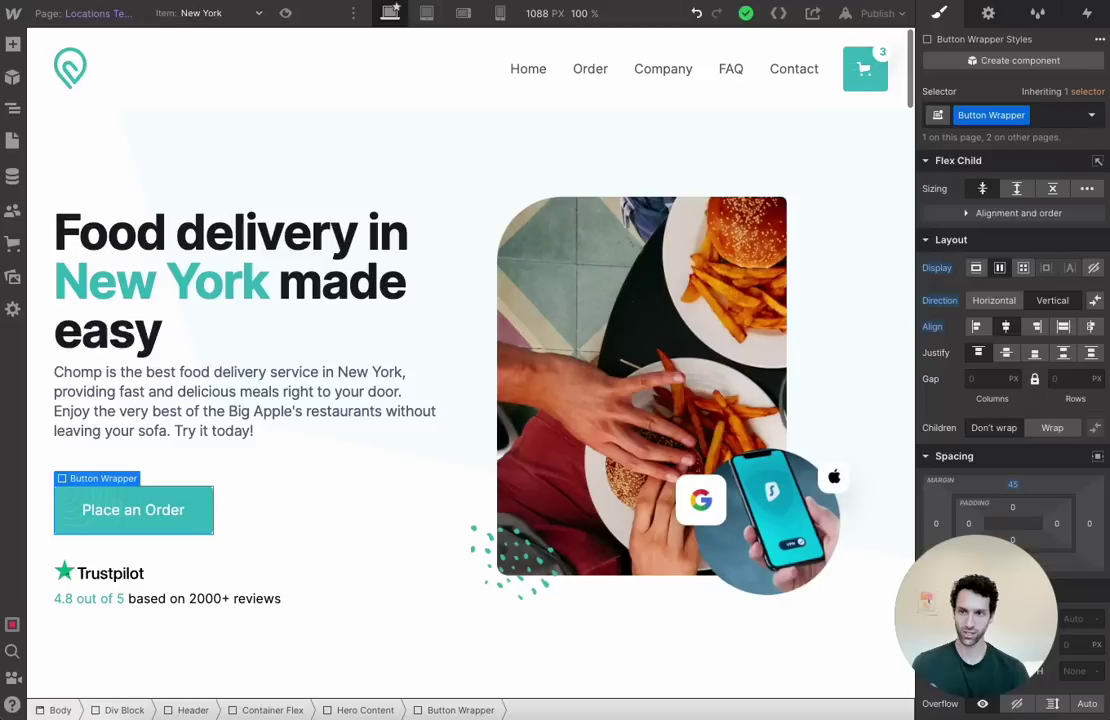
- Open the Locations collection and its field settings from the CMS panel
{"action": "left_click", "coordinate": [12, 176]}
{"action": "left_click", "coordinate": [103, 130]}
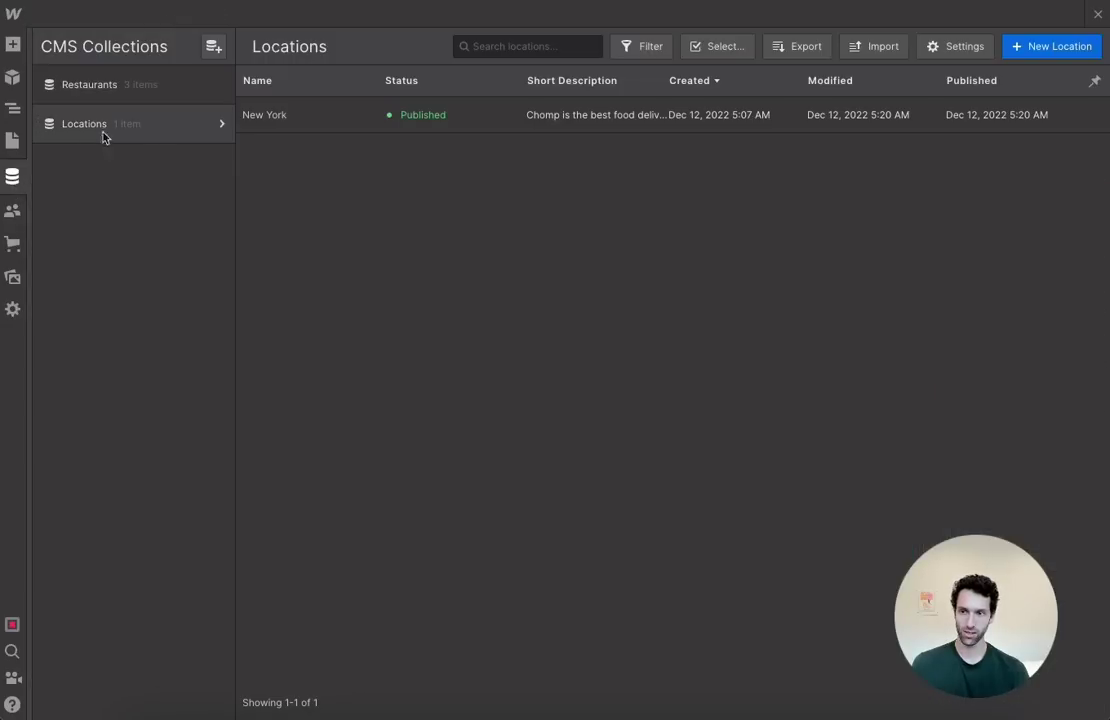
{"action": "left_click", "coordinate": [220, 124]}
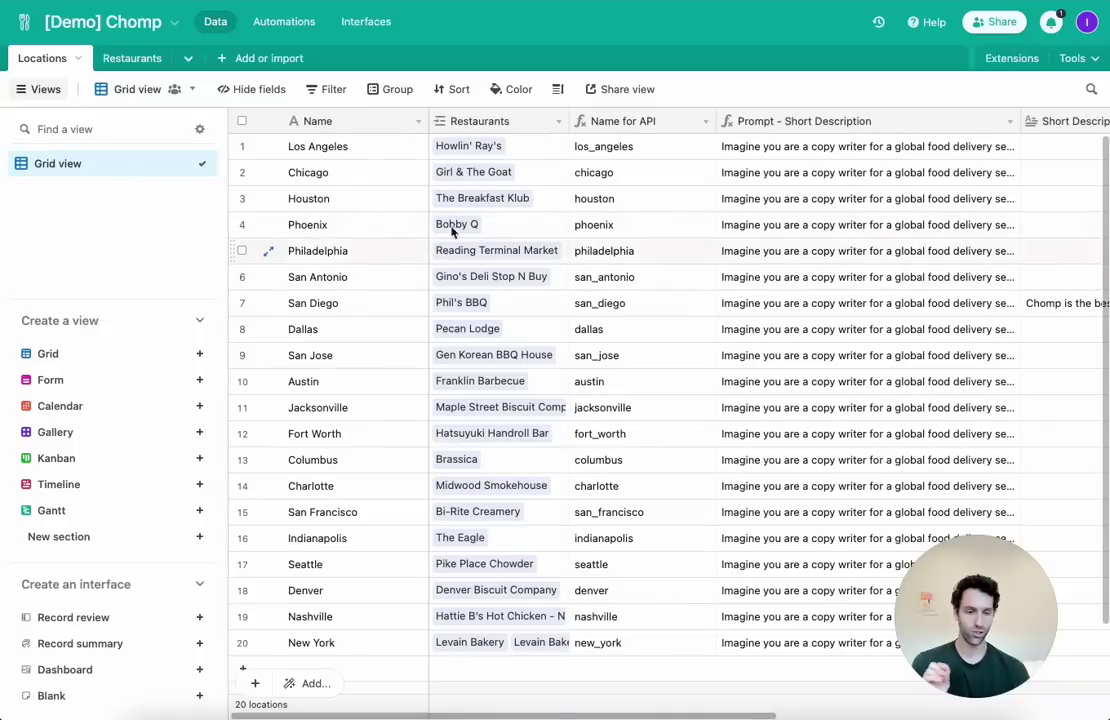
{"action": "double_click", "coordinate": [651, 121]}
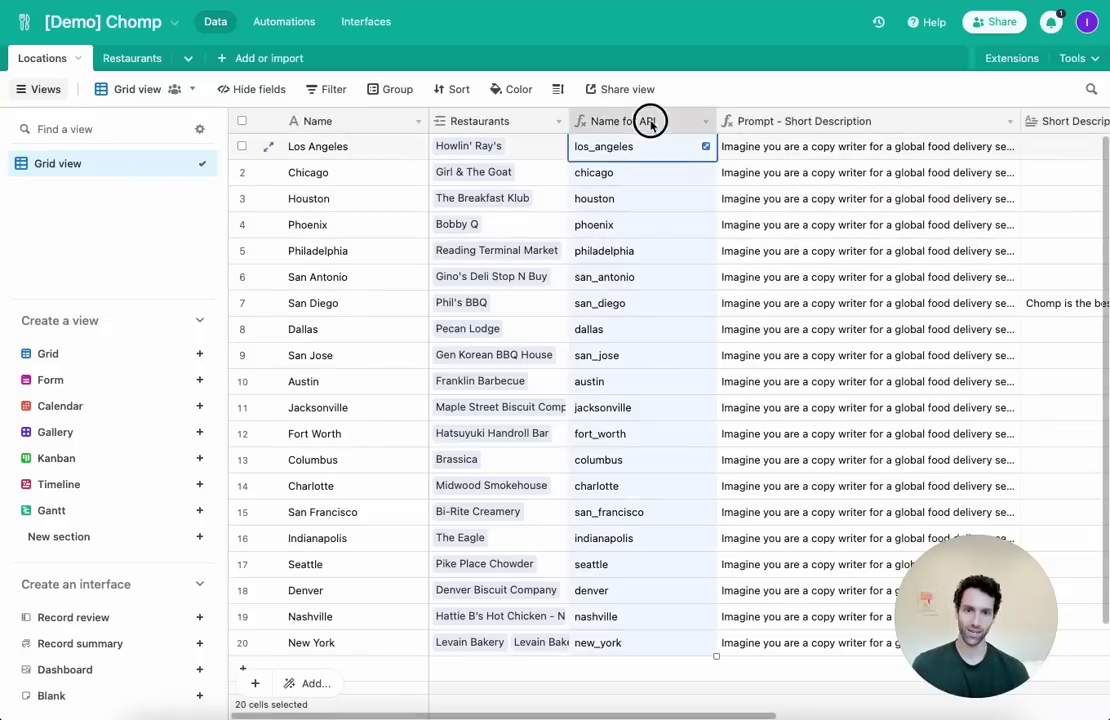
{"action": "left_click", "coordinate": [661, 362]}
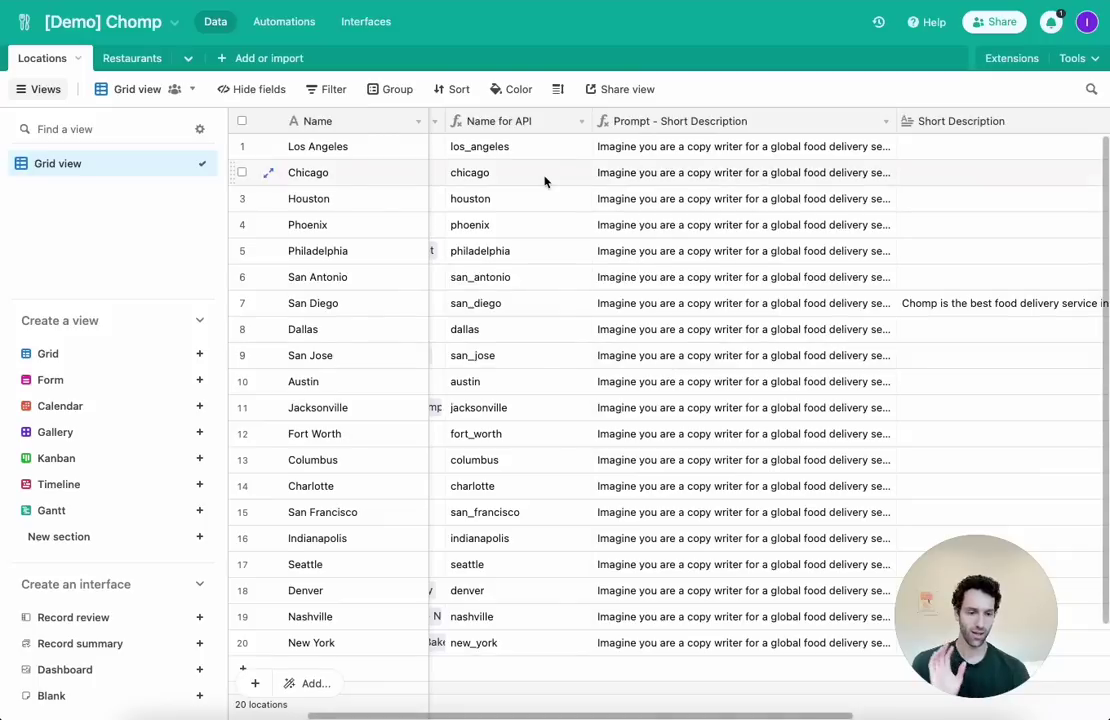
{"action": "scroll", "coordinate": [545, 180], "scroll_direction": "left", "scroll_amount": 2}
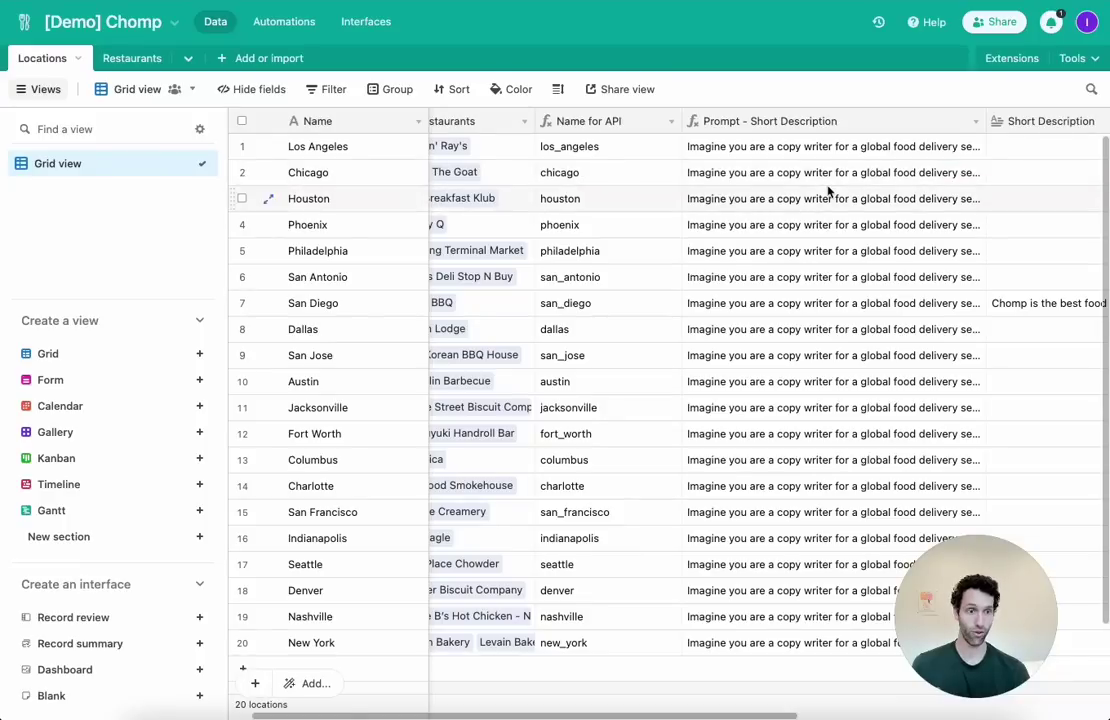
{"action": "scroll", "coordinate": [850, 170], "scroll_direction": "right", "scroll_amount": 2}
{"action": "scroll", "coordinate": [700, 330], "scroll_direction": "left", "scroll_amount": 3}
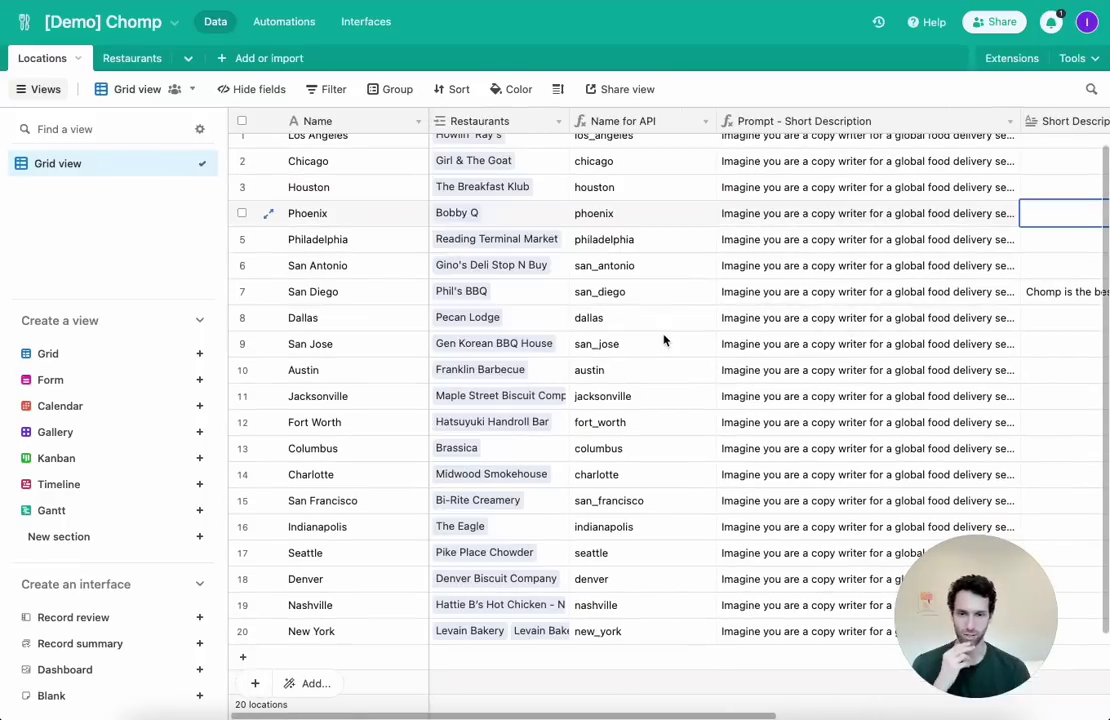
- Delete all 22 selected records in the Restaurants table
{"action": "left_click", "coordinate": [128, 58]}
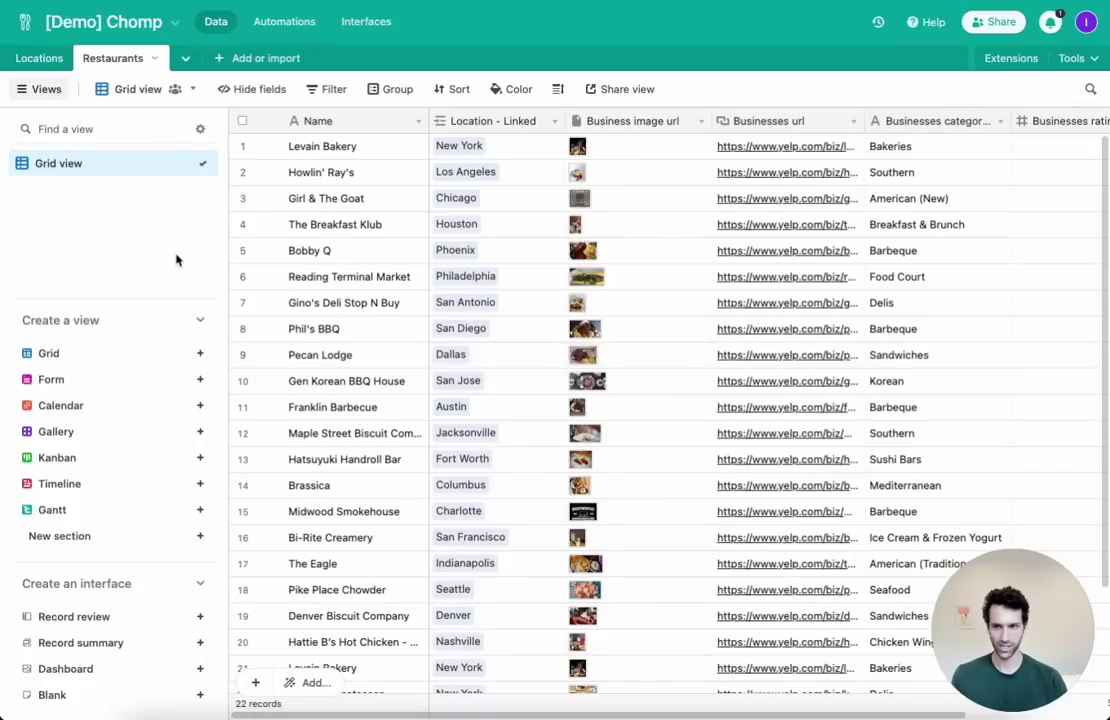
{"action": "scroll", "coordinate": [296, 248], "scroll_direction": "down", "scroll_amount": 2}
{"action": "scroll", "coordinate": [424, 537], "scroll_direction": "up", "scroll_amount": 2}
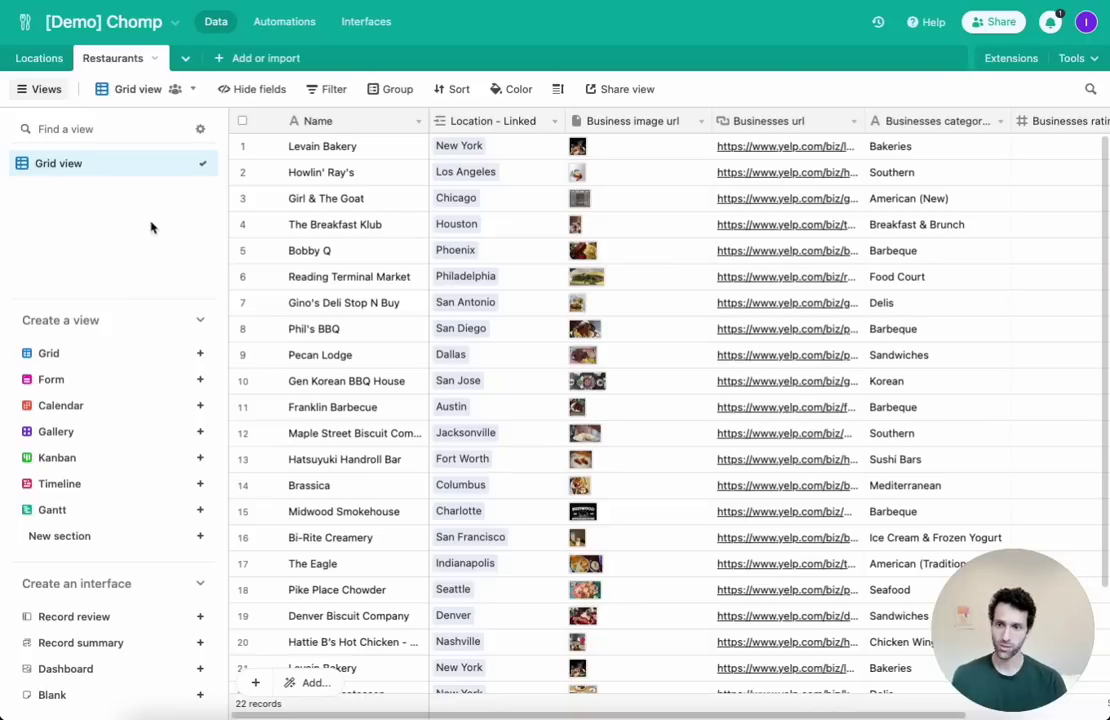
{"action": "right_click", "coordinate": [257, 147]}
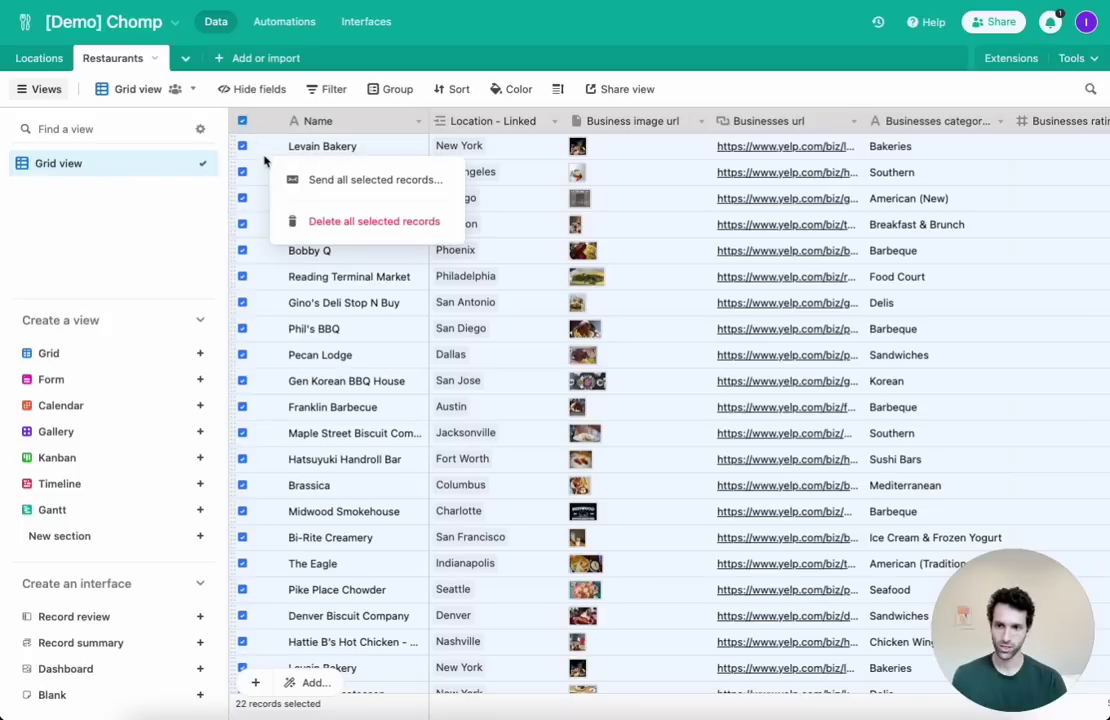
{"action": "left_click", "coordinate": [283, 222]}
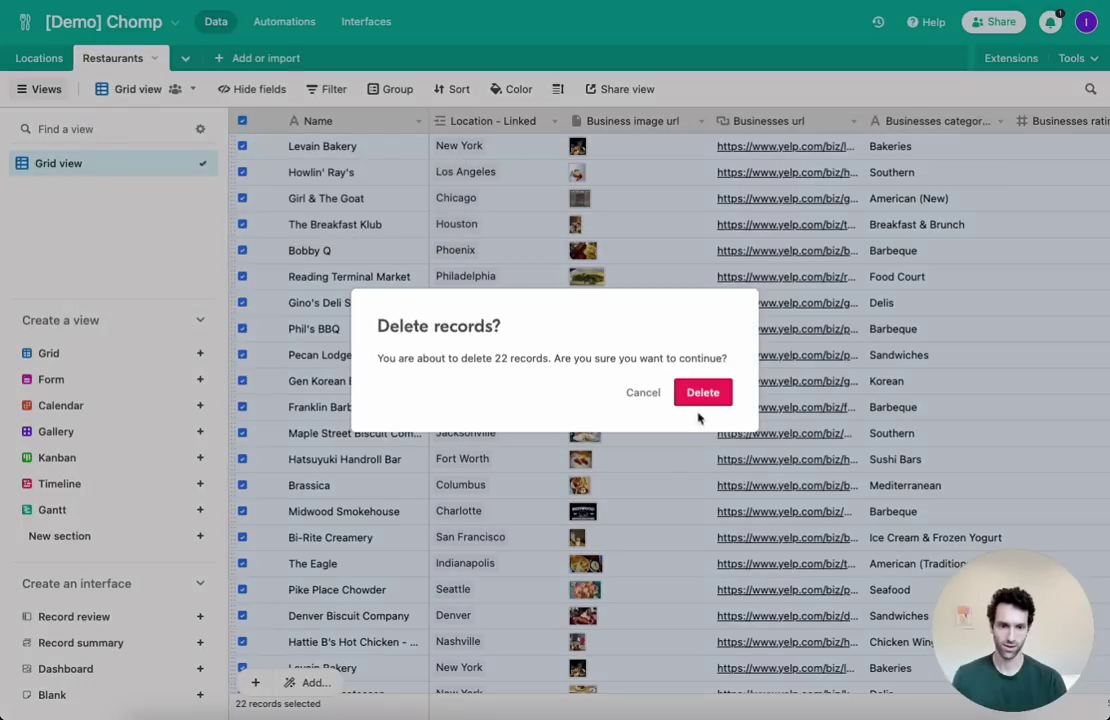
{"action": "left_click", "coordinate": [701, 398]}
- Confirm the Locations' restaurant links are blank, then return to the empty Restaurants table
{"action": "left_click", "coordinate": [42, 58]}
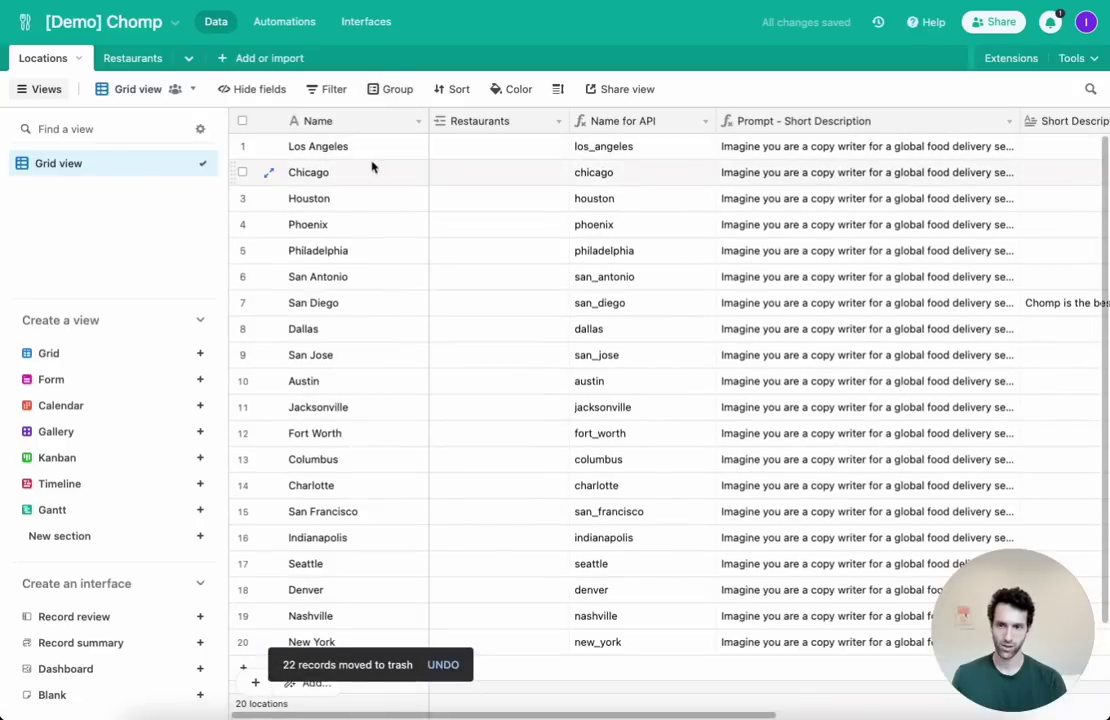
{"action": "scroll", "coordinate": [350, 230], "scroll_direction": "down", "scroll_amount": 3}
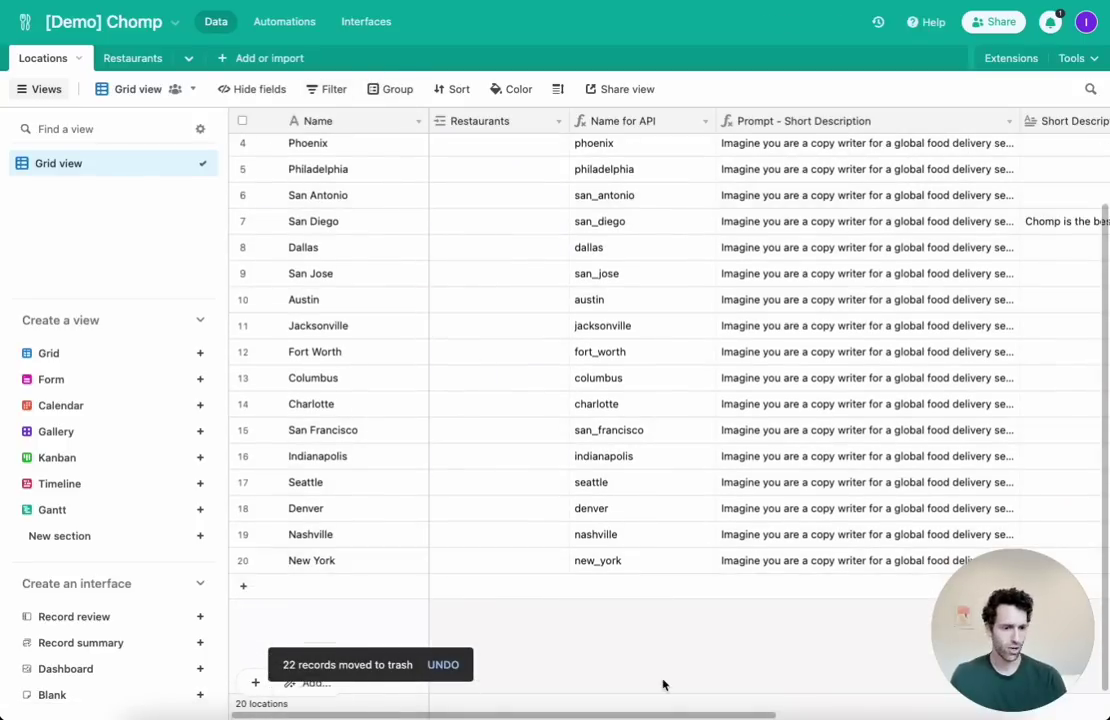
{"action": "scroll", "coordinate": [498, 453], "scroll_direction": "up", "scroll_amount": 3}
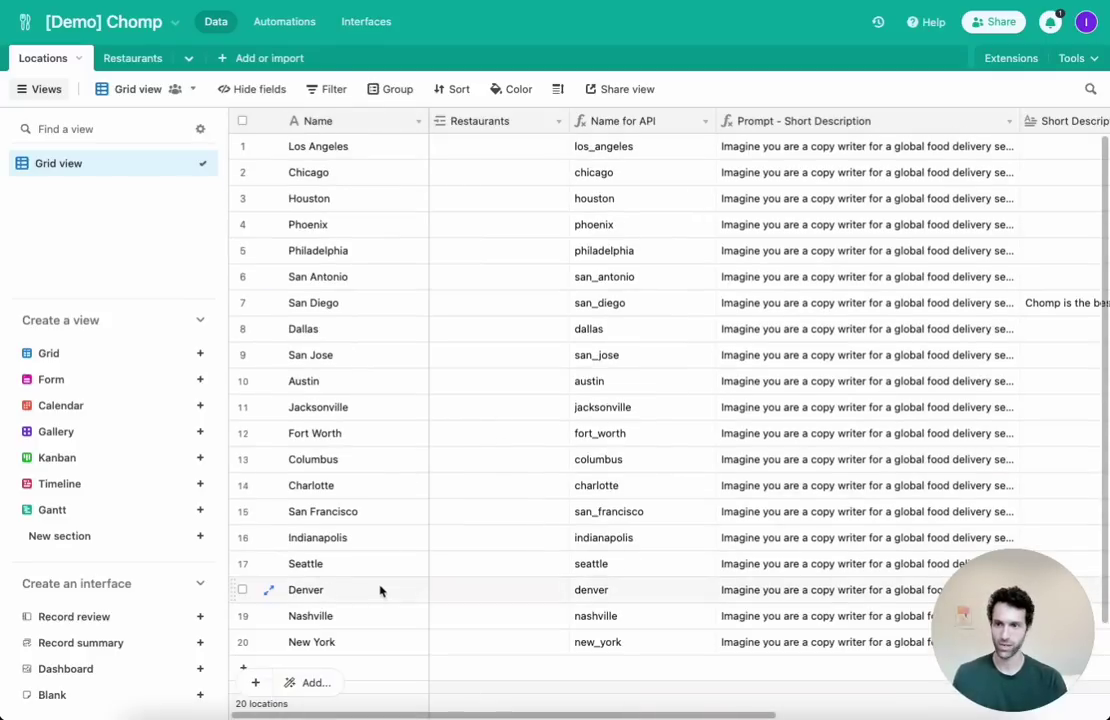
{"action": "left_click", "coordinate": [132, 58]}
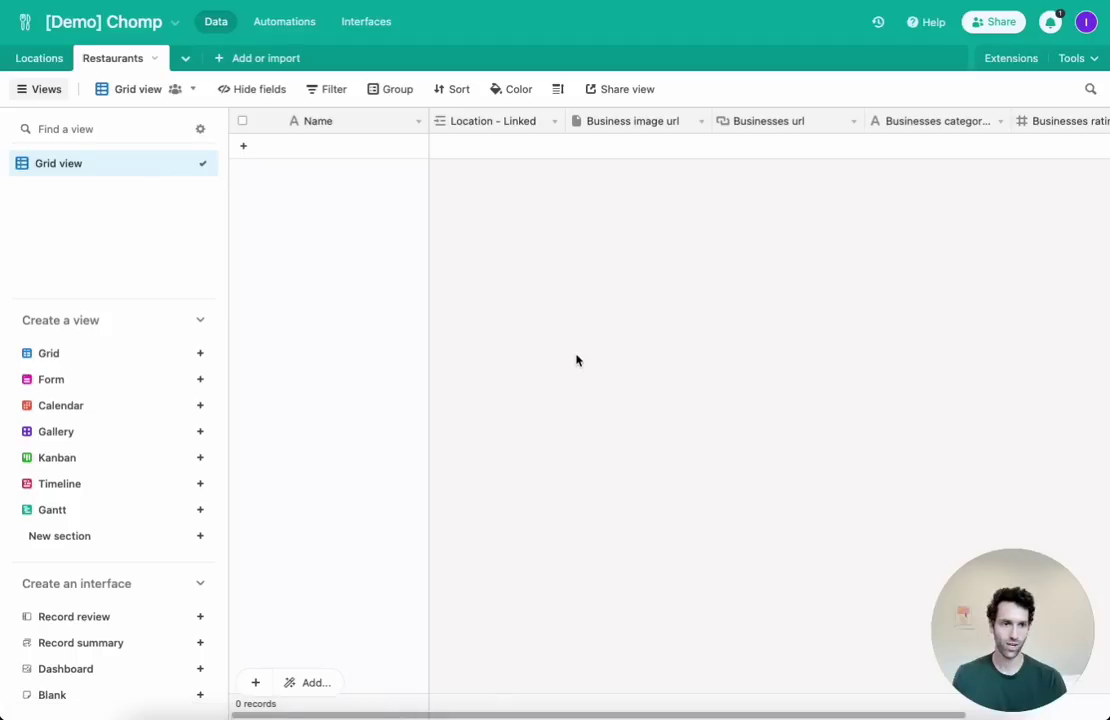
- Exit full-screen Data Fetcher and search the marketplace for 'data fet' without adding anything
{"action": "left_click", "coordinate": [1011, 58]}
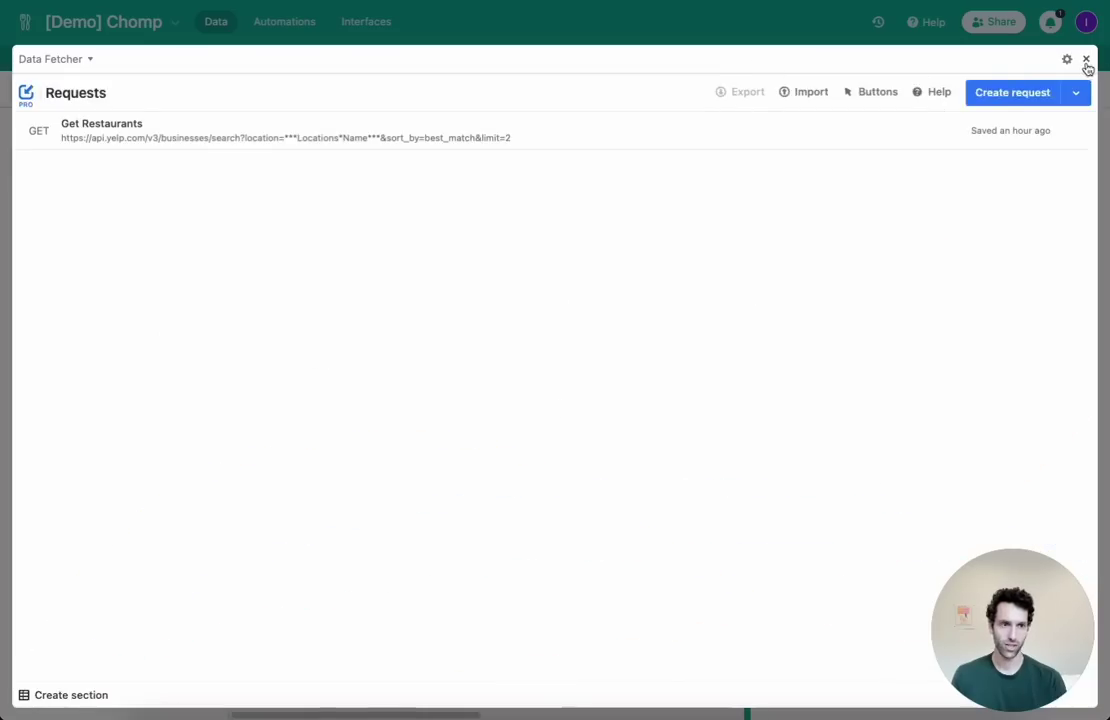
{"action": "left_click", "coordinate": [1089, 60]}
{"action": "left_click", "coordinate": [1008, 91]}
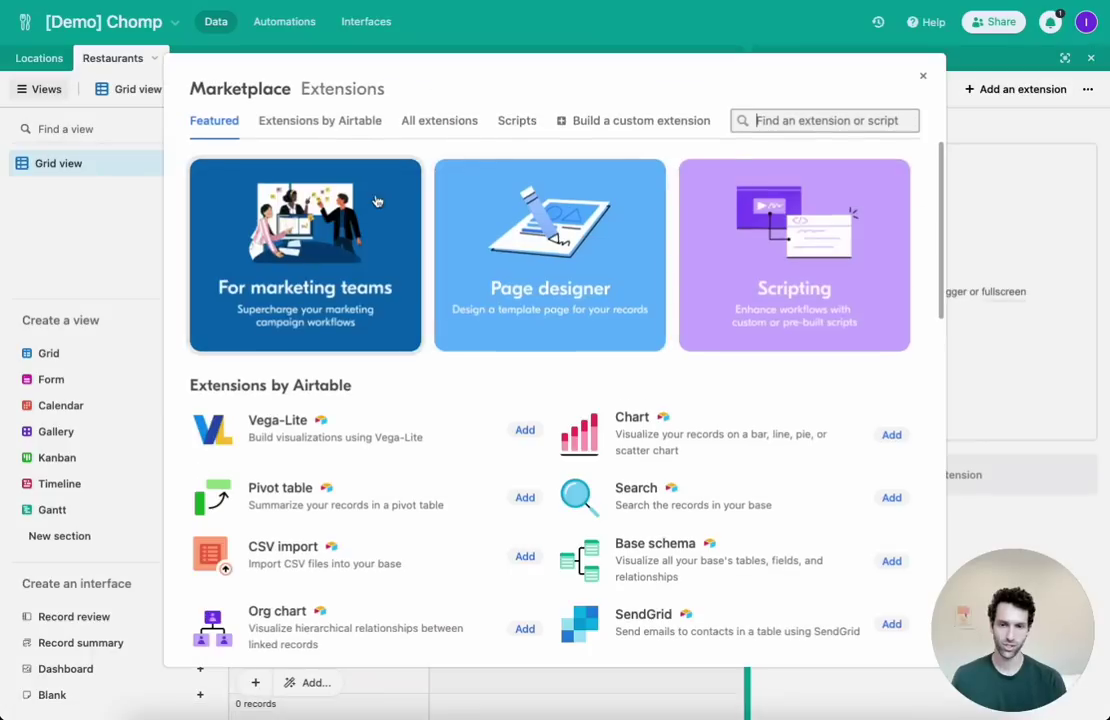
{"action": "left_click", "coordinate": [788, 118]}
{"action": "type", "text": "data fet"}
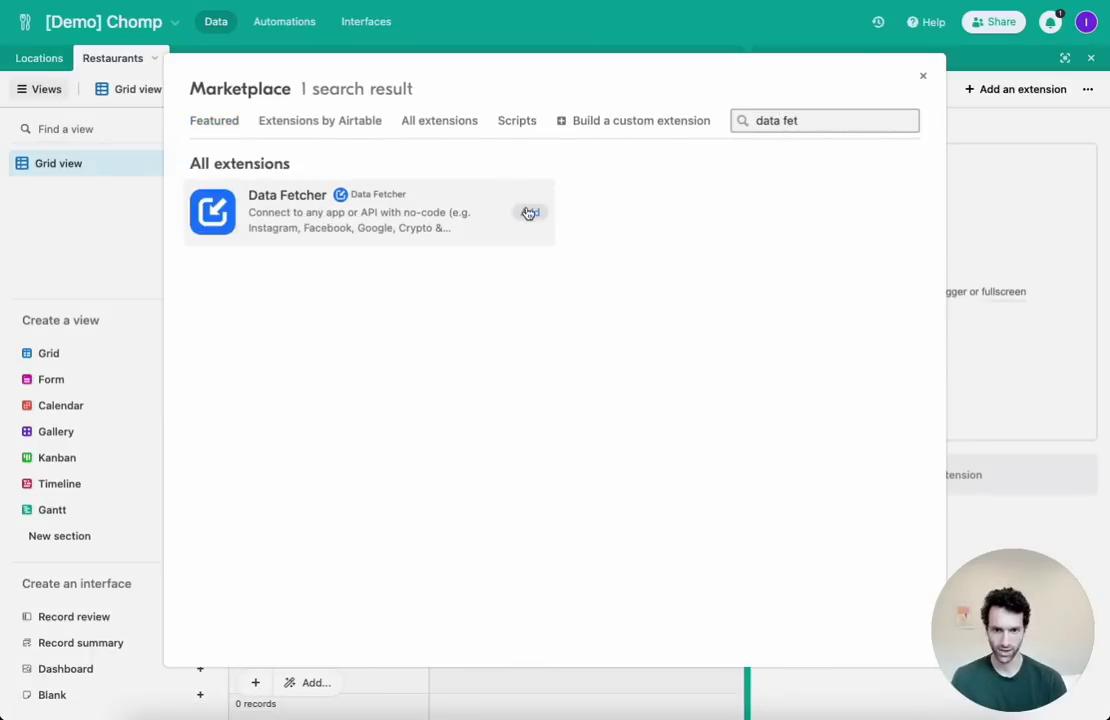
{"action": "left_click", "coordinate": [923, 75]}
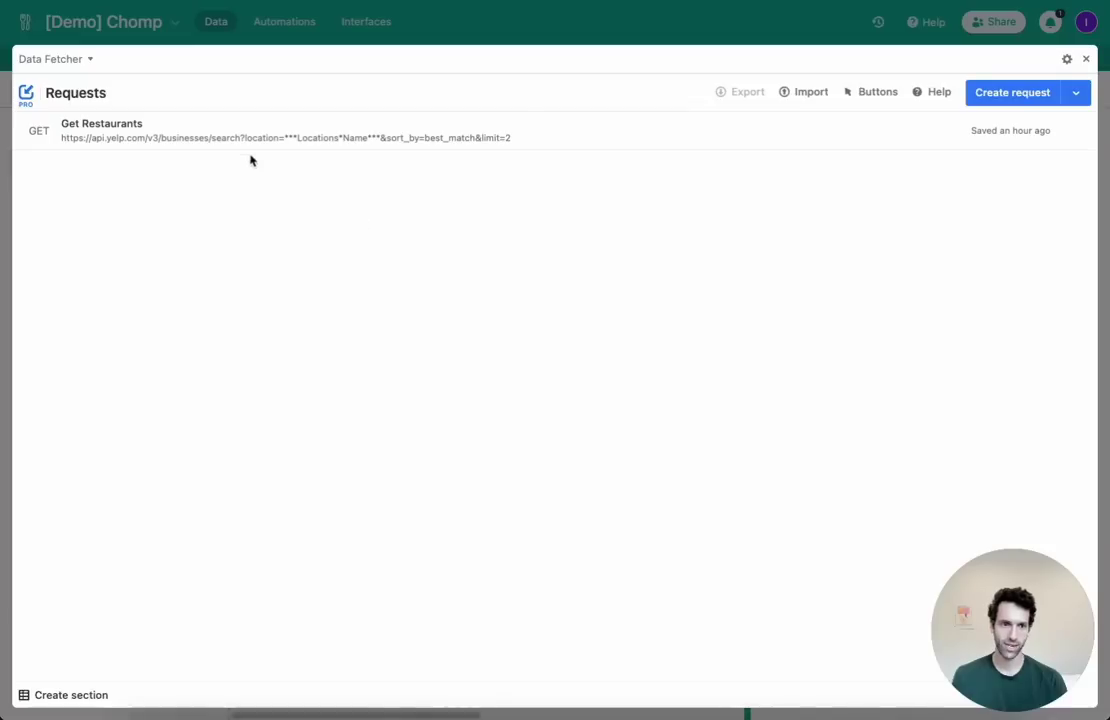
- Create a new Data Fetcher request using the Custom application
{"action": "left_click", "coordinate": [991, 92]}
{"action": "scroll", "coordinate": [186, 392], "scroll_direction": "down", "scroll_amount": 15}
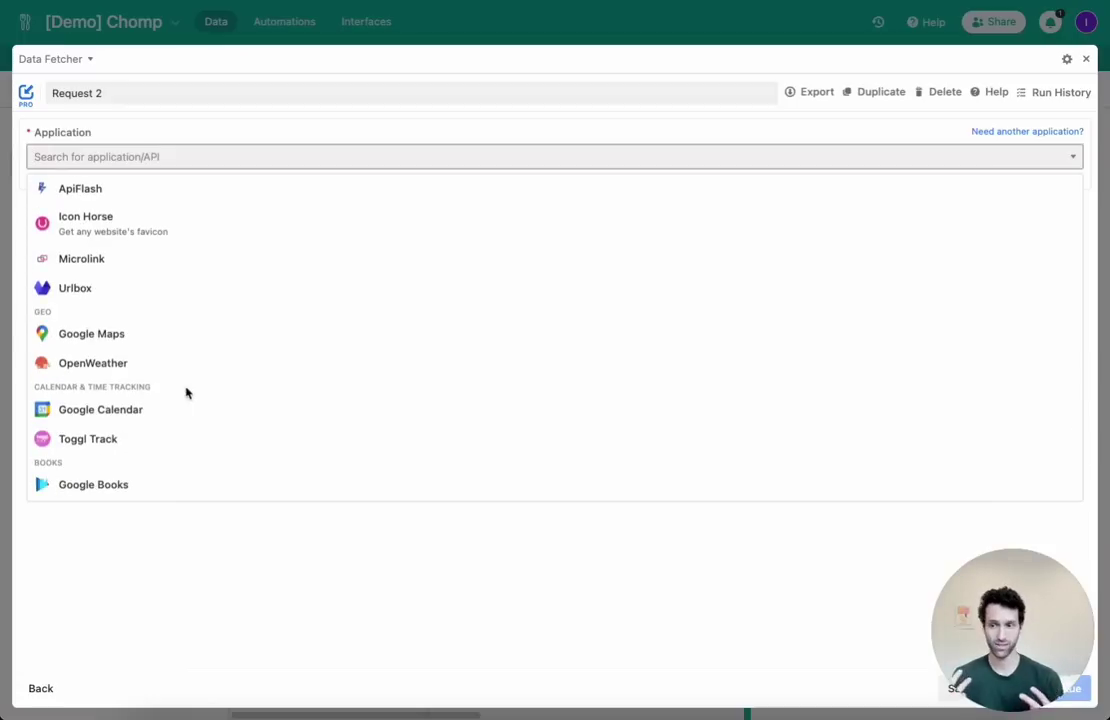
{"action": "scroll", "coordinate": [186, 392], "scroll_direction": "up", "scroll_amount": 15}
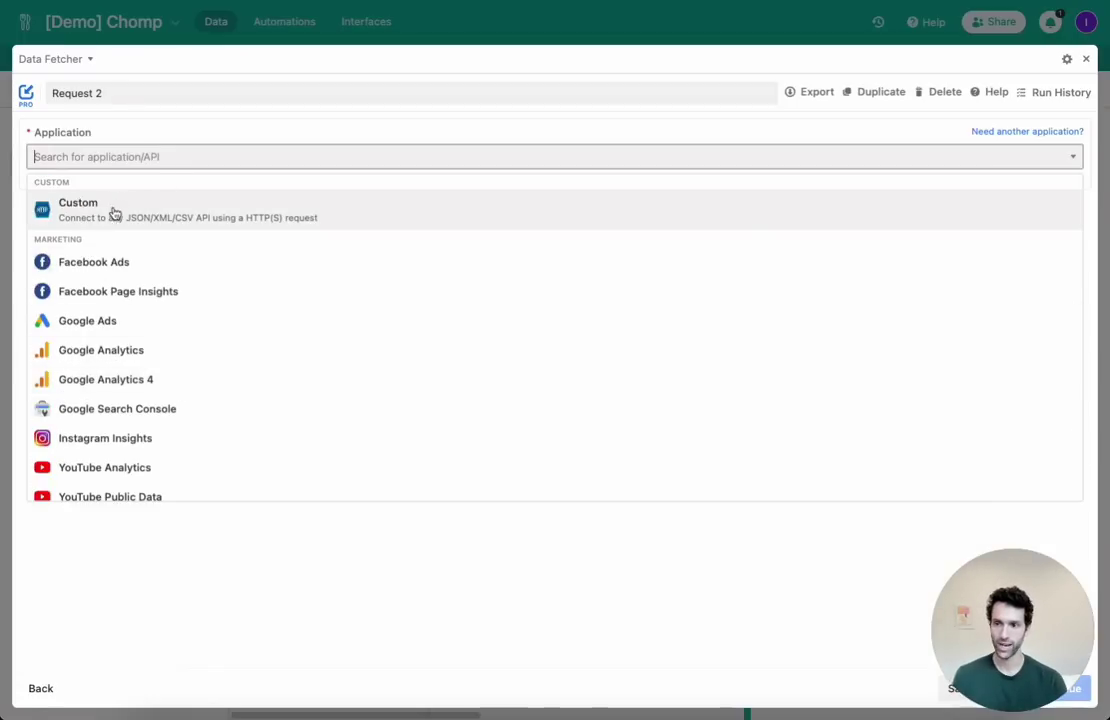
{"action": "left_click", "coordinate": [114, 211]}
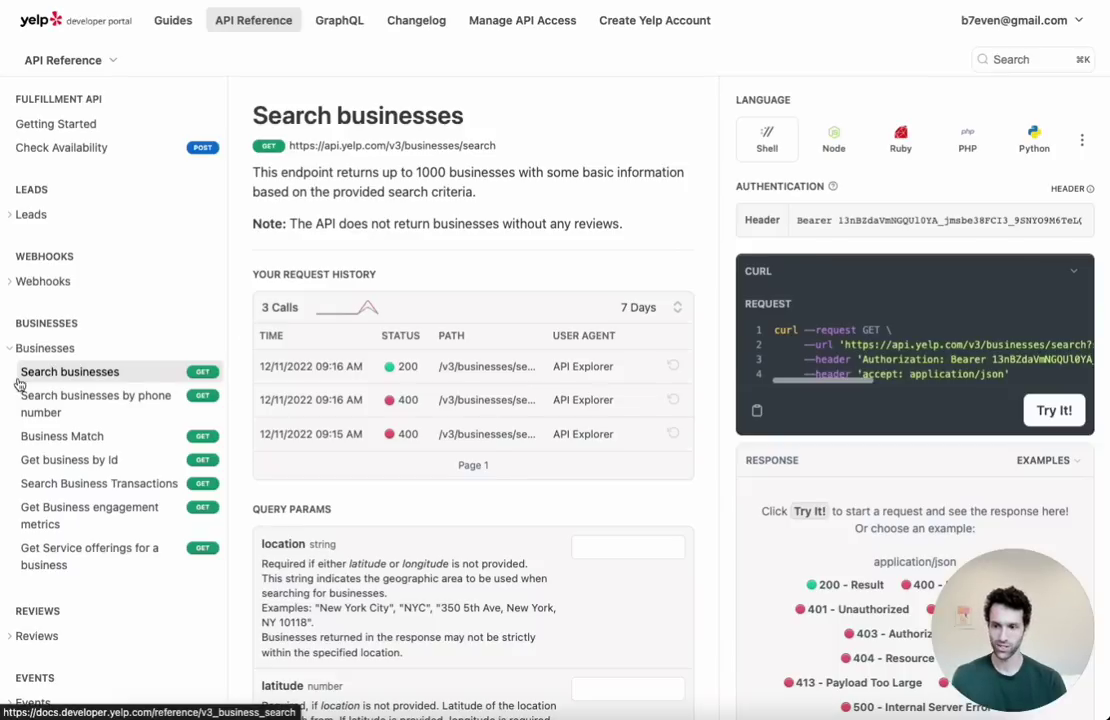
- Scroll the example cURL request to read its full URL through sort_by=best_match&limit=20
{"action": "scroll", "coordinate": [79, 400], "scroll_direction": "up", "scroll_amount": 5}
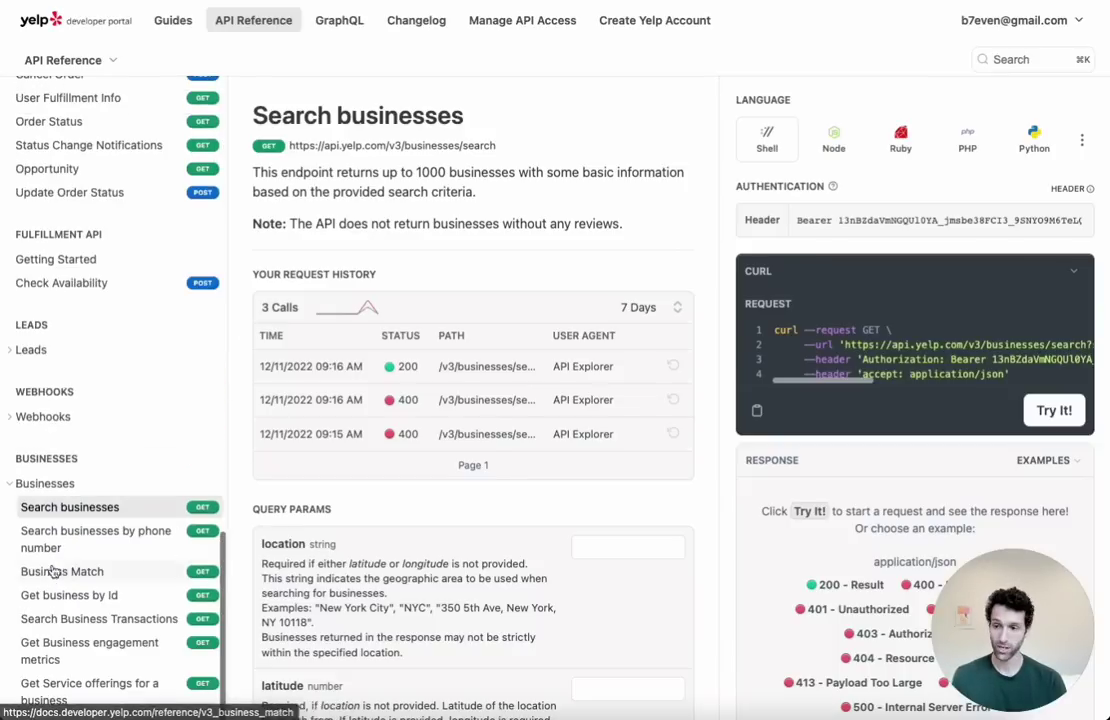
{"action": "scroll", "coordinate": [69, 419], "scroll_direction": "up", "scroll_amount": 6}
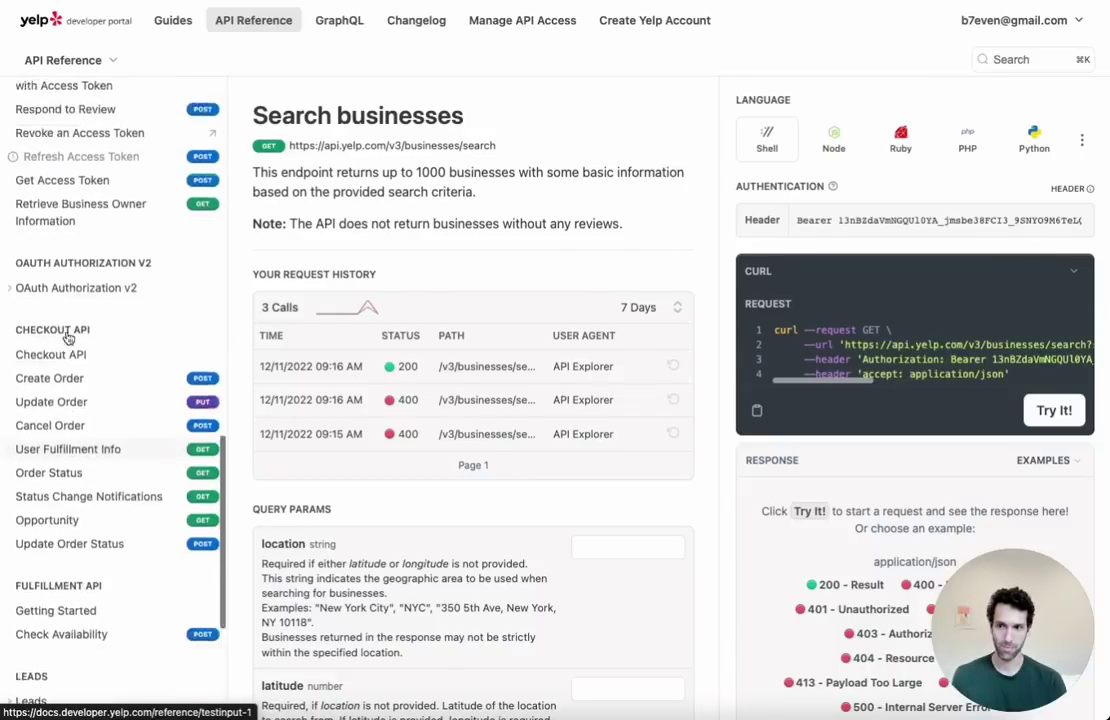
{"action": "scroll", "coordinate": [68, 393], "scroll_direction": "down", "scroll_amount": 10}
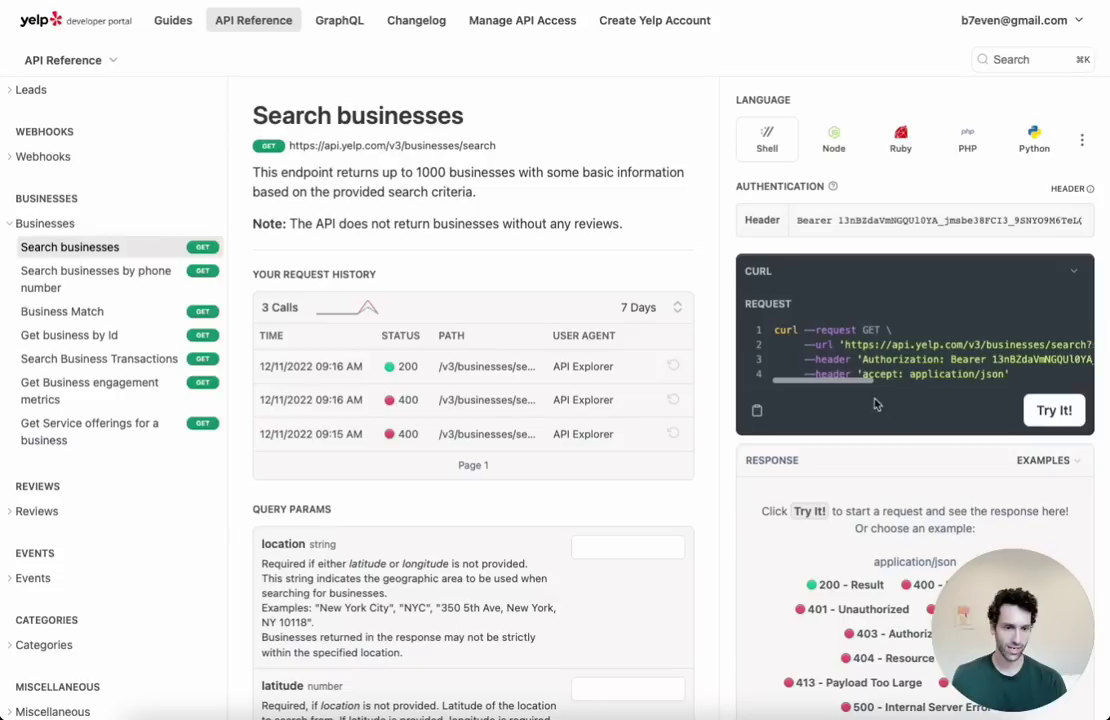
{"action": "left_click", "coordinate": [814, 329]}
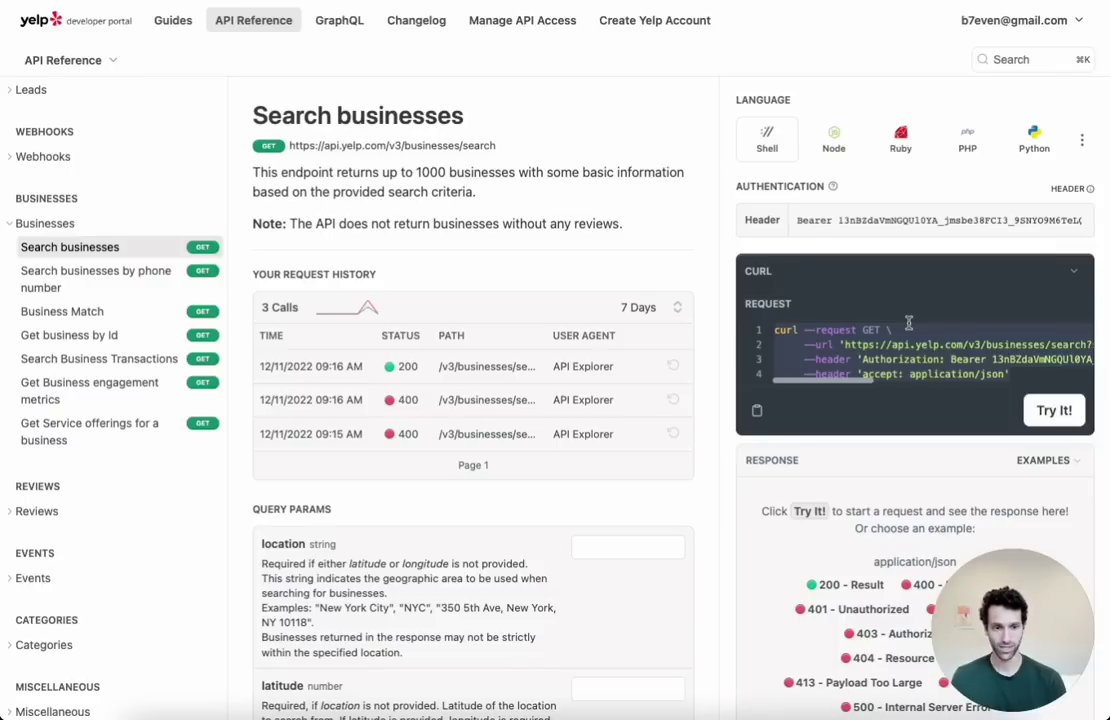
{"action": "left_click", "coordinate": [826, 344]}
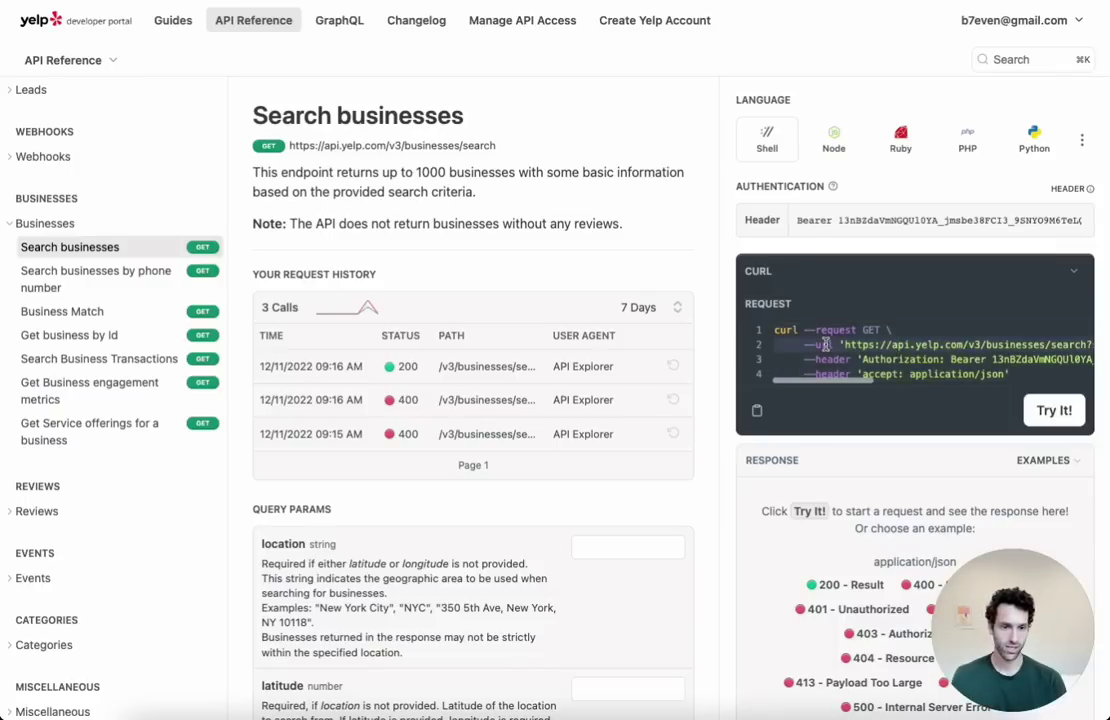
{"action": "left_click", "coordinate": [846, 345]}
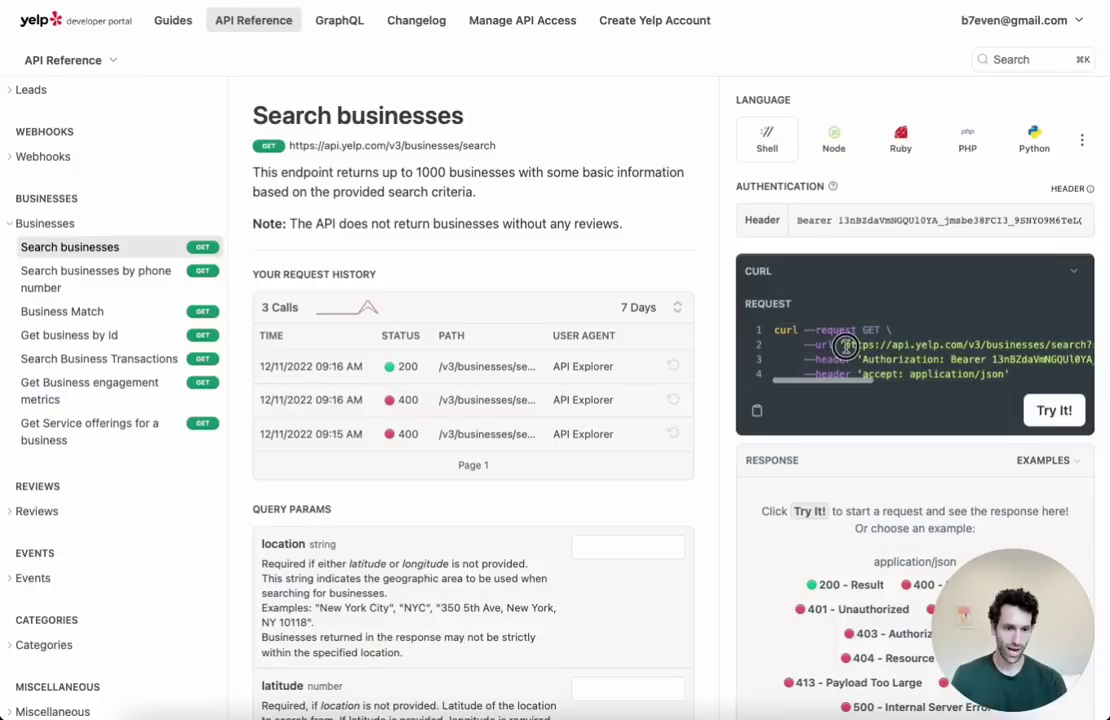
{"action": "scroll", "coordinate": [960, 344], "scroll_direction": "right", "scroll_amount": 4}
{"action": "left_click", "coordinate": [1073, 344]}
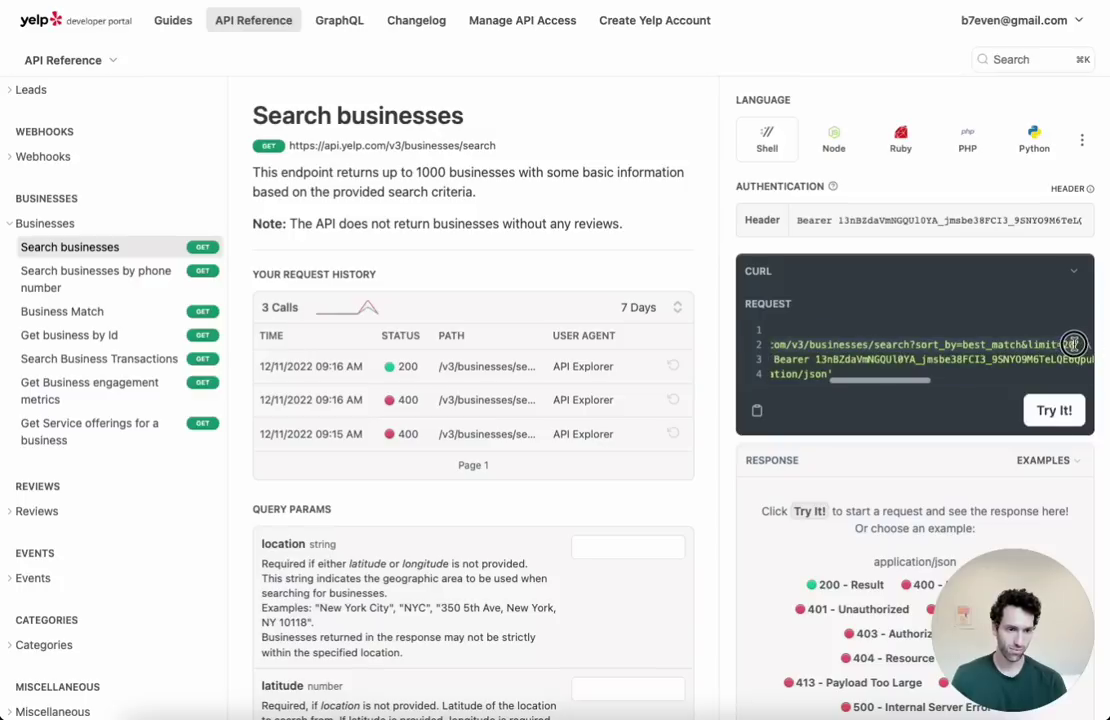
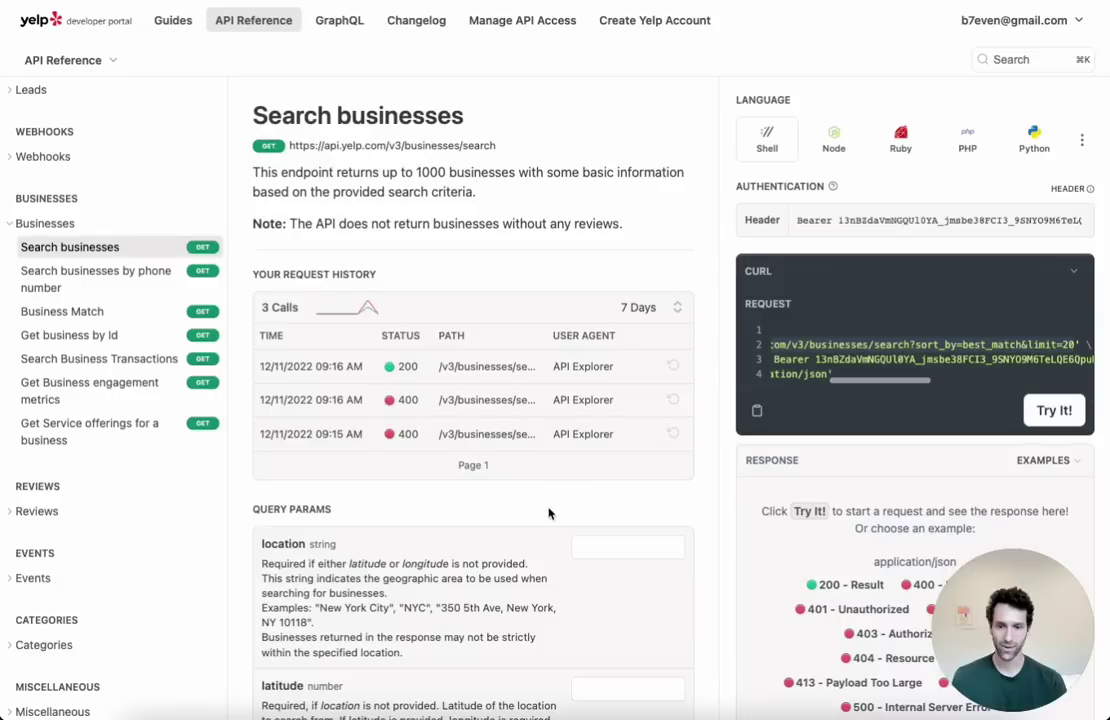
- Scroll down Yelp's Search businesses API reference page
{"action": "scroll", "coordinate": [548, 513], "scroll_direction": "down", "scroll_amount": 3}
- Set the location query param to new_york and select the cURL --url request line
{"action": "left_click", "coordinate": [590, 428]}
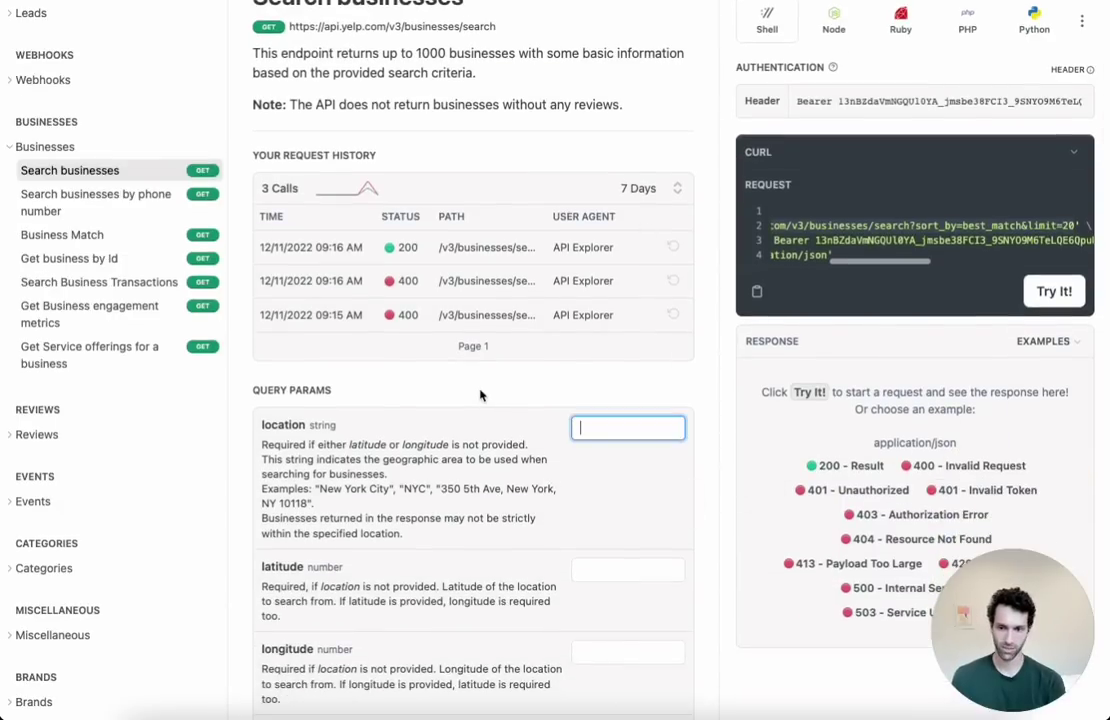
{"action": "type", "text": "new_york"}
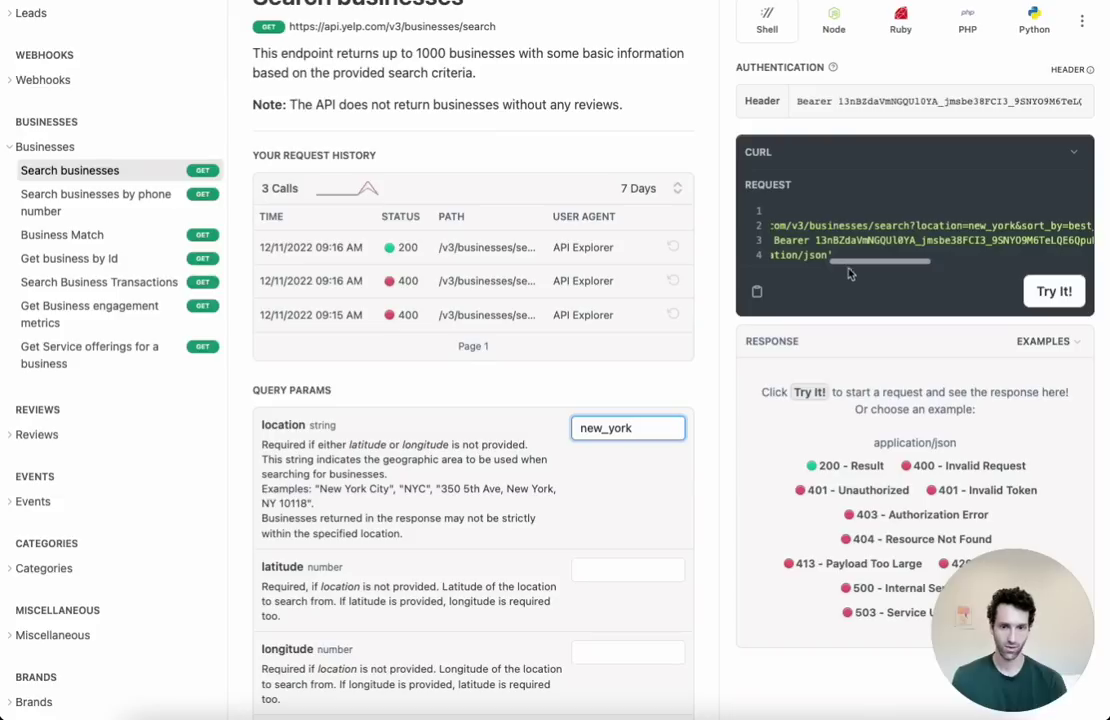
{"action": "left_click", "coordinate": [880, 230]}
{"action": "scroll", "coordinate": [876, 231], "scroll_direction": "left", "scroll_amount": 5}
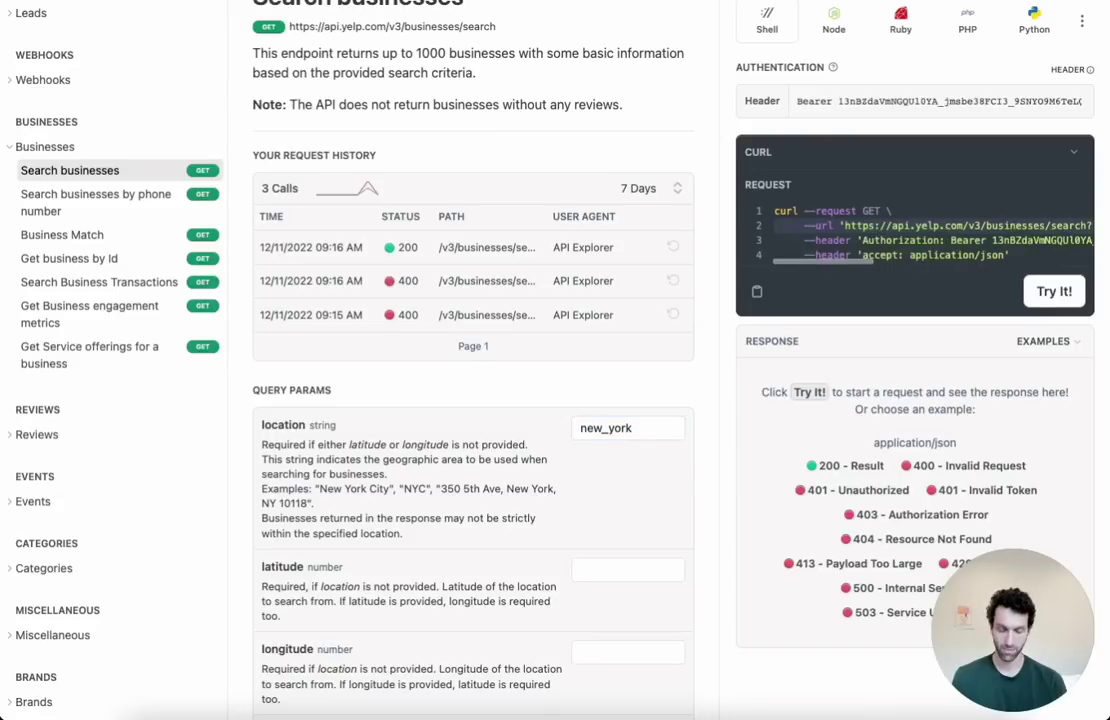
- Paste the copied Yelp URL over Data Fetcher's URL and start removing the --url prefix
{"action": "key", "text": "super+Tab"}
{"action": "triple_click", "coordinate": [364, 191]}
{"action": "type", "text": "--url 'https://api.yelp.com/v3/businesses/search?location=new_york&sort_by=best_match&limit=20' \\"}
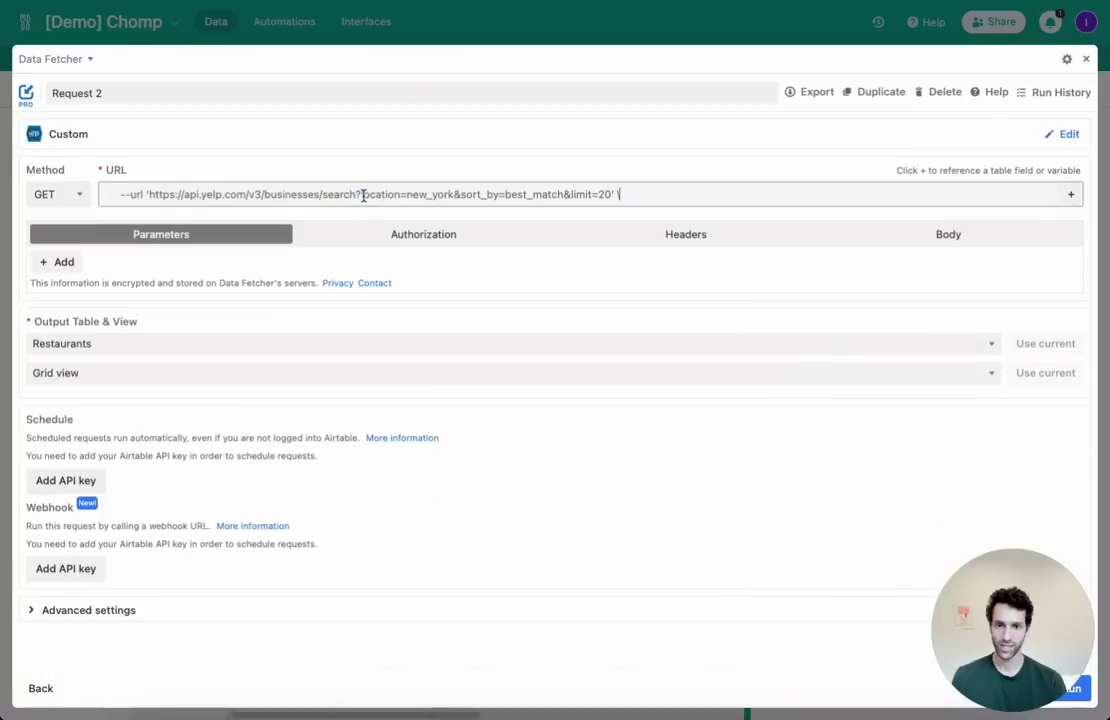
{"action": "left_click", "coordinate": [150, 194]}
{"action": "key", "text": "BackSpace"}
{"action": "key", "text": "BackSpace"}
{"action": "key", "text": "BackSpace"}
{"action": "key", "text": "BackSpace"}
{"action": "key", "text": "BackSpace"}
{"action": "key", "text": "BackSpace"}
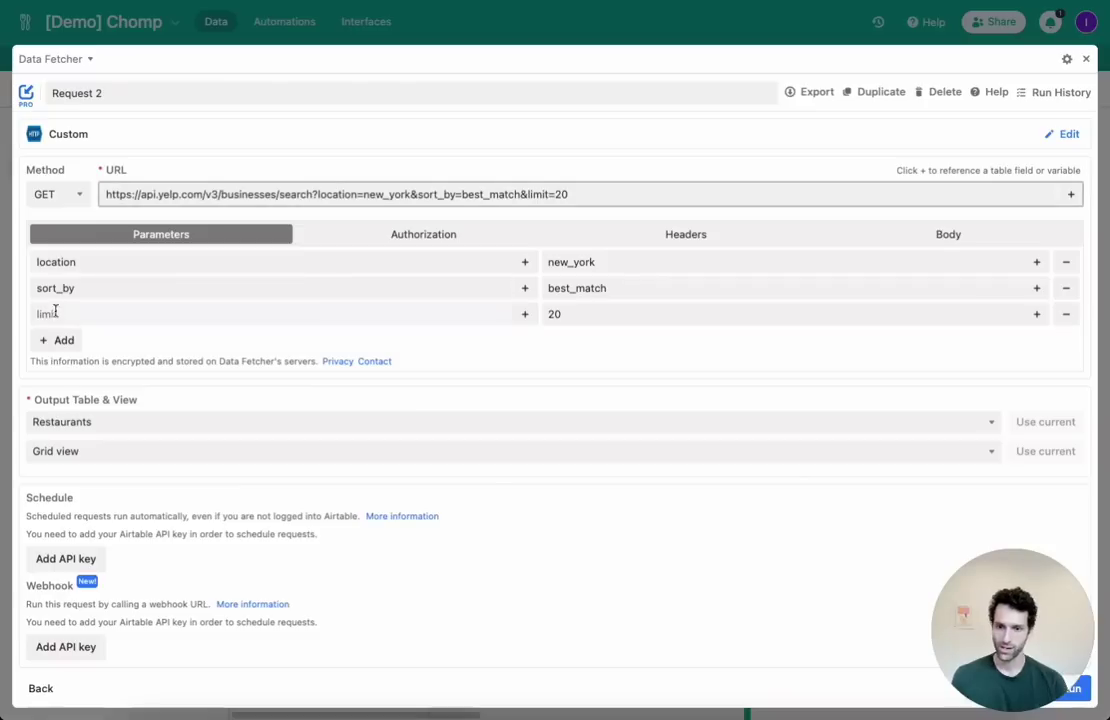
- Select the location=new_york parameter value for editing
{"action": "left_click", "coordinate": [595, 262]}
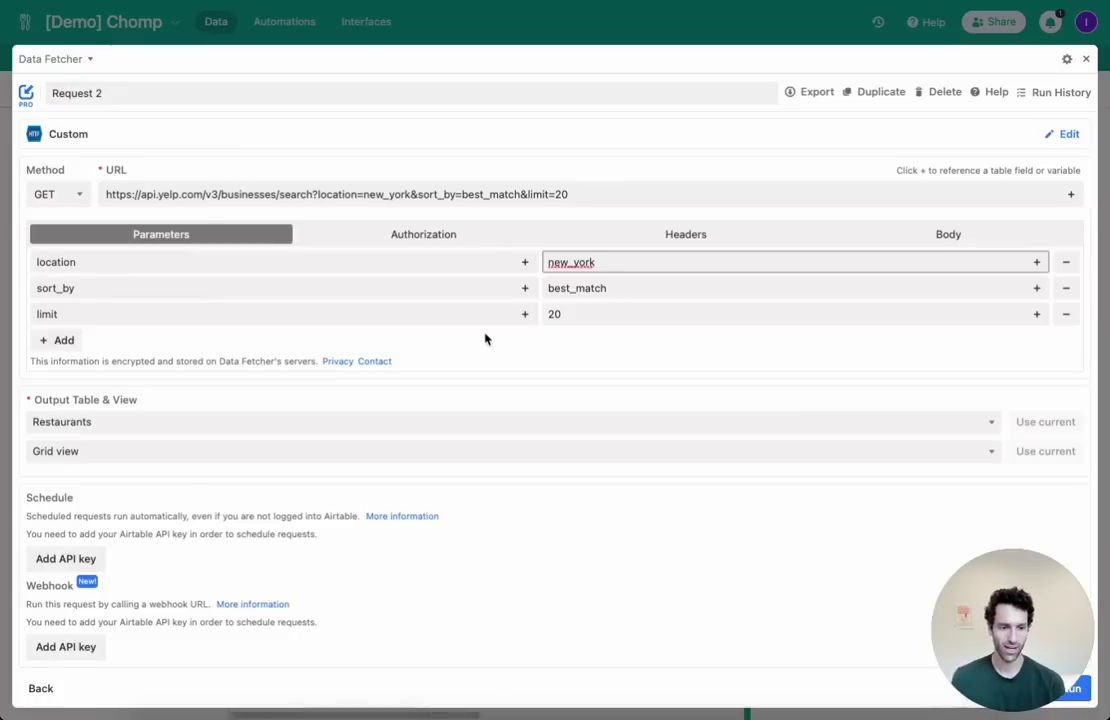
- Clear new_york and insert a table reference into the location value
{"action": "key", "text": "BackSpace"}
{"action": "key", "text": "BackSpace"}
{"action": "key", "text": "BackSpace"}
{"action": "key", "text": "BackSpace"}
{"action": "key", "text": "BackSpace"}
{"action": "key", "text": "BackSpace"}
{"action": "key", "text": "BackSpace"}
{"action": "key", "text": "BackSpace"}
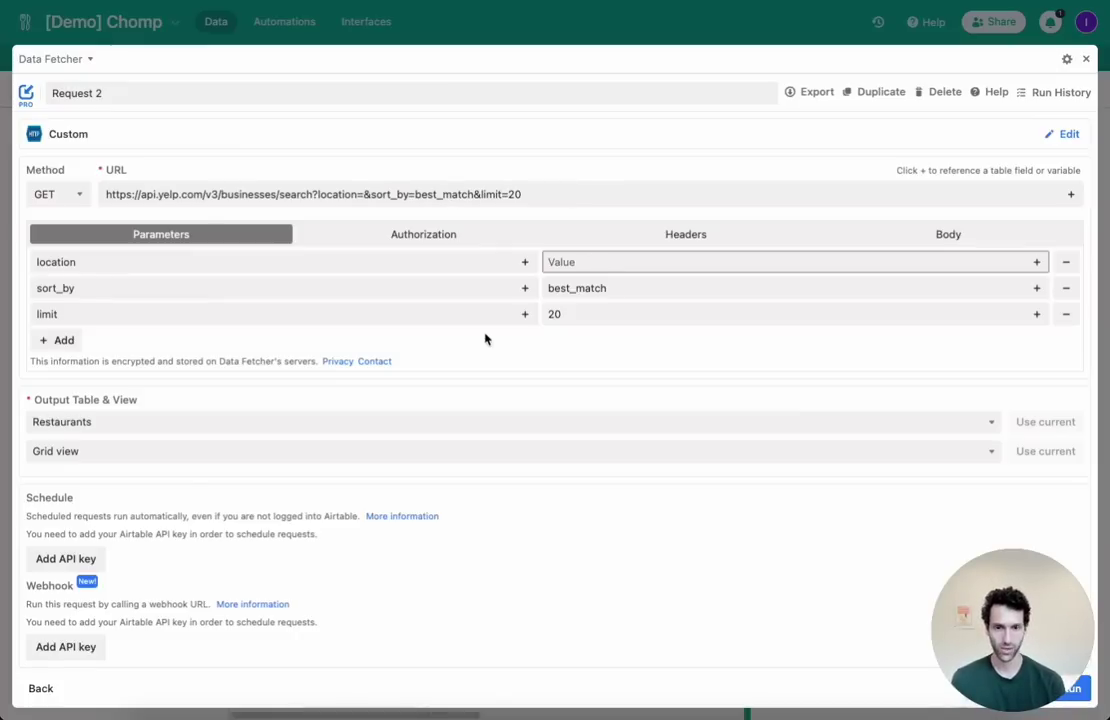
{"action": "left_click", "coordinate": [1036, 262]}
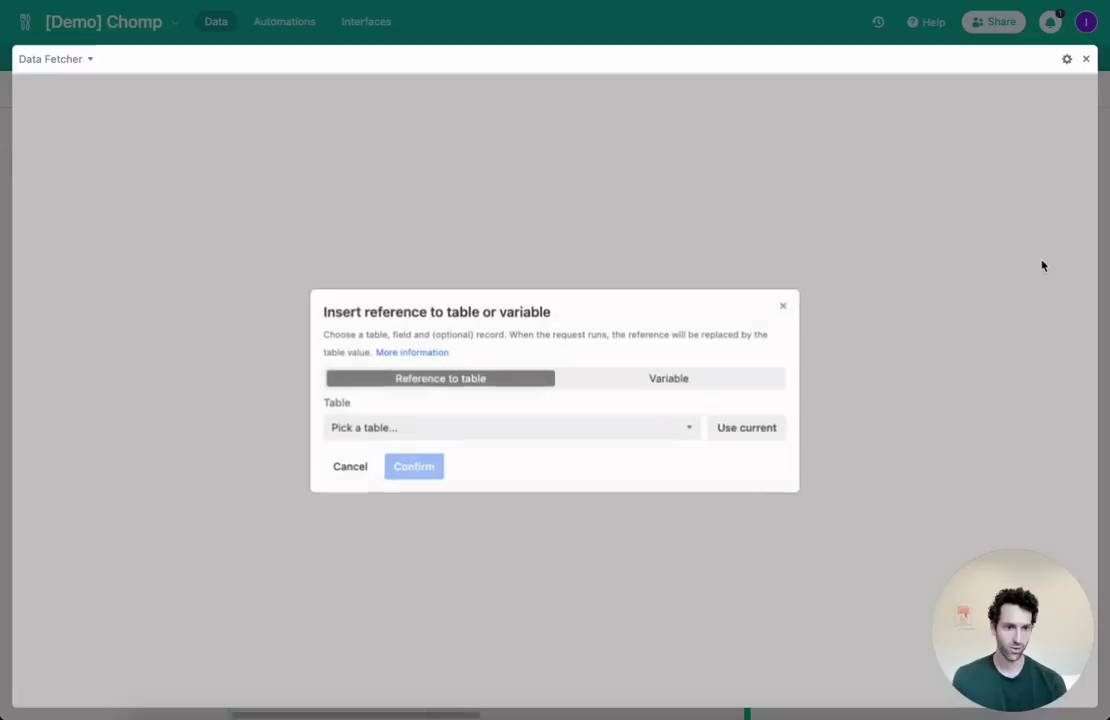
{"action": "left_click", "coordinate": [723, 393]}
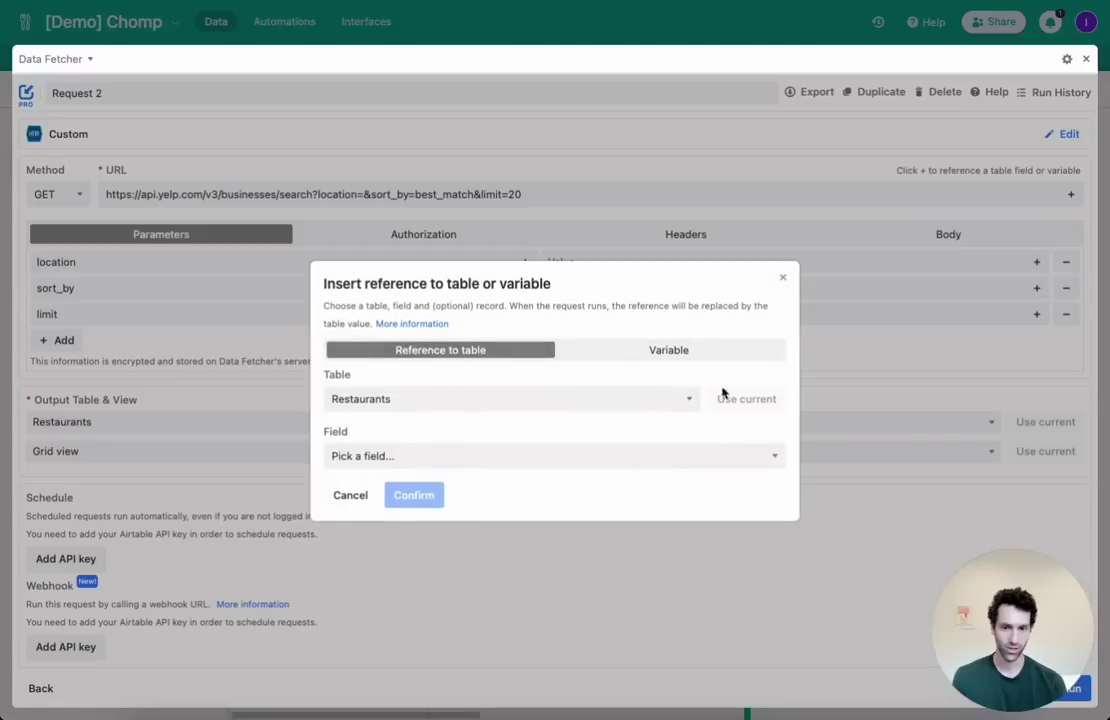
{"action": "left_click", "coordinate": [360, 399]}
{"action": "left_click", "coordinate": [375, 402]}
{"action": "left_click", "coordinate": [369, 456]}
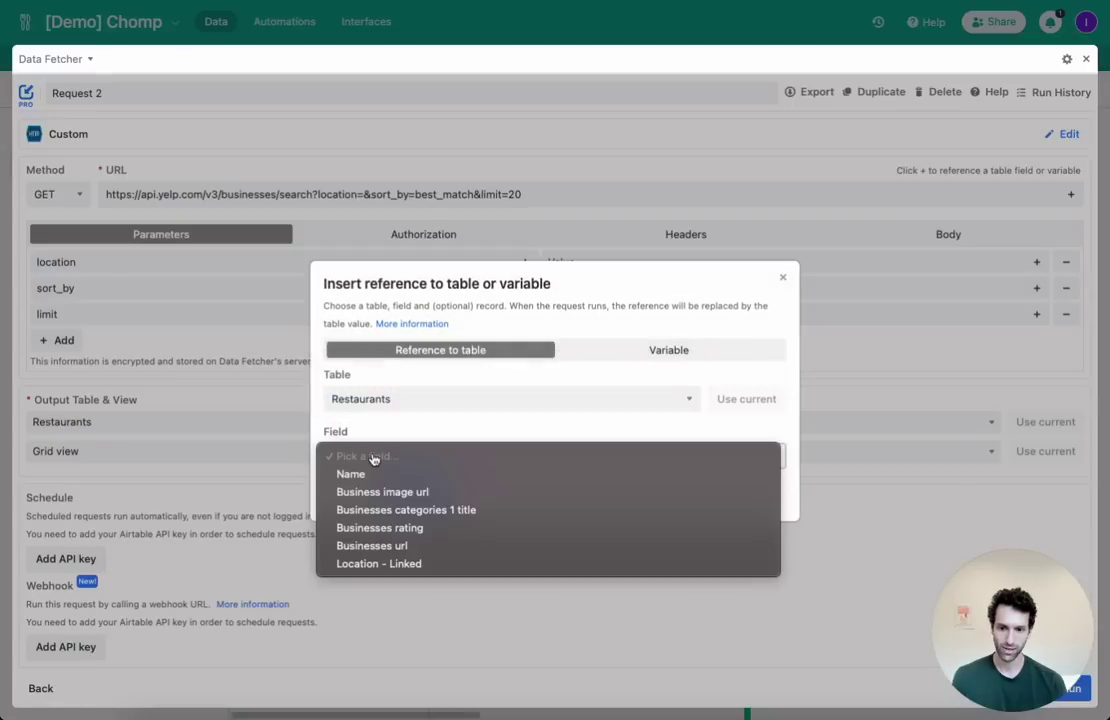
{"action": "left_click", "coordinate": [397, 390]}
- Point the location reference at the Locations table's Name for API field and confirm
{"action": "left_click", "coordinate": [366, 380]}
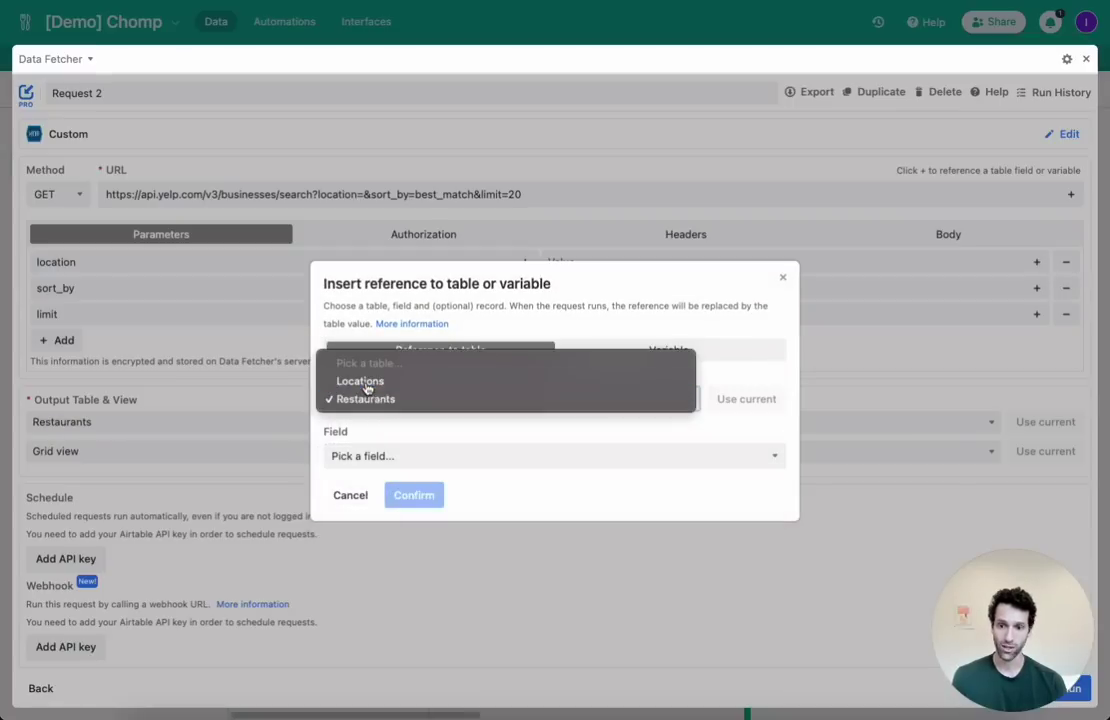
{"action": "left_click", "coordinate": [379, 456]}
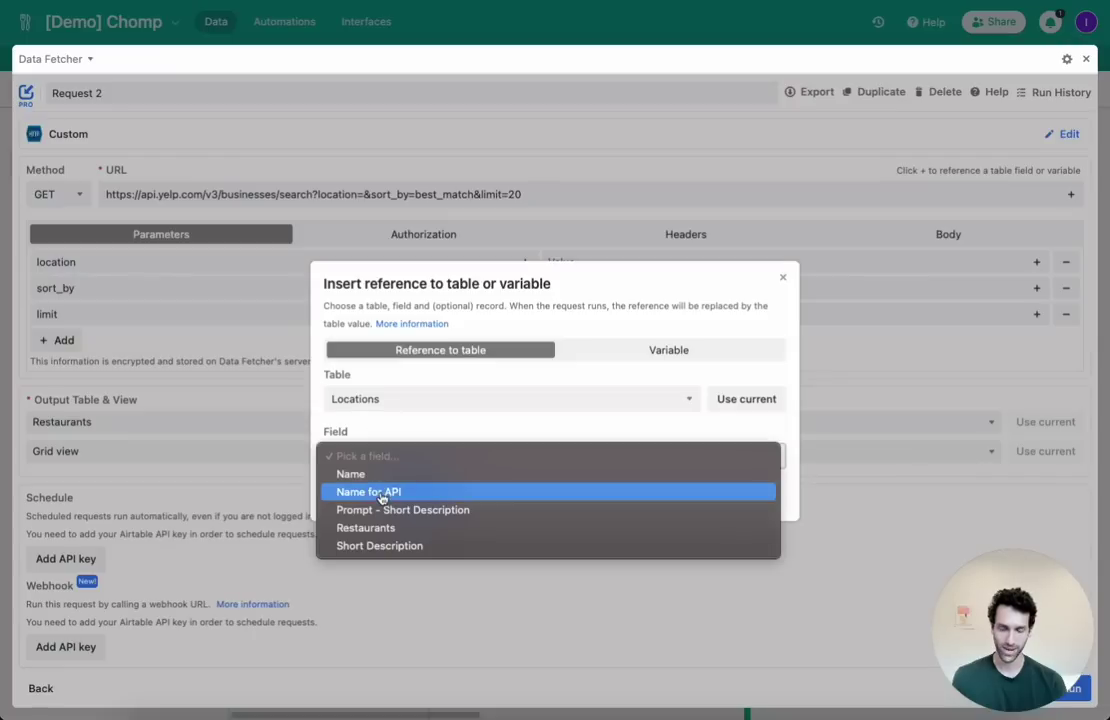
{"action": "left_click", "coordinate": [380, 492]}
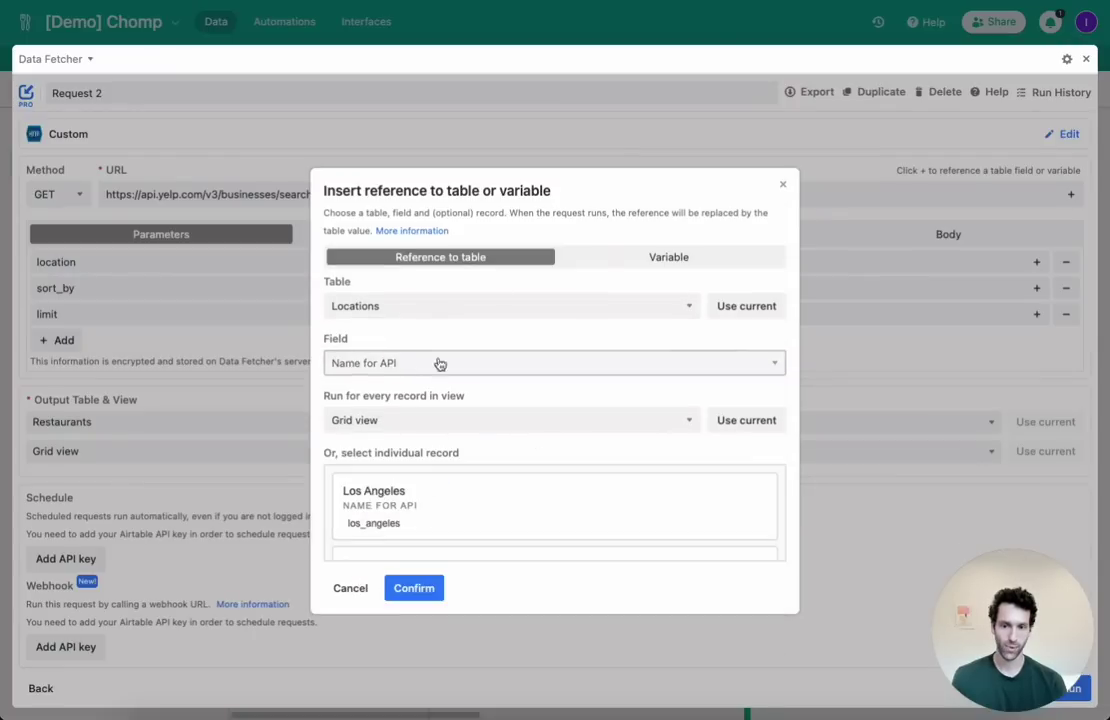
{"action": "scroll", "coordinate": [416, 505], "scroll_direction": "up", "scroll_amount": 2}
{"action": "scroll", "coordinate": [416, 505], "scroll_direction": "down", "scroll_amount": 3}
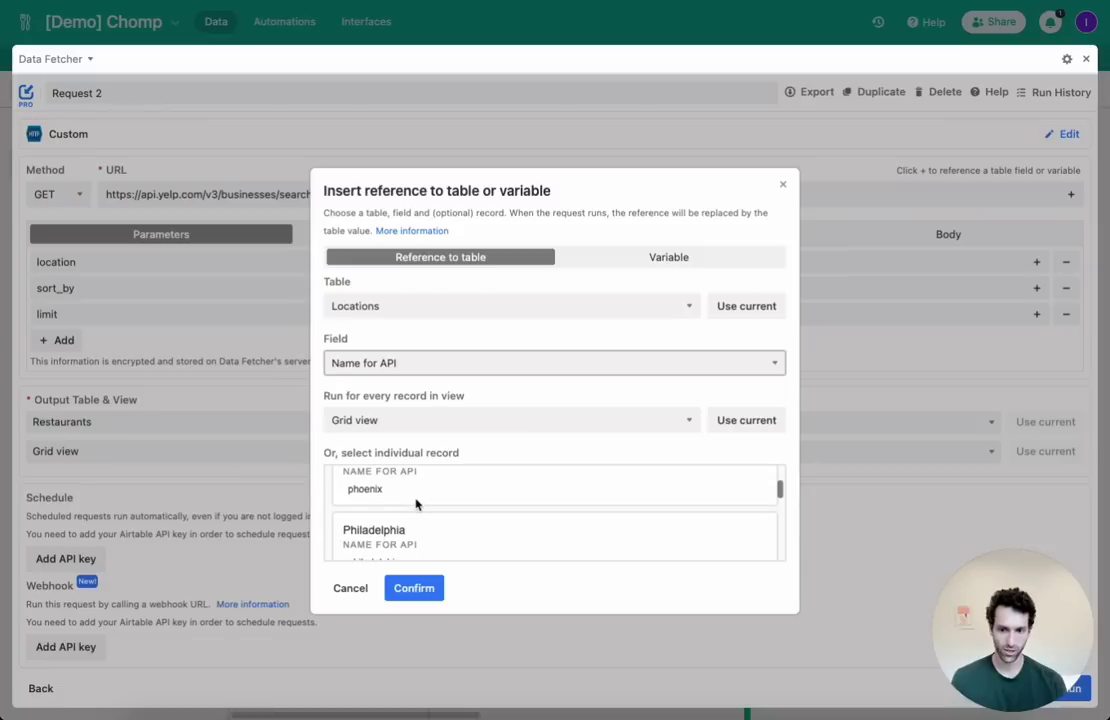
{"action": "scroll", "coordinate": [416, 507], "scroll_direction": "up", "scroll_amount": 3}
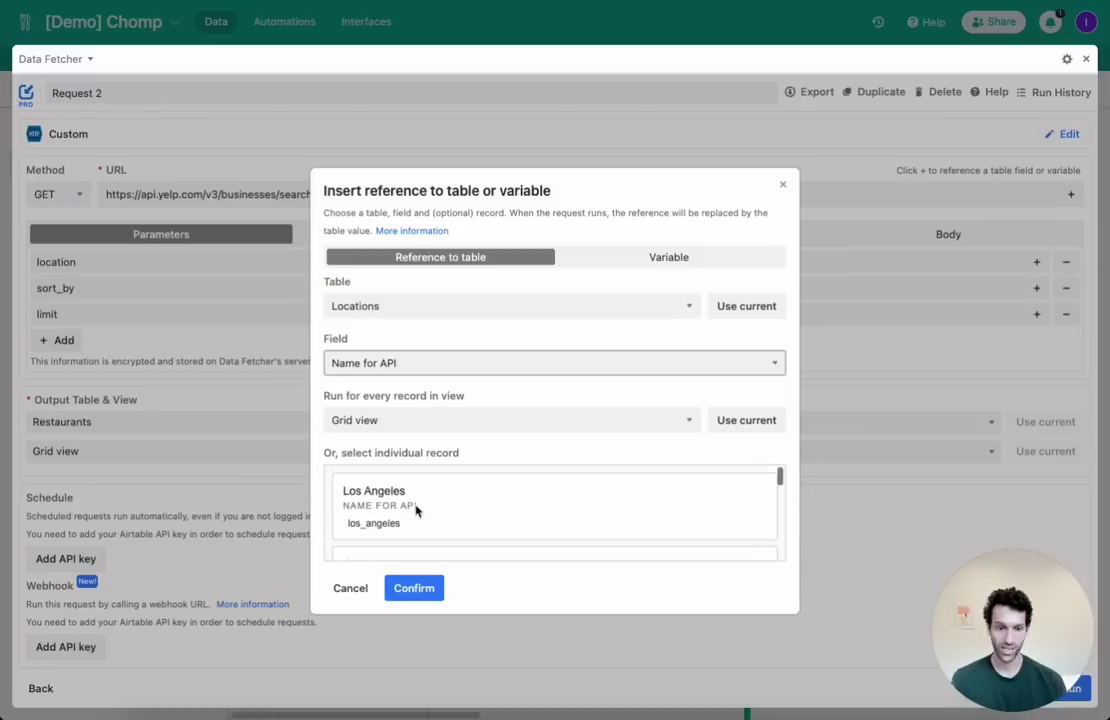
{"action": "left_click", "coordinate": [414, 588]}
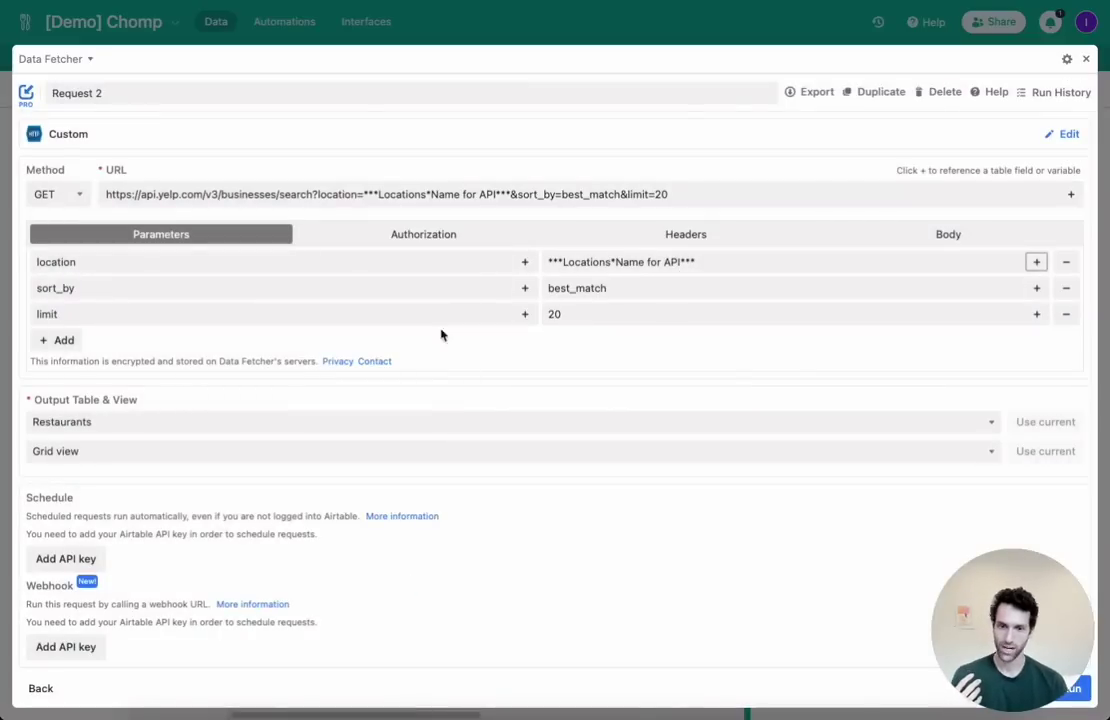
- Change the limit parameter to 2 and expand the Advanced settings
{"action": "left_click", "coordinate": [583, 315]}
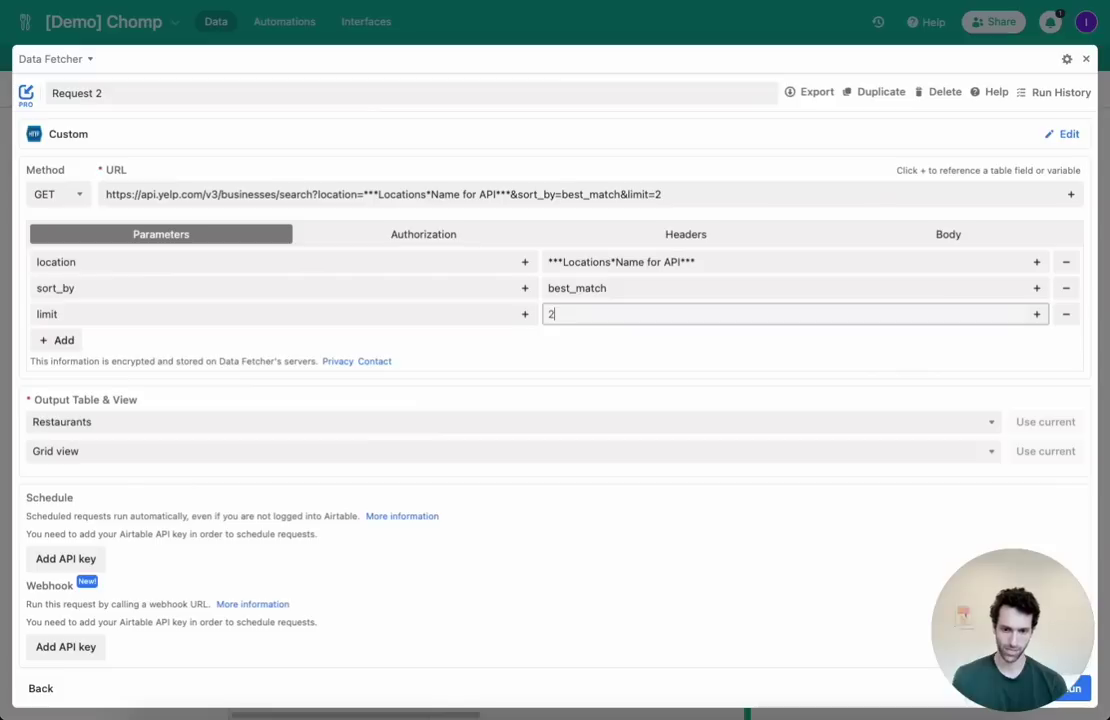
{"action": "left_click", "coordinate": [556, 366]}
{"action": "scroll", "coordinate": [556, 366], "scroll_direction": "down", "scroll_amount": 1}
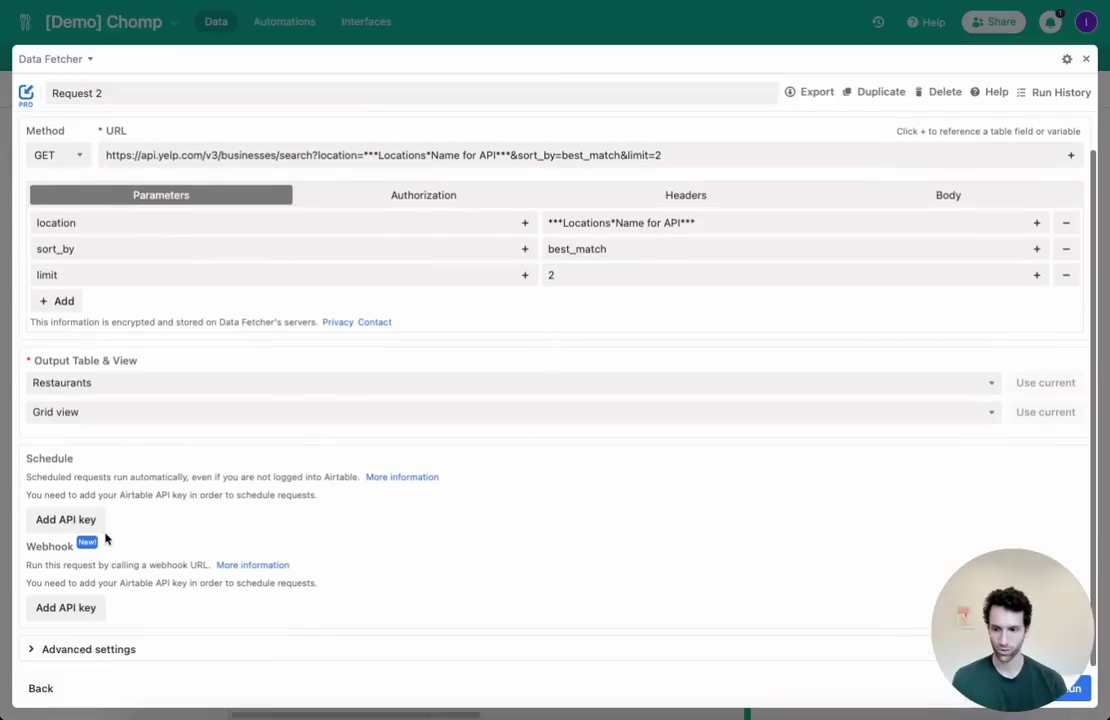
{"action": "left_click", "coordinate": [72, 652]}
{"action": "scroll", "coordinate": [157, 434], "scroll_direction": "down", "scroll_amount": 6}
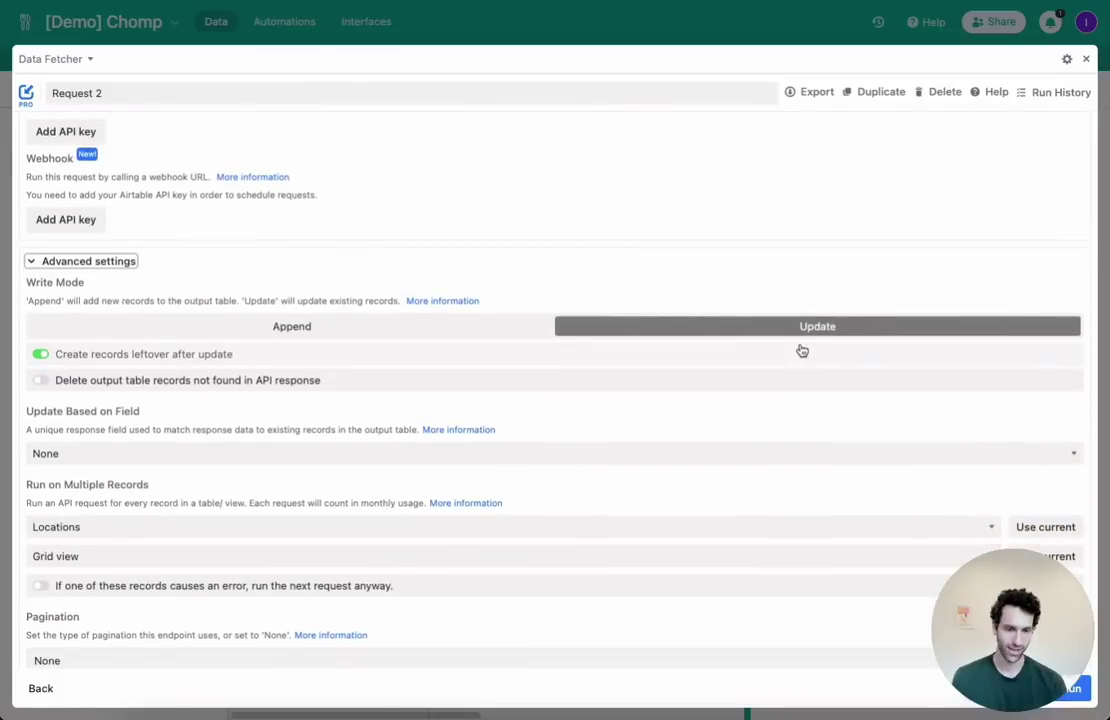
{"action": "left_click_drag", "start_coordinate": [990, 603], "coordinate": [786, 604]}
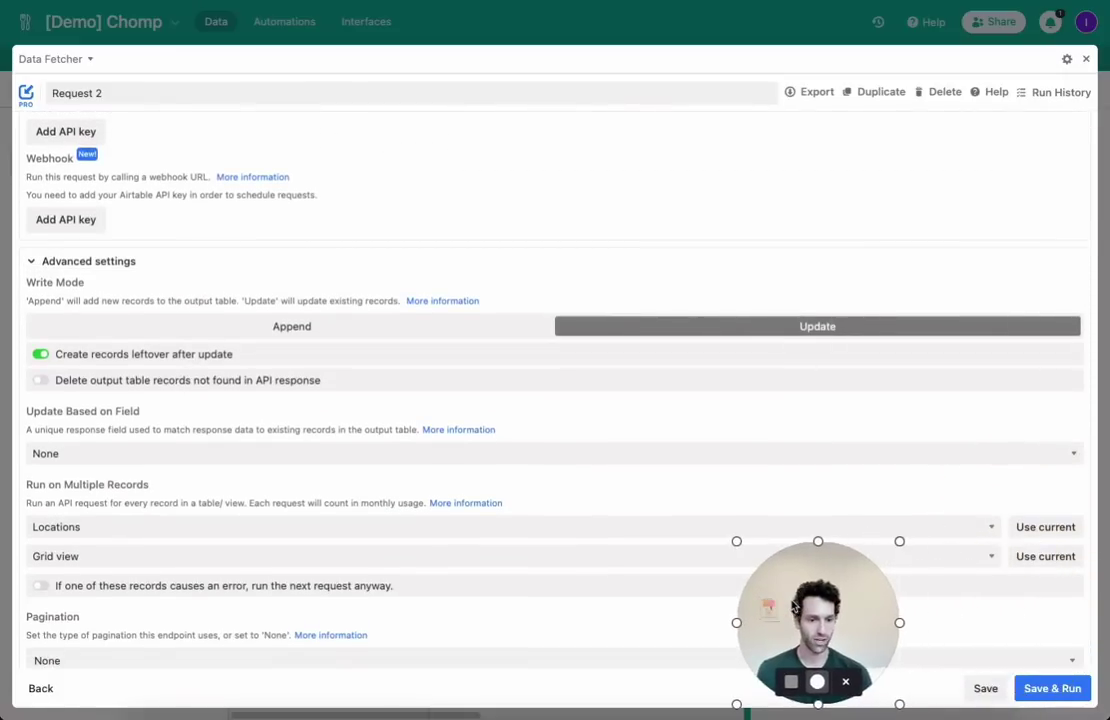
- Save and run the request, then dismiss the 400 missing-Authorization error
{"action": "left_click", "coordinate": [1052, 688]}
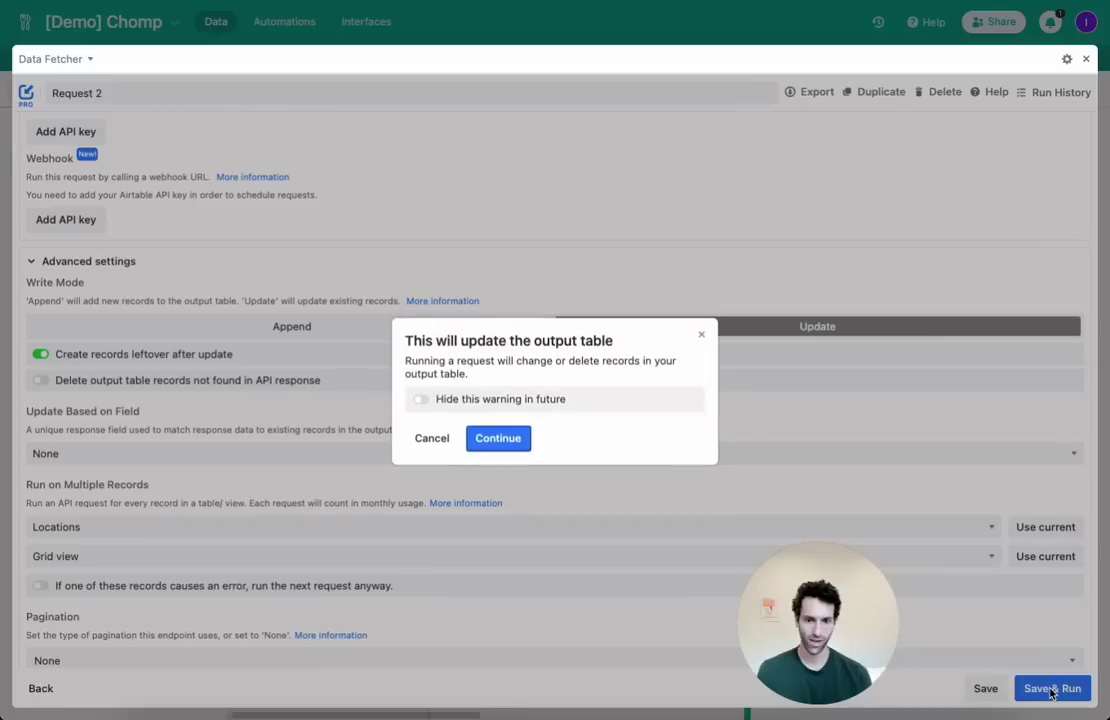
{"action": "left_click", "coordinate": [497, 438]}
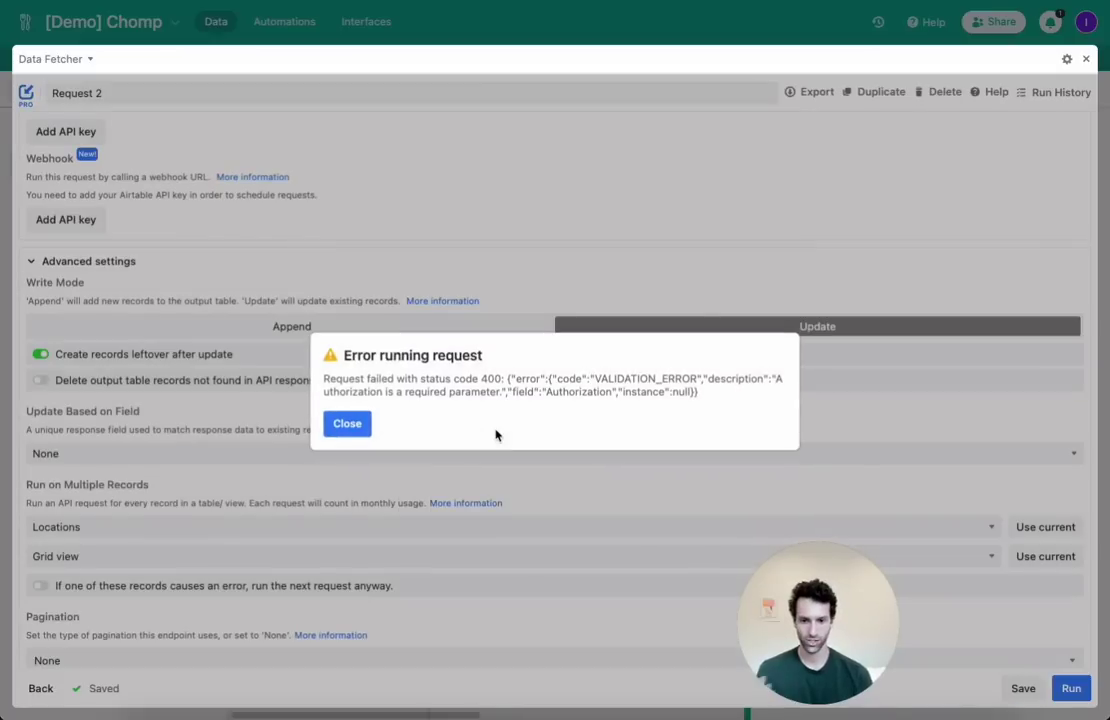
{"action": "left_click", "coordinate": [352, 424]}
{"action": "mouse_move", "coordinate": [838, 605]}
{"action": "left_click_drag", "start_coordinate": [838, 605], "coordinate": [1025, 602]}
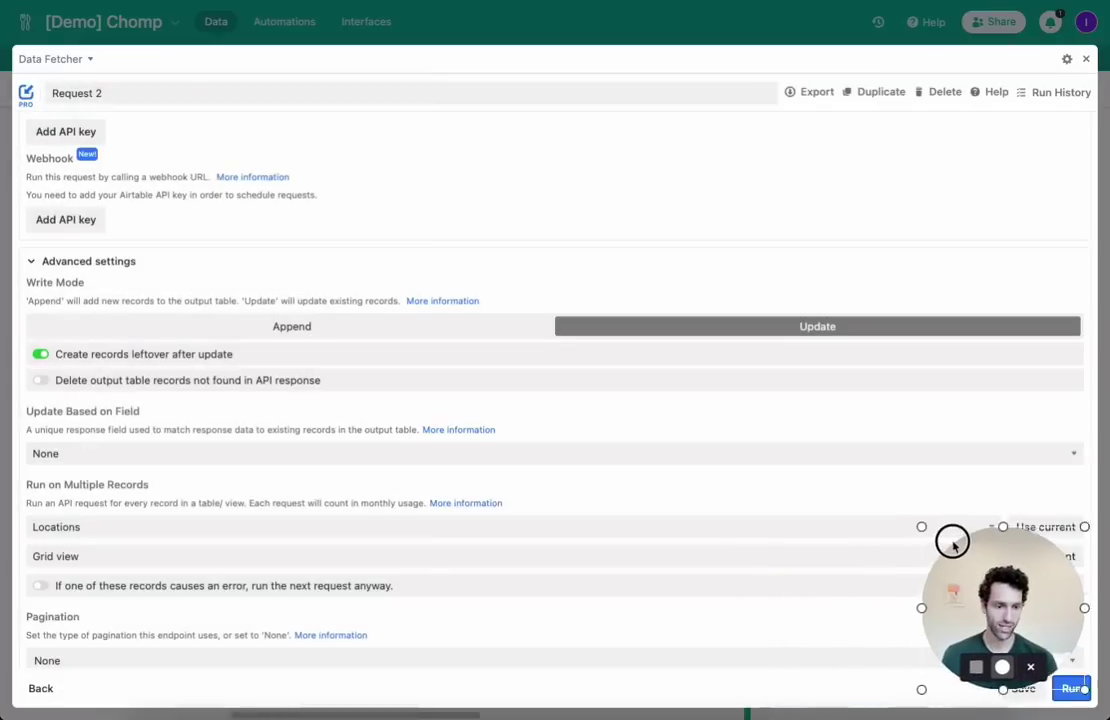
{"action": "scroll", "coordinate": [141, 255], "scroll_direction": "up", "scroll_amount": 5}
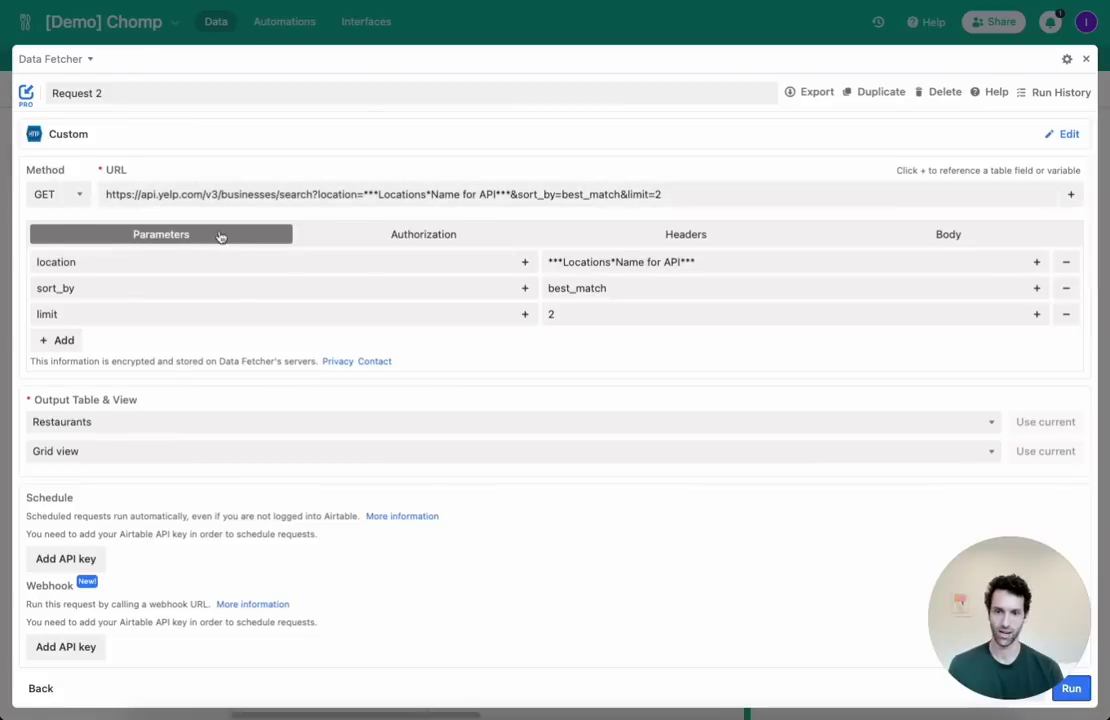
- Bring up the request's Authorization settings and its Type list, currently None
{"action": "left_click", "coordinate": [437, 234]}
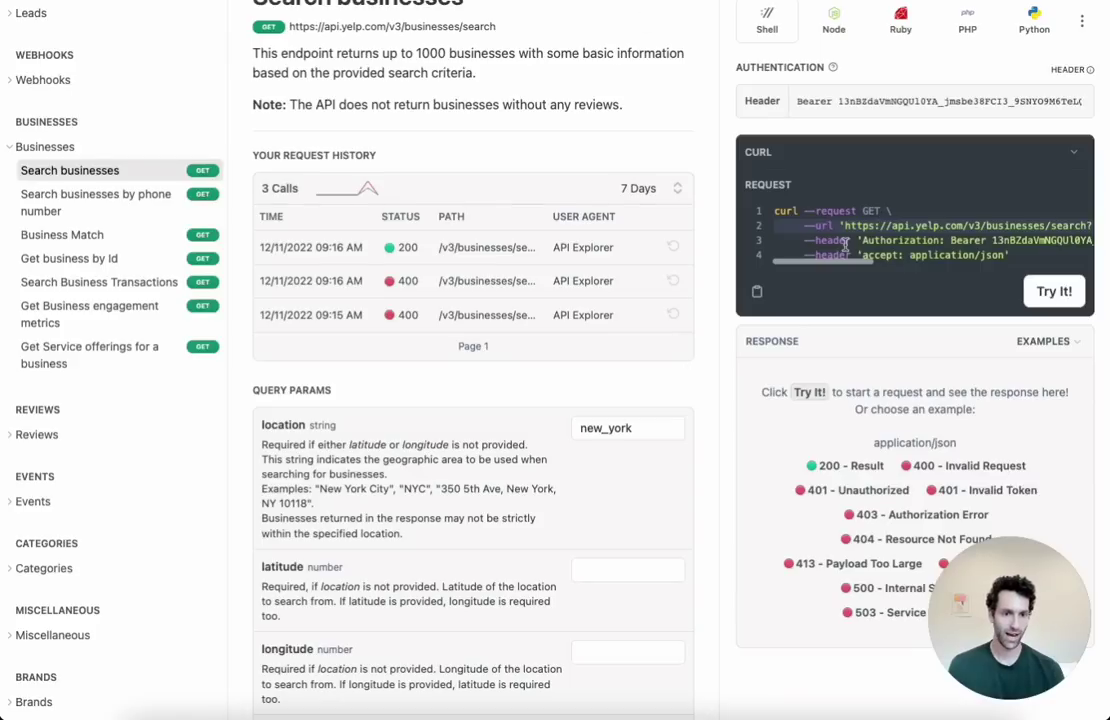
{"action": "left_click", "coordinate": [843, 242]}
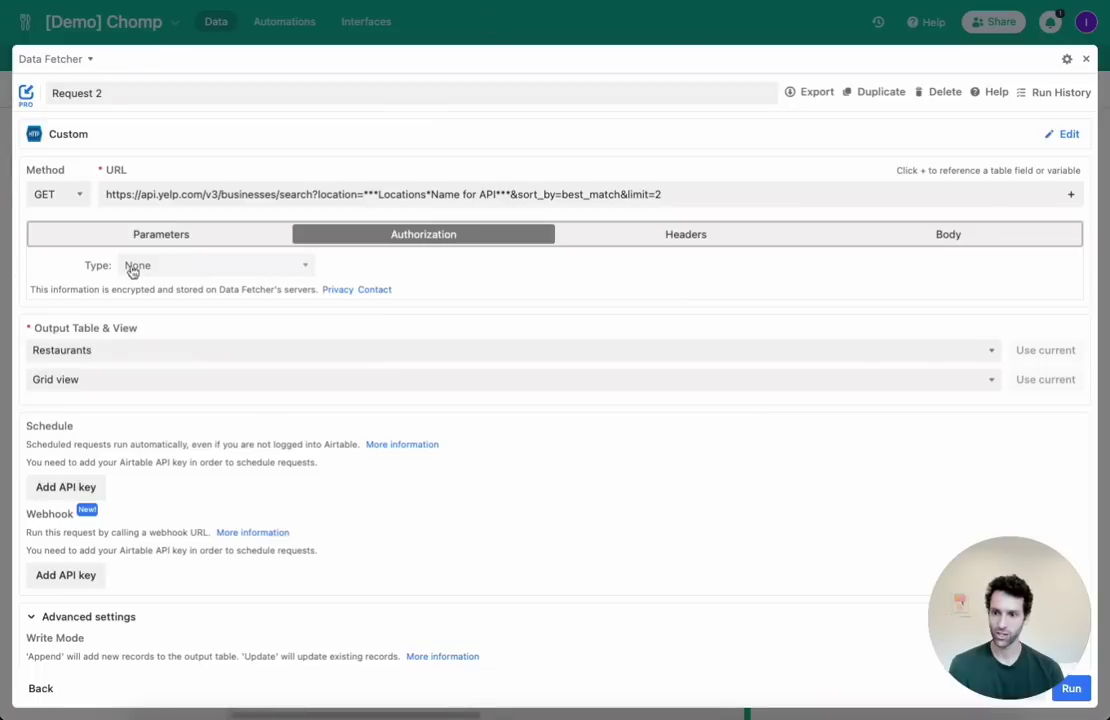
{"action": "left_click", "coordinate": [141, 266]}
- Set the authorization type to Bearer Token and review Yelp's cURL header sample
{"action": "left_click", "coordinate": [163, 284]}
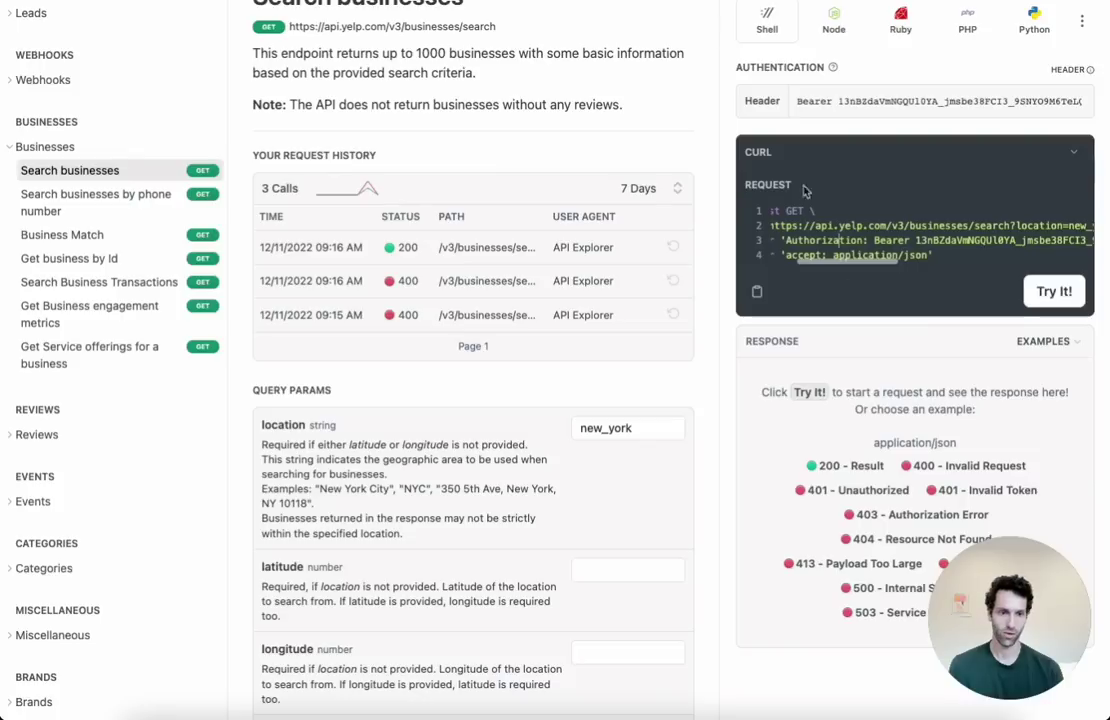
{"action": "scroll", "coordinate": [916, 241], "scroll_direction": "right", "scroll_amount": 5}
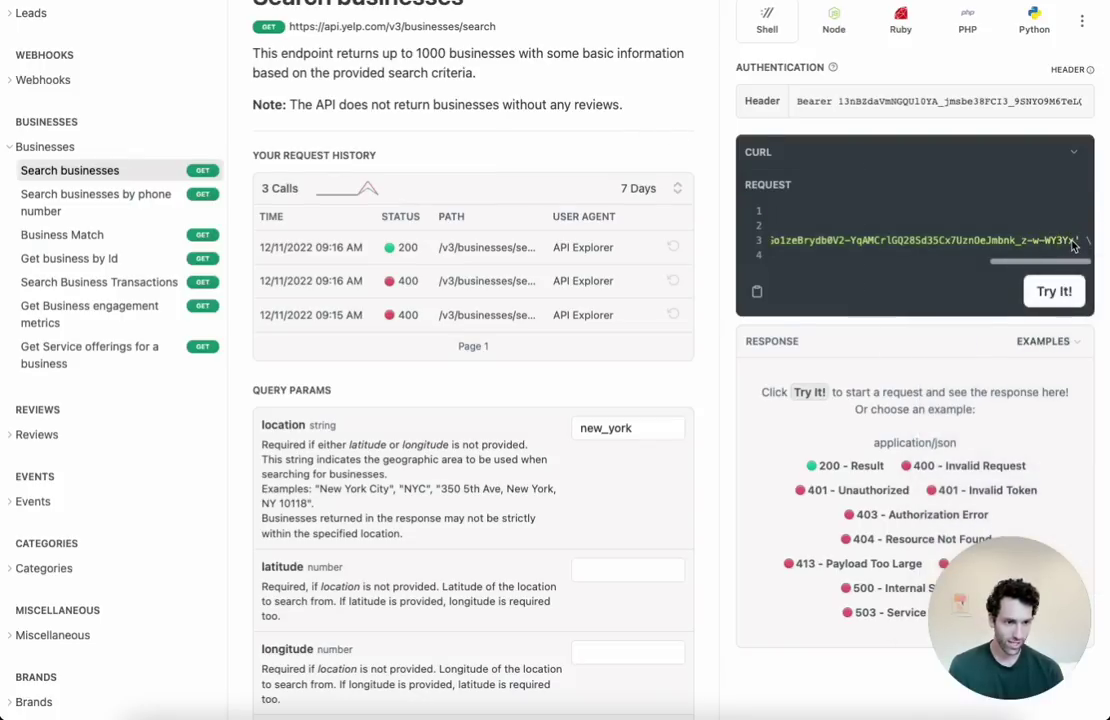
{"action": "scroll", "coordinate": [1077, 245], "scroll_direction": "left", "scroll_amount": 10}
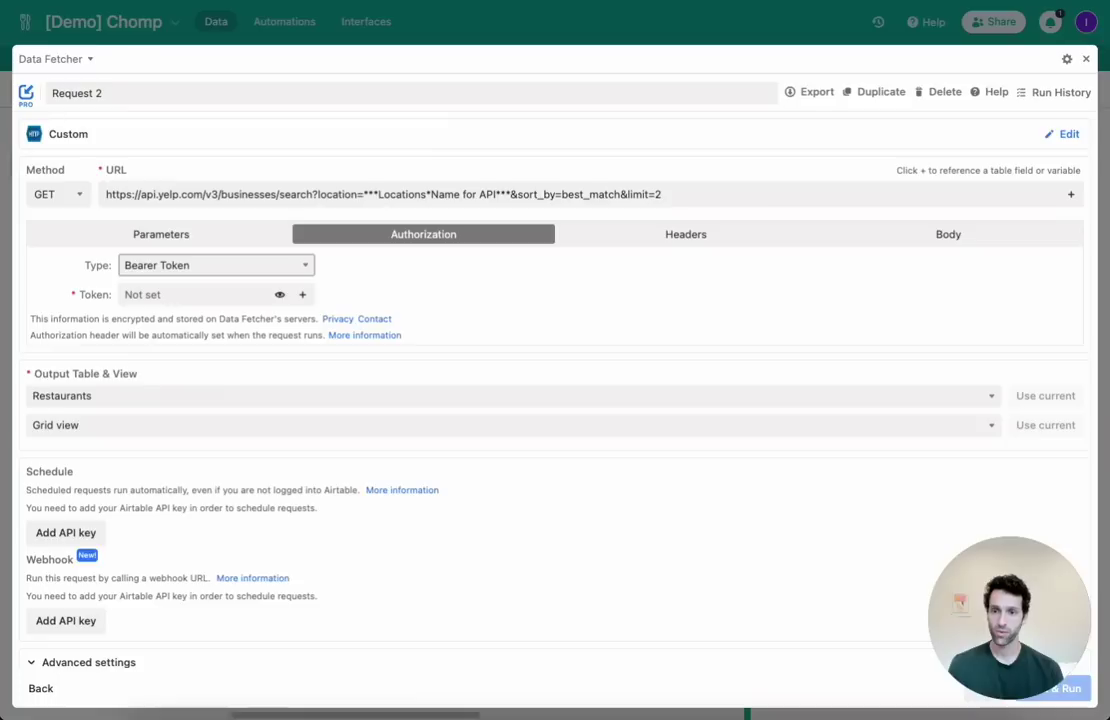
- Paste the Yelp API key as the bearer token and add an accept: application/json header
{"action": "left_click", "coordinate": [151, 295]}
{"action": "key", "text": "super+v"}
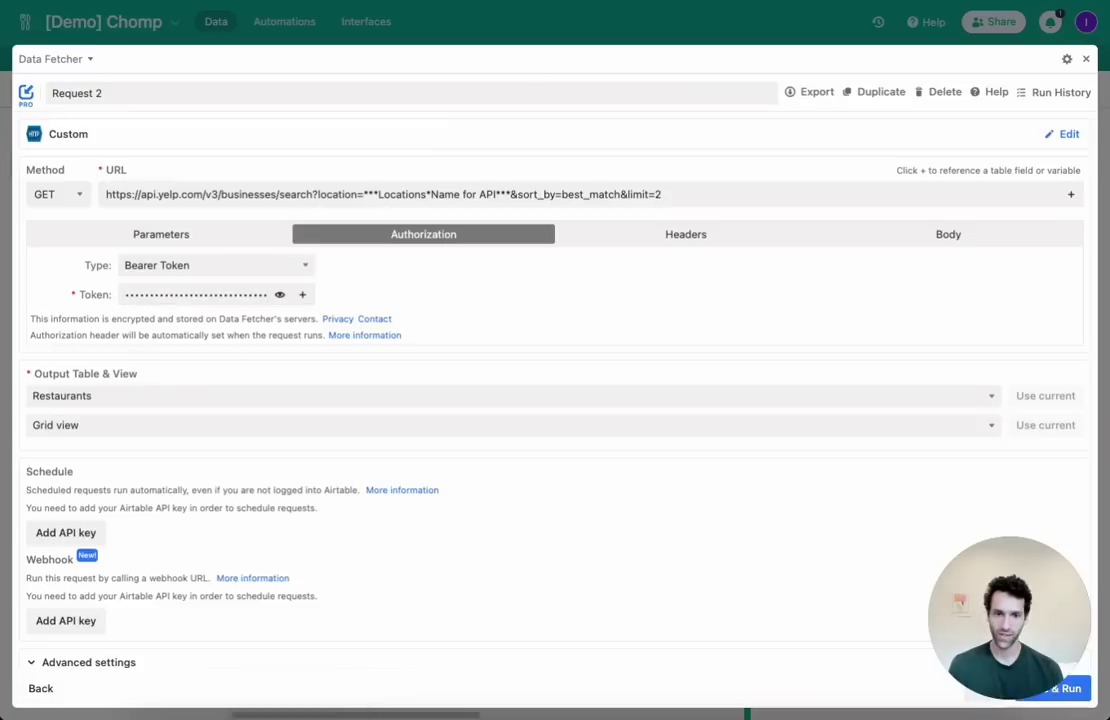
{"action": "left_click", "coordinate": [685, 236]}
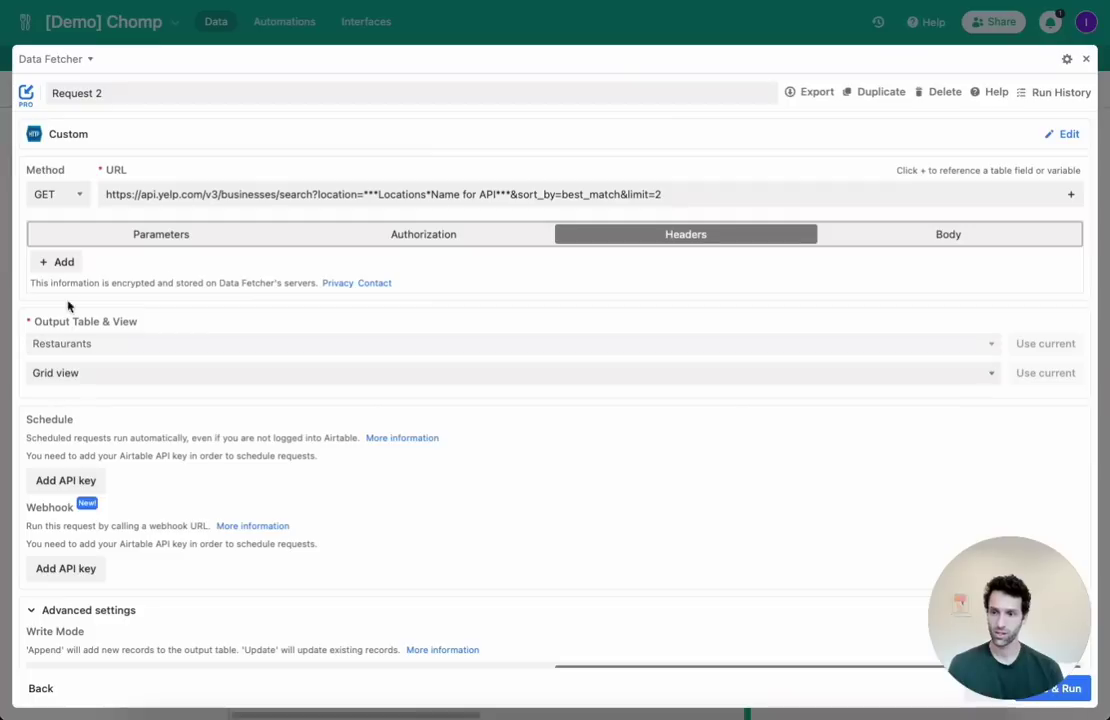
{"action": "left_click", "coordinate": [57, 261]}
{"action": "left_click", "coordinate": [582, 259]}
{"action": "type", "text": "application/jso"}
{"action": "left_click", "coordinate": [409, 267]}
{"action": "type", "text": "accept"}
{"action": "key", "text": "Tab"}
{"action": "key", "text": "End"}
{"action": "type", "text": "n"}
{"action": "left_click", "coordinate": [489, 291]}
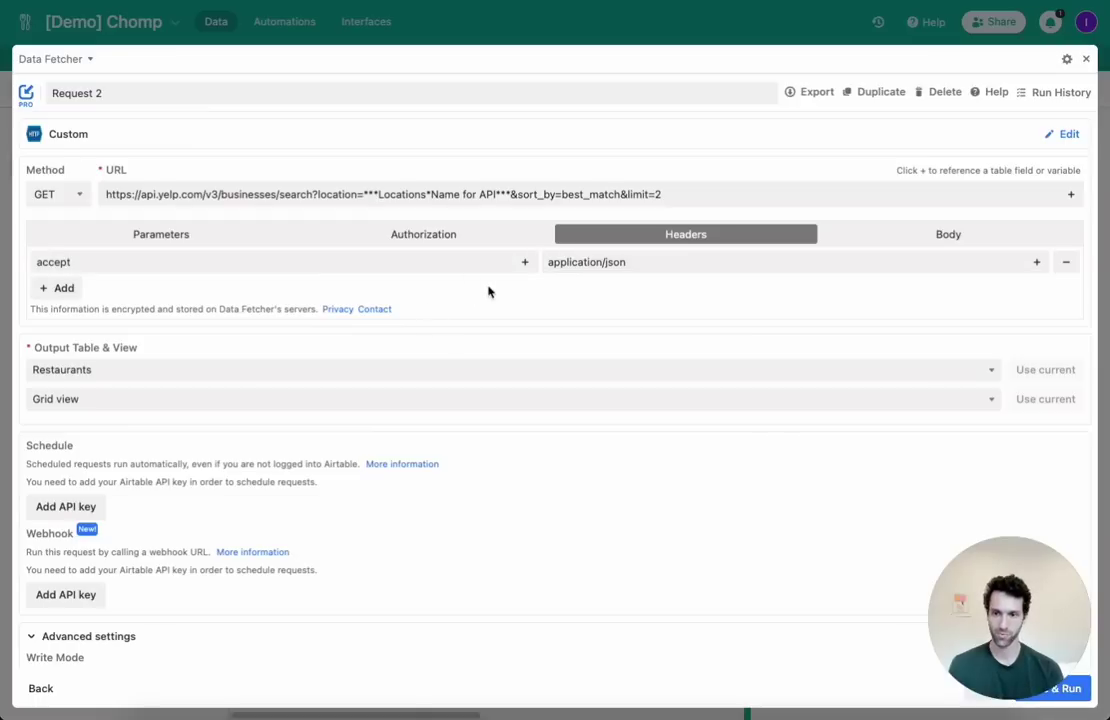
- Save and run the request, confirming the output table update
{"action": "scroll", "coordinate": [731, 372], "scroll_direction": "down", "scroll_amount": 3}
{"action": "left_click_drag", "start_coordinate": [922, 514], "coordinate": [782, 590]}
{"action": "left_click", "coordinate": [1055, 688]}
{"action": "left_click", "coordinate": [495, 445]}
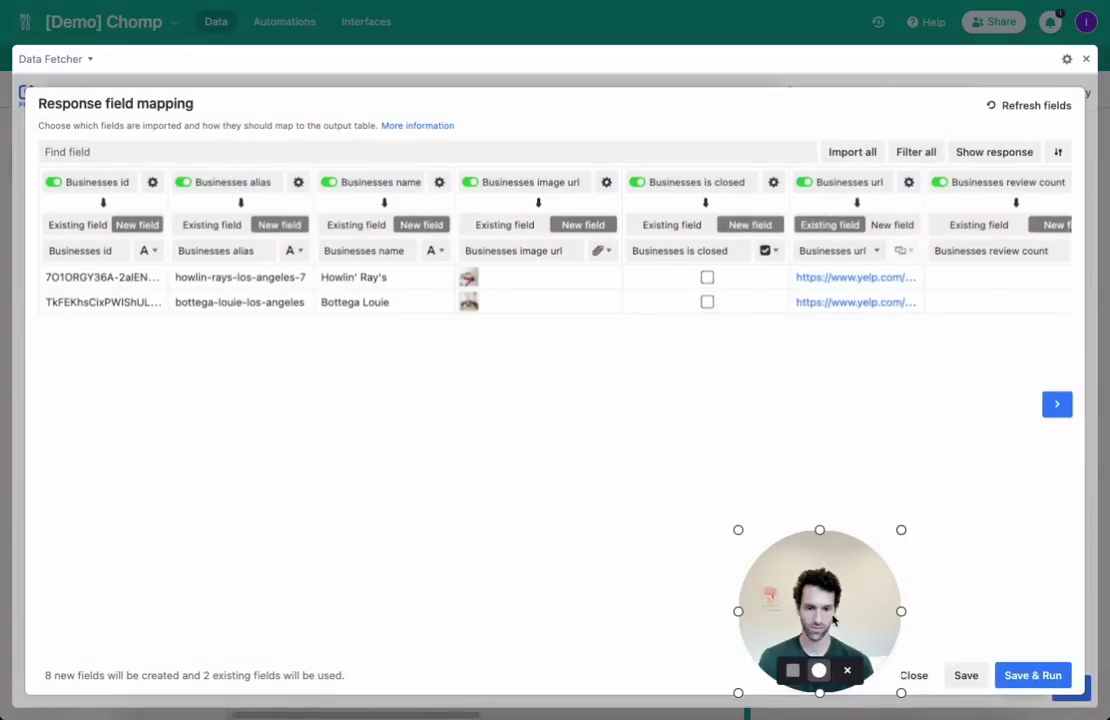
{"action": "left_click_drag", "start_coordinate": [832, 615], "coordinate": [1021, 605]}
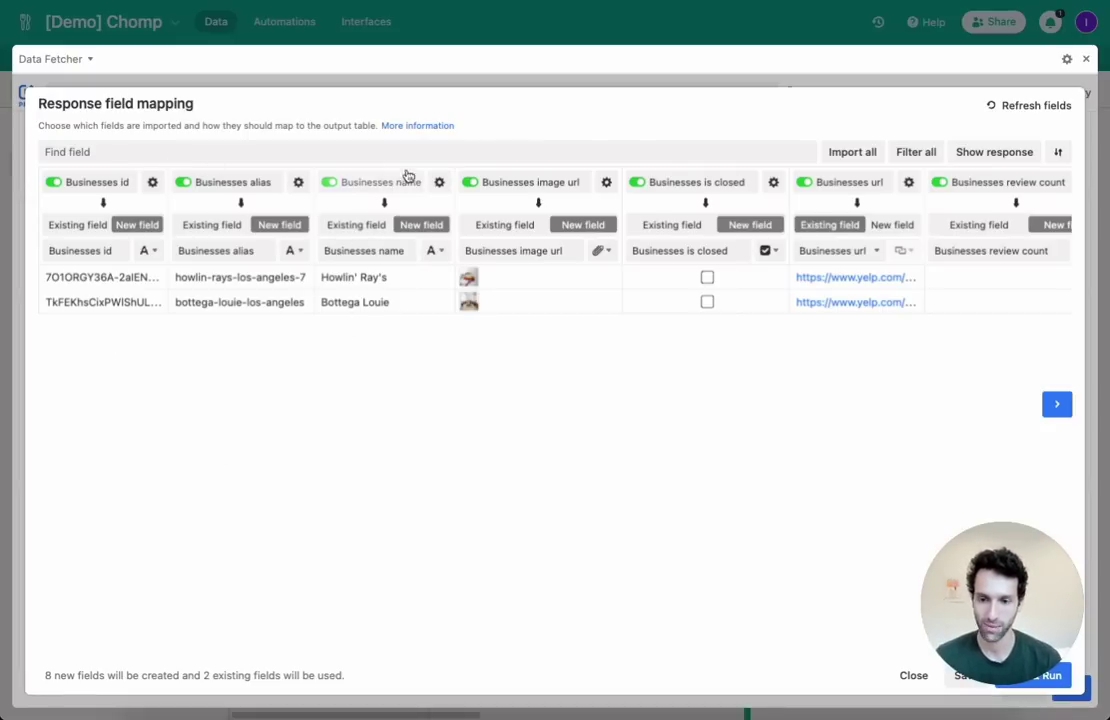
- Map Businesses name to Name and image url to Business image url
{"action": "left_click", "coordinate": [358, 226]}
{"action": "left_click", "coordinate": [354, 250]}
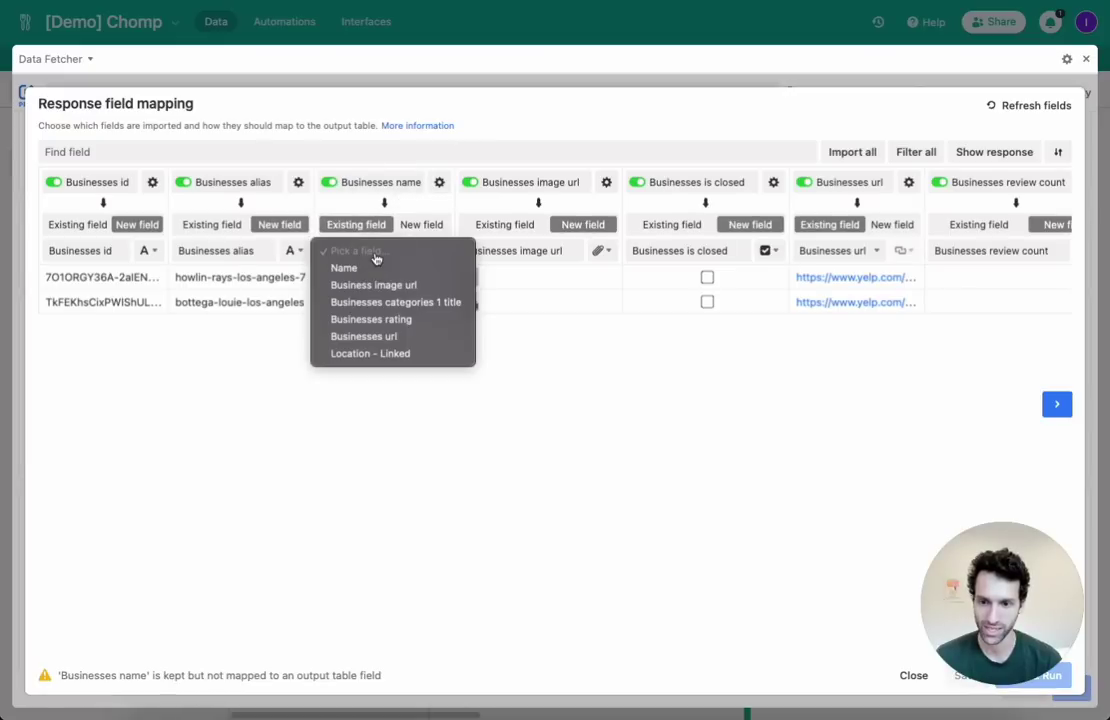
{"action": "left_click", "coordinate": [366, 270]}
{"action": "left_click", "coordinate": [505, 224]}
{"action": "left_click", "coordinate": [671, 224]}
{"action": "left_click", "coordinate": [645, 228]}
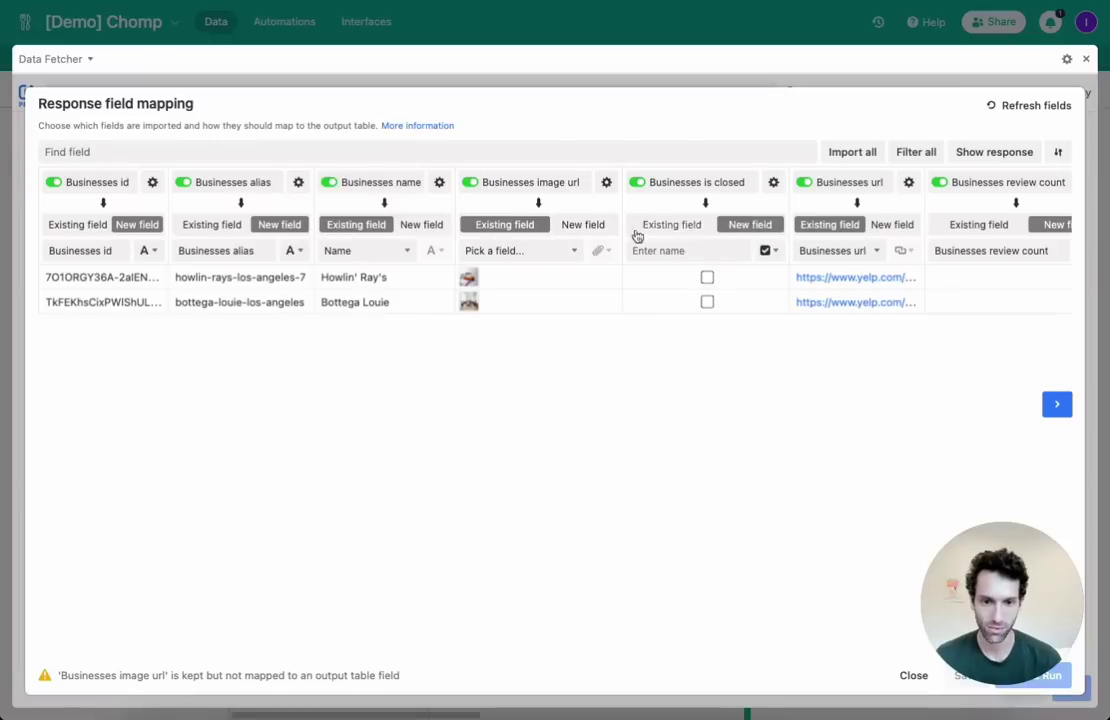
{"action": "left_click", "coordinate": [535, 249]}
{"action": "left_click", "coordinate": [555, 287]}
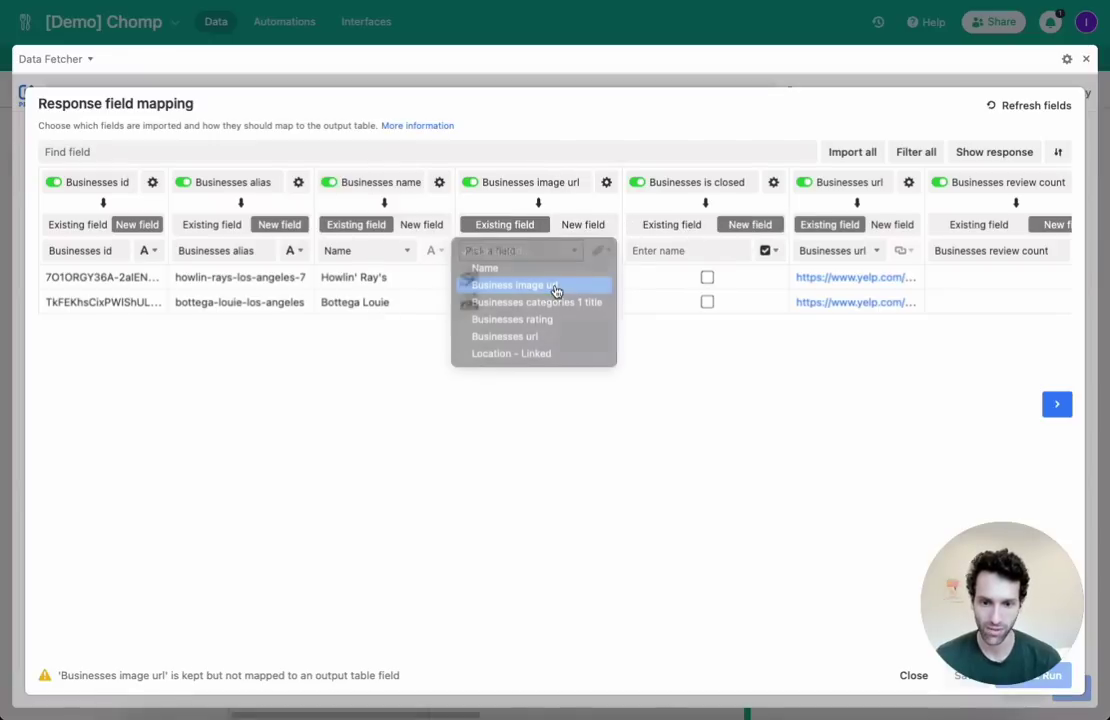
- Revert alias to a new field and exclude id, alias and is closed from the import
{"action": "left_click", "coordinate": [214, 224]}
{"action": "left_click", "coordinate": [238, 250]}
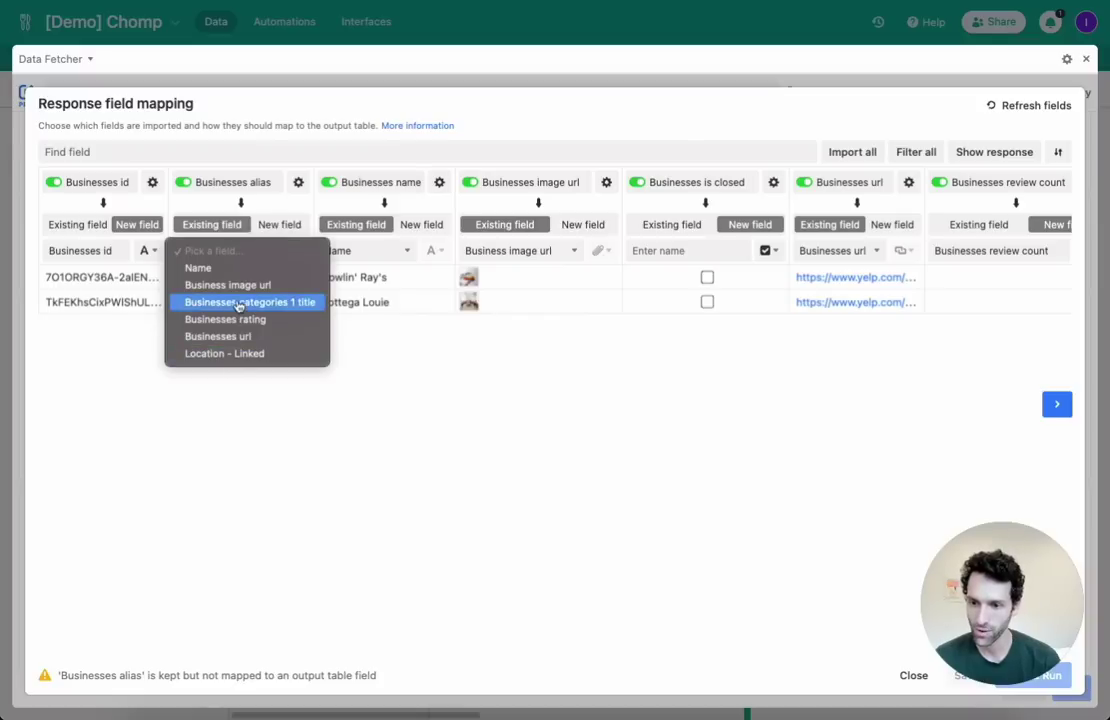
{"action": "left_click", "coordinate": [265, 225]}
{"action": "left_click", "coordinate": [277, 226]}
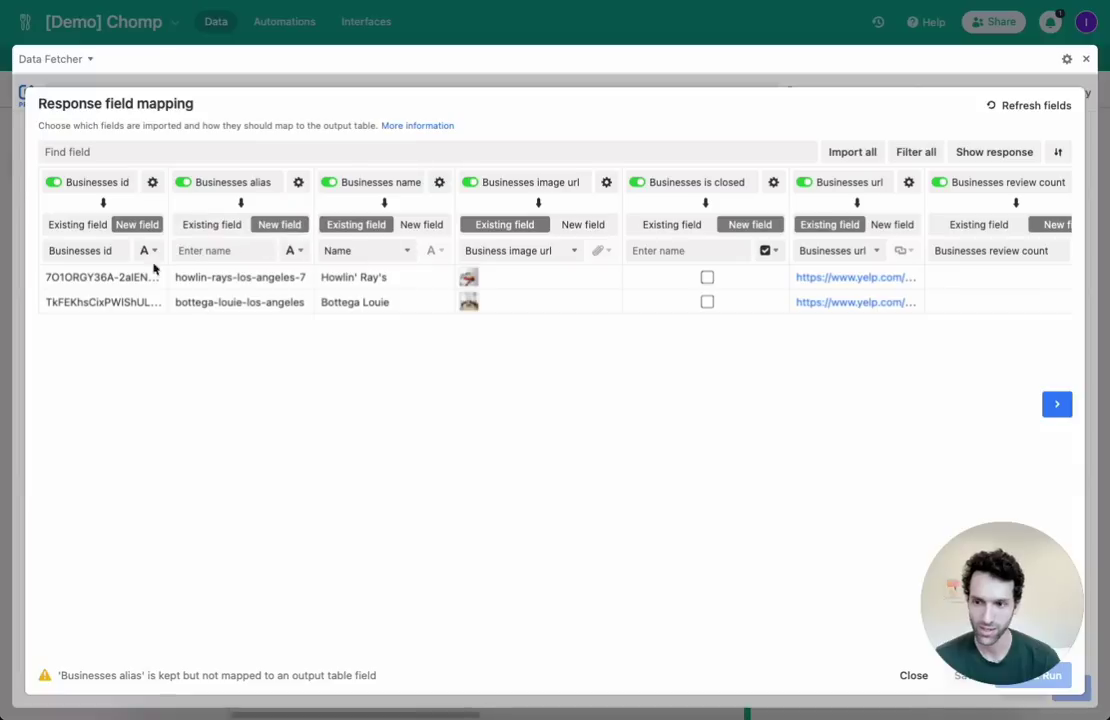
{"action": "left_click", "coordinate": [56, 183]}
{"action": "left_click", "coordinate": [181, 184]}
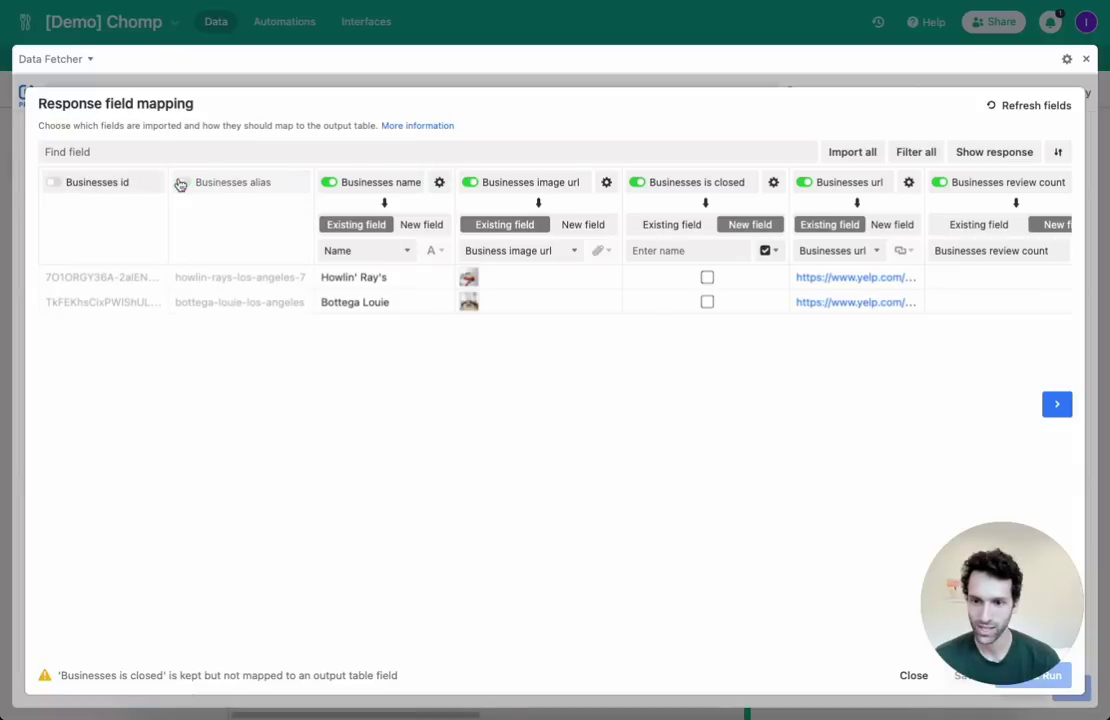
{"action": "left_click", "coordinate": [637, 182]}
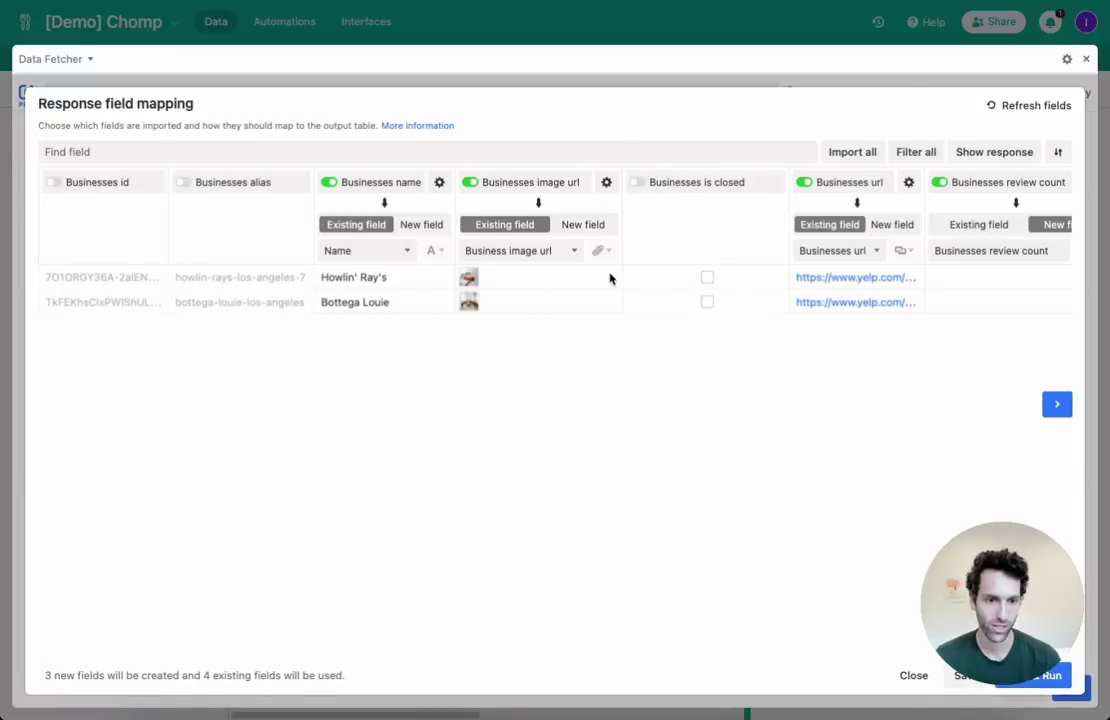
{"action": "scroll", "coordinate": [610, 277], "scroll_direction": "right", "scroll_amount": 4}
{"action": "scroll", "coordinate": [640, 280], "scroll_direction": "right", "scroll_amount": 10}
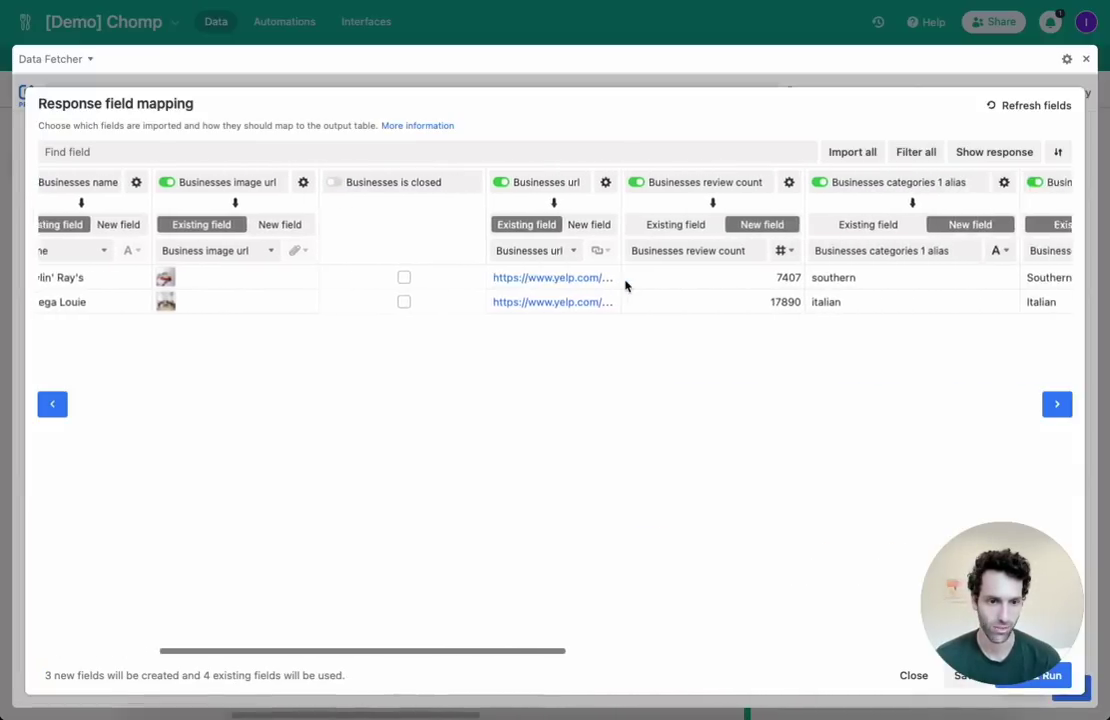
{"action": "scroll", "coordinate": [600, 277], "scroll_direction": "right", "scroll_amount": 10}
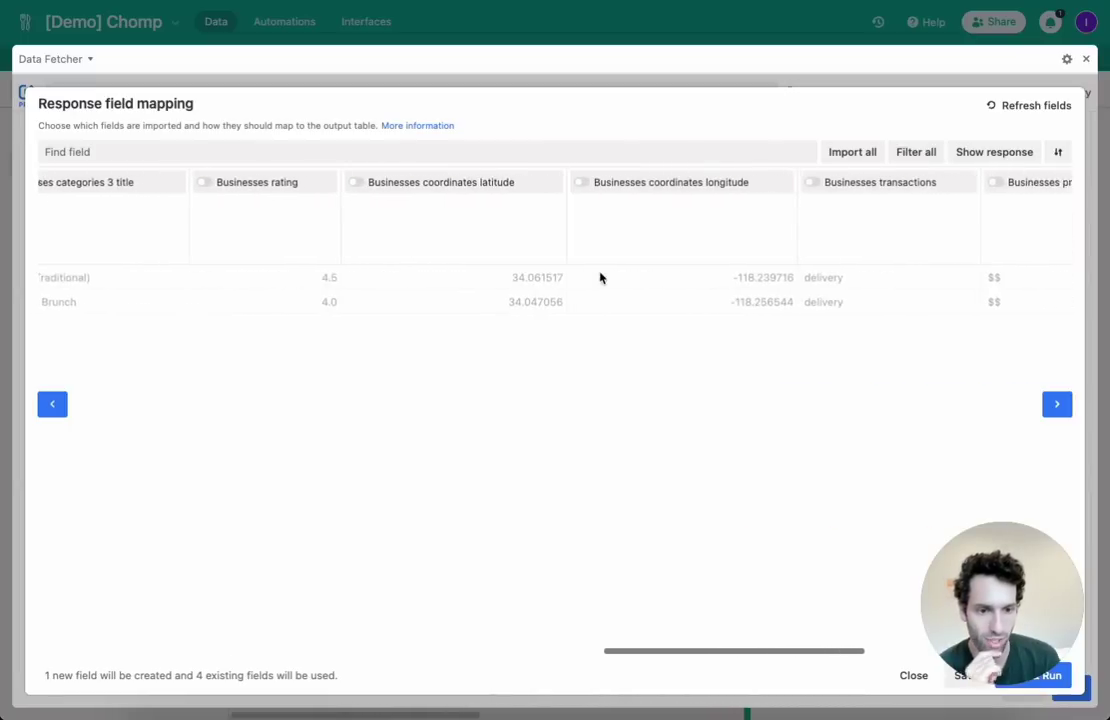
{"action": "scroll", "coordinate": [600, 277], "scroll_direction": "right", "scroll_amount": 10}
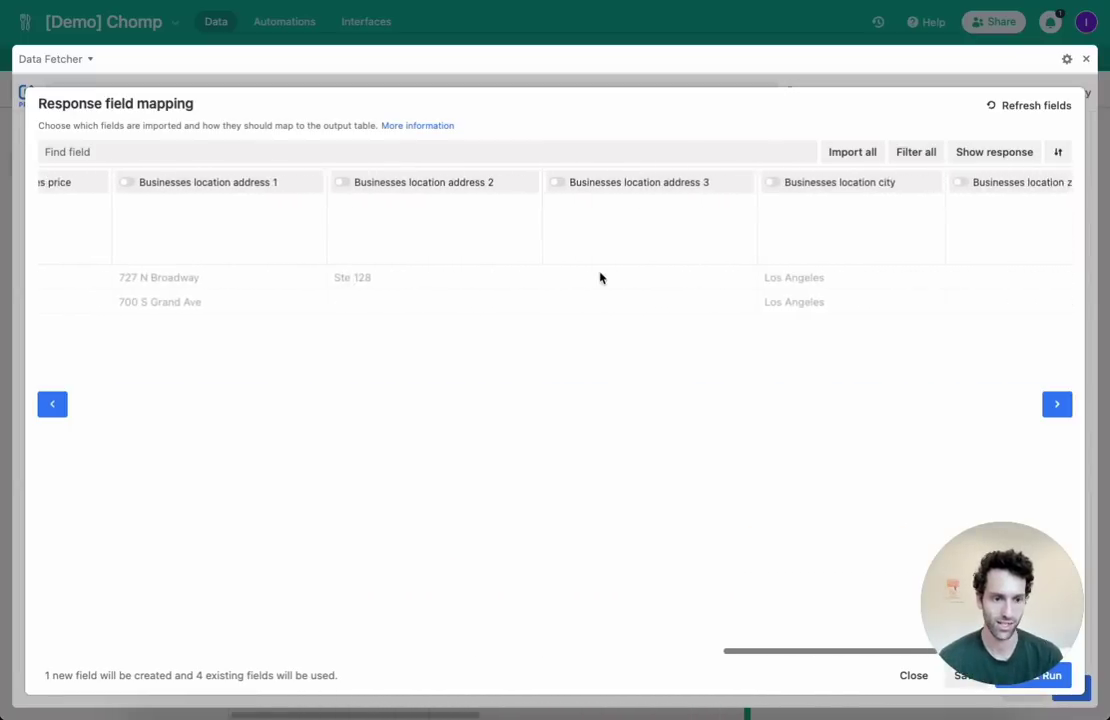
- Link location city to Location - Linked, then save, run and show the Restaurants table
{"action": "left_click", "coordinate": [560, 181]}
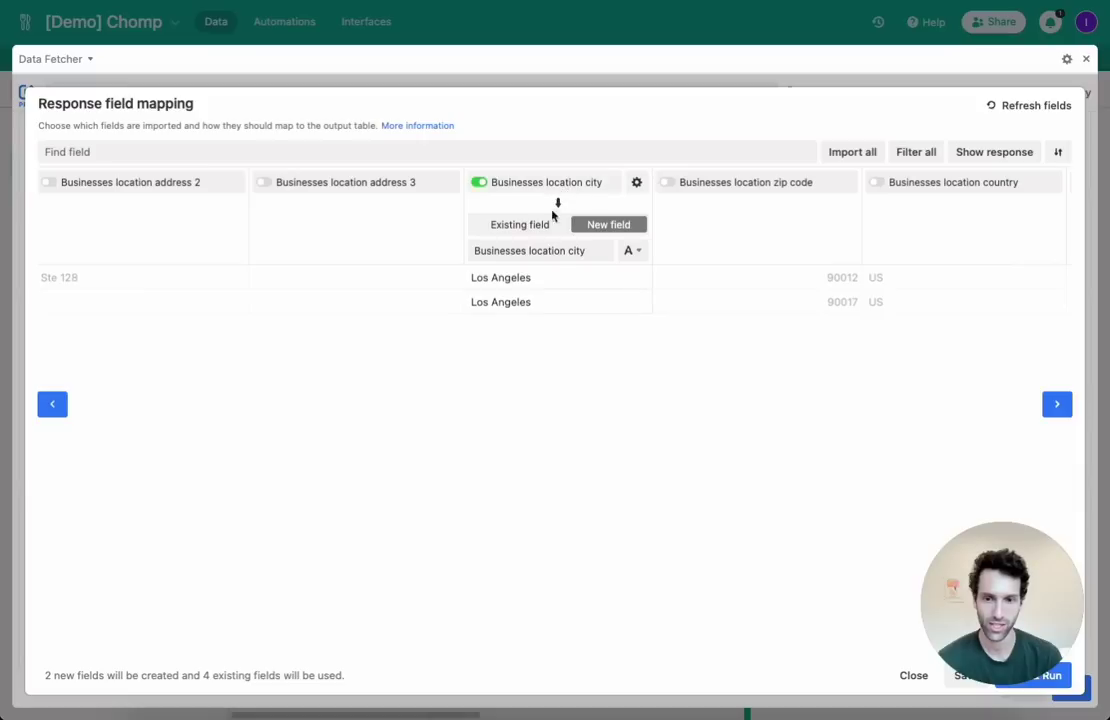
{"action": "left_click", "coordinate": [515, 224]}
{"action": "left_click", "coordinate": [520, 251]}
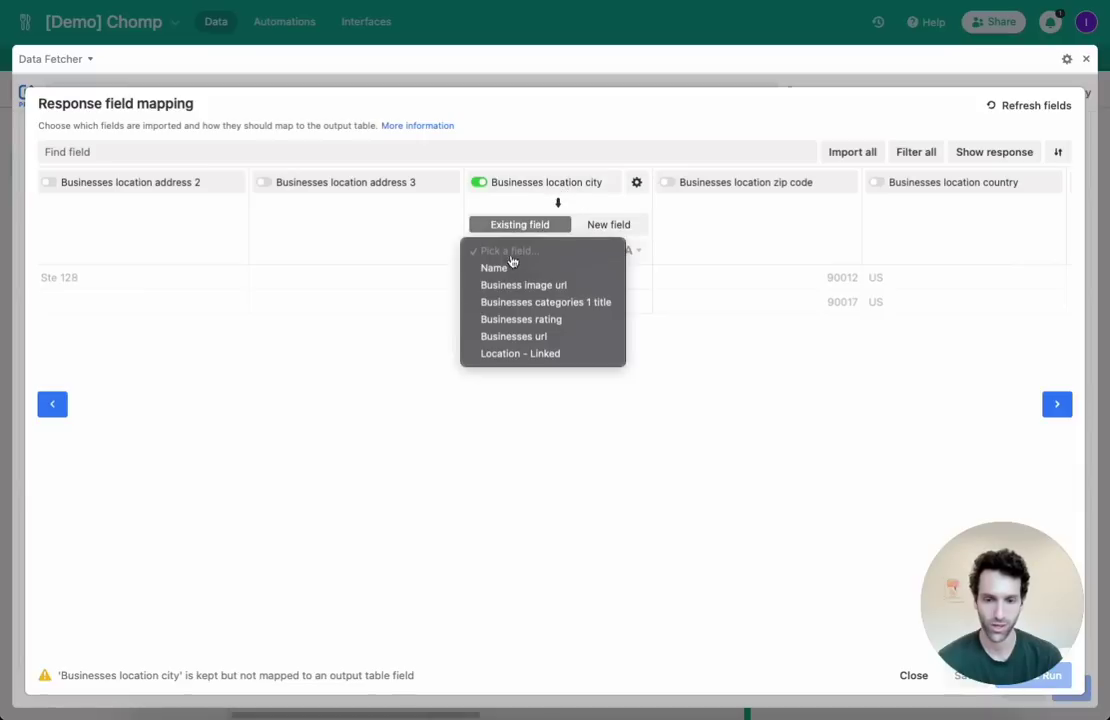
{"action": "left_click", "coordinate": [513, 355]}
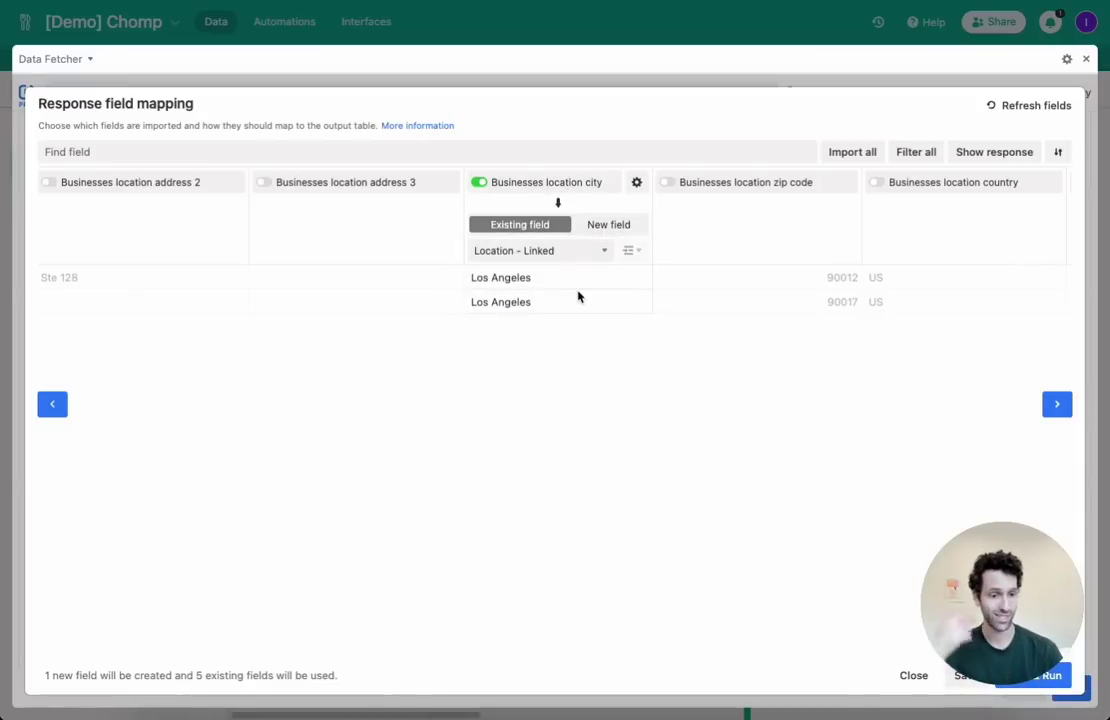
{"action": "scroll", "coordinate": [577, 296], "scroll_direction": "right", "scroll_amount": 20}
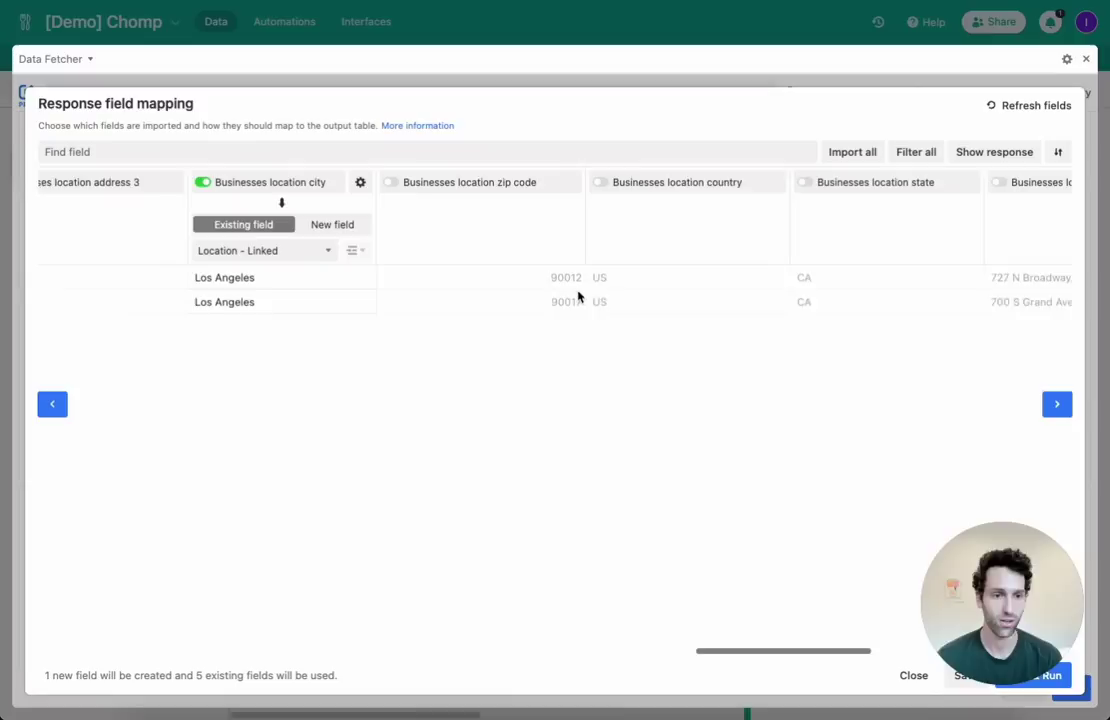
{"action": "scroll", "coordinate": [577, 296], "scroll_direction": "left", "scroll_amount": 20}
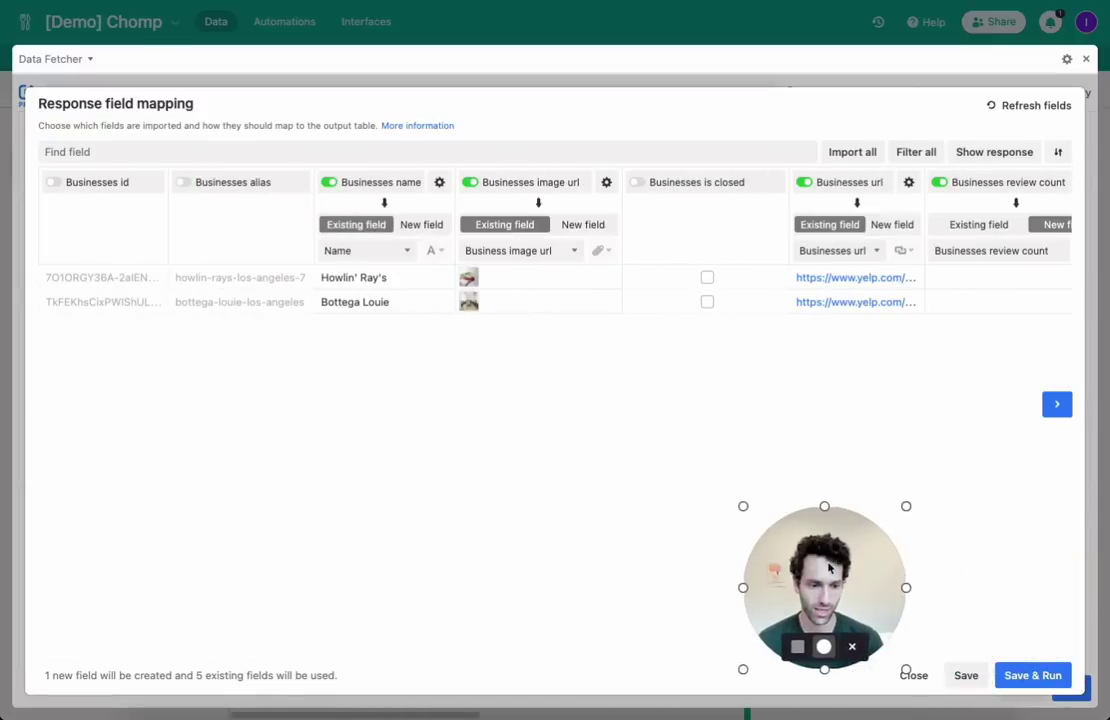
{"action": "left_click", "coordinate": [1036, 674]}
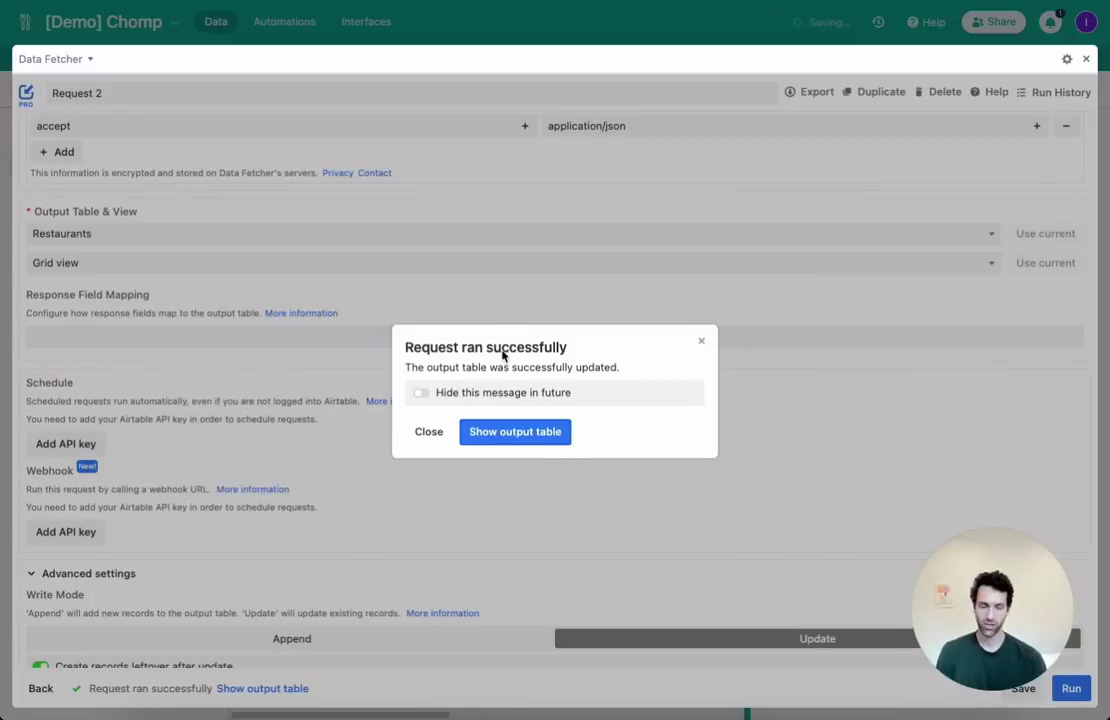
{"action": "left_click", "coordinate": [500, 434]}
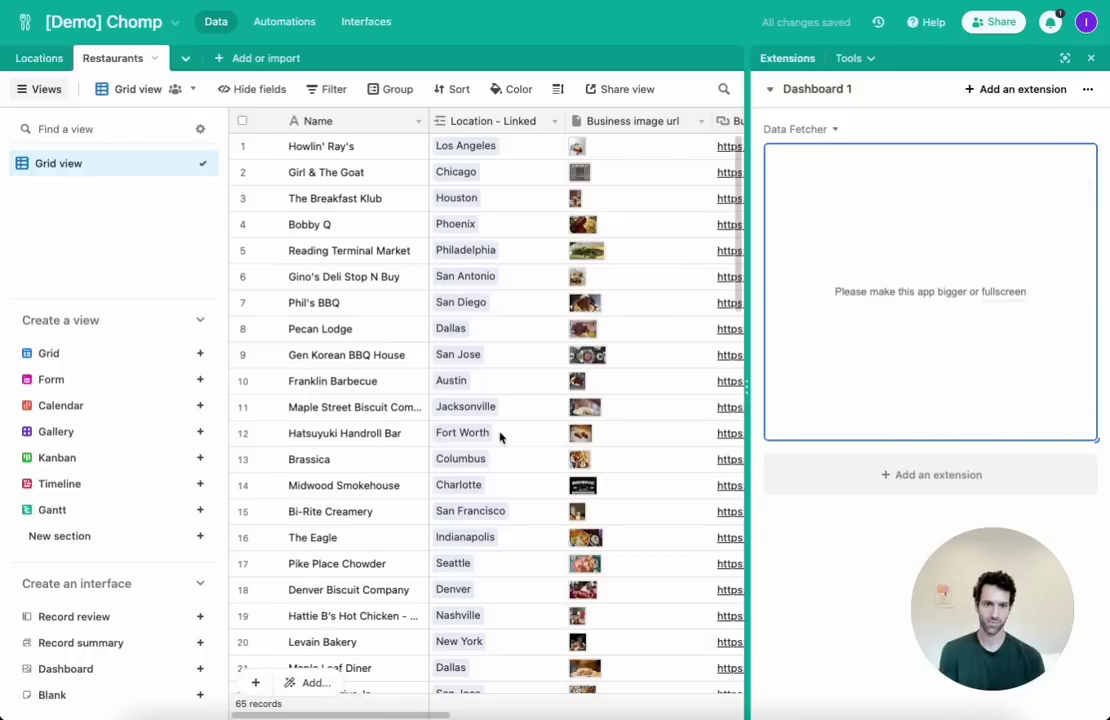
- Hide the extensions panel and scroll through the fetched restaurant records
{"action": "left_click", "coordinate": [1094, 59]}
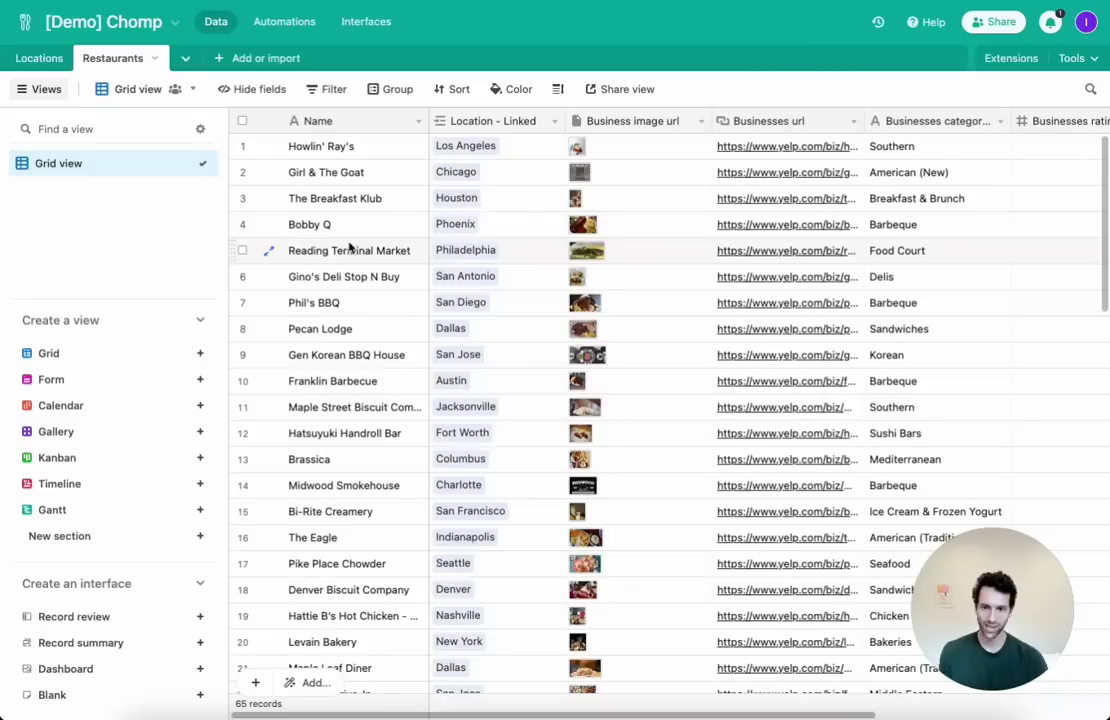
{"action": "scroll", "coordinate": [349, 247], "scroll_direction": "down", "scroll_amount": 5}
{"action": "scroll", "coordinate": [349, 247], "scroll_direction": "down", "scroll_amount": 10}
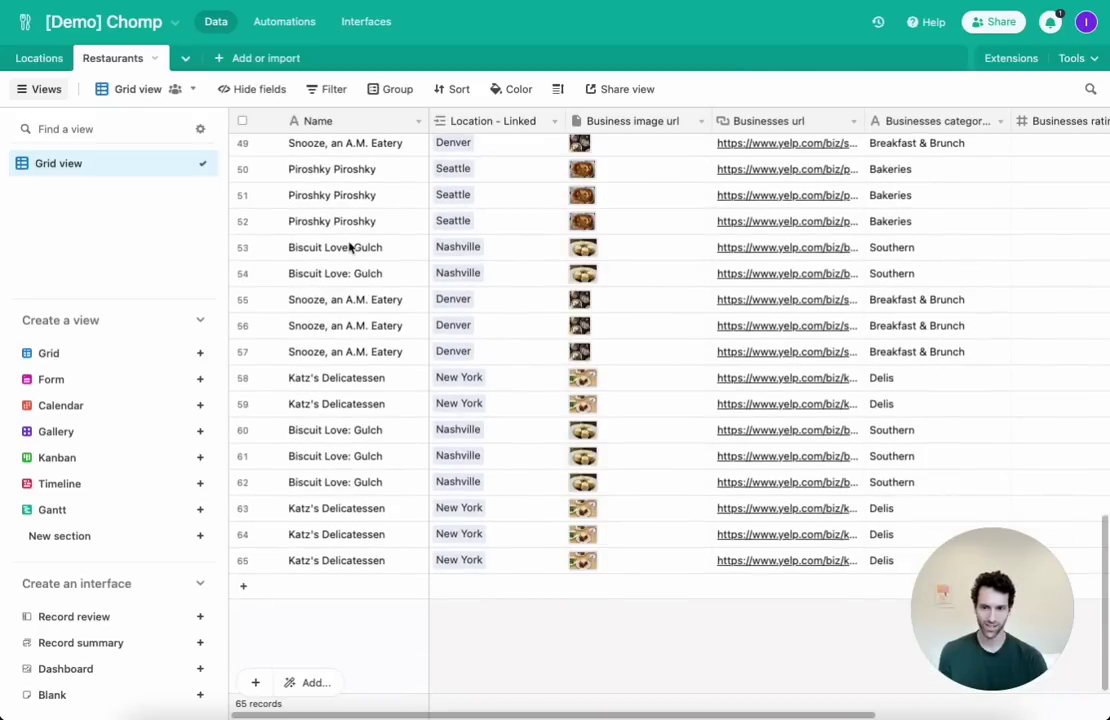
{"action": "scroll", "coordinate": [349, 247], "scroll_direction": "up", "scroll_amount": 15}
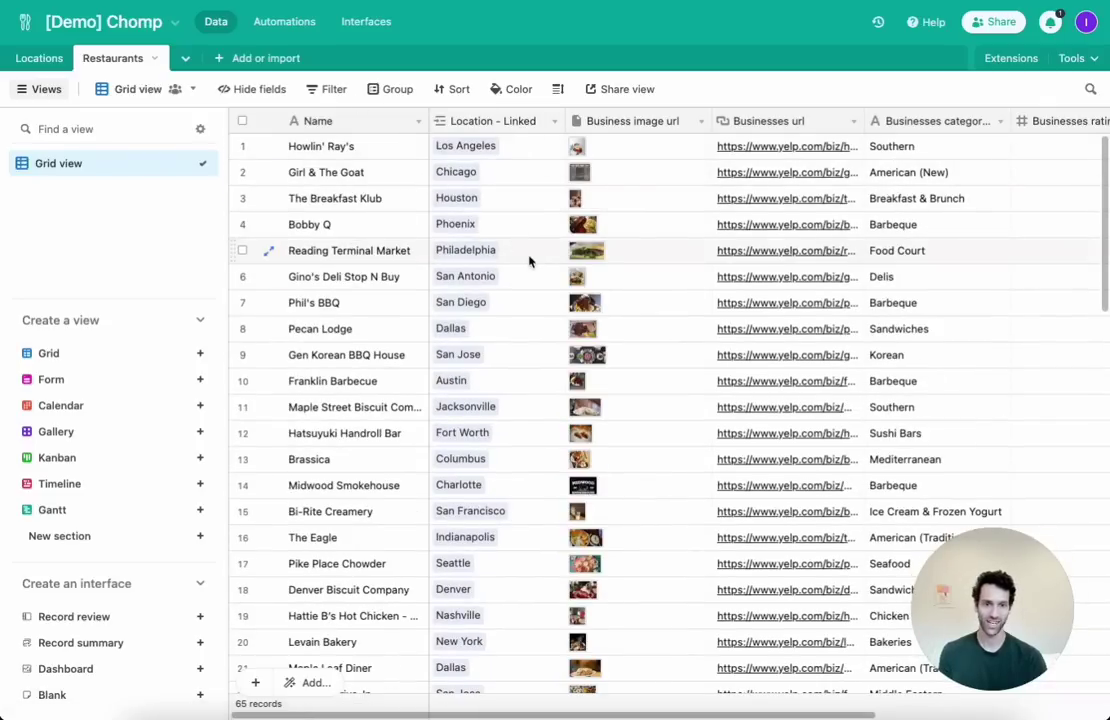
- Check Austin's linked restaurants in the Locations table, then return to Restaurants
{"action": "left_click", "coordinate": [46, 62]}
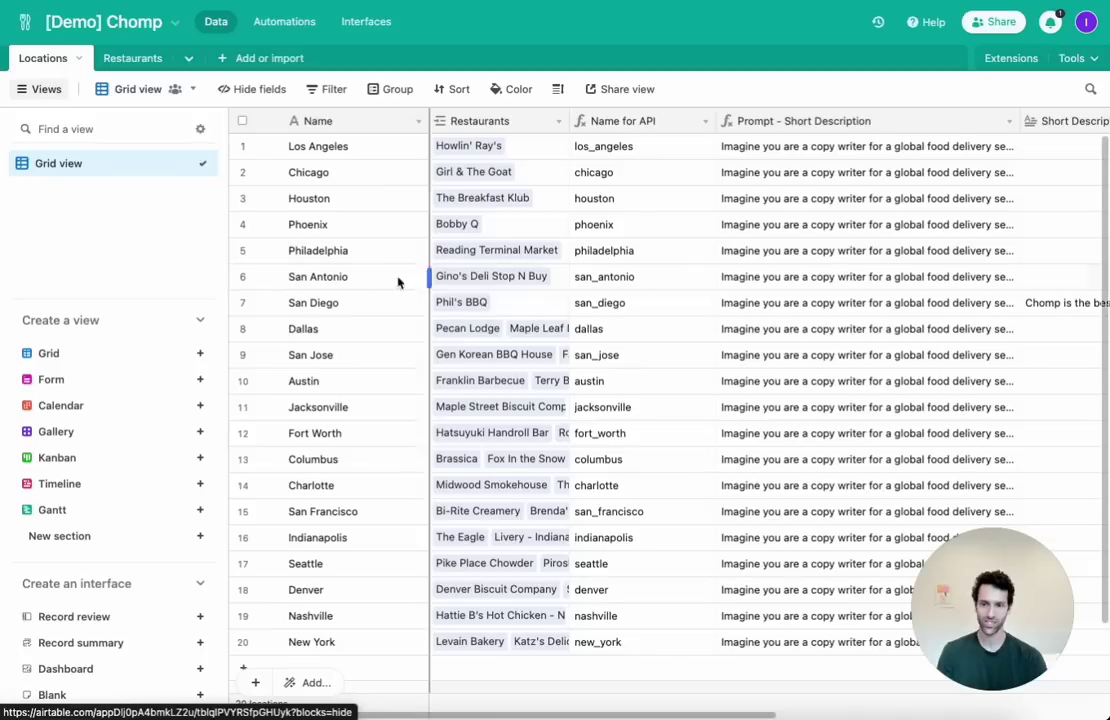
{"action": "scroll", "coordinate": [369, 312], "scroll_direction": "down", "scroll_amount": 2}
{"action": "scroll", "coordinate": [369, 300], "scroll_direction": "up", "scroll_amount": 2}
{"action": "left_click", "coordinate": [560, 381]}
{"action": "scroll", "coordinate": [522, 338], "scroll_direction": "down", "scroll_amount": 15}
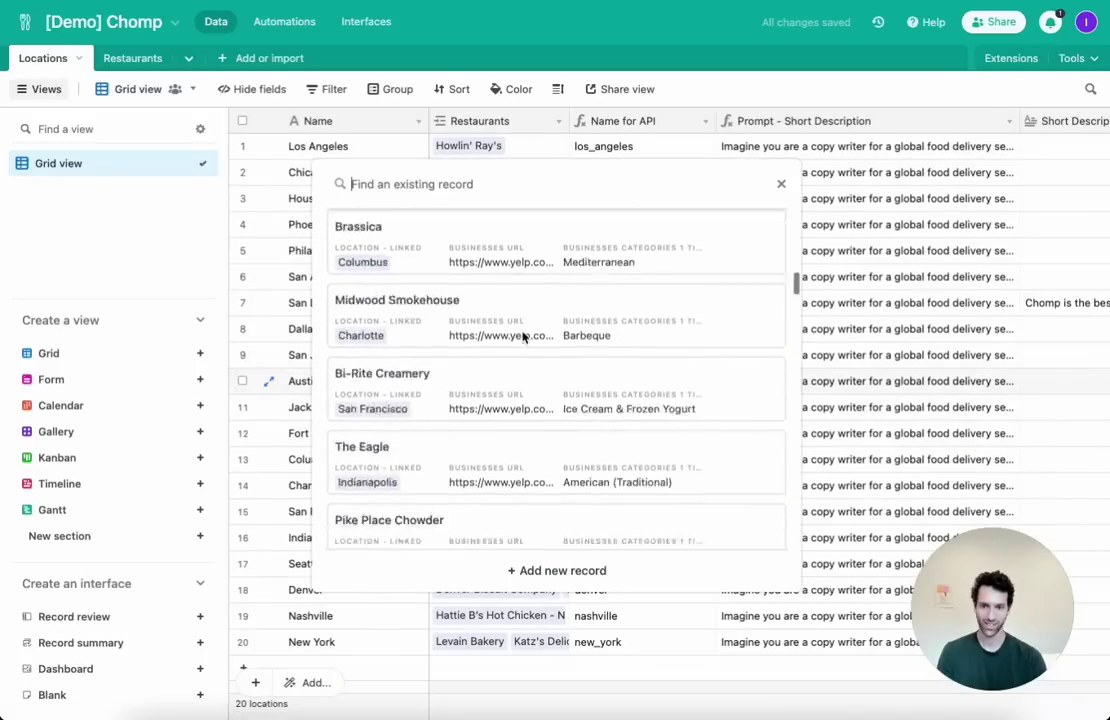
{"action": "scroll", "coordinate": [522, 338], "scroll_direction": "down", "scroll_amount": 15}
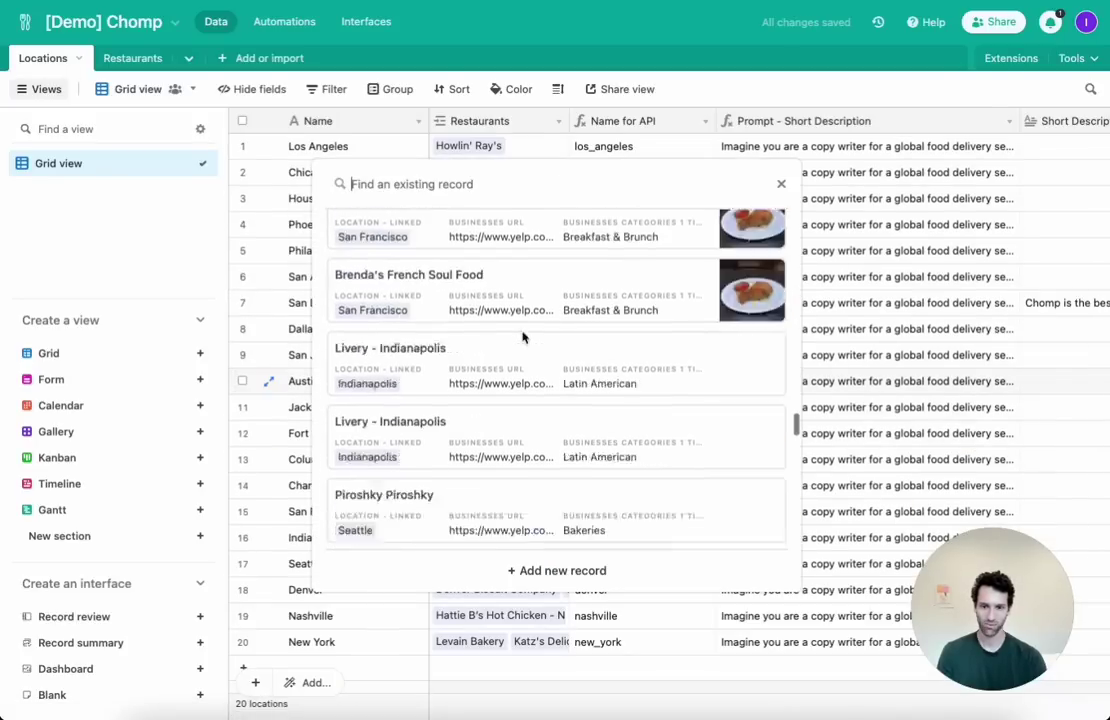
{"action": "left_click", "coordinate": [522, 338]}
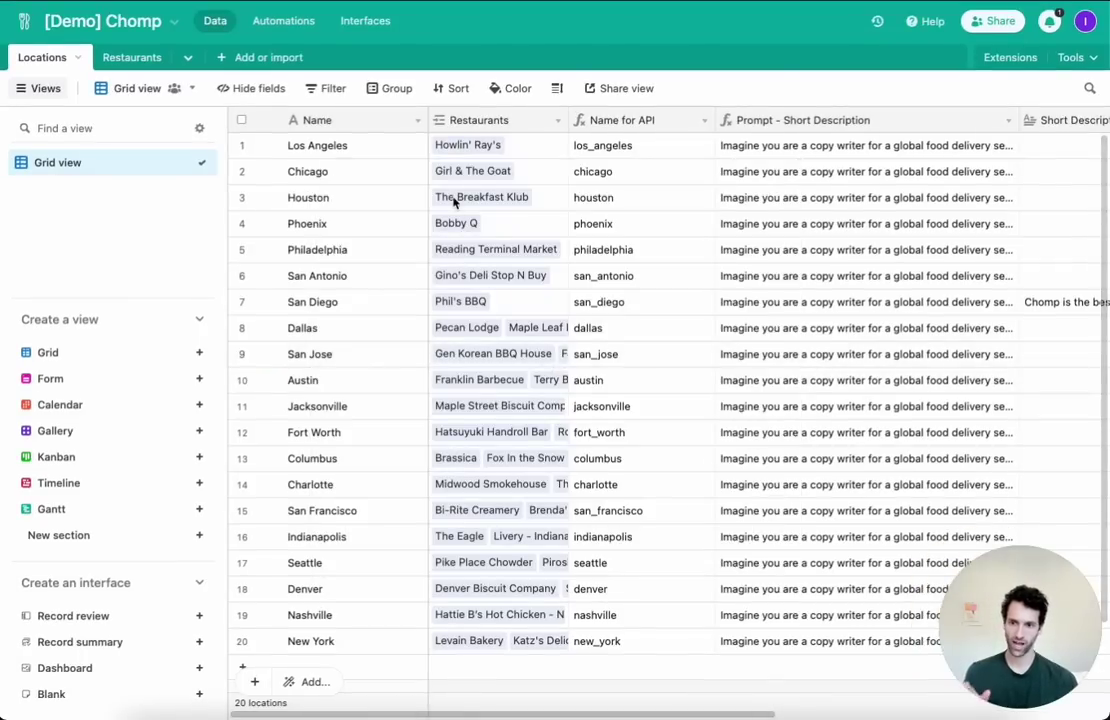
{"action": "scroll", "coordinate": [441, 193], "scroll_direction": "down", "scroll_amount": 2}
{"action": "scroll", "coordinate": [436, 195], "scroll_direction": "up", "scroll_amount": 2}
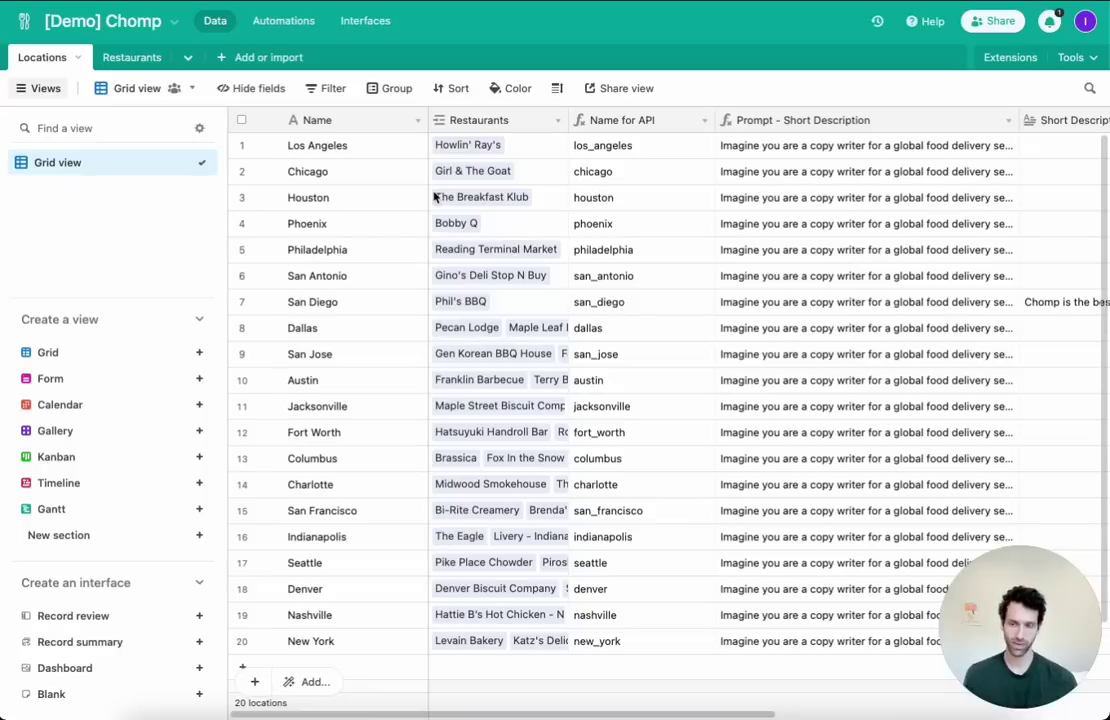
{"action": "left_click", "coordinate": [130, 60]}
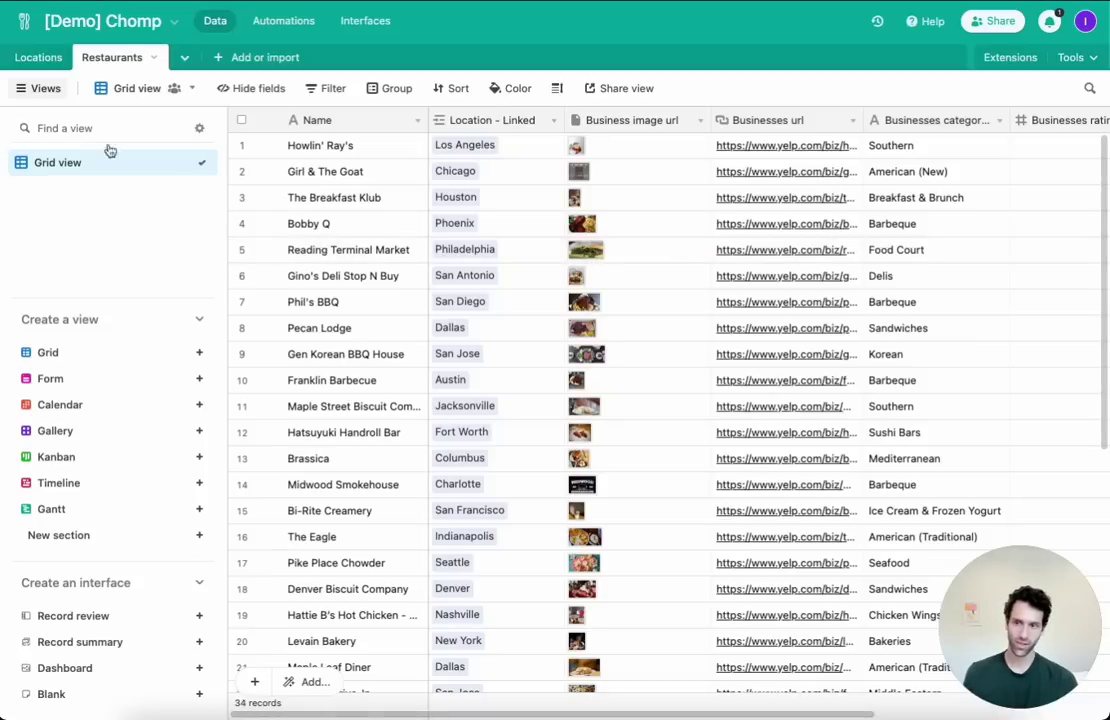
- Back in the Locations table, review the Prompt - Short Description formula without changing it
{"action": "left_click", "coordinate": [41, 62]}
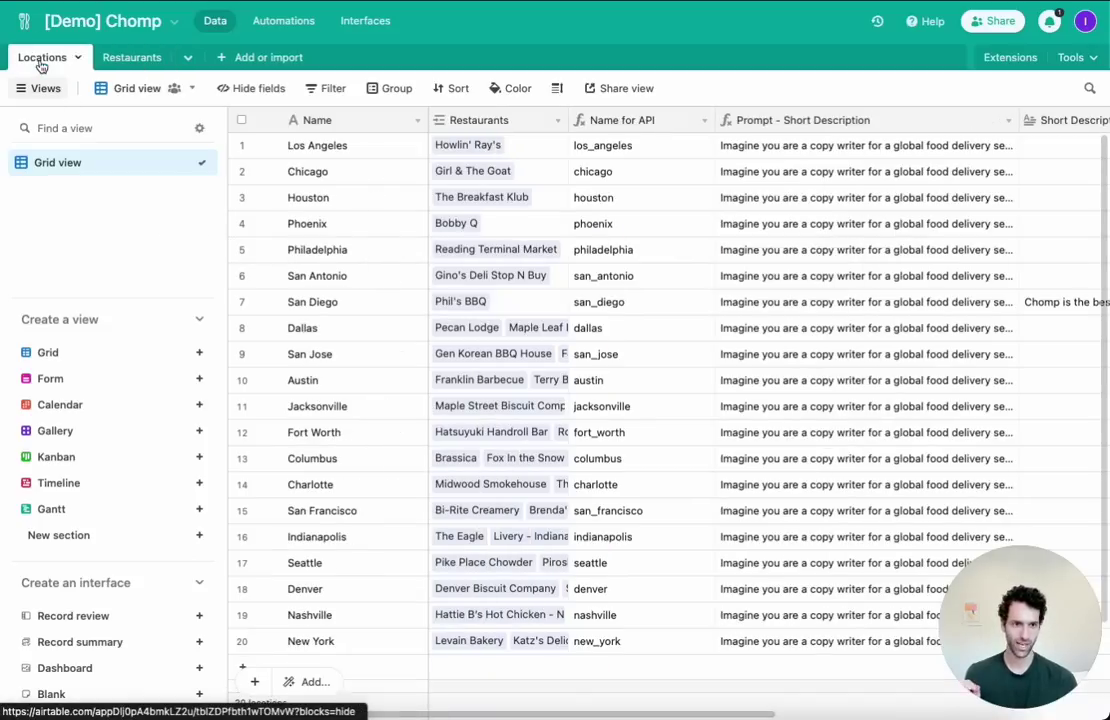
{"action": "scroll", "coordinate": [550, 292], "scroll_direction": "right", "scroll_amount": 2}
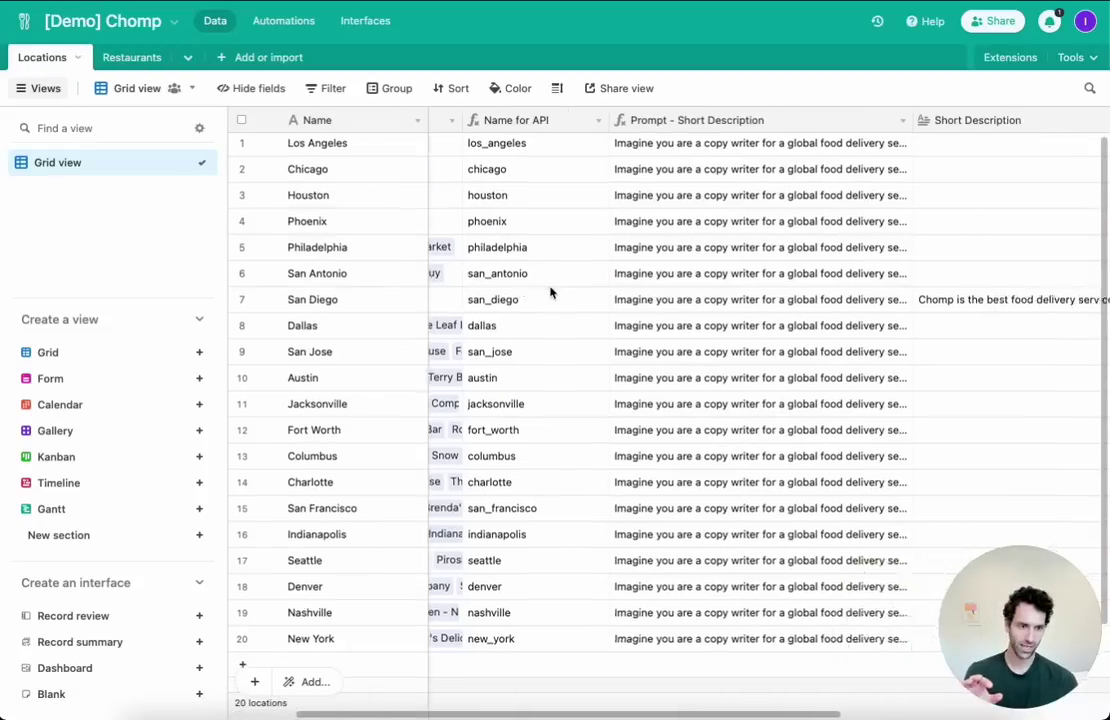
{"action": "scroll", "coordinate": [550, 292], "scroll_direction": "right", "scroll_amount": 2}
{"action": "scroll", "coordinate": [860, 240], "scroll_direction": "left", "scroll_amount": 1}
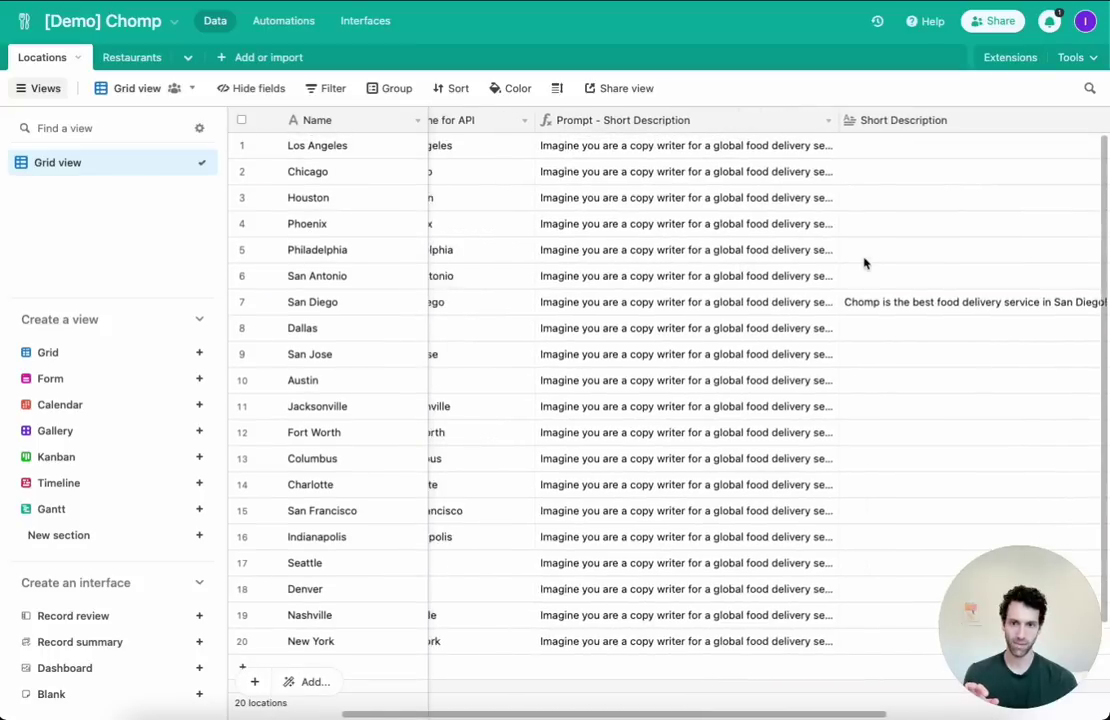
{"action": "scroll", "coordinate": [866, 263], "scroll_direction": "left", "scroll_amount": 3}
{"action": "scroll", "coordinate": [758, 178], "scroll_direction": "right", "scroll_amount": 1}
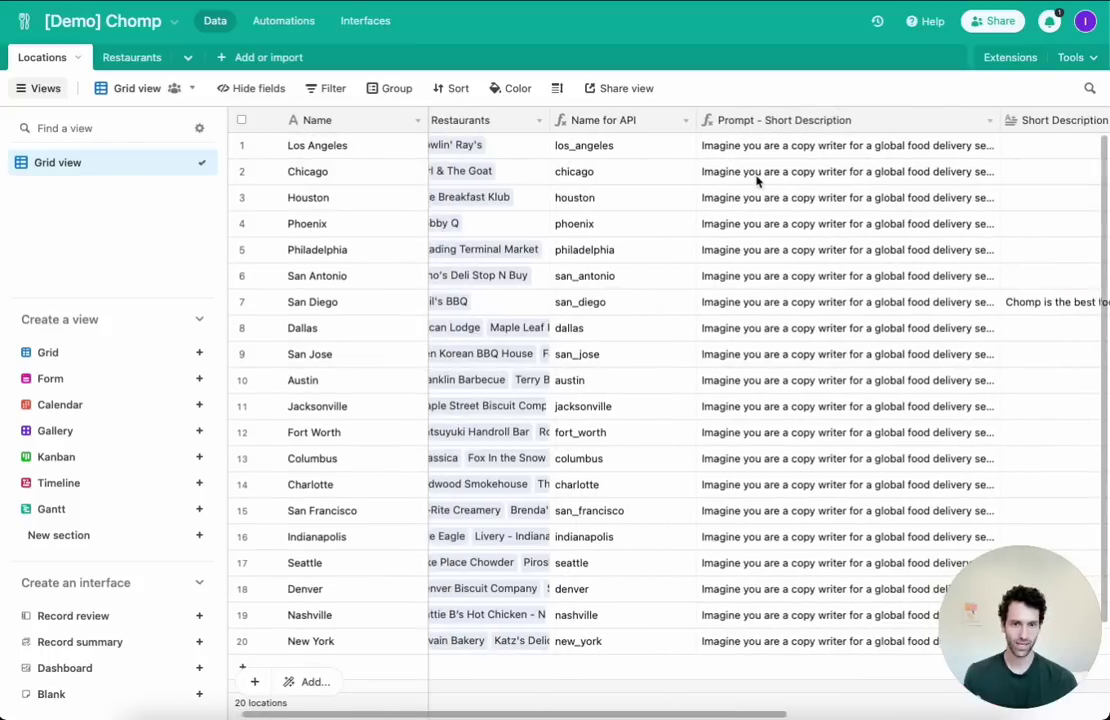
{"action": "double_click", "coordinate": [803, 122]}
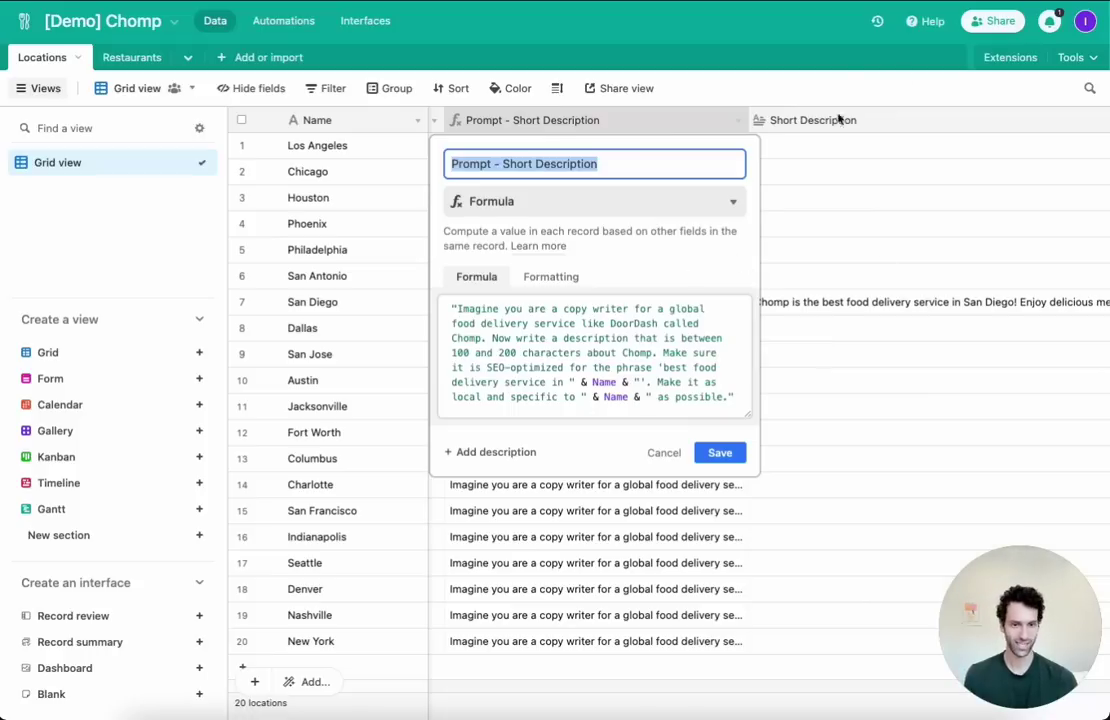
{"action": "double_click", "coordinate": [601, 382]}
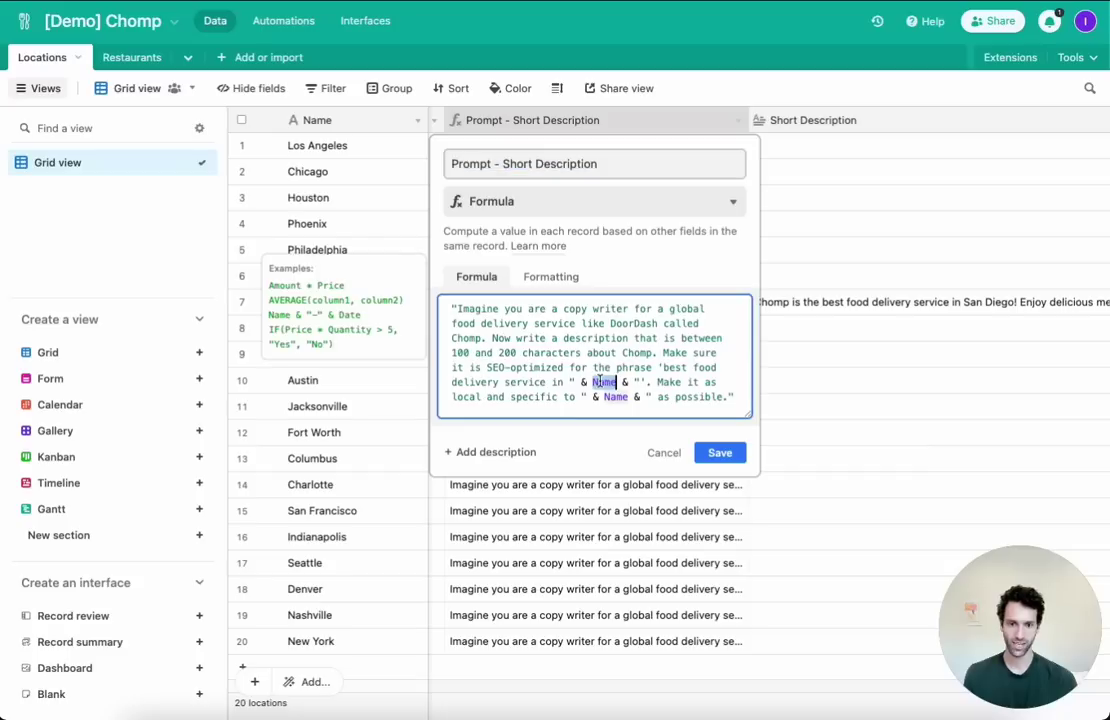
{"action": "left_click", "coordinate": [663, 453]}
- Expand Chicago's prompt cell to read its full city-specific Chomp copywriting prompt
{"action": "double_click", "coordinate": [580, 174]}
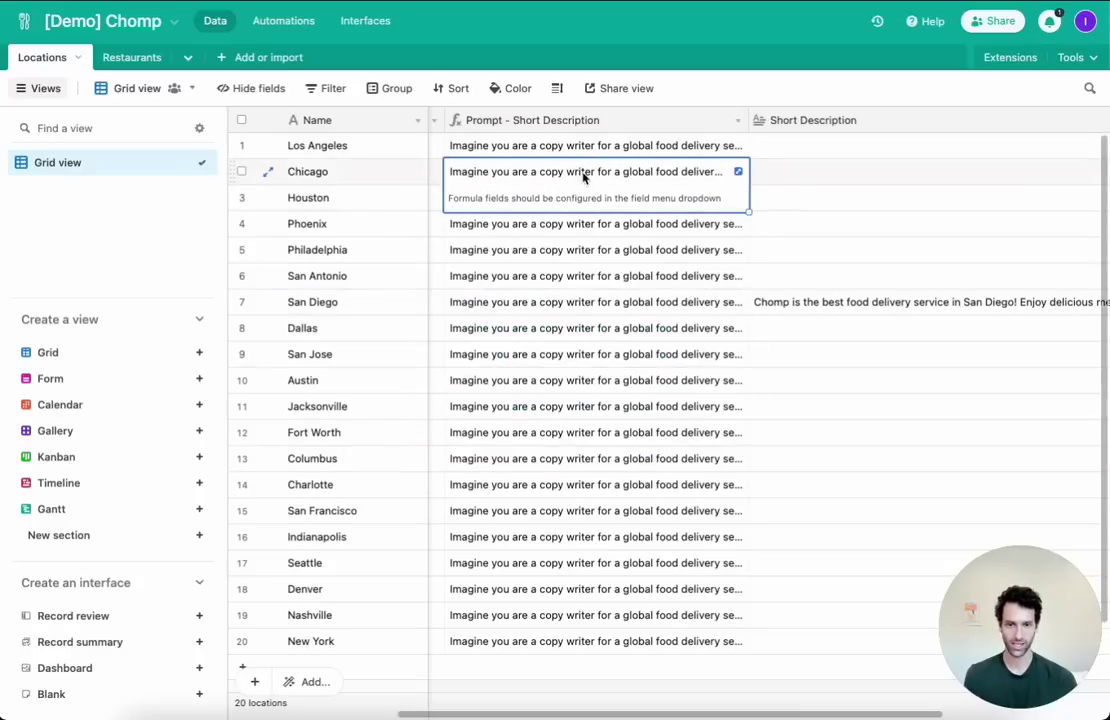
{"action": "left_click", "coordinate": [739, 172]}
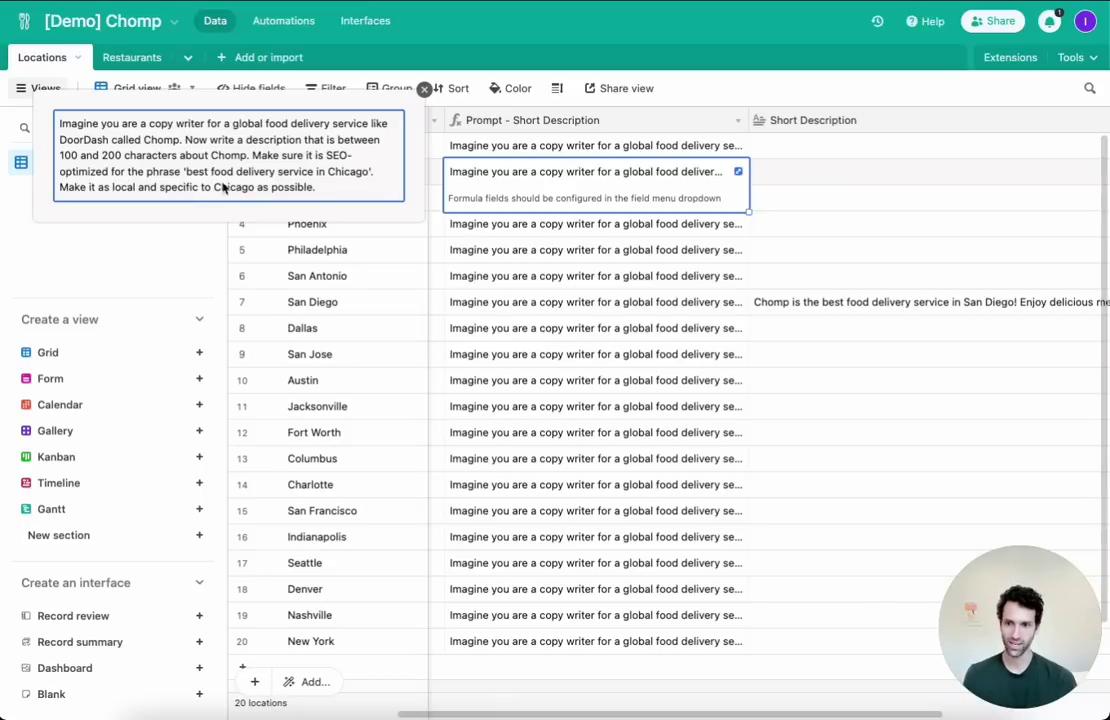
{"action": "left_click", "coordinate": [424, 89]}
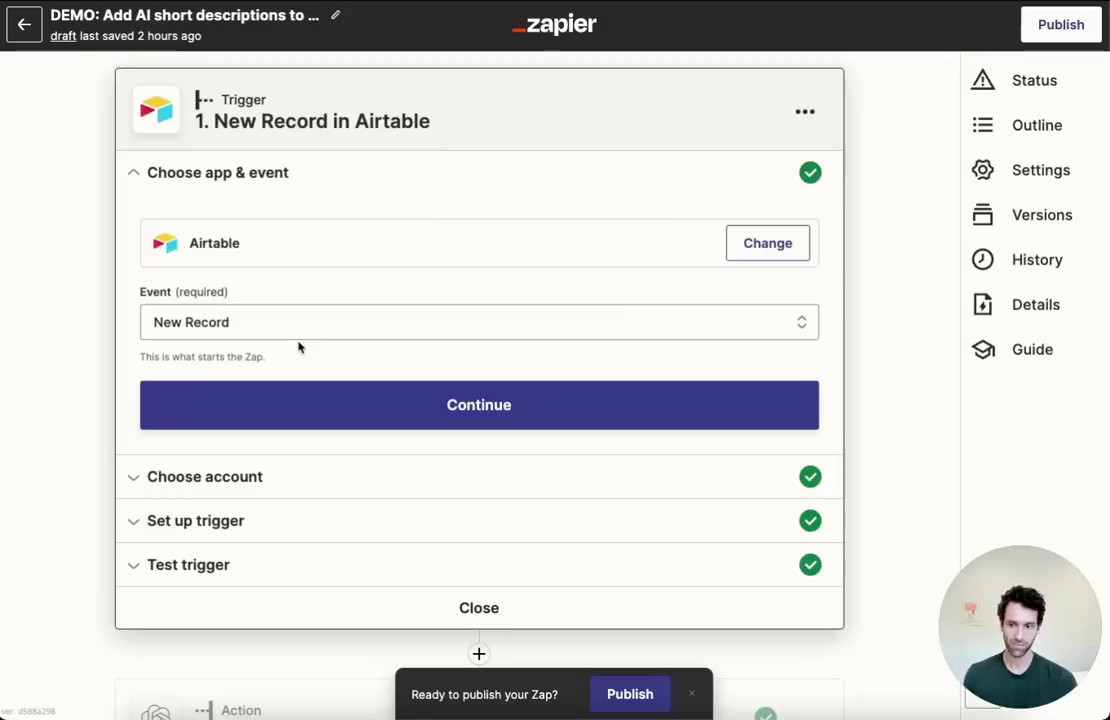
- Expand the Send Prompt in OpenAI step and review its prompt settings
{"action": "scroll", "coordinate": [323, 120], "scroll_direction": "down", "scroll_amount": 5}
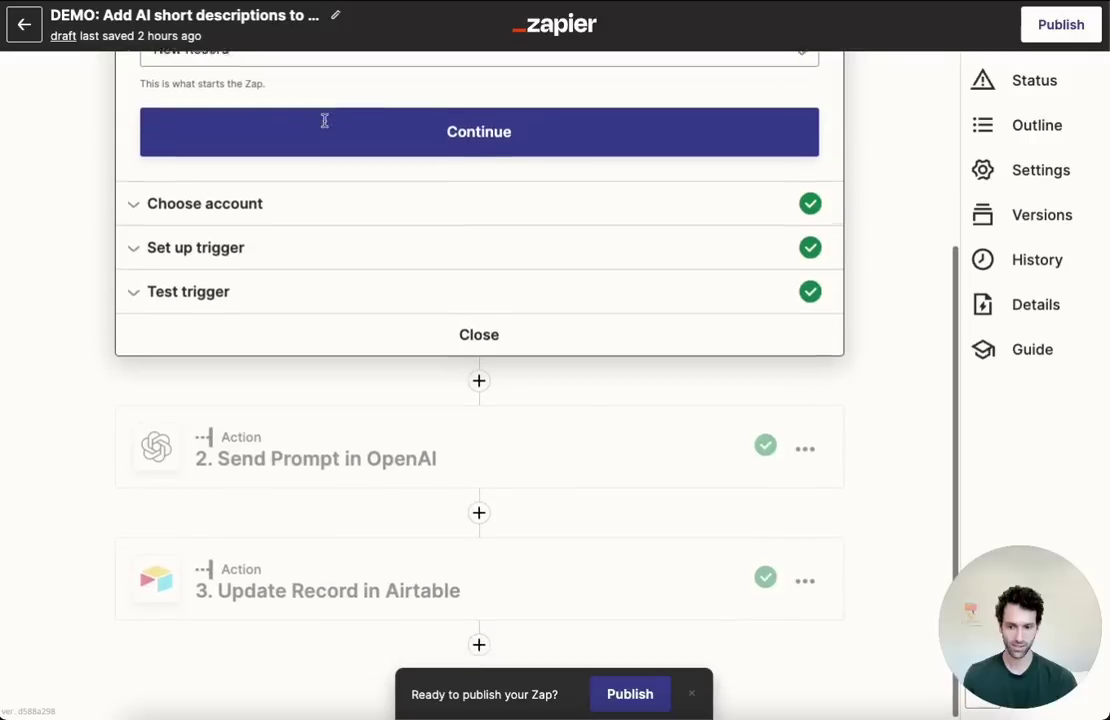
{"action": "left_click", "coordinate": [344, 429]}
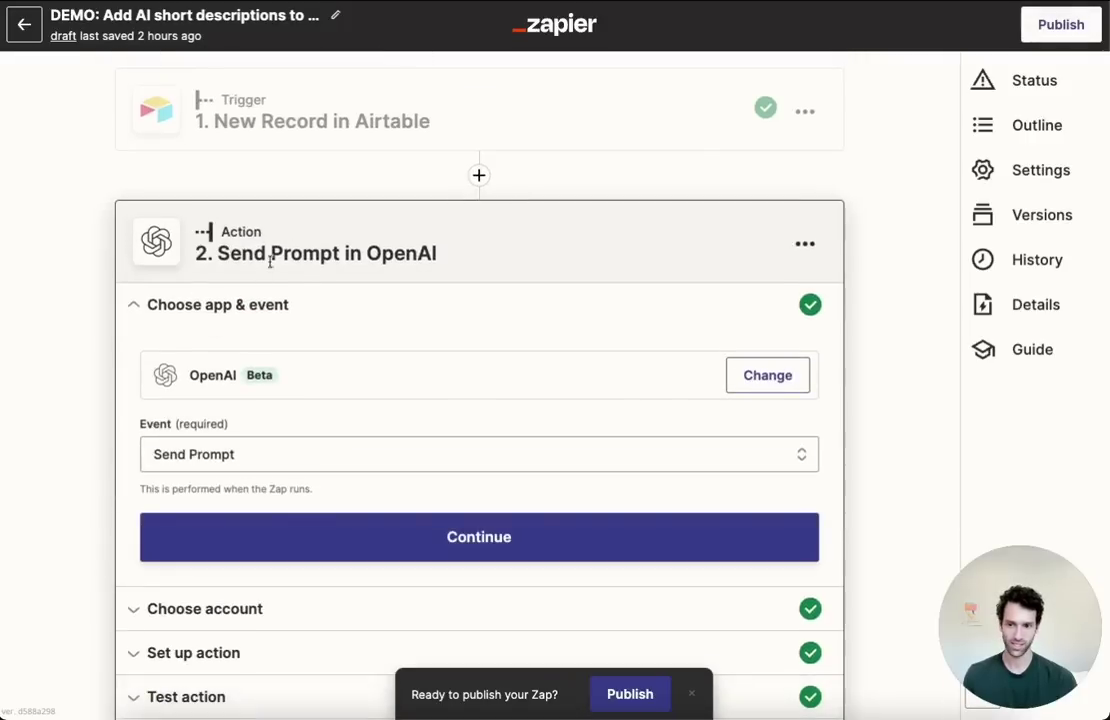
{"action": "scroll", "coordinate": [317, 294], "scroll_direction": "down", "scroll_amount": 3}
{"action": "left_click", "coordinate": [248, 436]}
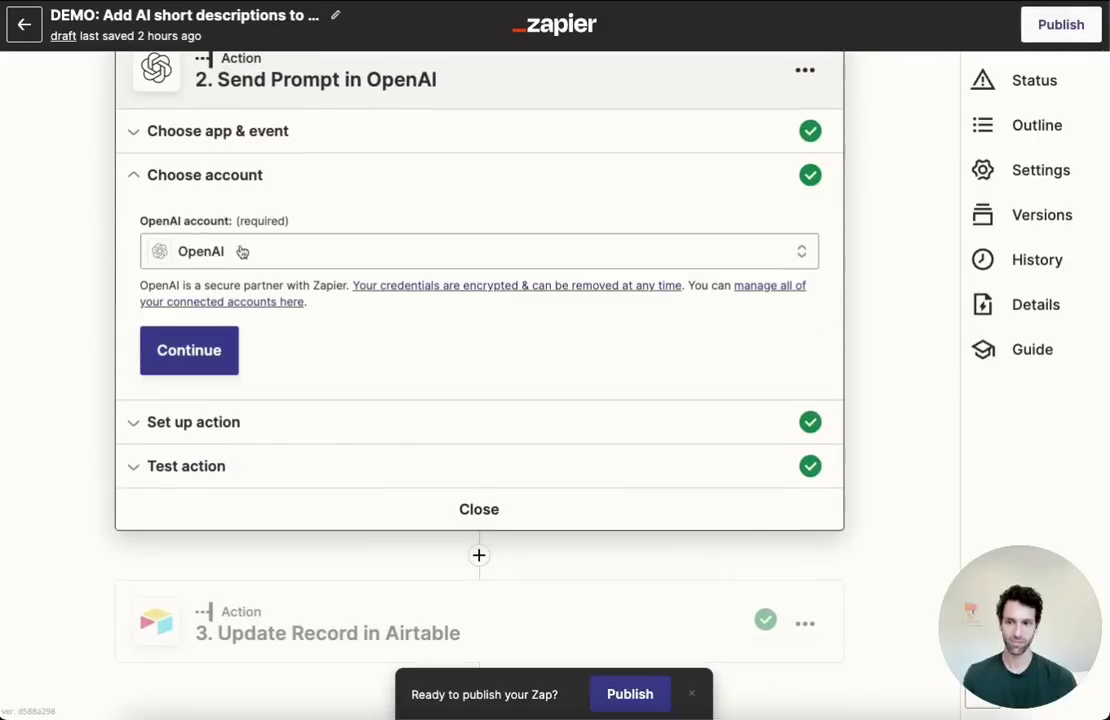
{"action": "left_click", "coordinate": [245, 428]}
{"action": "scroll", "coordinate": [275, 245], "scroll_direction": "down", "scroll_amount": 1}
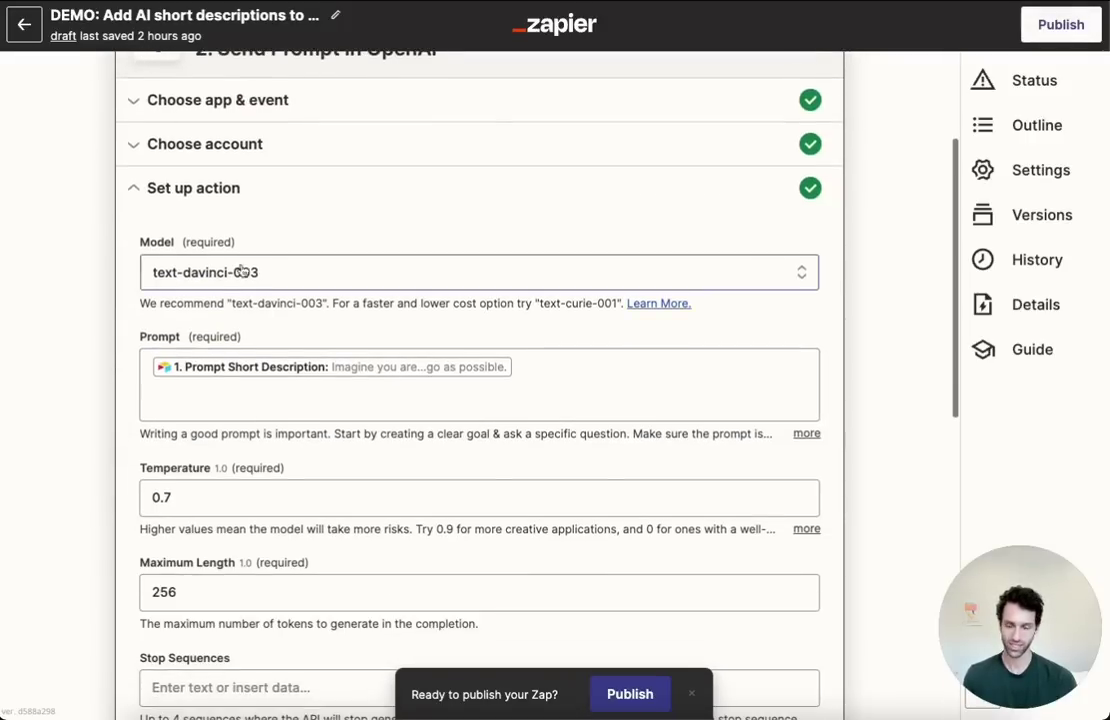
{"action": "scroll", "coordinate": [110, 313], "scroll_direction": "down", "scroll_amount": 1}
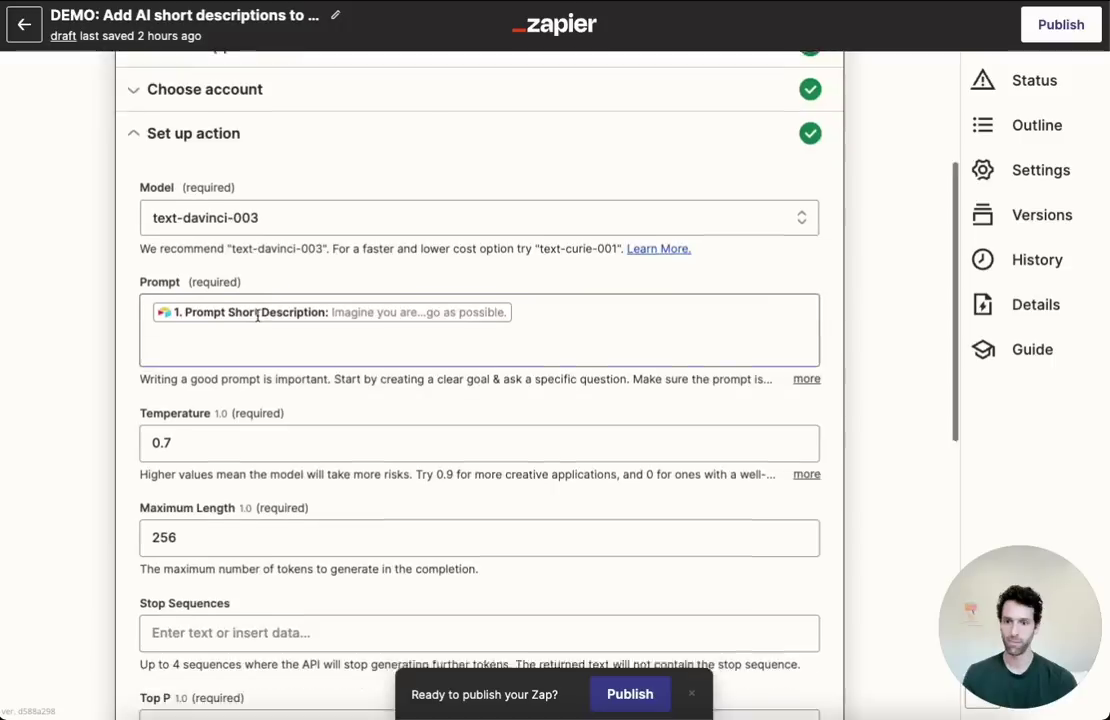
{"action": "scroll", "coordinate": [271, 302], "scroll_direction": "down", "scroll_amount": 1}
{"action": "scroll", "coordinate": [271, 302], "scroll_direction": "down", "scroll_amount": 5}
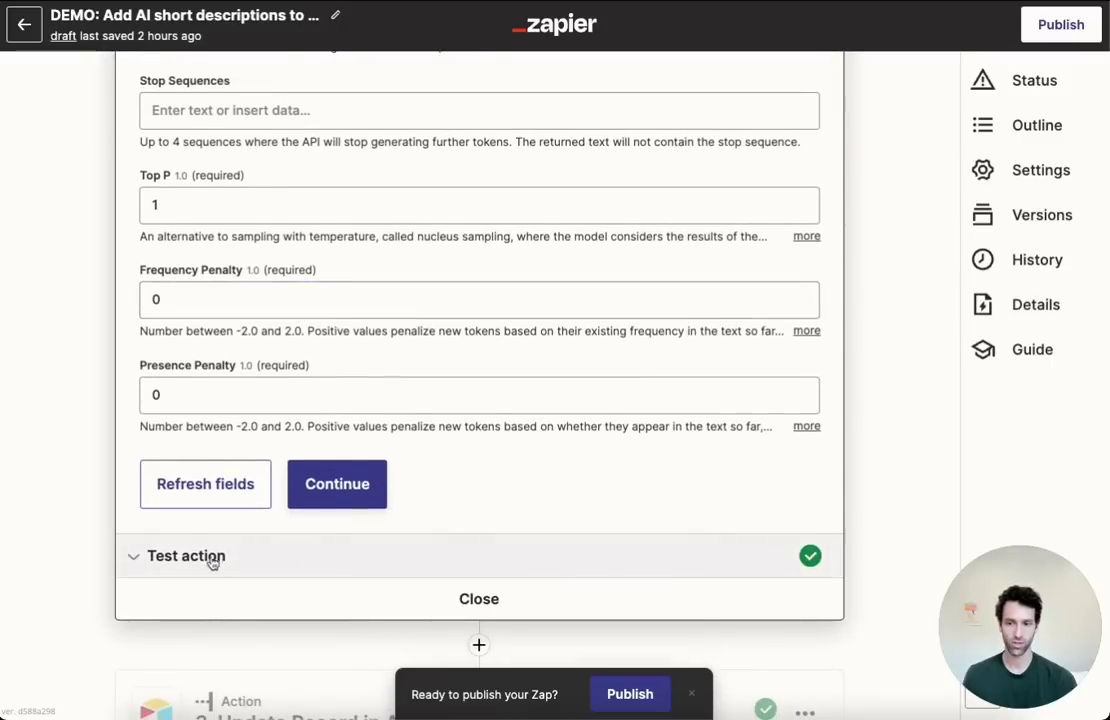
- Check the OpenAI test output, highlighting the generated San Diego description
{"action": "left_click", "coordinate": [218, 557]}
{"action": "scroll", "coordinate": [210, 287], "scroll_direction": "down", "scroll_amount": 1}
{"action": "scroll", "coordinate": [210, 287], "scroll_direction": "down", "scroll_amount": 1}
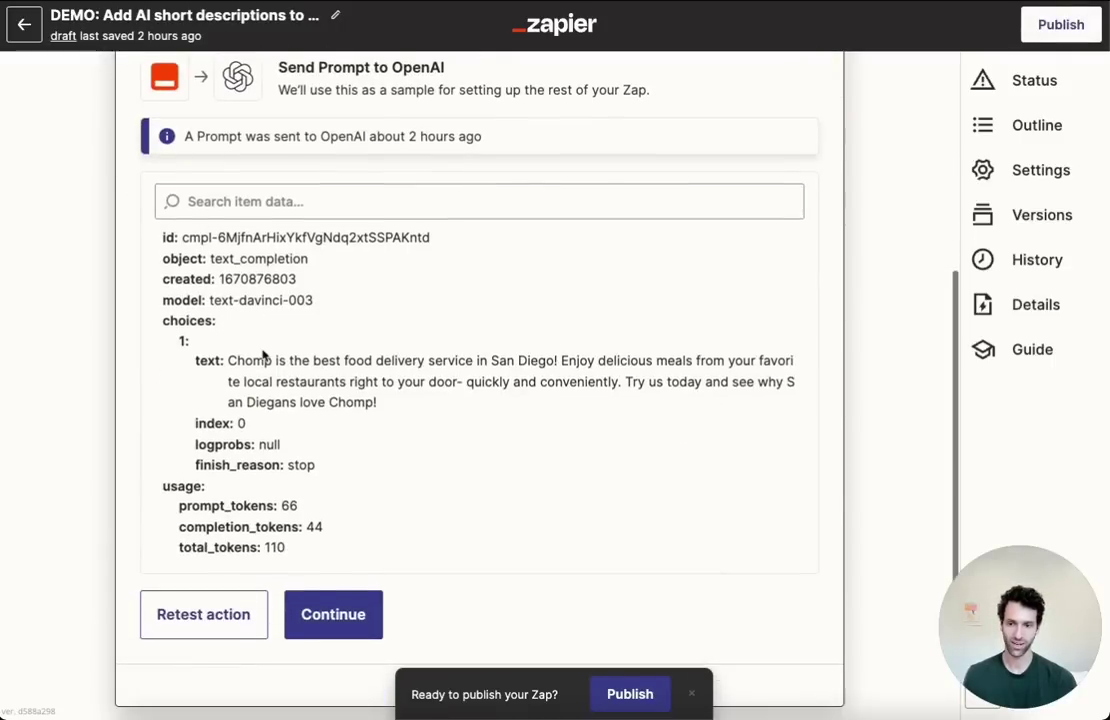
{"action": "triple_click", "coordinate": [212, 378]}
{"action": "left_click_drag", "start_coordinate": [228, 362], "coordinate": [411, 401]}
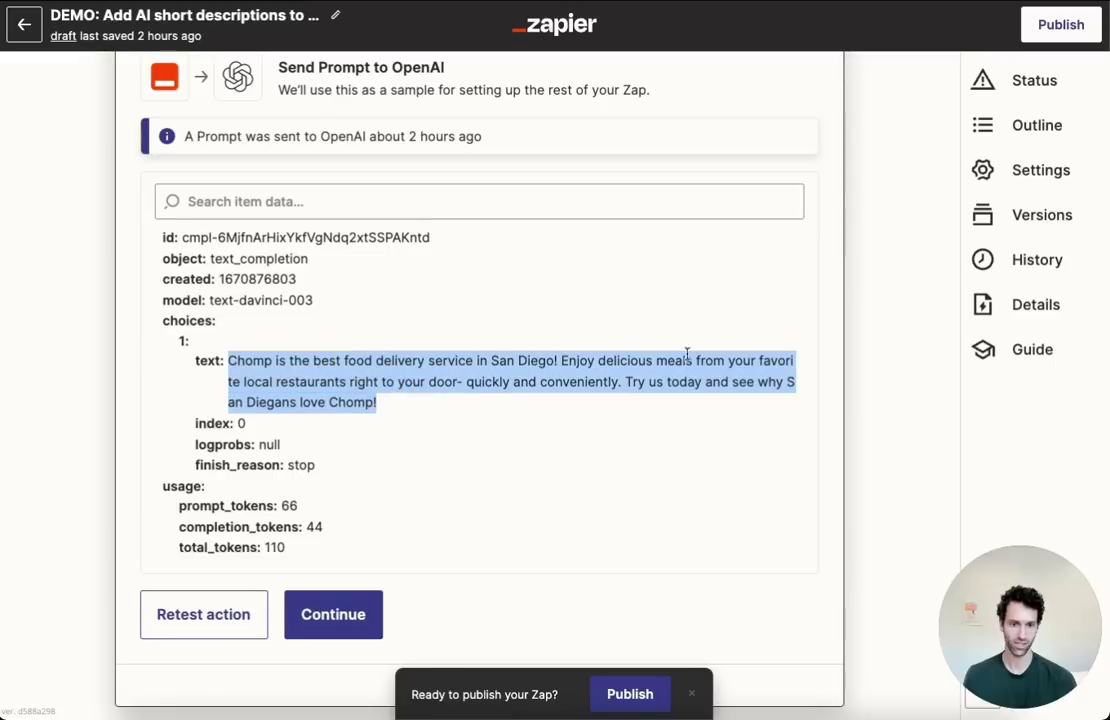
{"action": "scroll", "coordinate": [354, 453], "scroll_direction": "down", "scroll_amount": 3}
- Review the Update Record in Airtable mappings writing Choices Text to Short Description
{"action": "left_click", "coordinate": [335, 463]}
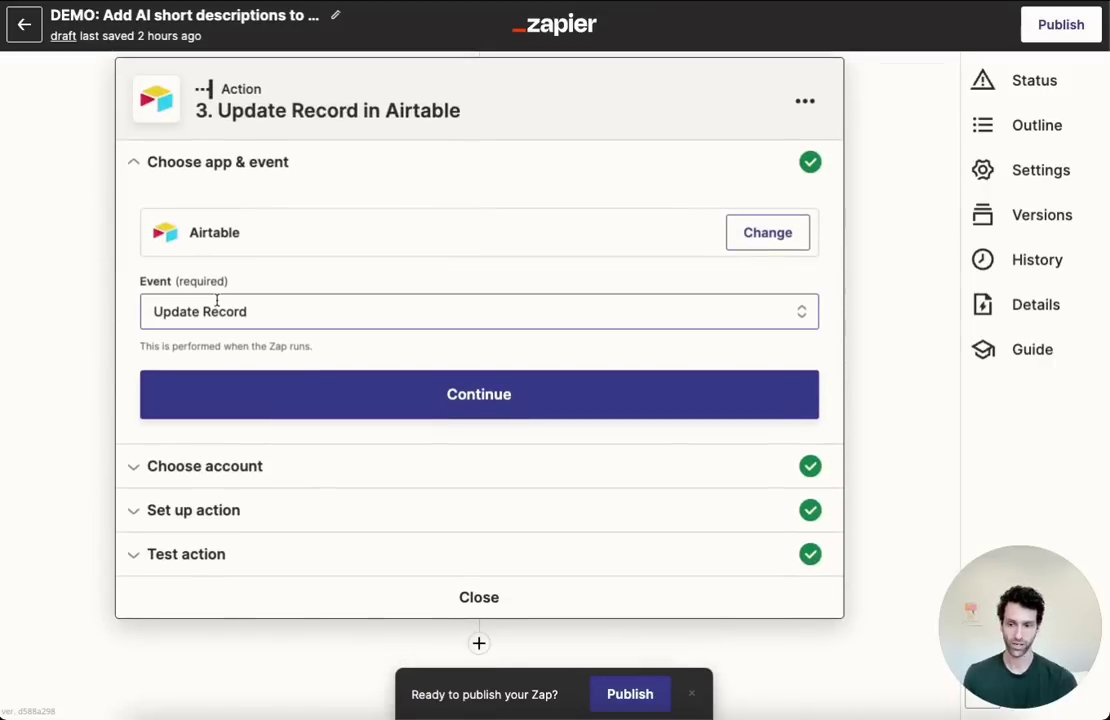
{"action": "left_click", "coordinate": [203, 508]}
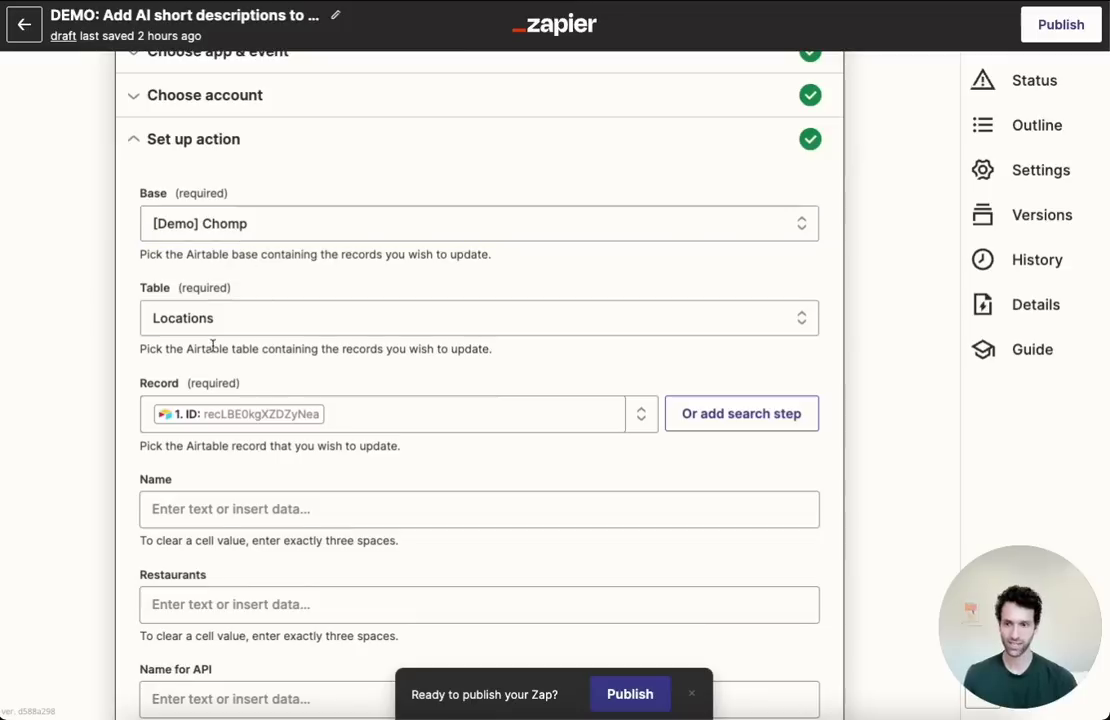
{"action": "scroll", "coordinate": [220, 345], "scroll_direction": "down", "scroll_amount": 2}
{"action": "scroll", "coordinate": [245, 205], "scroll_direction": "down", "scroll_amount": 2}
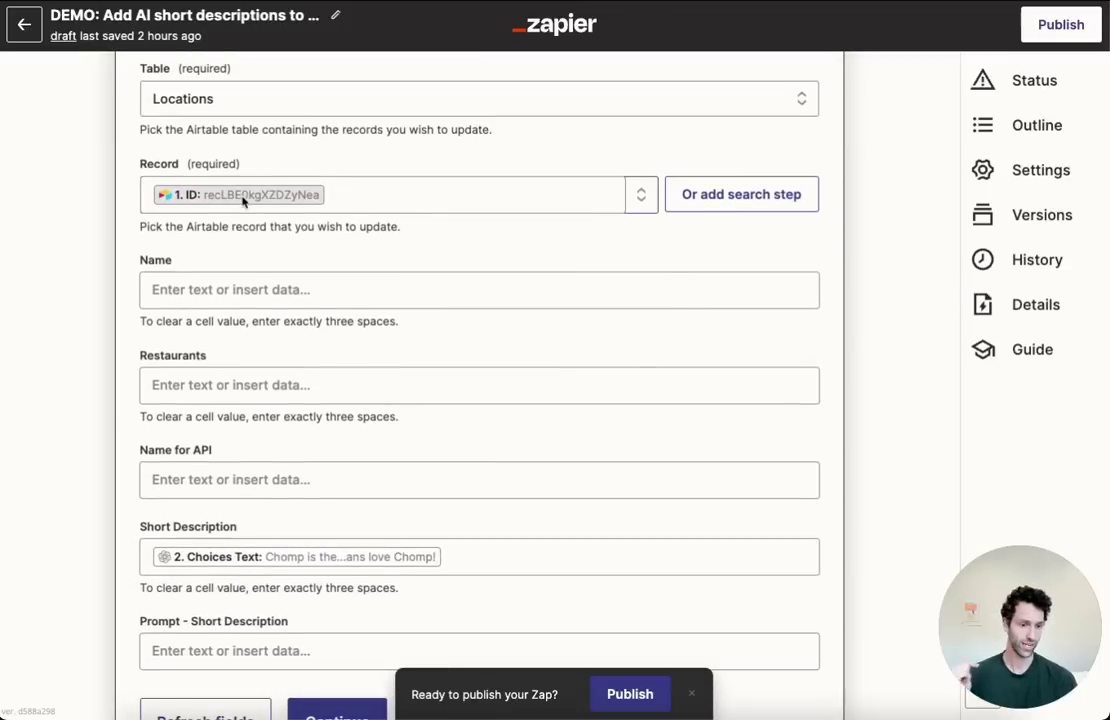
{"action": "scroll", "coordinate": [242, 200], "scroll_direction": "up", "scroll_amount": 6}
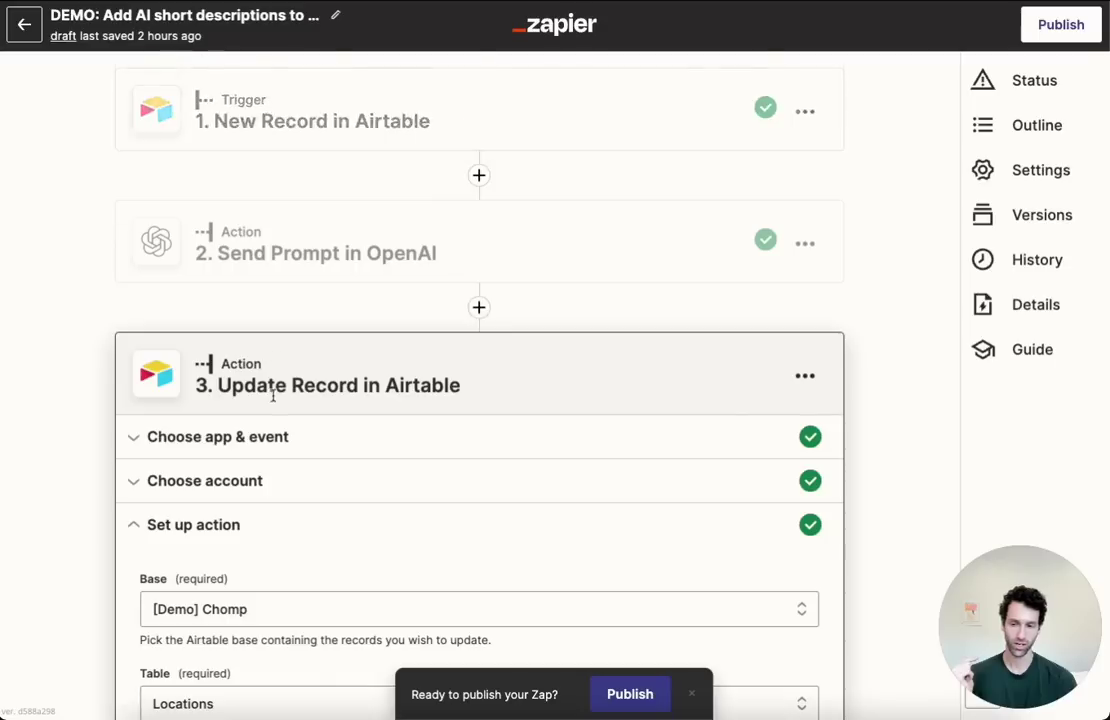
{"action": "scroll", "coordinate": [272, 396], "scroll_direction": "down", "scroll_amount": 8}
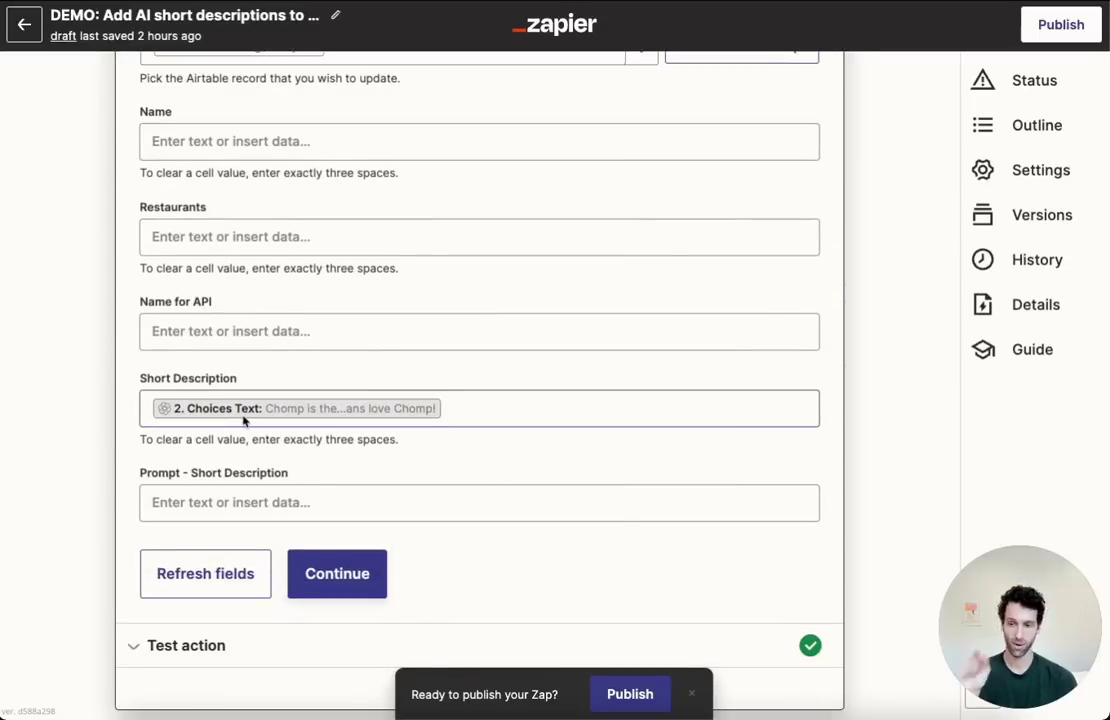
{"action": "scroll", "coordinate": [243, 420], "scroll_direction": "down", "scroll_amount": 2}
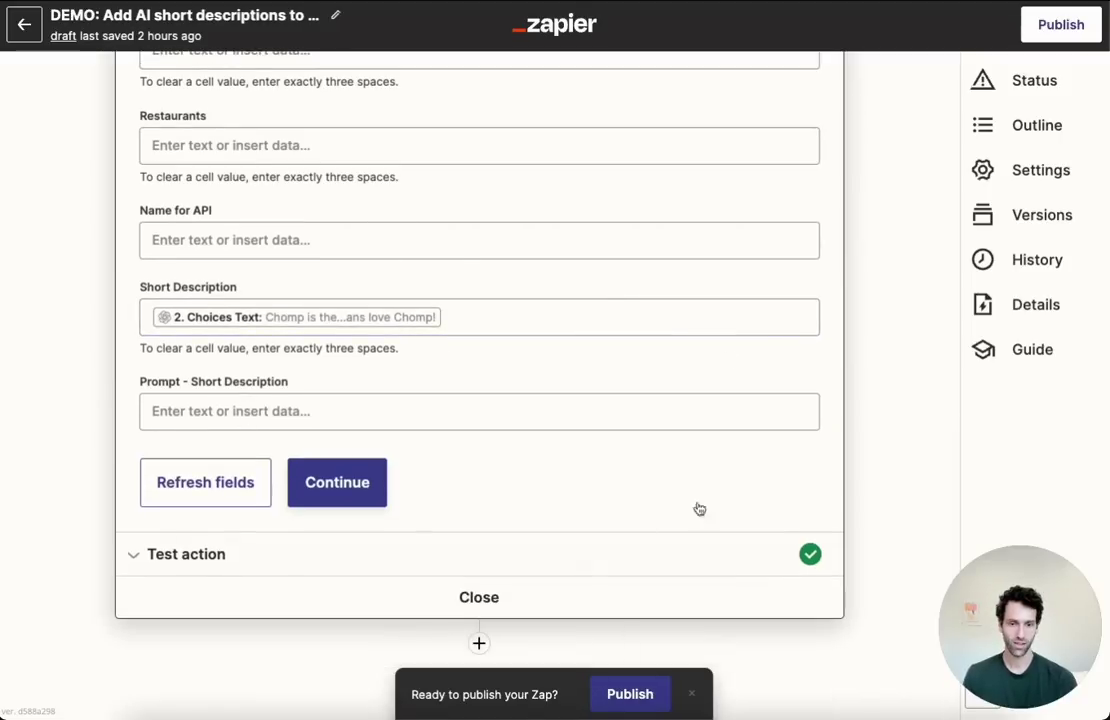
{"action": "scroll", "coordinate": [545, 387], "scroll_direction": "up", "scroll_amount": 10}
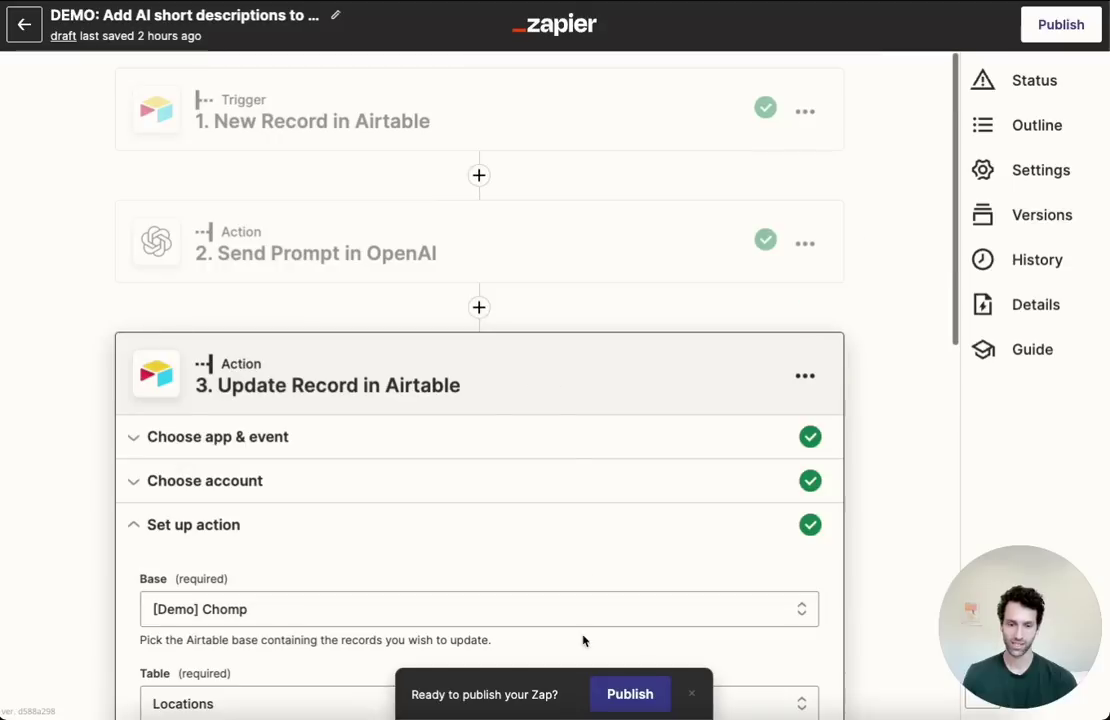
{"action": "left_click", "coordinate": [630, 688]}
- Publish the Zap, then run the DEMO zap manually from its Details page
{"action": "left_click", "coordinate": [560, 385]}
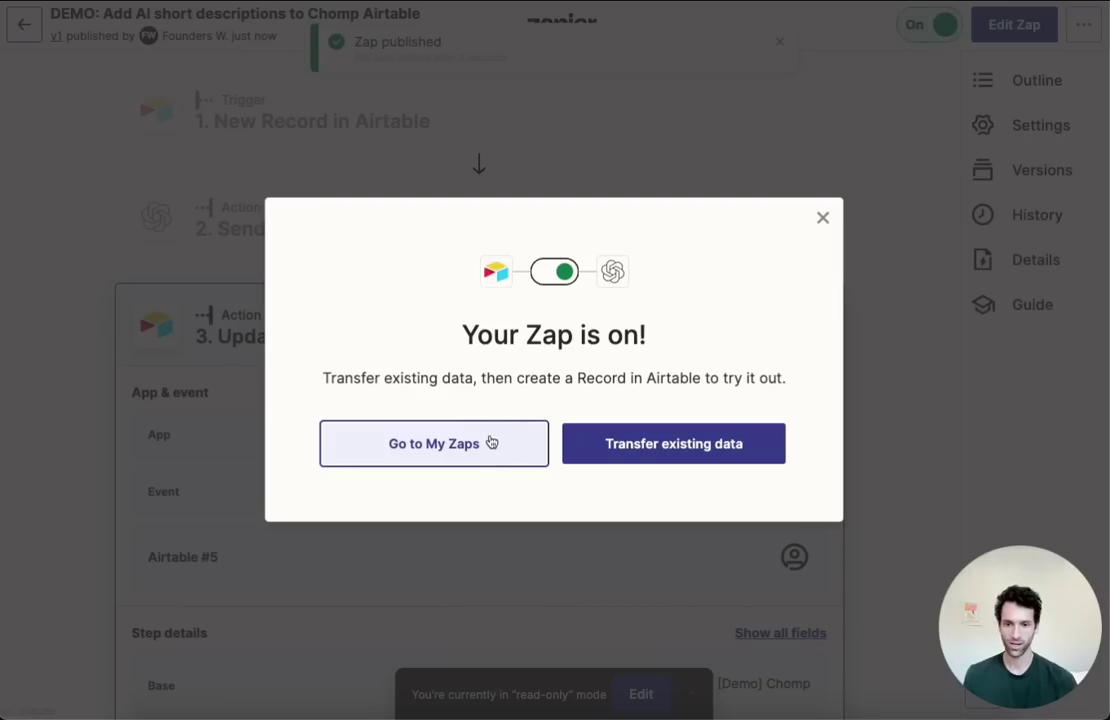
{"action": "left_click", "coordinate": [490, 443]}
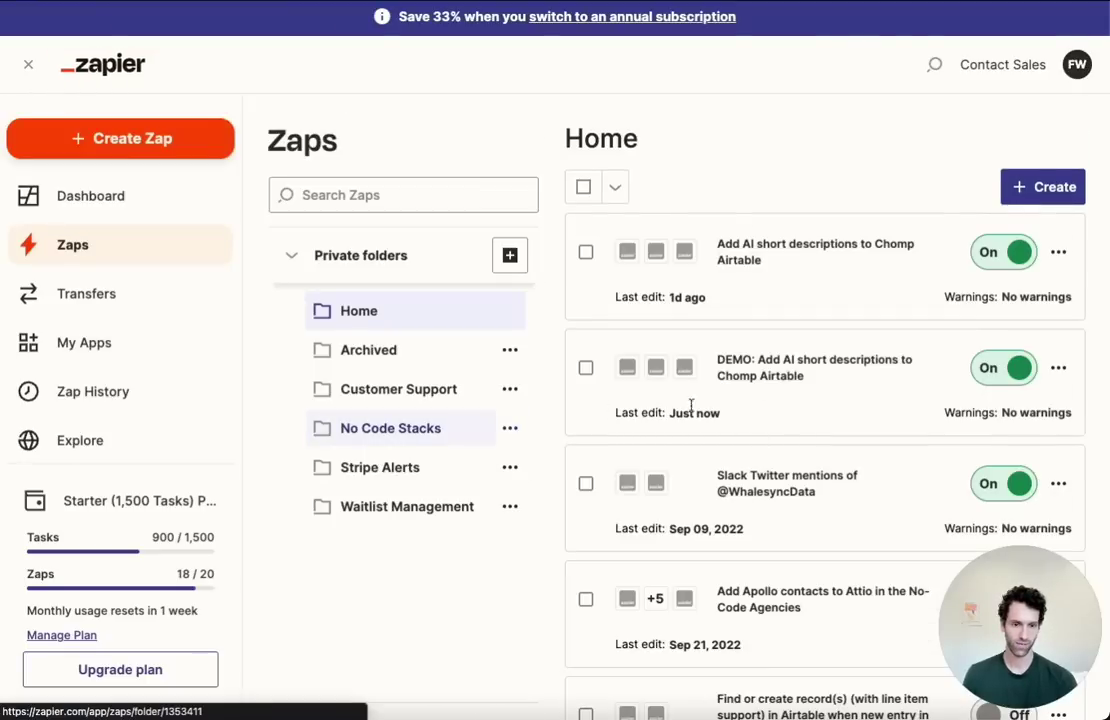
{"action": "scroll", "coordinate": [753, 430], "scroll_direction": "down", "scroll_amount": 3}
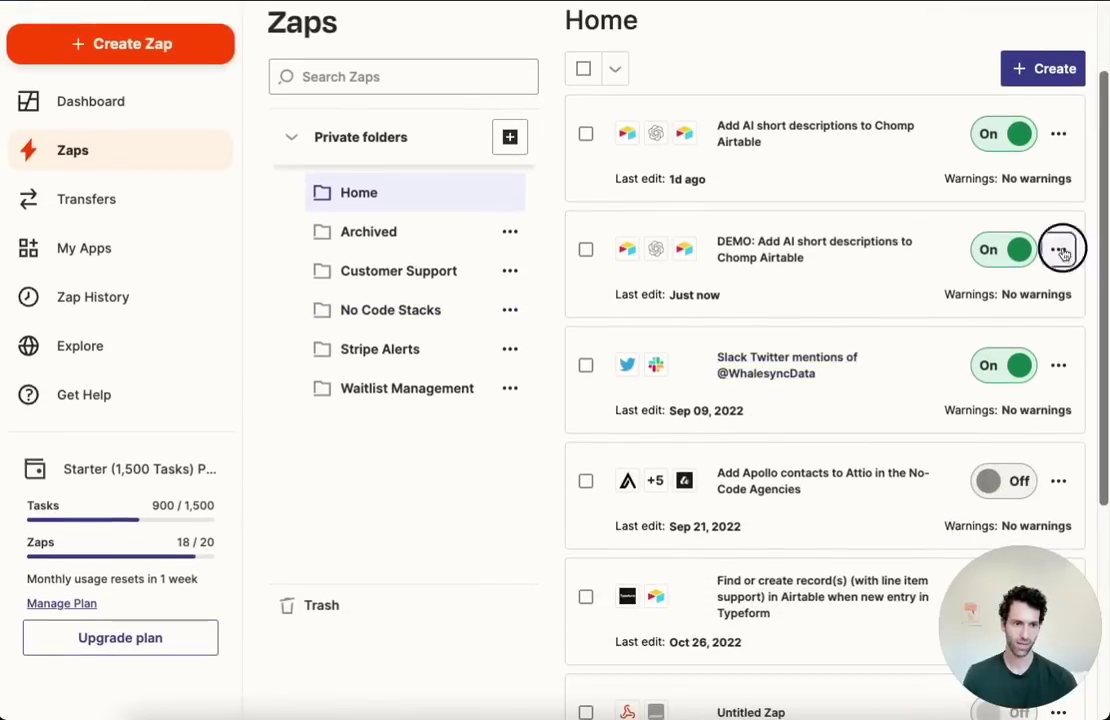
{"action": "left_click", "coordinate": [1058, 249]}
{"action": "left_click", "coordinate": [949, 337]}
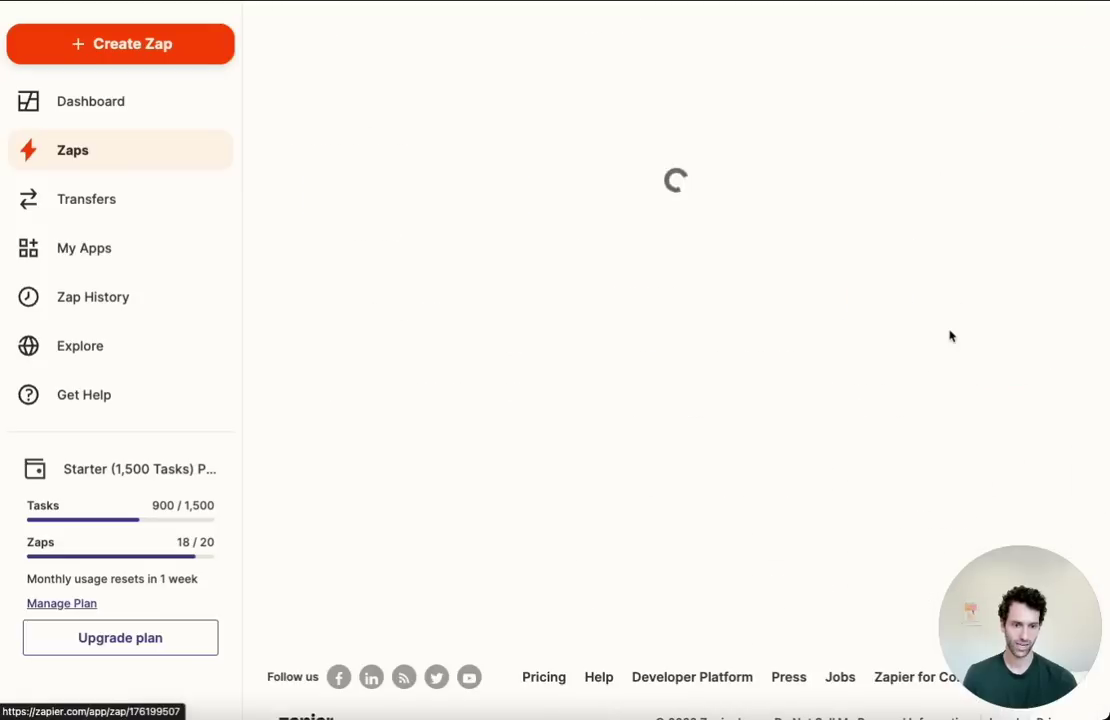
{"action": "left_click", "coordinate": [339, 369]}
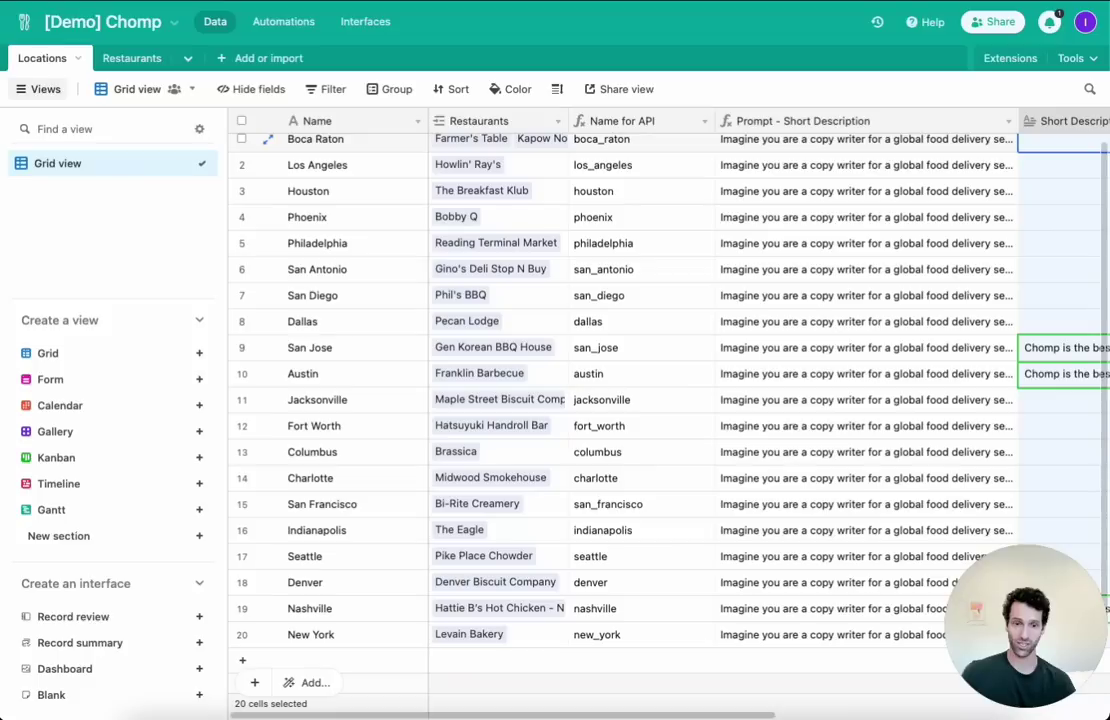
- Scroll the Locations grid to the Short Description column as AI text fills in
{"action": "scroll", "coordinate": [583, 234], "scroll_direction": "right", "scroll_amount": 5}
{"action": "scroll", "coordinate": [583, 234], "scroll_direction": "right", "scroll_amount": 2}
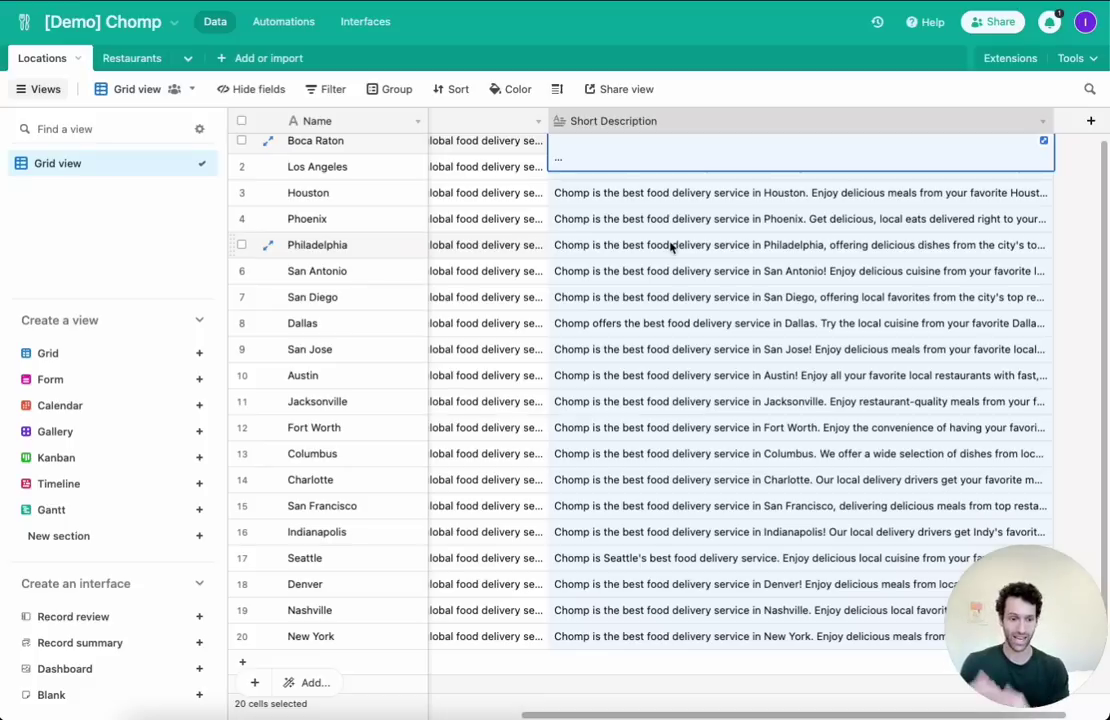
{"action": "scroll", "coordinate": [670, 246], "scroll_direction": "up", "scroll_amount": 1}
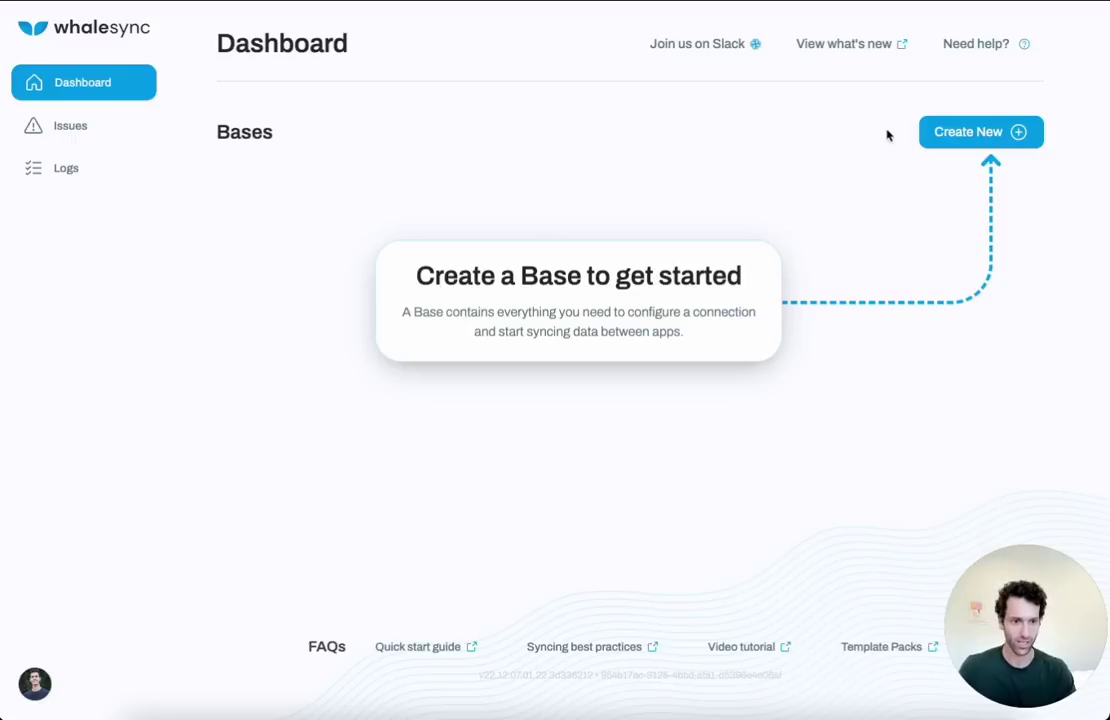
- Create a new Whalesync base with Airtable as the first app
{"action": "left_click", "coordinate": [980, 139]}
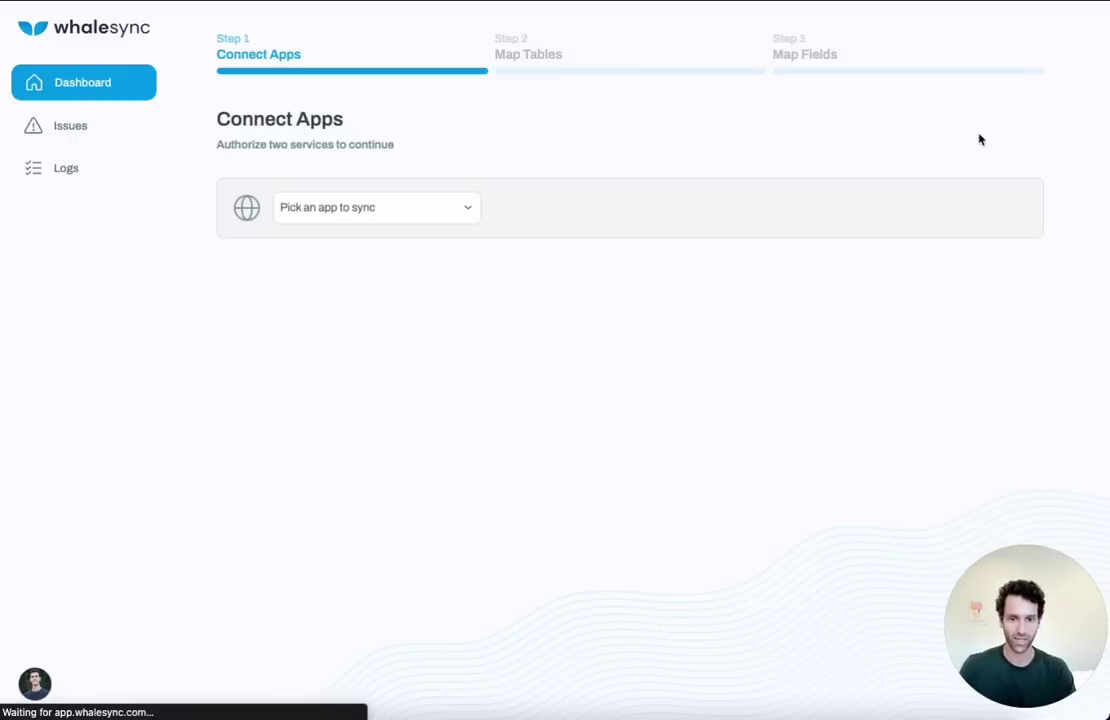
{"action": "left_click", "coordinate": [340, 210]}
{"action": "left_click", "coordinate": [330, 245]}
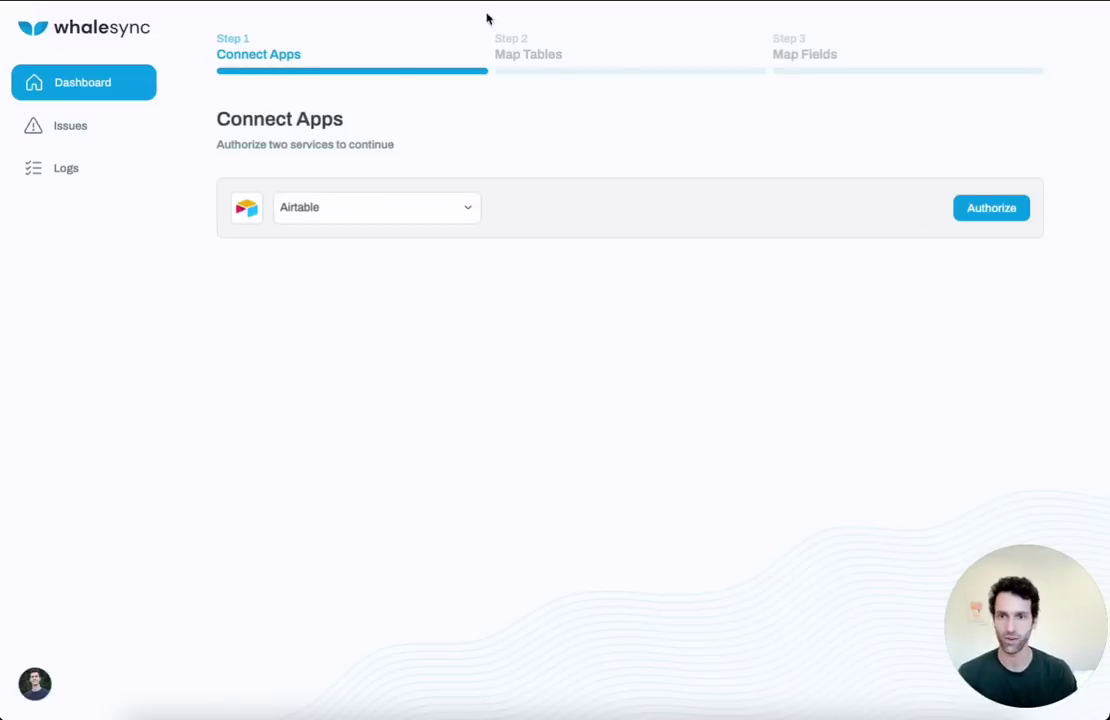
{"action": "left_click", "coordinate": [988, 210]}
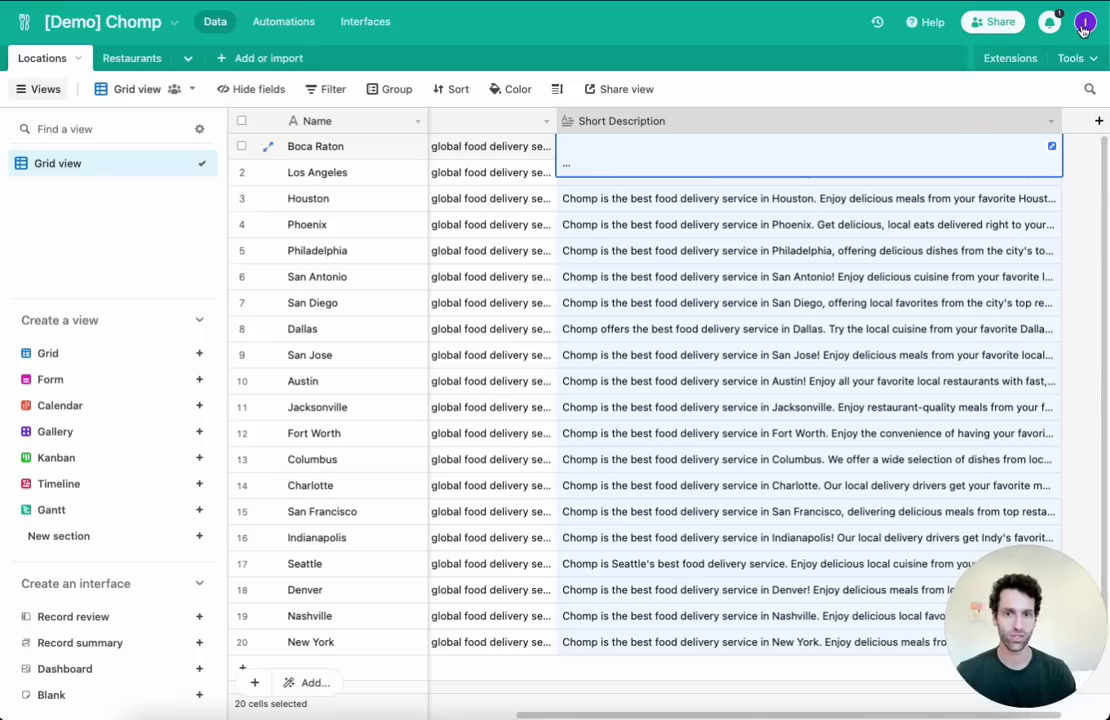
- Authorize Airtable using the API key and the Chomp base's public share link
{"action": "left_click", "coordinate": [1083, 28]}
{"action": "left_click", "coordinate": [897, 100]}
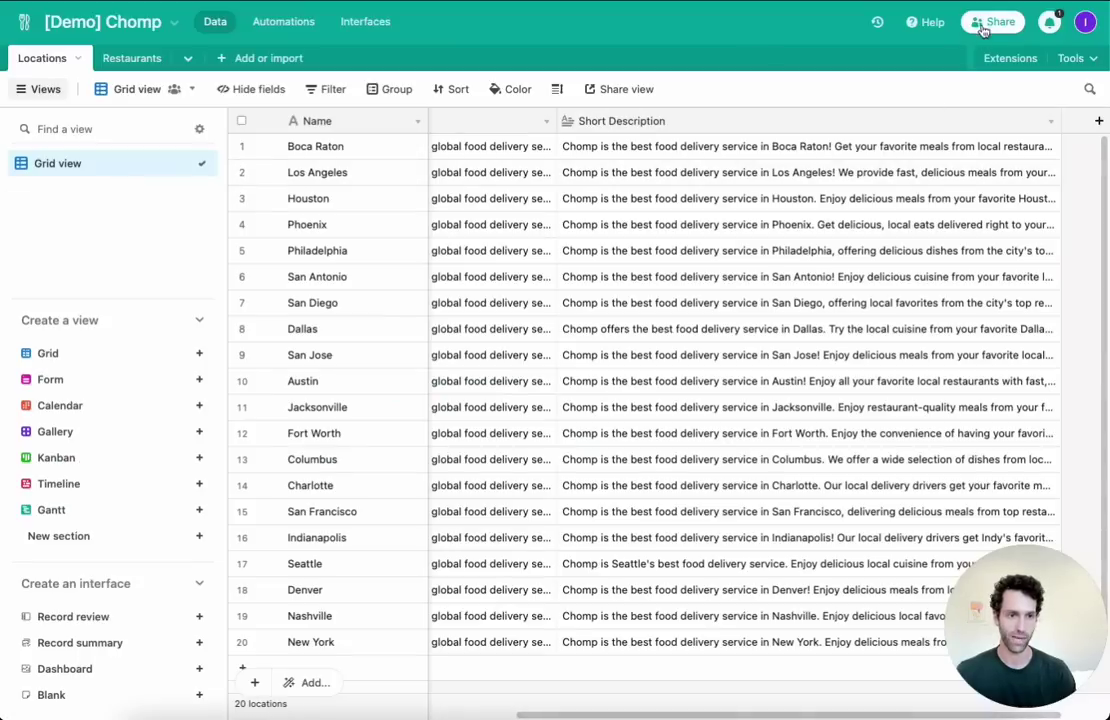
{"action": "left_click", "coordinate": [992, 21]}
{"action": "left_click", "coordinate": [586, 272]}
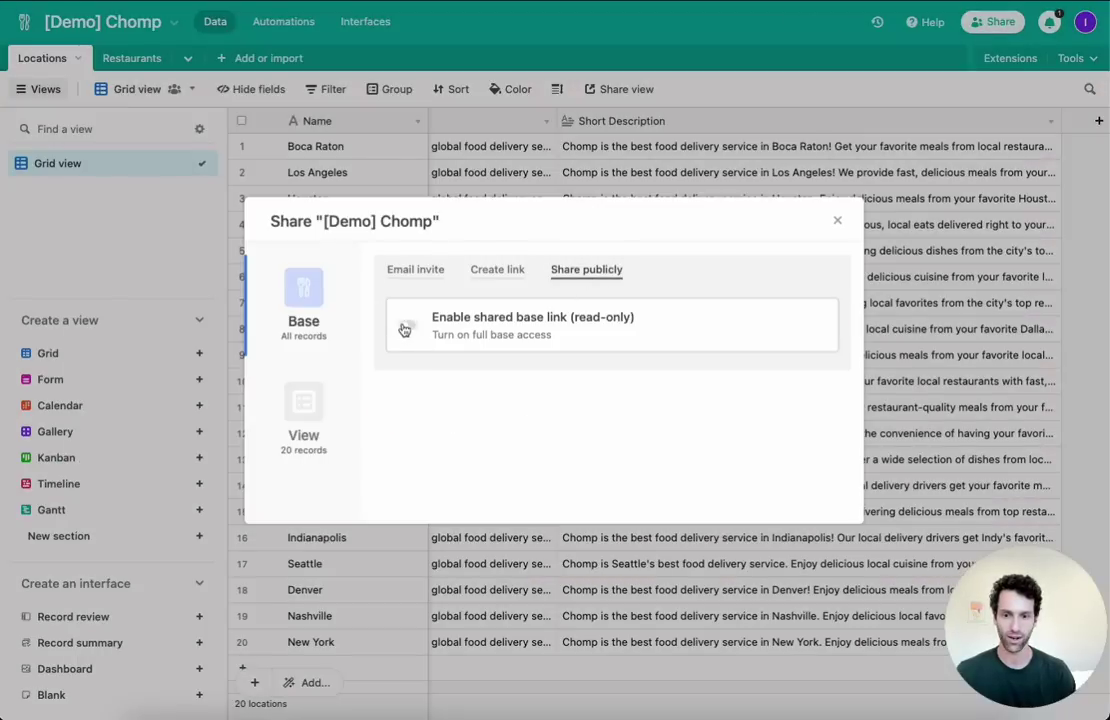
{"action": "left_click", "coordinate": [401, 320]}
{"action": "left_click", "coordinate": [450, 350]}
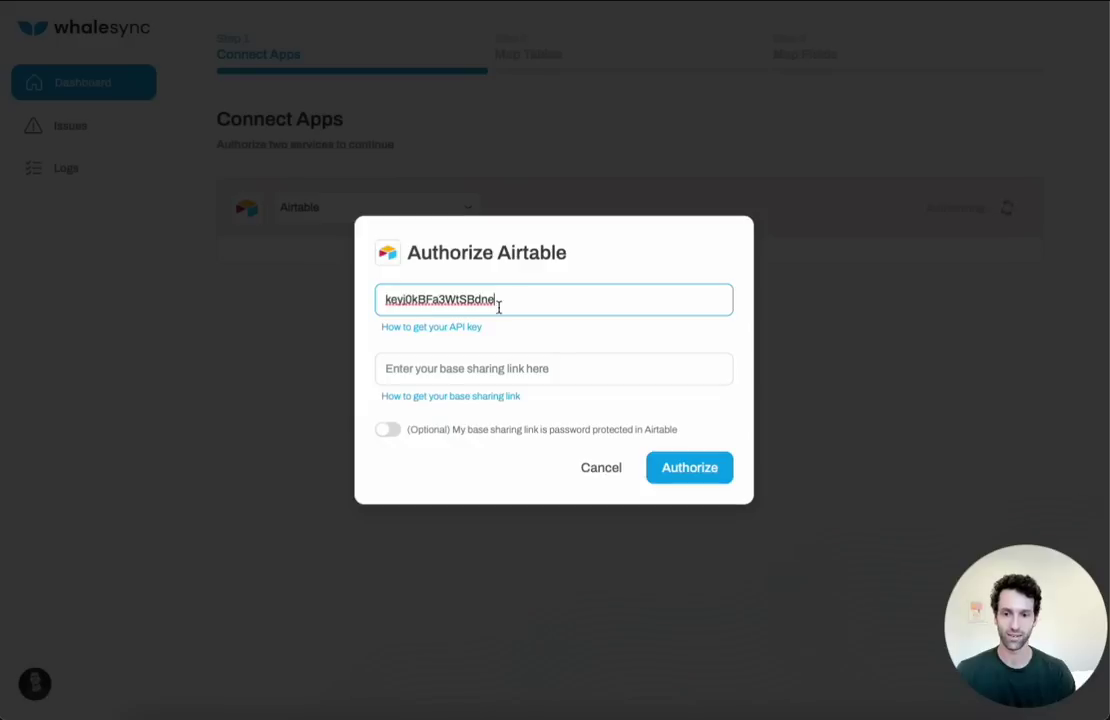
{"action": "left_click", "coordinate": [478, 370]}
{"action": "left_click", "coordinate": [690, 466]}
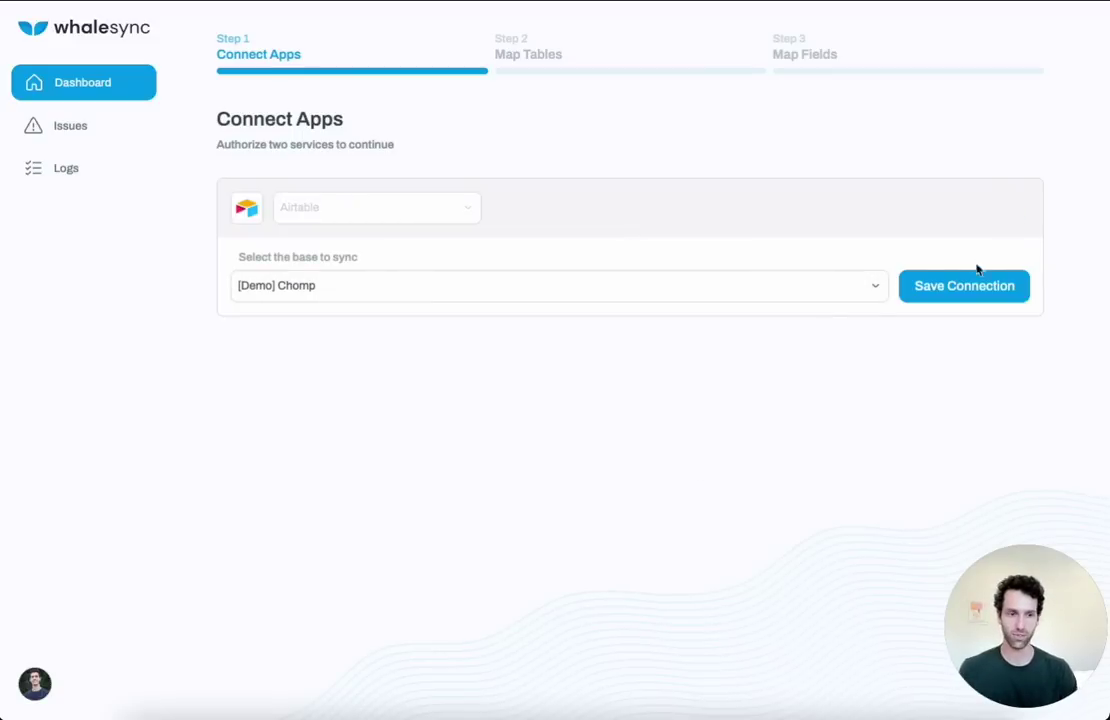
- Save the [Demo] Chomp connection, authorize Webflow's Chomp site, and continue to table pairing
{"action": "left_click", "coordinate": [967, 291]}
{"action": "left_click", "coordinate": [369, 295]}
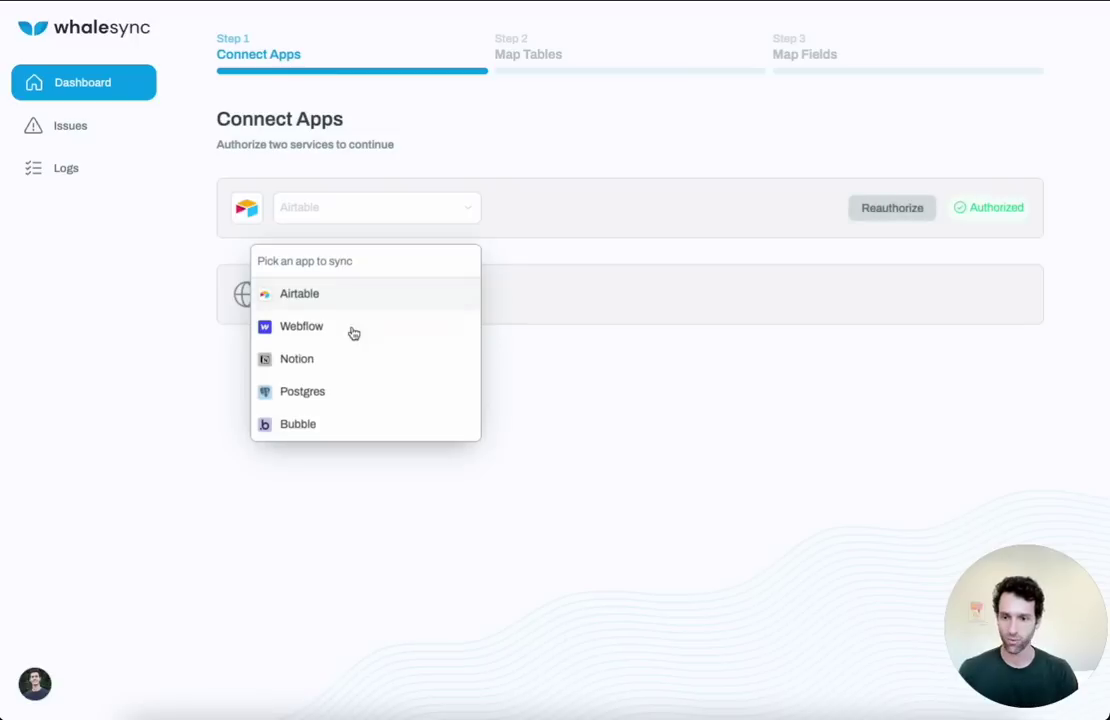
{"action": "left_click", "coordinate": [359, 327]}
{"action": "left_click", "coordinate": [992, 295]}
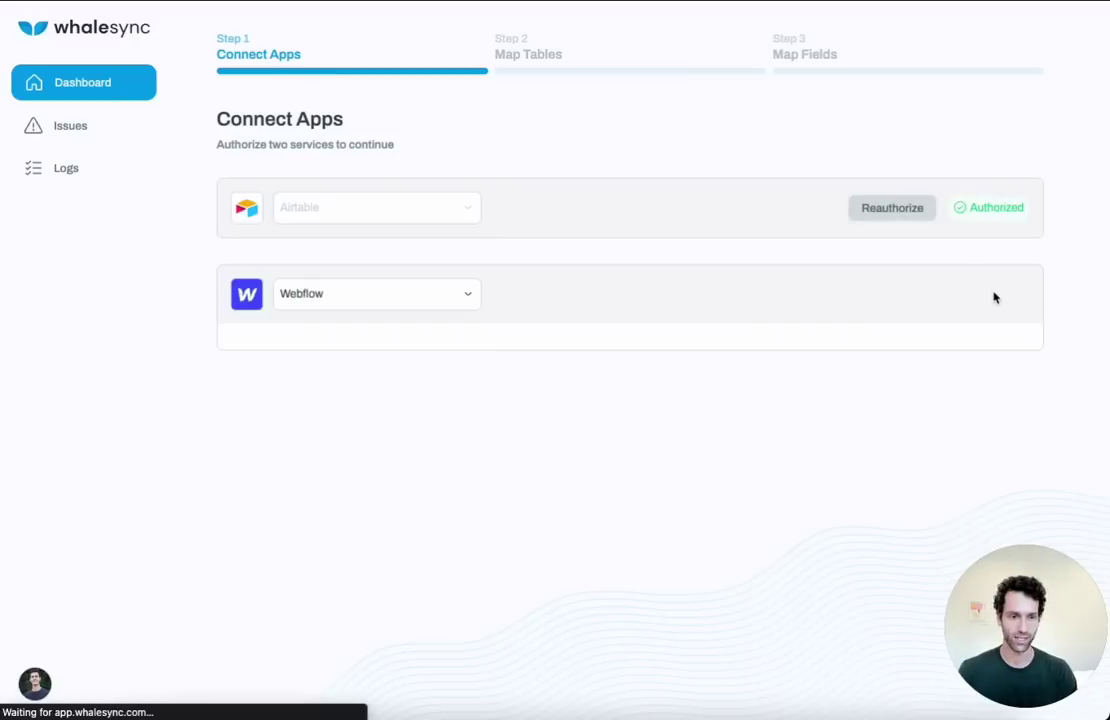
{"action": "scroll", "coordinate": [724, 213], "scroll_direction": "down", "scroll_amount": 10}
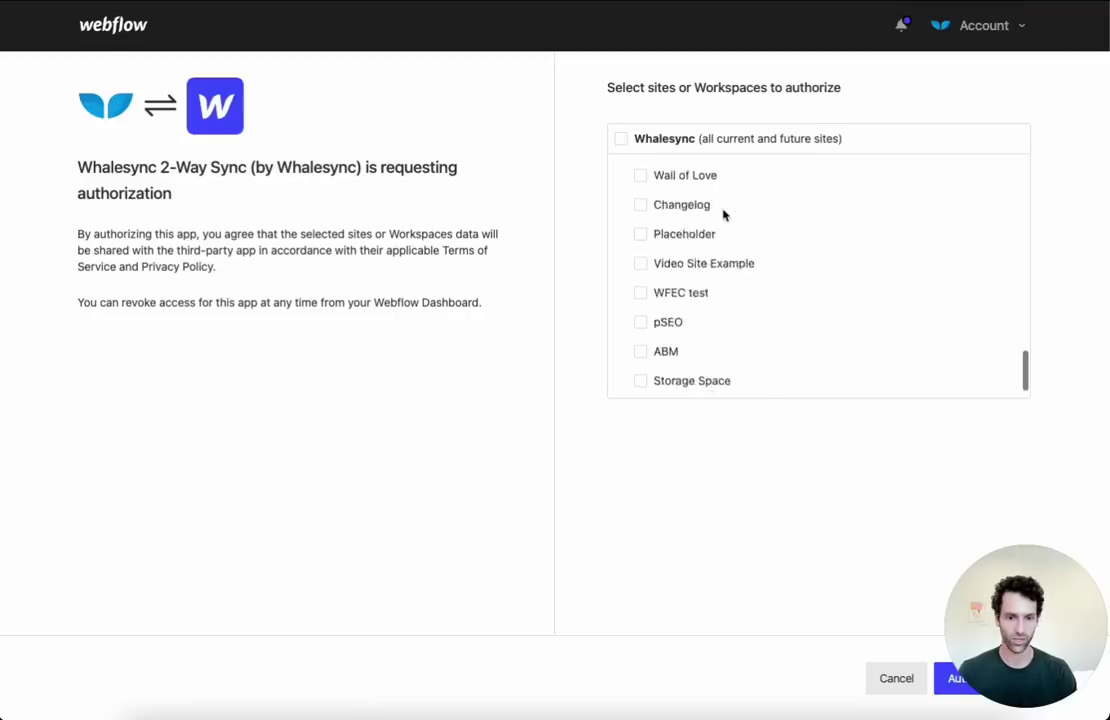
{"action": "left_click", "coordinate": [736, 374]}
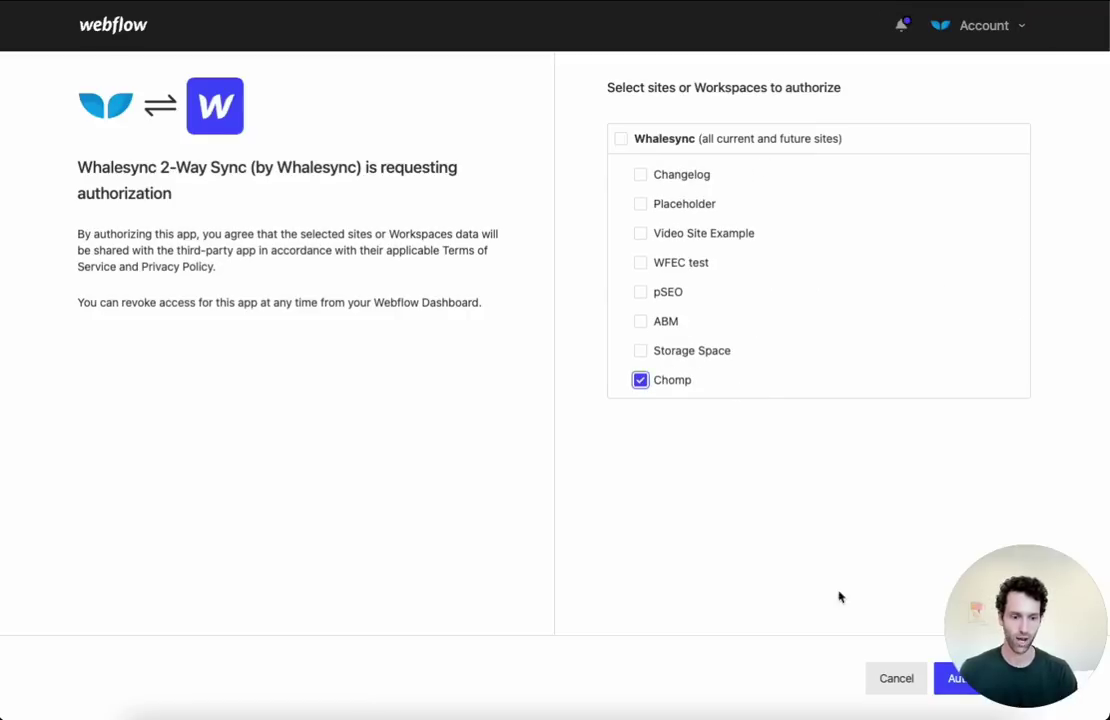
{"action": "left_click_drag", "start_coordinate": [984, 642], "coordinate": [979, 599]}
{"action": "left_click", "coordinate": [981, 676]}
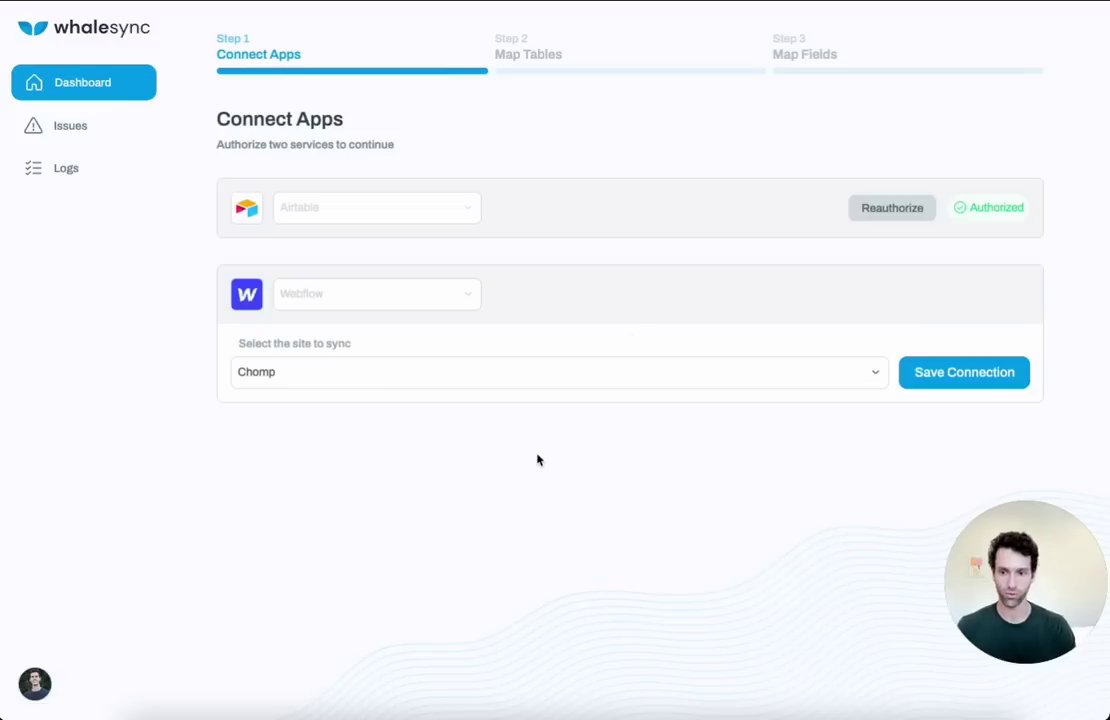
{"action": "left_click", "coordinate": [962, 373]}
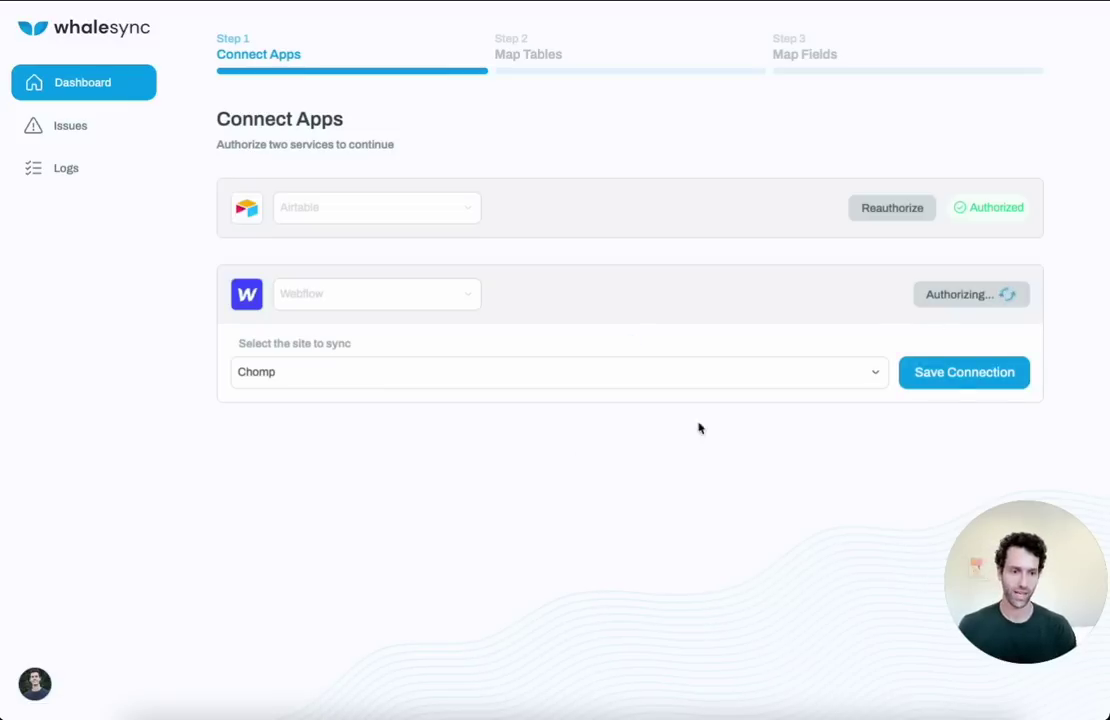
{"action": "left_click", "coordinate": [983, 374]}
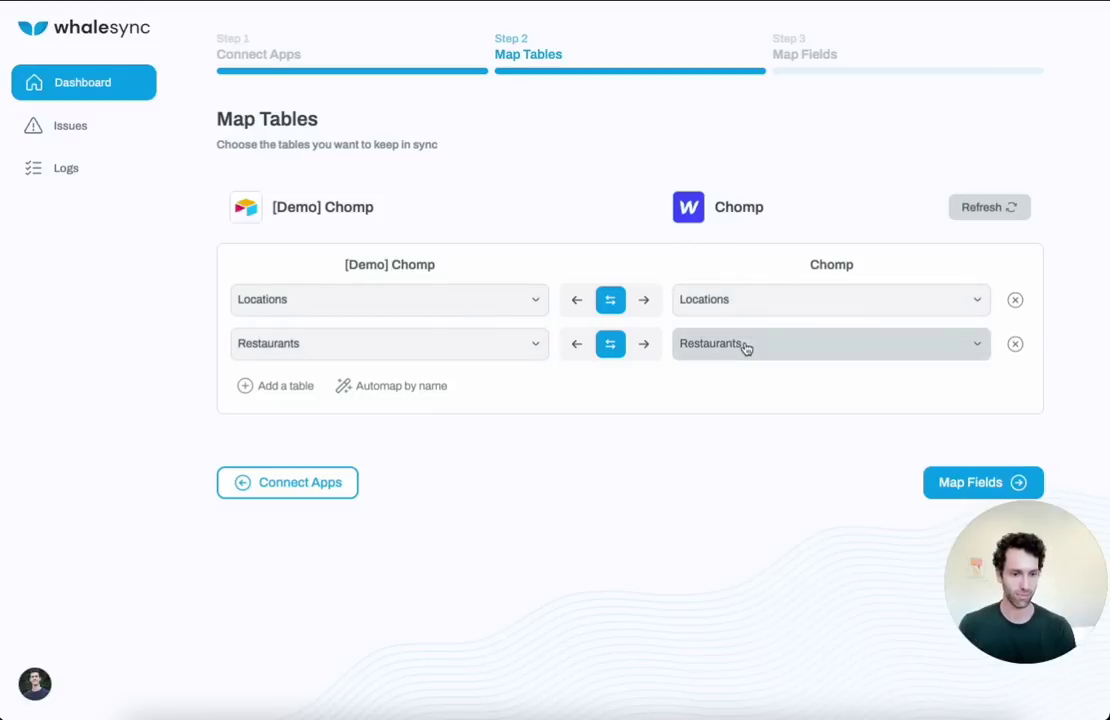
- Keep Locations and Restaurants field mappings two-way and save the base
{"action": "left_click", "coordinate": [944, 481]}
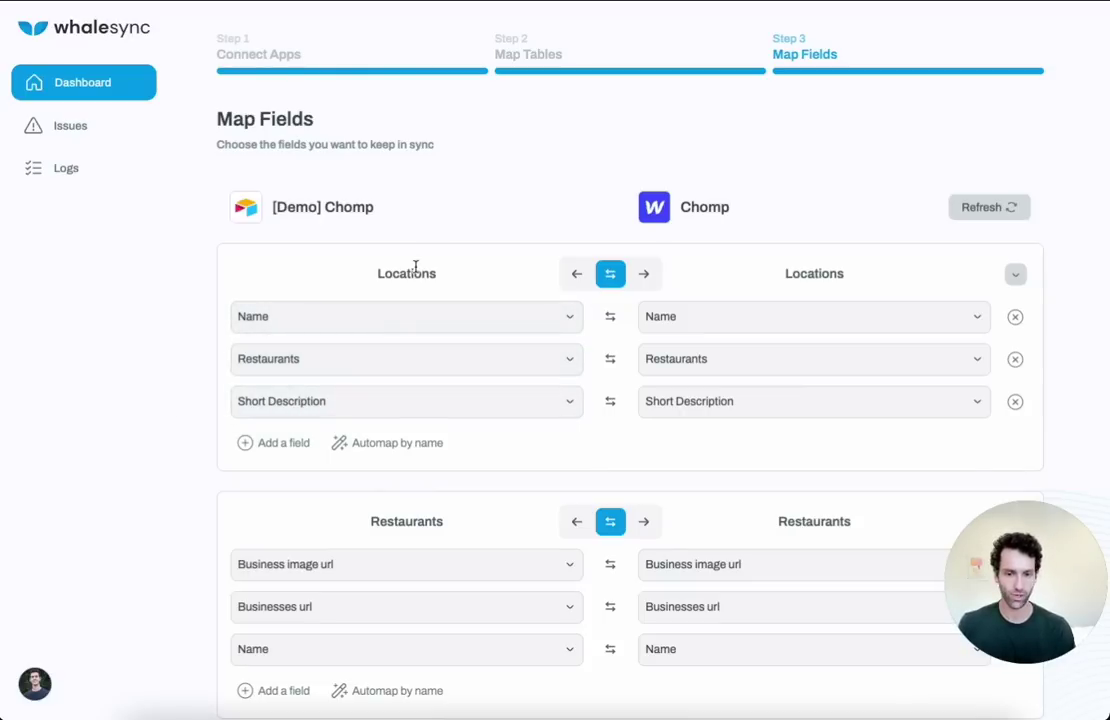
{"action": "scroll", "coordinate": [415, 265], "scroll_direction": "down", "scroll_amount": 1}
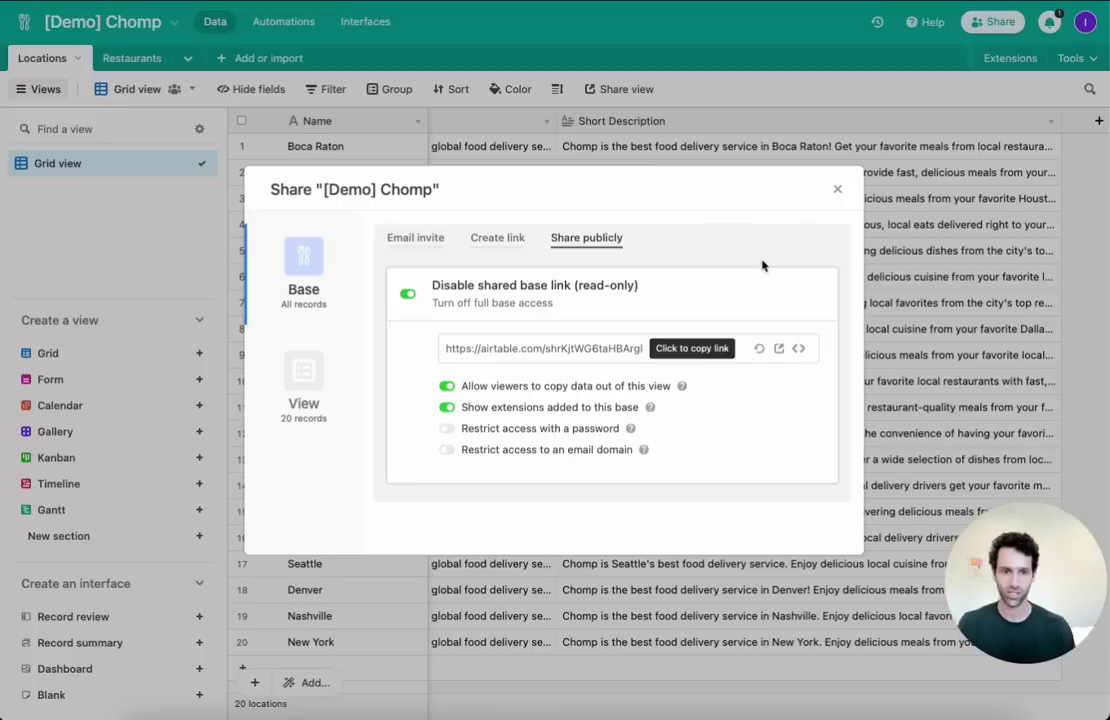
{"action": "left_click", "coordinate": [838, 187]}
{"action": "scroll", "coordinate": [676, 322], "scroll_direction": "left", "scroll_amount": 5}
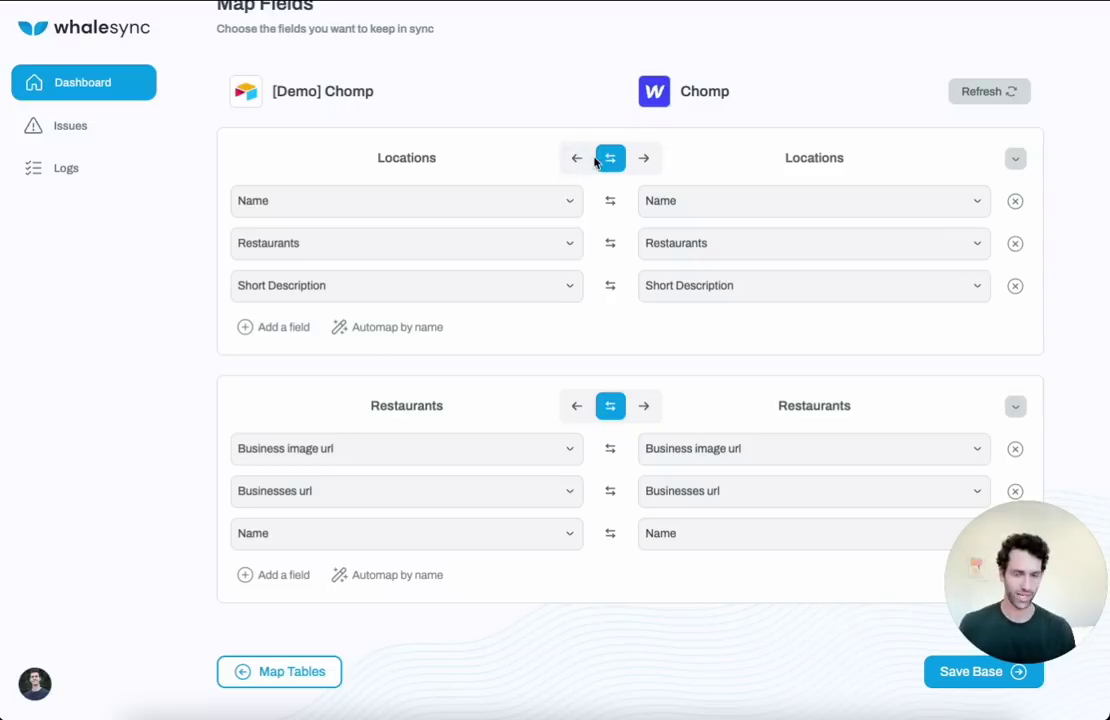
{"action": "left_click", "coordinate": [644, 158]}
{"action": "left_click", "coordinate": [645, 405]}
{"action": "left_click", "coordinate": [610, 405]}
{"action": "left_click", "coordinate": [610, 158]}
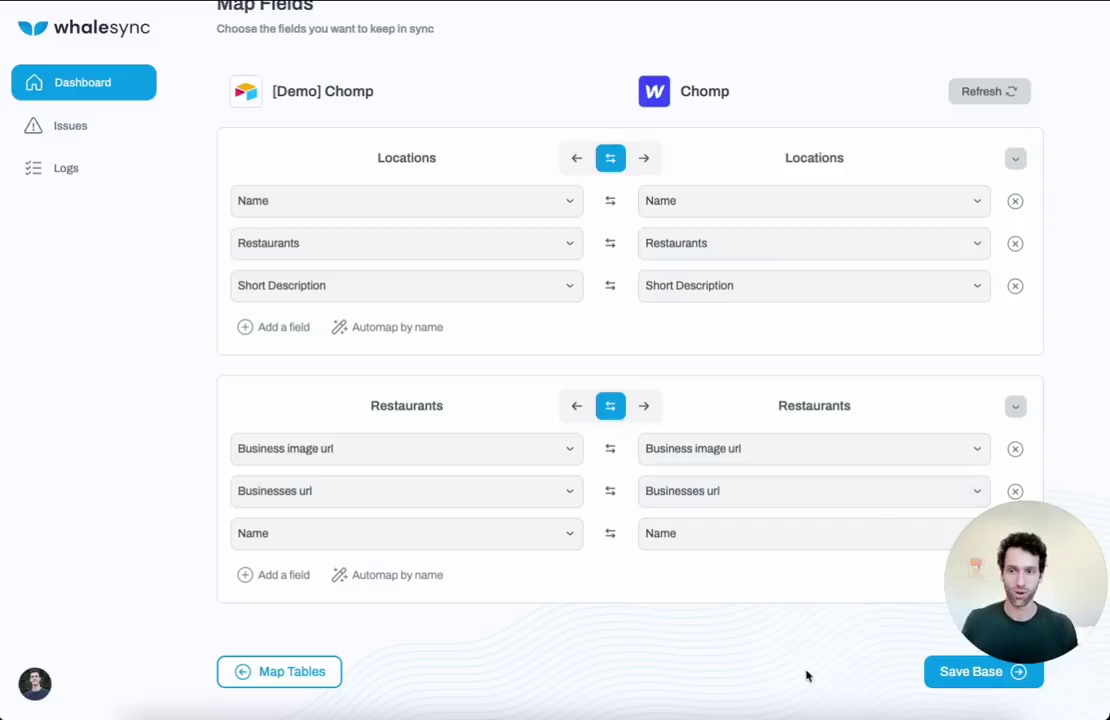
{"action": "left_click", "coordinate": [933, 680]}
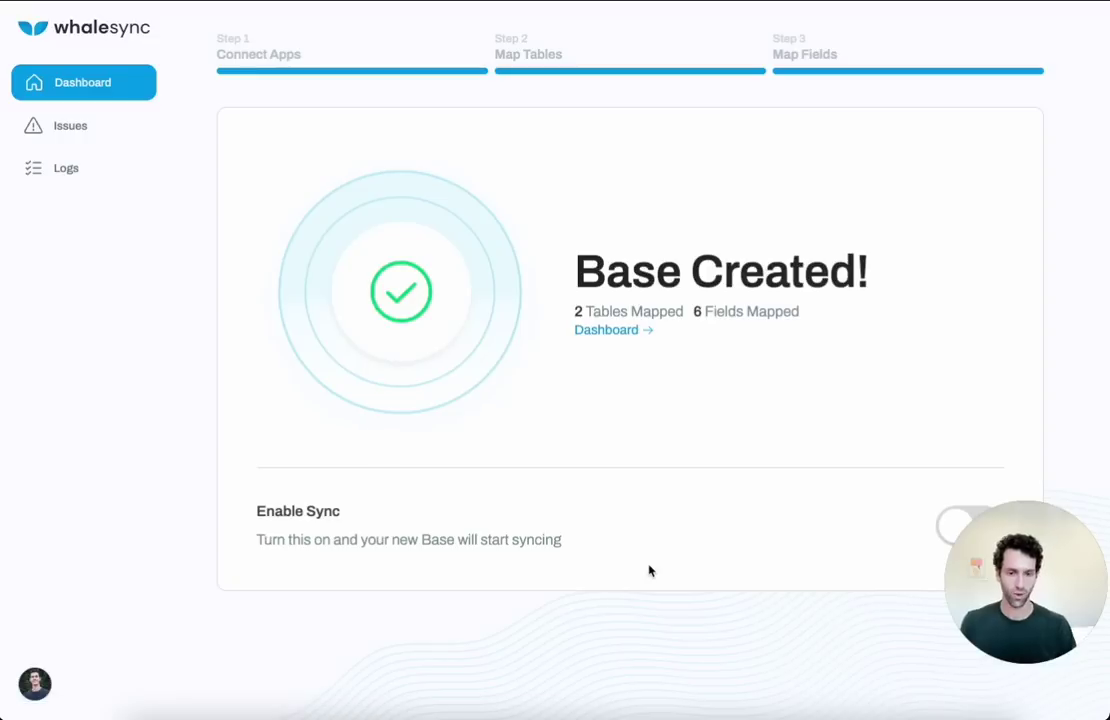
- Enable sync for the [Demo] Chomp base and confirm the Things to note dialog
{"action": "mouse_move", "coordinate": [946, 586]}
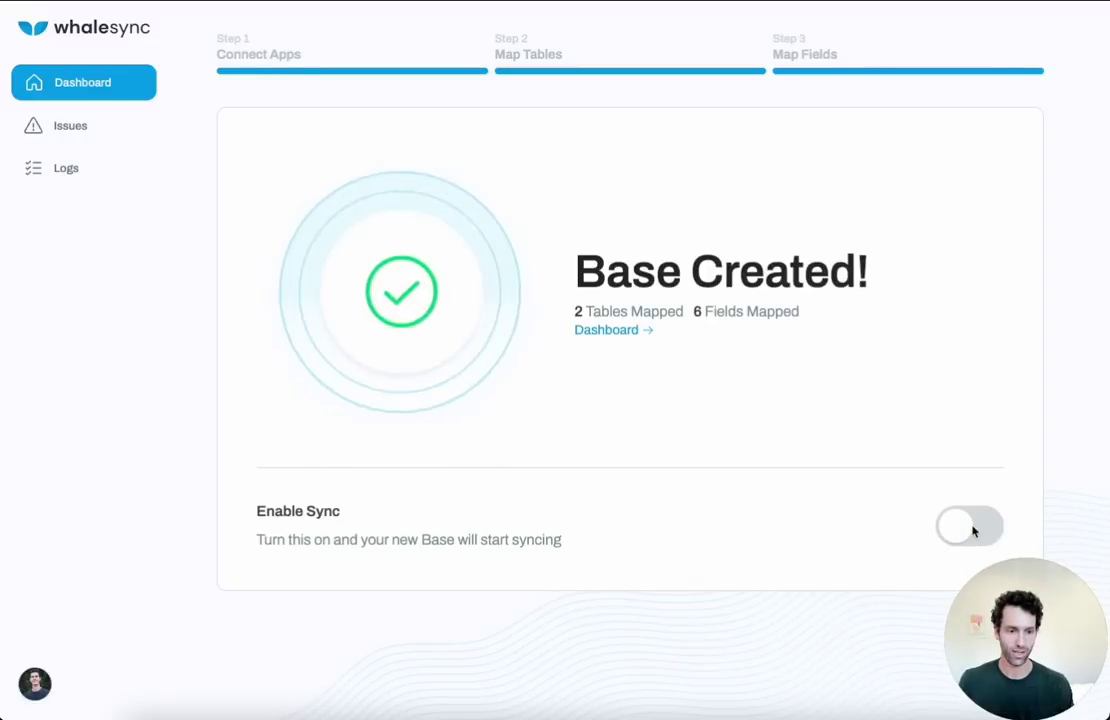
{"action": "left_click", "coordinate": [968, 527]}
{"action": "left_click", "coordinate": [671, 538]}
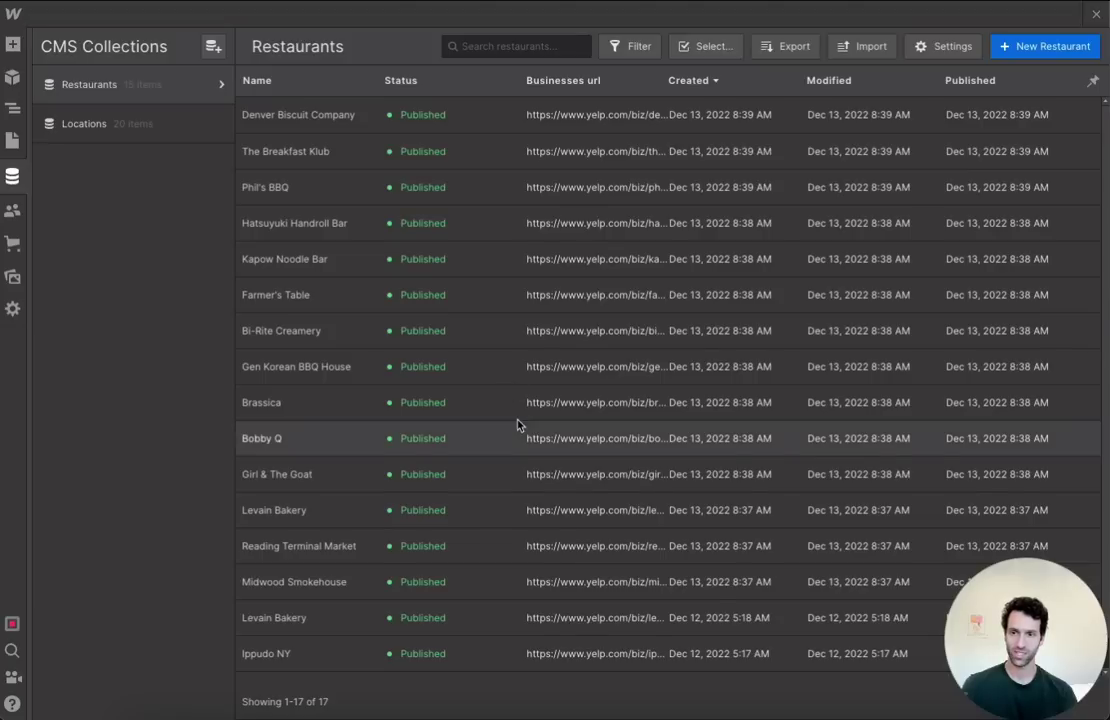
- In the Locations collection, inspect the Austin, San Antonio and Houston items
{"action": "scroll", "coordinate": [517, 425], "scroll_direction": "down", "scroll_amount": 1}
{"action": "left_click", "coordinate": [110, 121]}
{"action": "scroll", "coordinate": [421, 345], "scroll_direction": "down", "scroll_amount": 2}
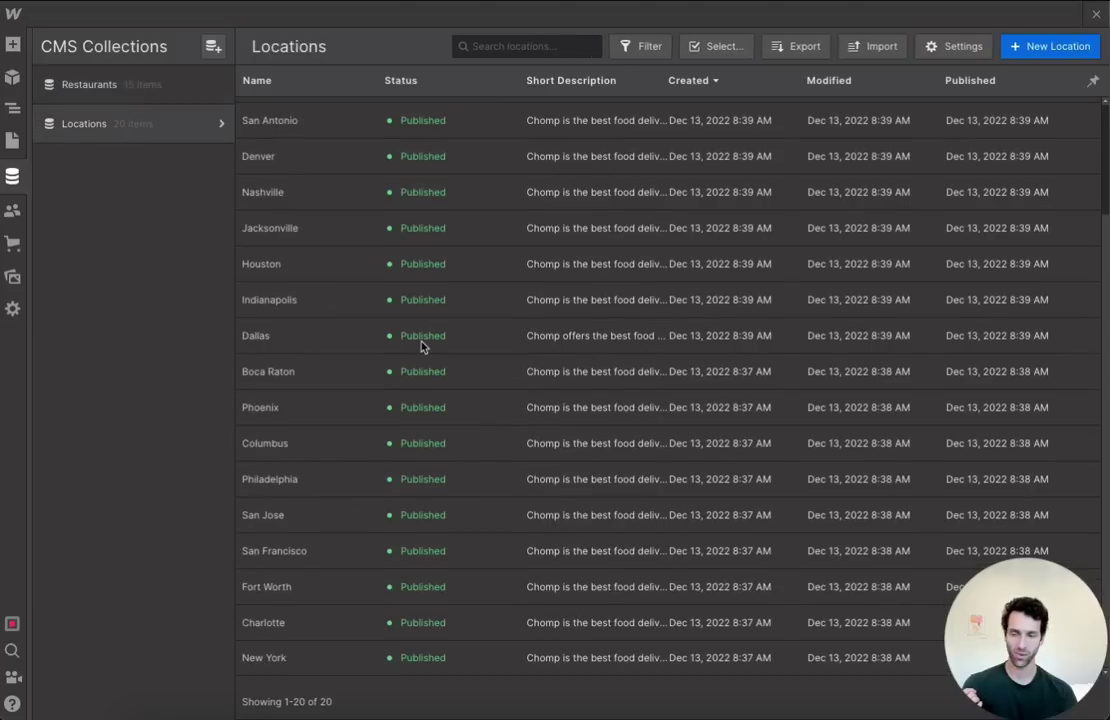
{"action": "scroll", "coordinate": [421, 345], "scroll_direction": "up", "scroll_amount": 3}
{"action": "left_click", "coordinate": [290, 183]}
{"action": "left_click", "coordinate": [297, 264]}
{"action": "left_click", "coordinate": [307, 395]}
{"action": "scroll", "coordinate": [532, 352], "scroll_direction": "down", "scroll_amount": 1}
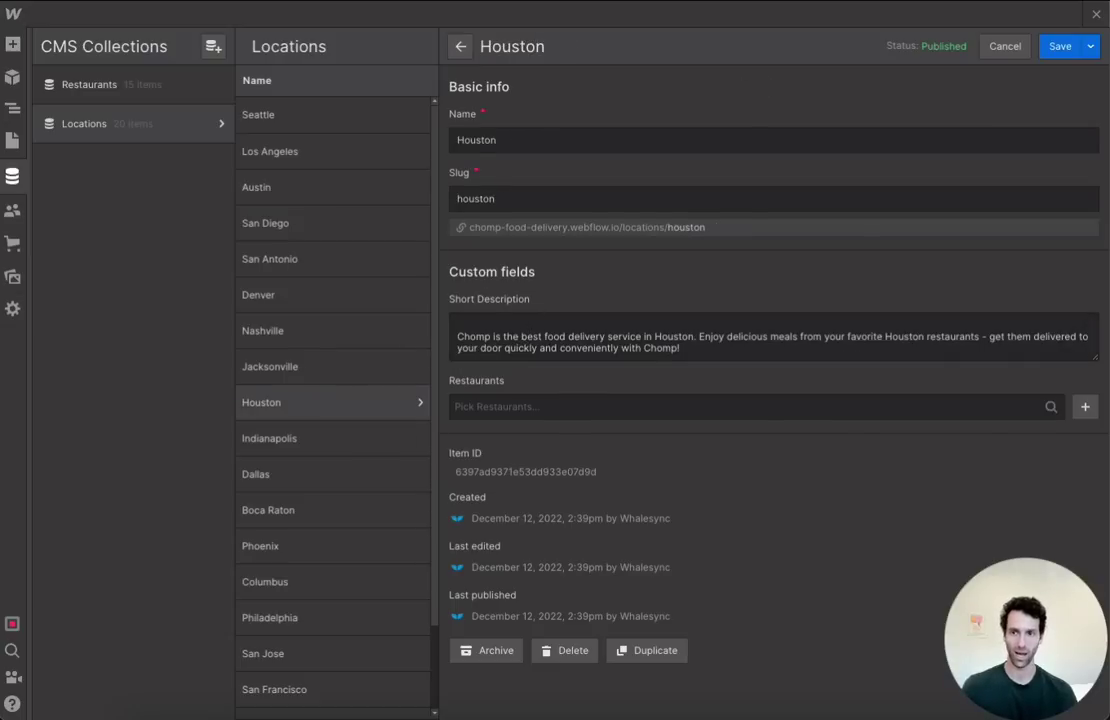
{"action": "key", "text": "ctrl+Tab"}
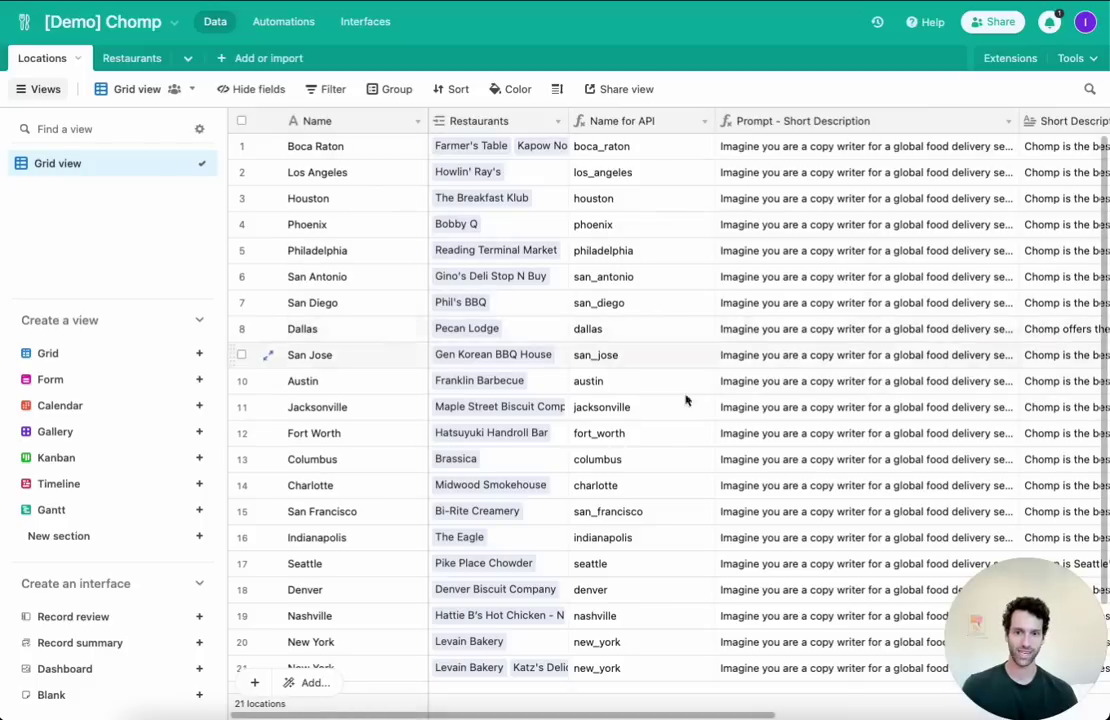
{"action": "key", "text": "ctrl+shift+Tab"}
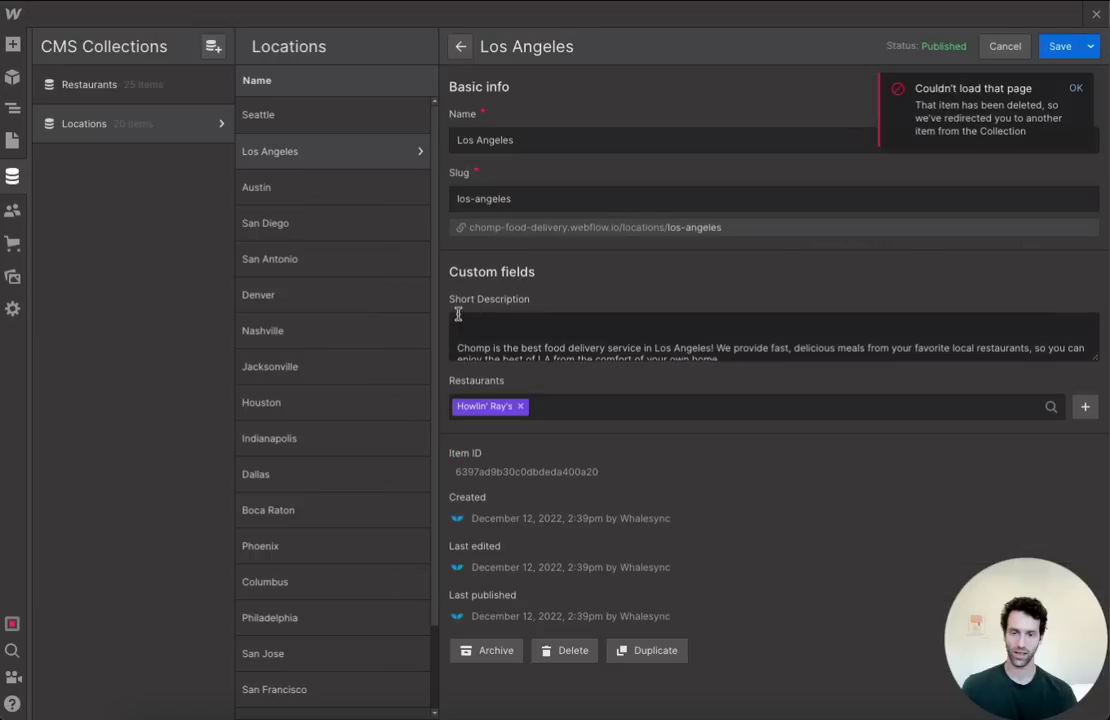
- Inspect Denver, Jacksonville, Dallas, Columbus and San Francisco, then close the item editor
{"action": "left_click", "coordinate": [320, 295]}
{"action": "left_click", "coordinate": [307, 375]}
{"action": "scroll", "coordinate": [307, 377], "scroll_direction": "down", "scroll_amount": 1}
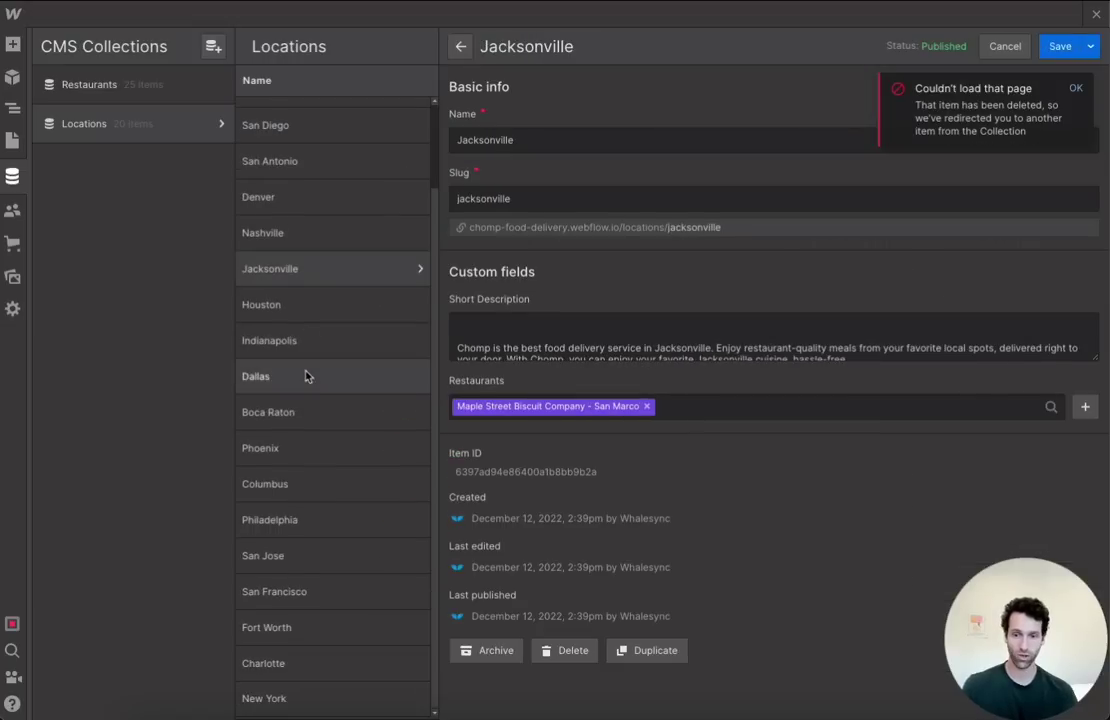
{"action": "left_click", "coordinate": [307, 377]}
{"action": "left_click", "coordinate": [312, 478]}
{"action": "left_click", "coordinate": [316, 591]}
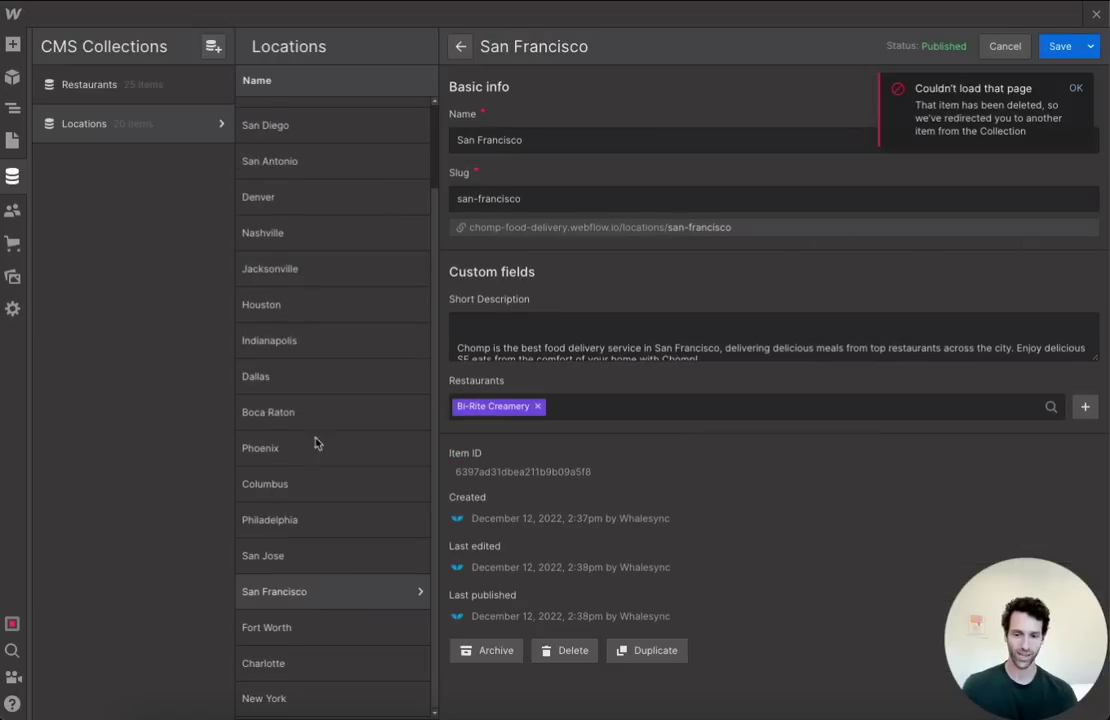
{"action": "scroll", "coordinate": [323, 247], "scroll_direction": "up", "scroll_amount": 1}
{"action": "left_click", "coordinate": [1078, 88]}
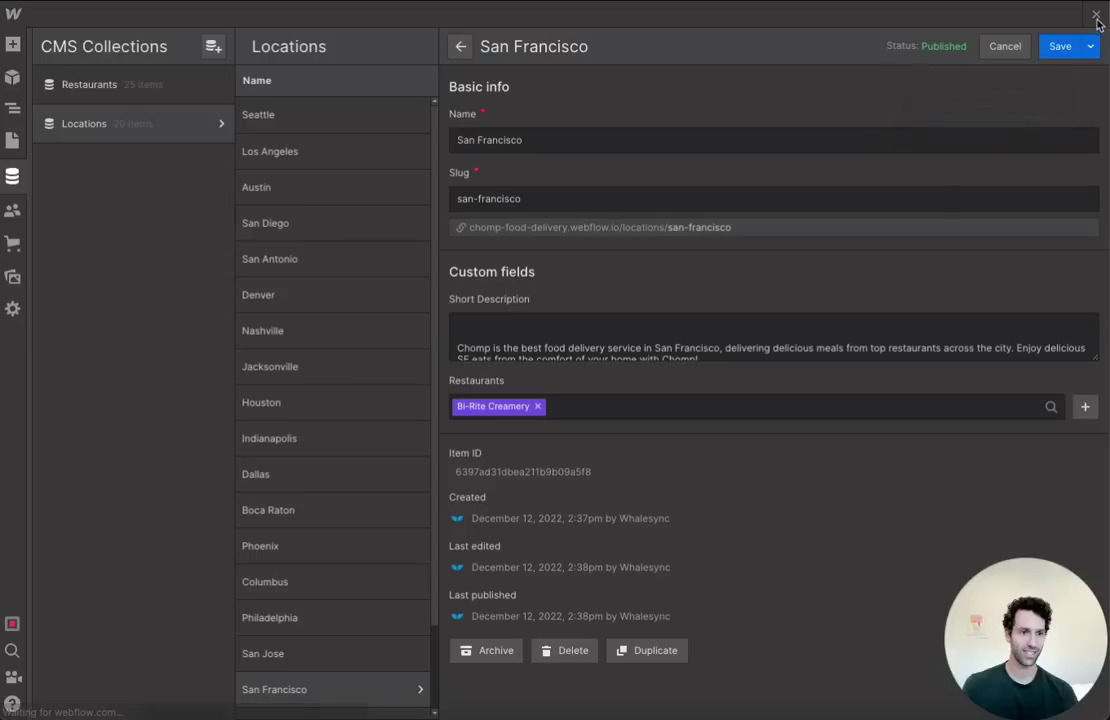
{"action": "left_click", "coordinate": [1005, 46]}
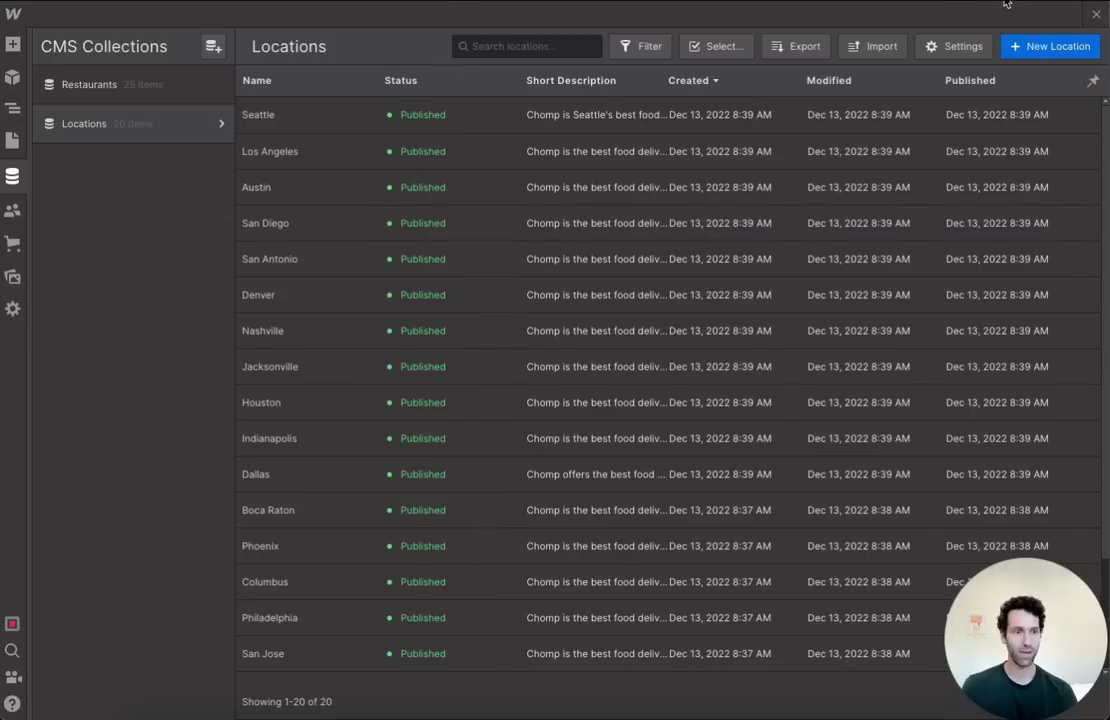
- Leave the CMS panel and return to the Locations Template page canvas
{"action": "left_click", "coordinate": [1098, 16]}
{"action": "left_click", "coordinate": [282, 125]}
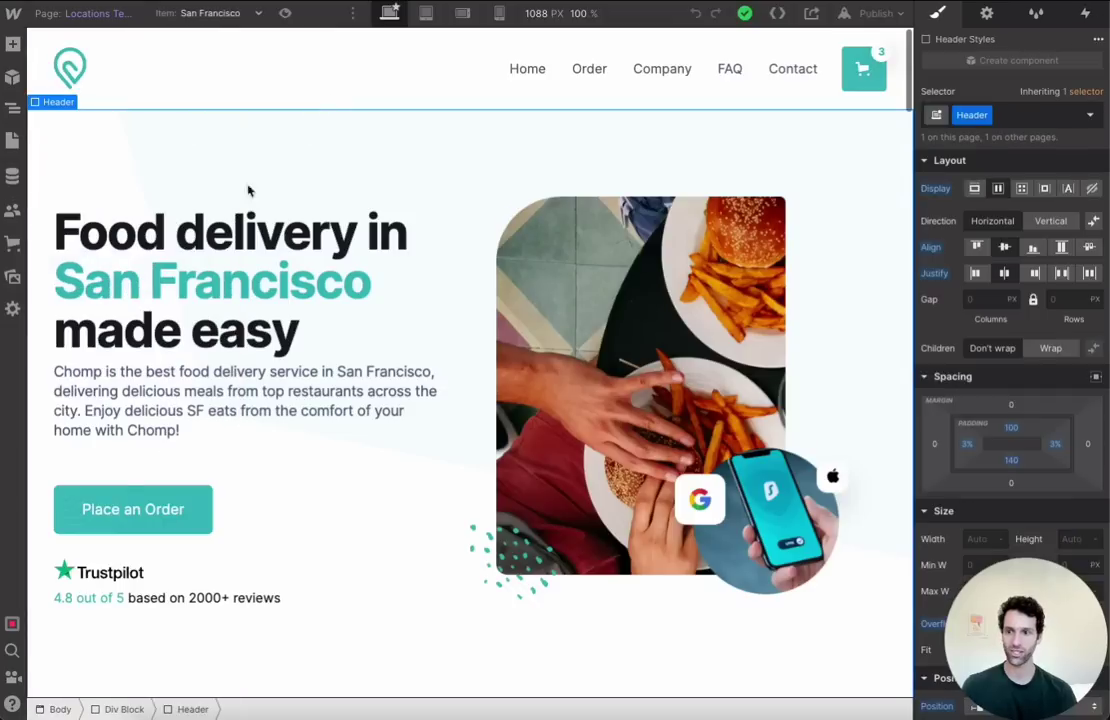
{"action": "left_click", "coordinate": [13, 139]}
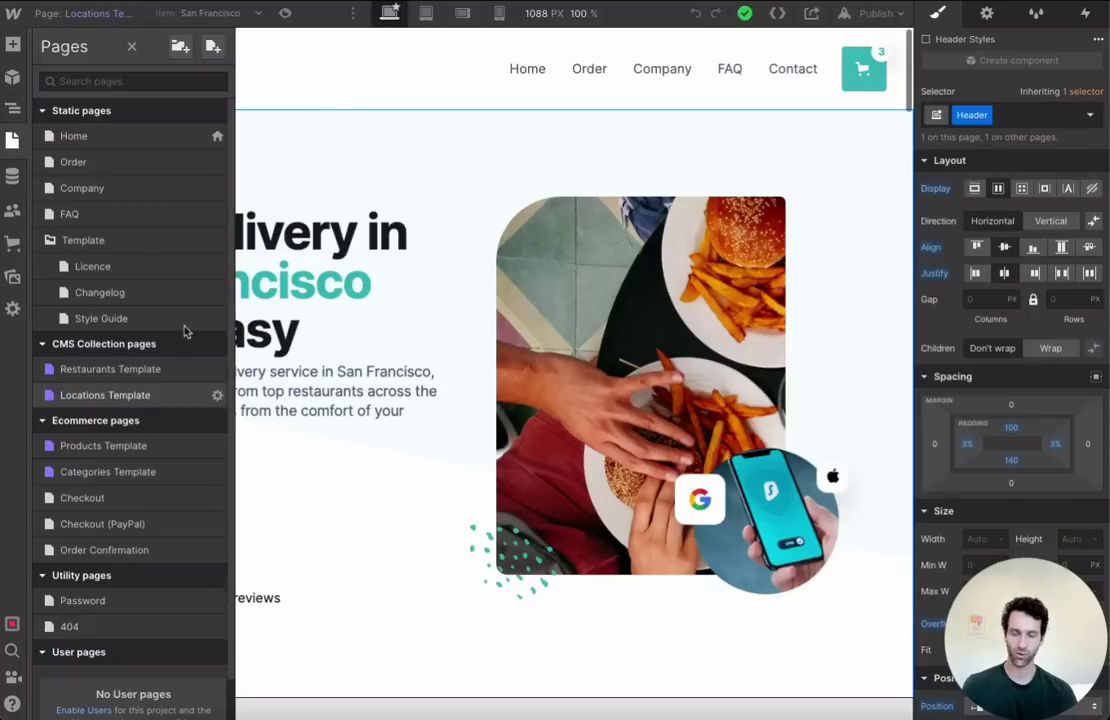
{"action": "left_click", "coordinate": [357, 211]}
{"action": "left_click", "coordinate": [258, 13]}
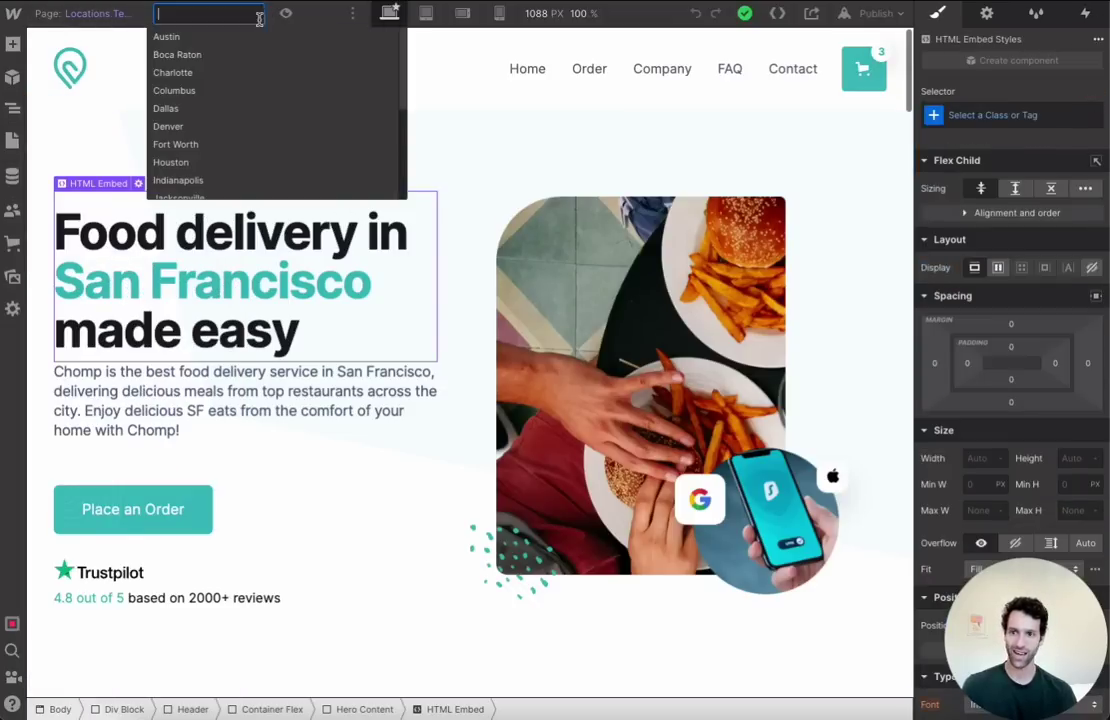
{"action": "scroll", "coordinate": [235, 109], "scroll_direction": "up", "scroll_amount": 3}
{"action": "scroll", "coordinate": [235, 109], "scroll_direction": "up", "scroll_amount": 3}
{"action": "left_click", "coordinate": [315, 314]}
- Preview the Locations Template with the Columbus, Denver and Indianapolis items
{"action": "left_click", "coordinate": [205, 13]}
{"action": "left_click", "coordinate": [221, 100]}
{"action": "left_click", "coordinate": [218, 14]}
{"action": "left_click", "coordinate": [218, 125]}
{"action": "left_click", "coordinate": [213, 12]}
{"action": "left_click", "coordinate": [211, 122]}
{"action": "left_click", "coordinate": [218, 13]}
{"action": "left_click", "coordinate": [190, 50]}
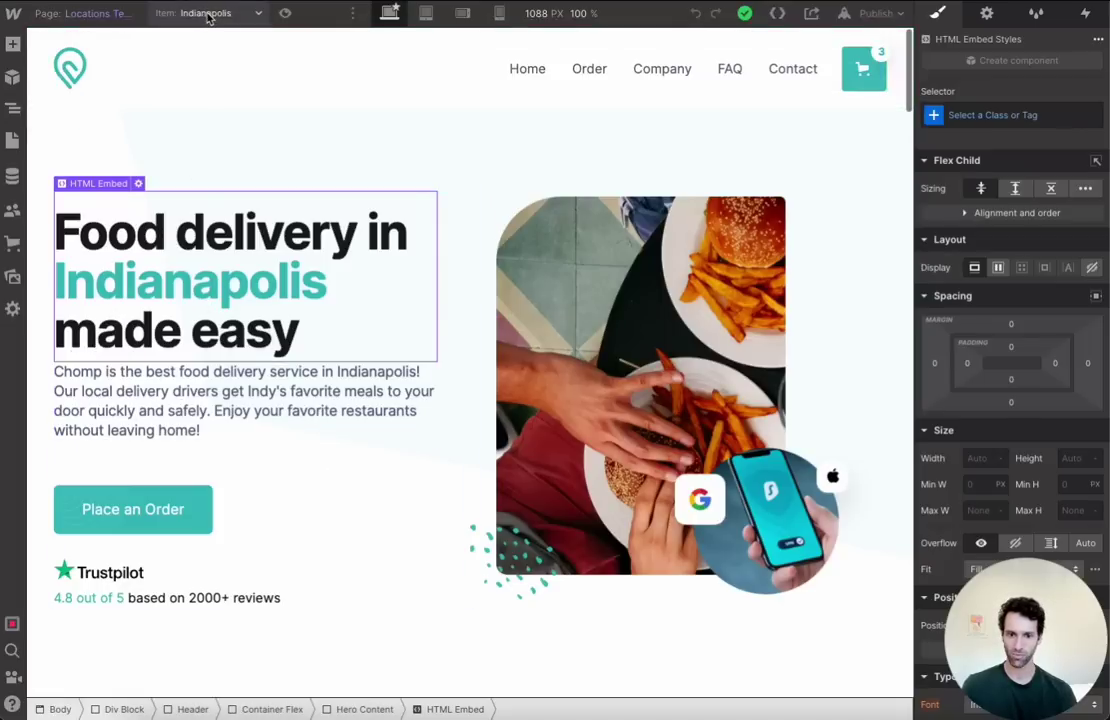
- Scroll through the Indianapolis page to check its synced content
{"action": "left_click", "coordinate": [385, 172]}
{"action": "scroll", "coordinate": [550, 280], "scroll_direction": "down", "scroll_amount": 10}
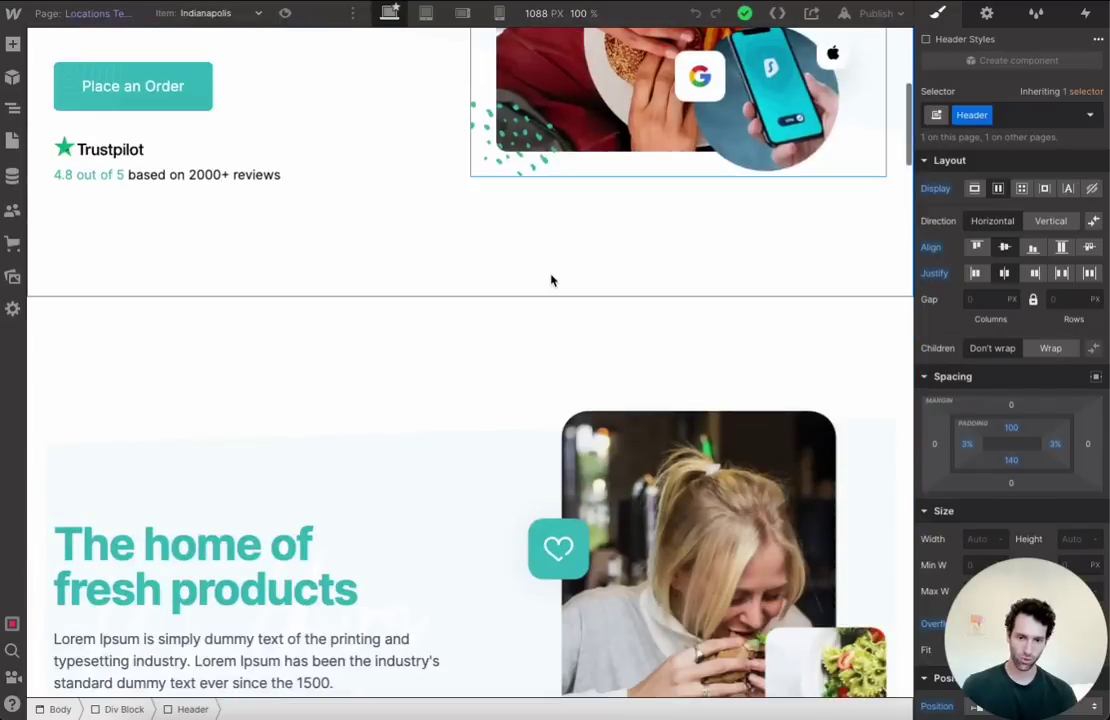
{"action": "scroll", "coordinate": [550, 280], "scroll_direction": "down", "scroll_amount": 10}
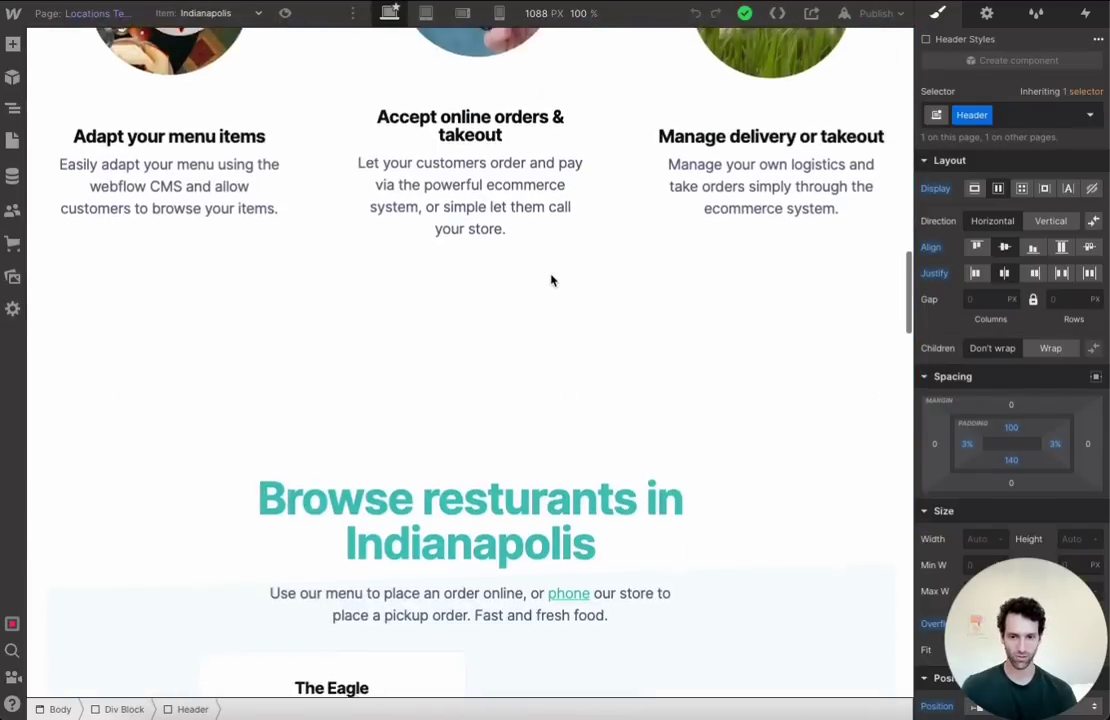
{"action": "scroll", "coordinate": [551, 280], "scroll_direction": "down", "scroll_amount": 1}
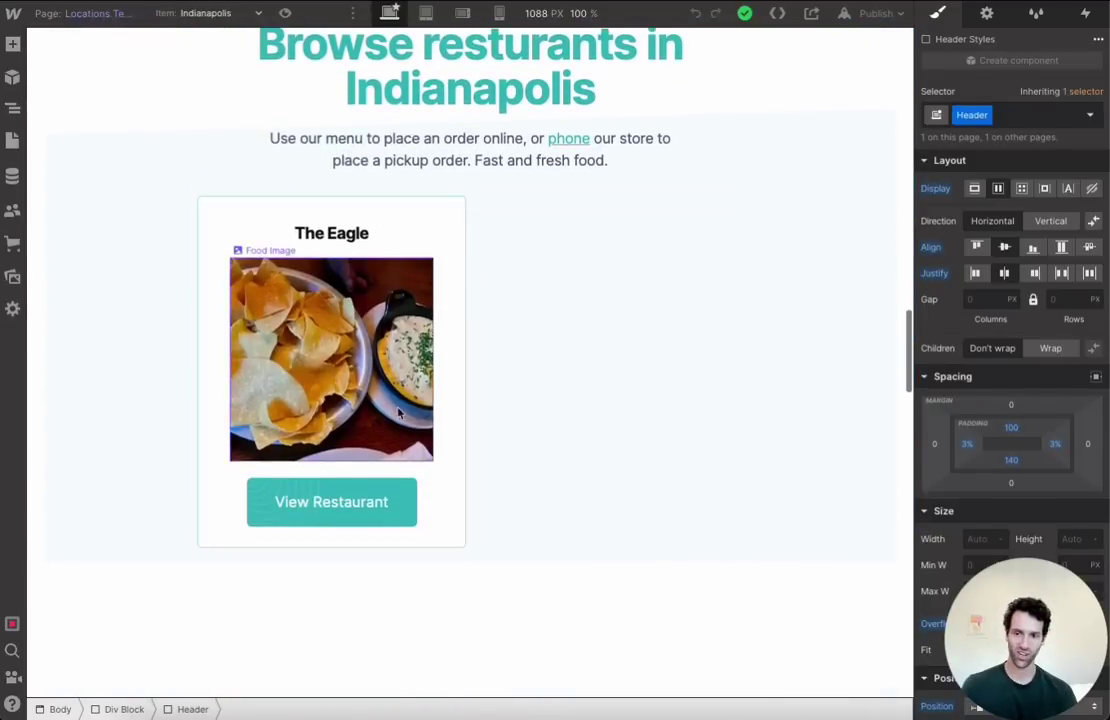
{"action": "scroll", "coordinate": [245, 223], "scroll_direction": "up", "scroll_amount": 2}
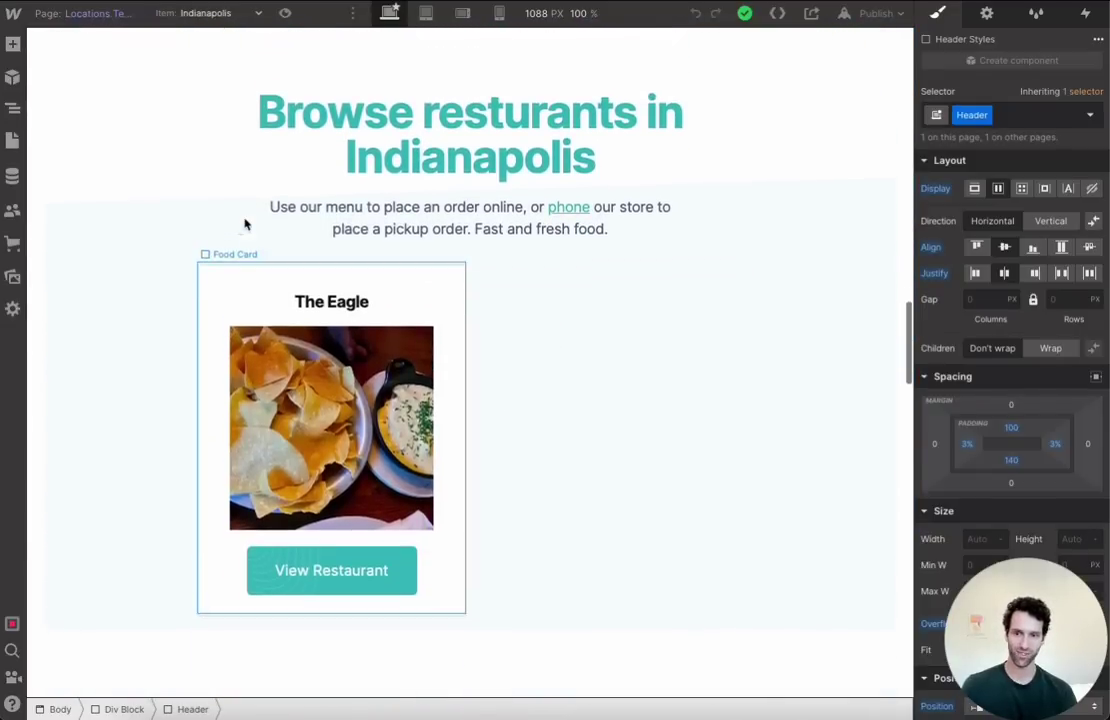
- Switch the preview to Austin and check its description and Franklin Barbecue card
{"action": "left_click", "coordinate": [200, 13]}
{"action": "left_click", "coordinate": [167, 37]}
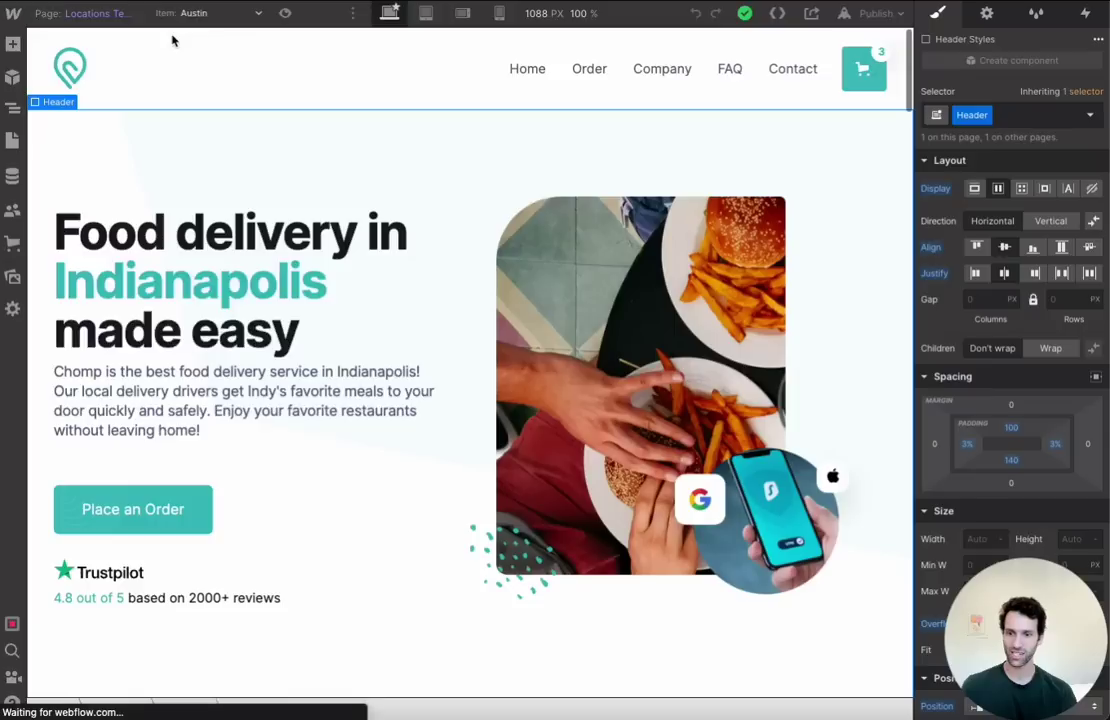
{"action": "scroll", "coordinate": [301, 335], "scroll_direction": "down", "scroll_amount": 15}
{"action": "scroll", "coordinate": [301, 335], "scroll_direction": "down", "scroll_amount": 6}
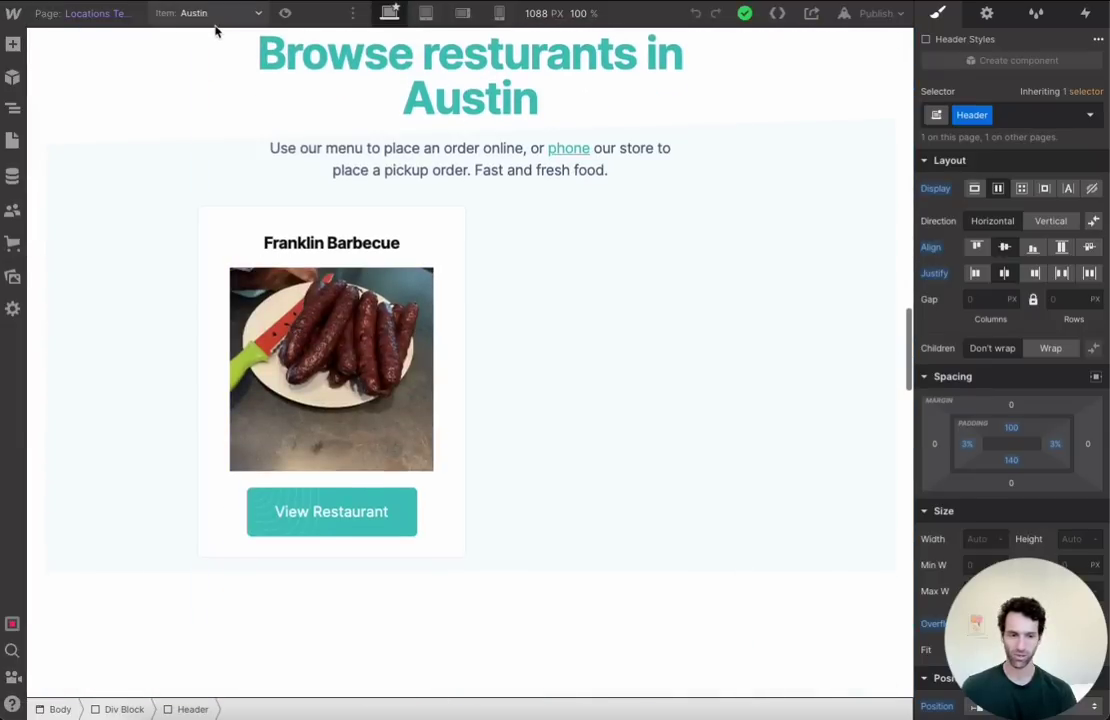
{"action": "scroll", "coordinate": [528, 421], "scroll_direction": "up", "scroll_amount": 20}
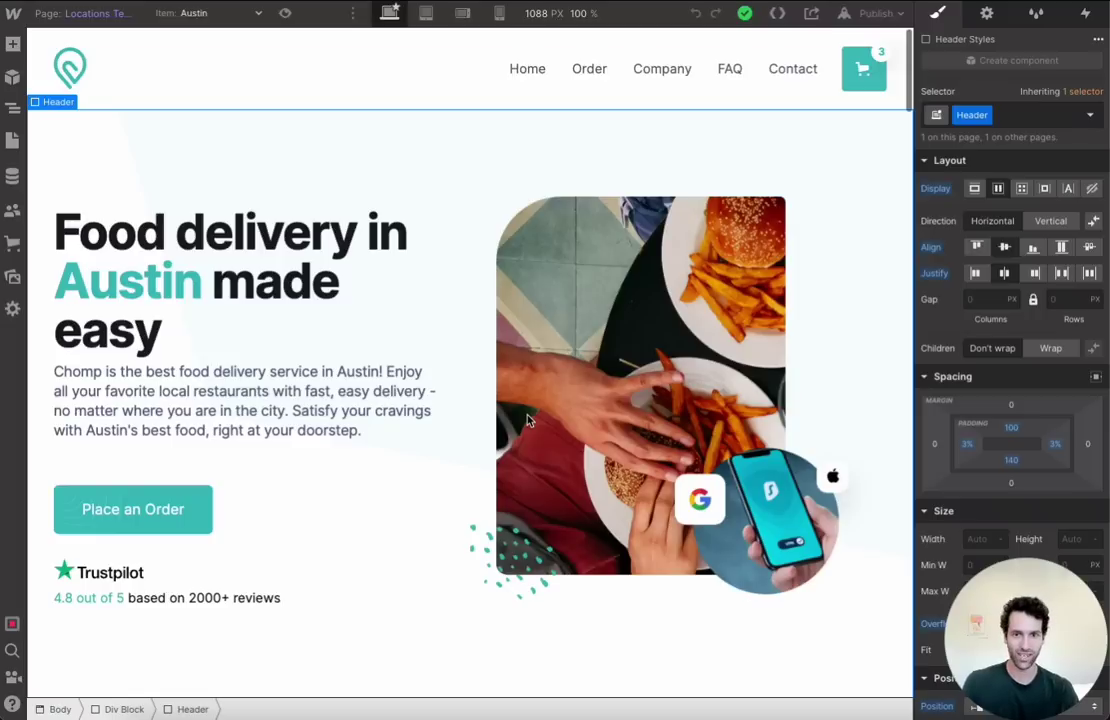
- Publish the site to its webflow.io domain and view the live Austin page's AI-written description
{"action": "left_click", "coordinate": [876, 13]}
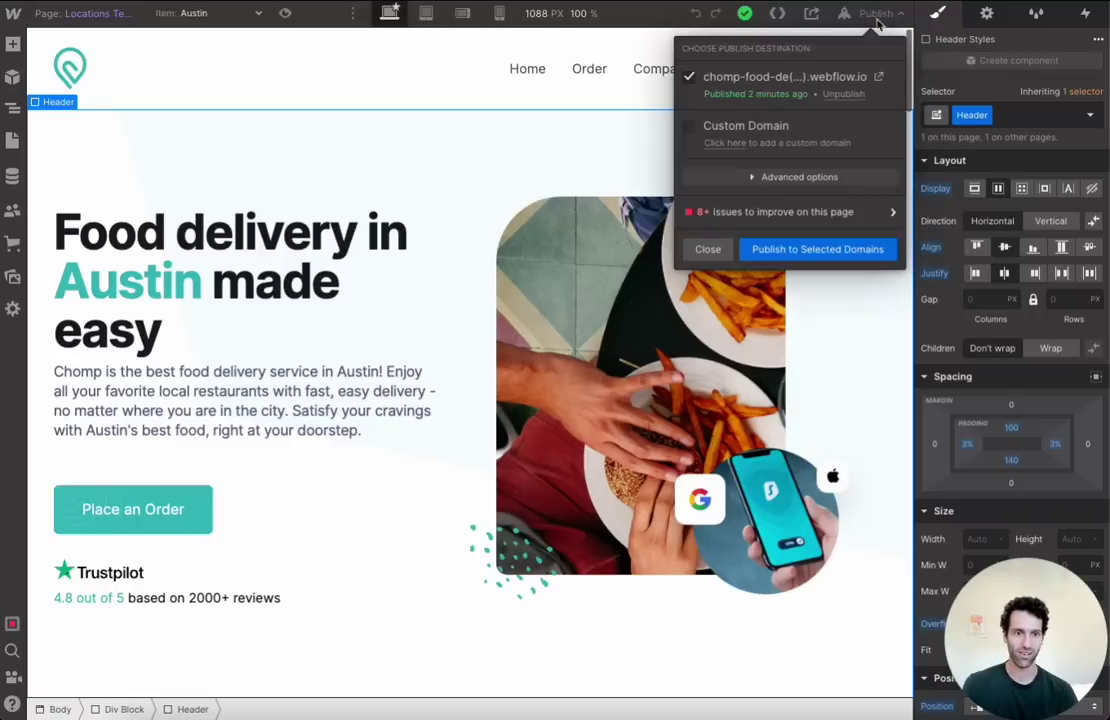
{"action": "left_click", "coordinate": [787, 250]}
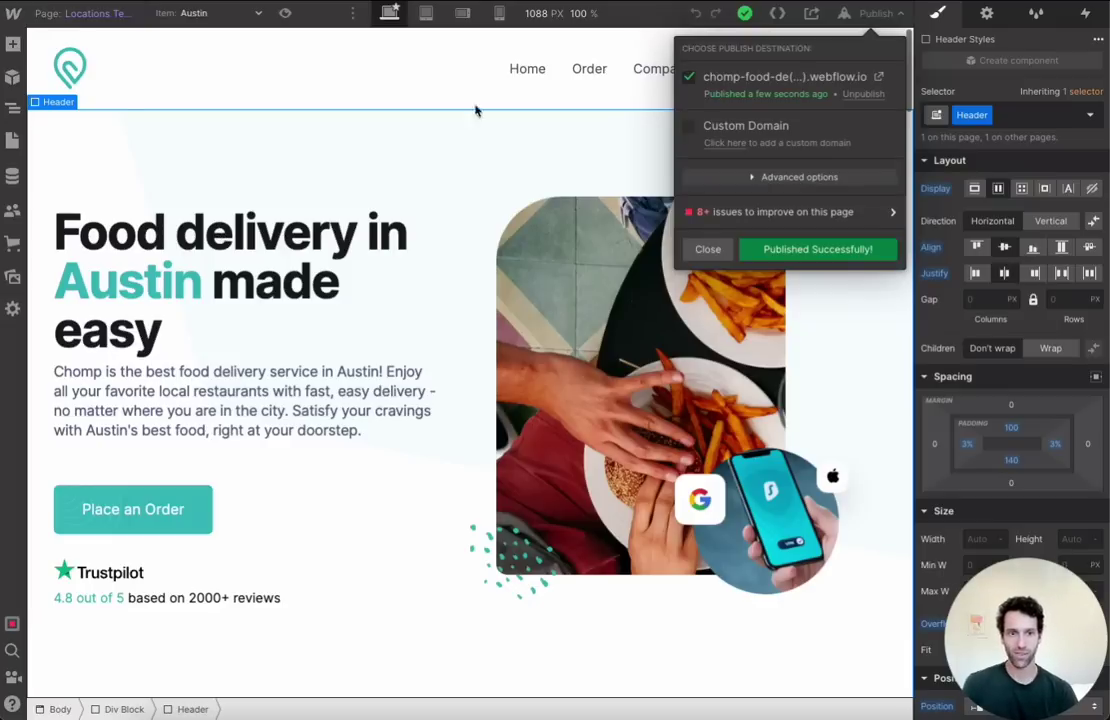
{"action": "left_click", "coordinate": [878, 76]}
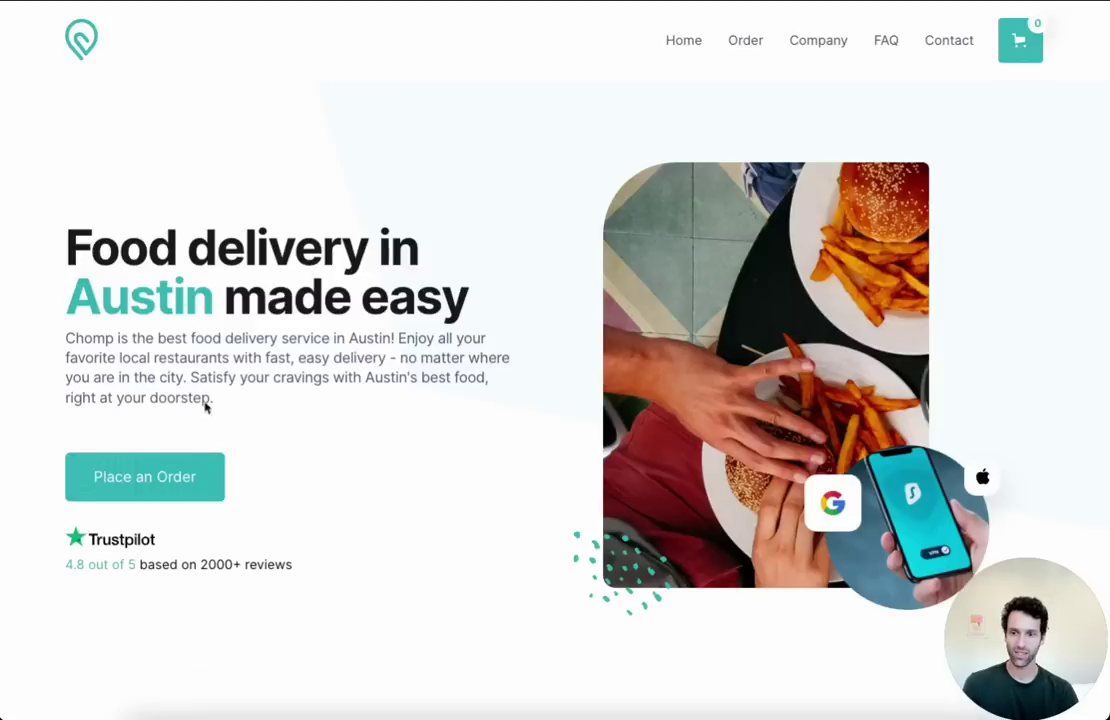
{"action": "triple_click", "coordinate": [245, 357]}
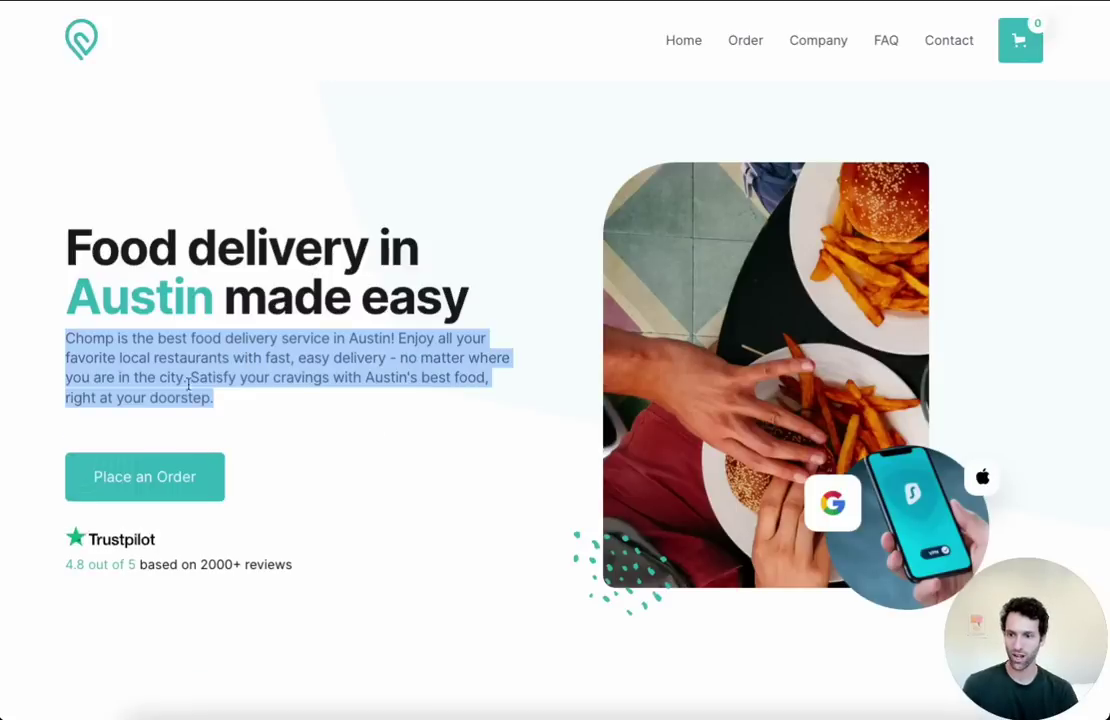
{"action": "left_click", "coordinate": [263, 393]}
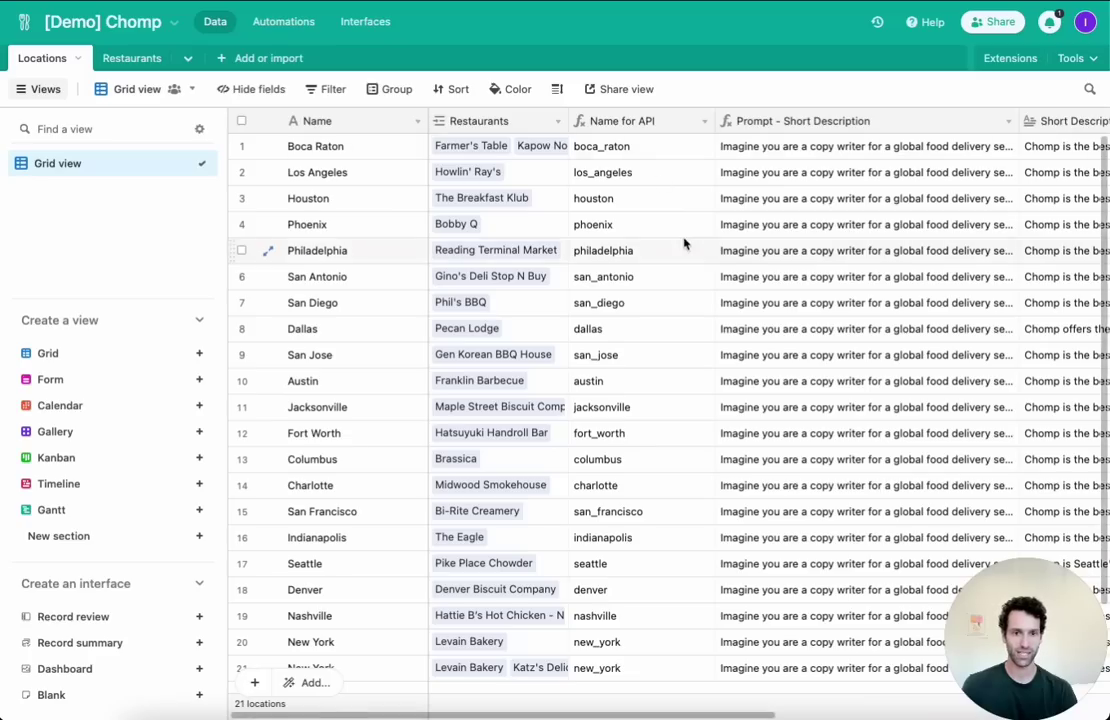
- Review the Prompt - Short Description field's formula and close it without changes
{"action": "scroll", "coordinate": [672, 200], "scroll_direction": "right", "scroll_amount": 3}
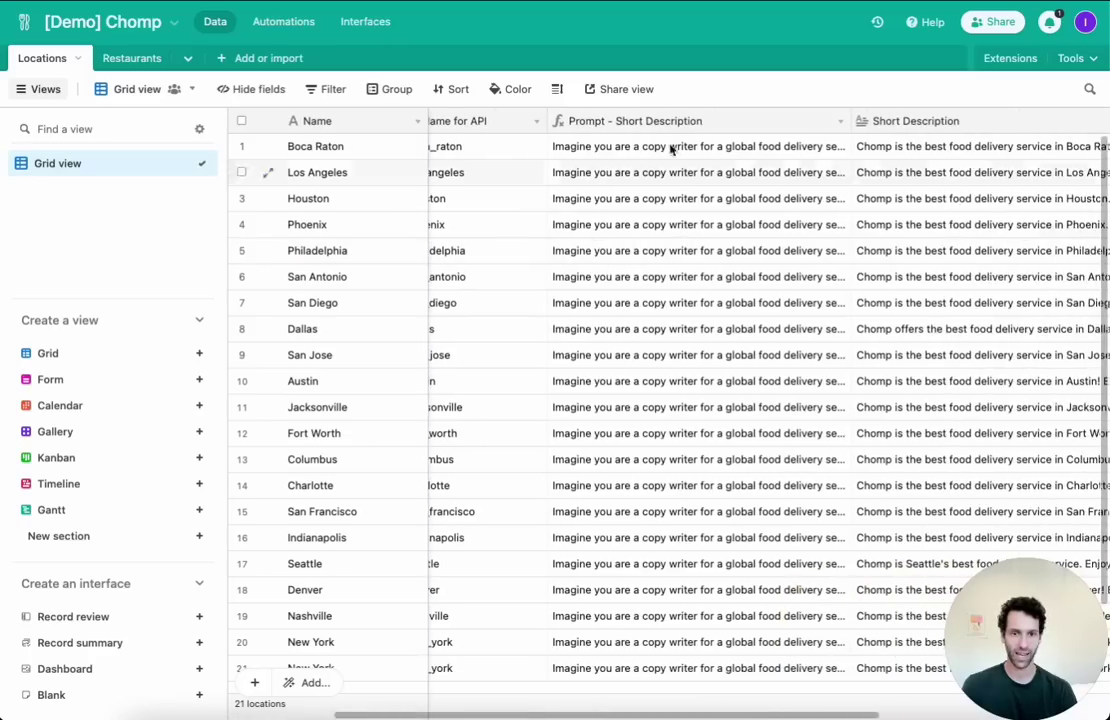
{"action": "double_click", "coordinate": [640, 120]}
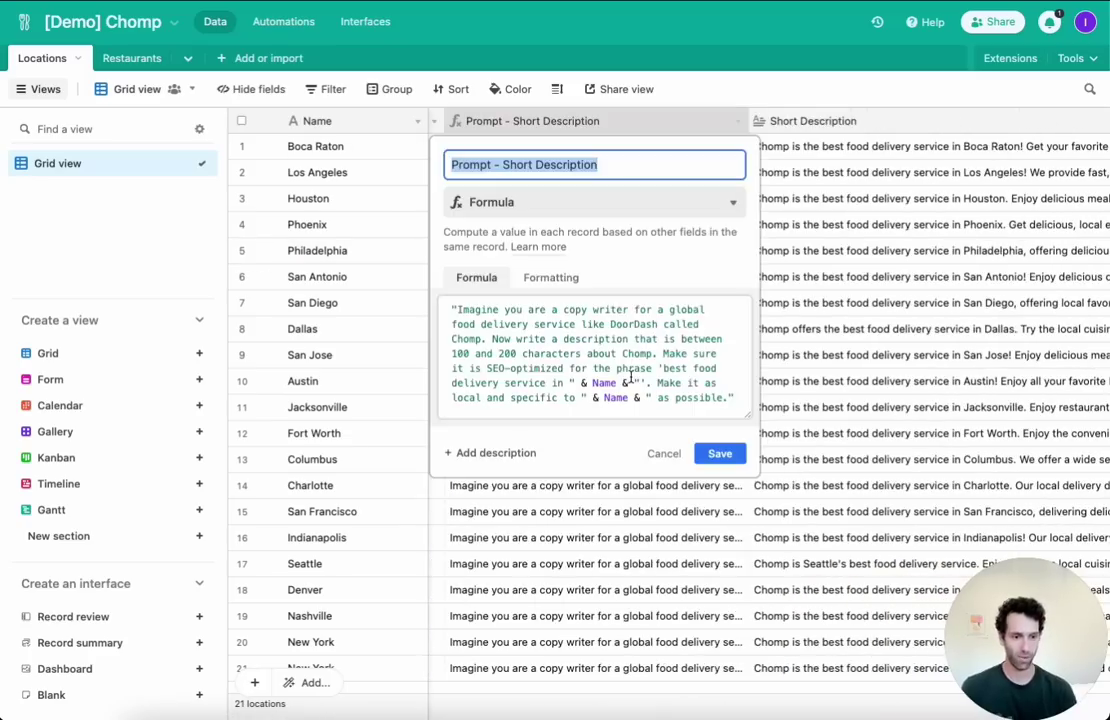
{"action": "left_click", "coordinate": [677, 509]}
- Look over the 25 Restaurants records, then return to the Whalesync dashboard
{"action": "scroll", "coordinate": [494, 603], "scroll_direction": "left", "scroll_amount": 3}
{"action": "scroll", "coordinate": [494, 603], "scroll_direction": "down", "scroll_amount": 2}
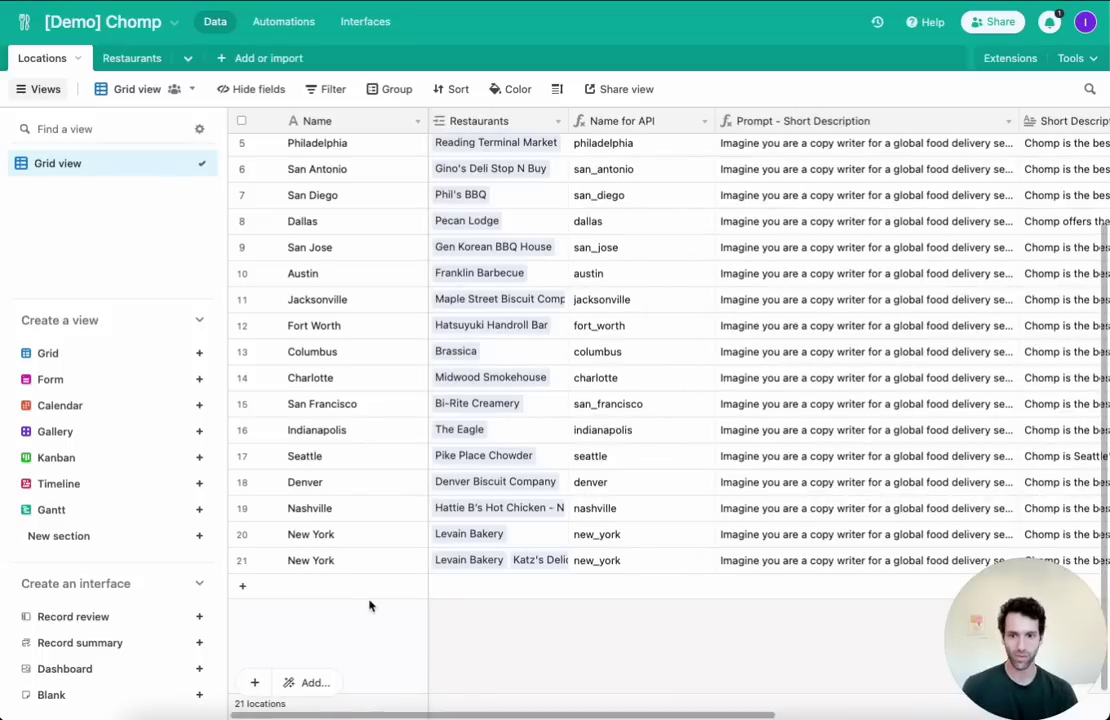
{"action": "scroll", "coordinate": [380, 520], "scroll_direction": "up", "scroll_amount": 3}
{"action": "left_click", "coordinate": [131, 58]}
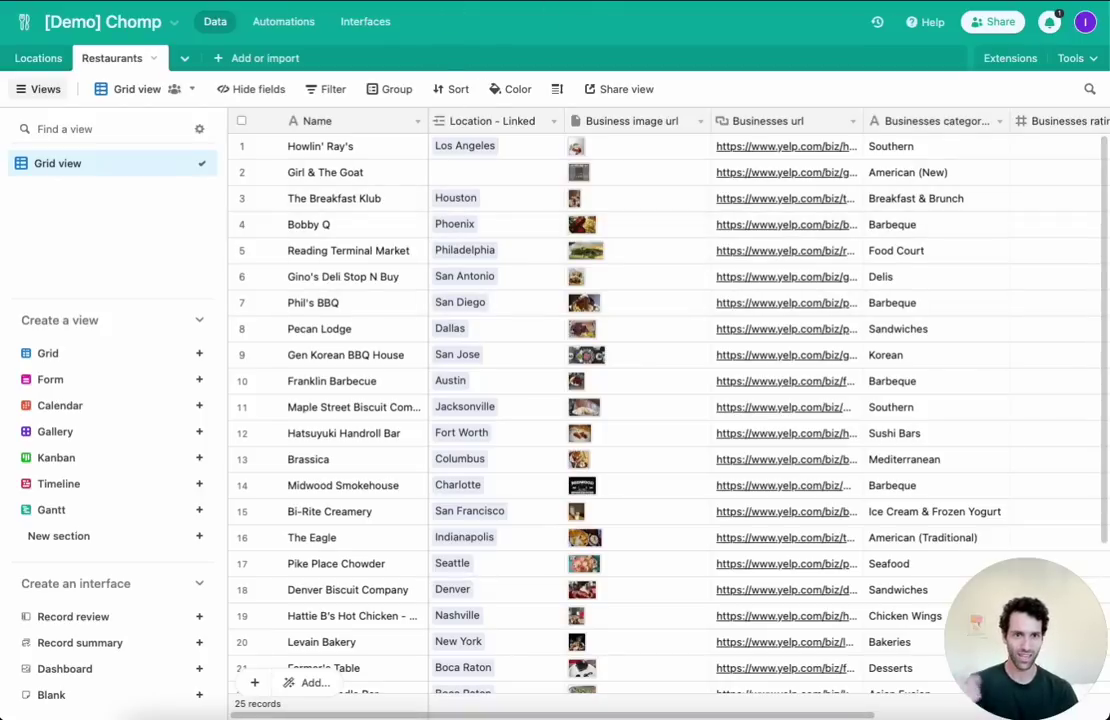
{"action": "left_click", "coordinate": [524, 3]}
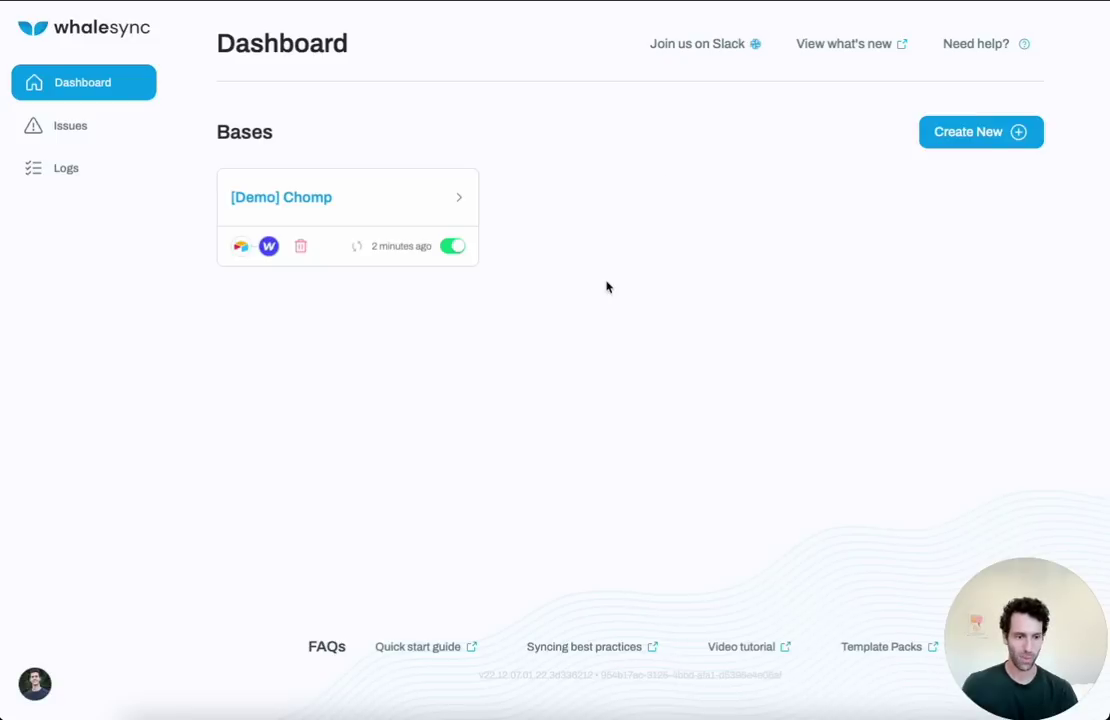